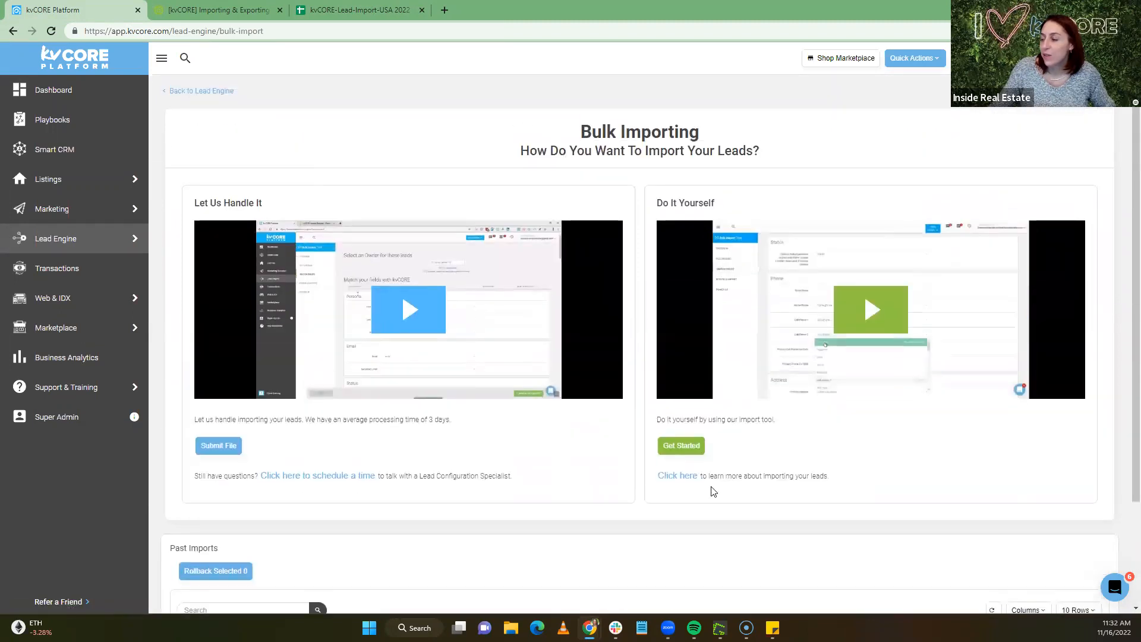
# Open the help article on importing and exporting contacts, then its 'kvCORE Lead Import Template - USA Format'
pyautogui.click(680, 479)
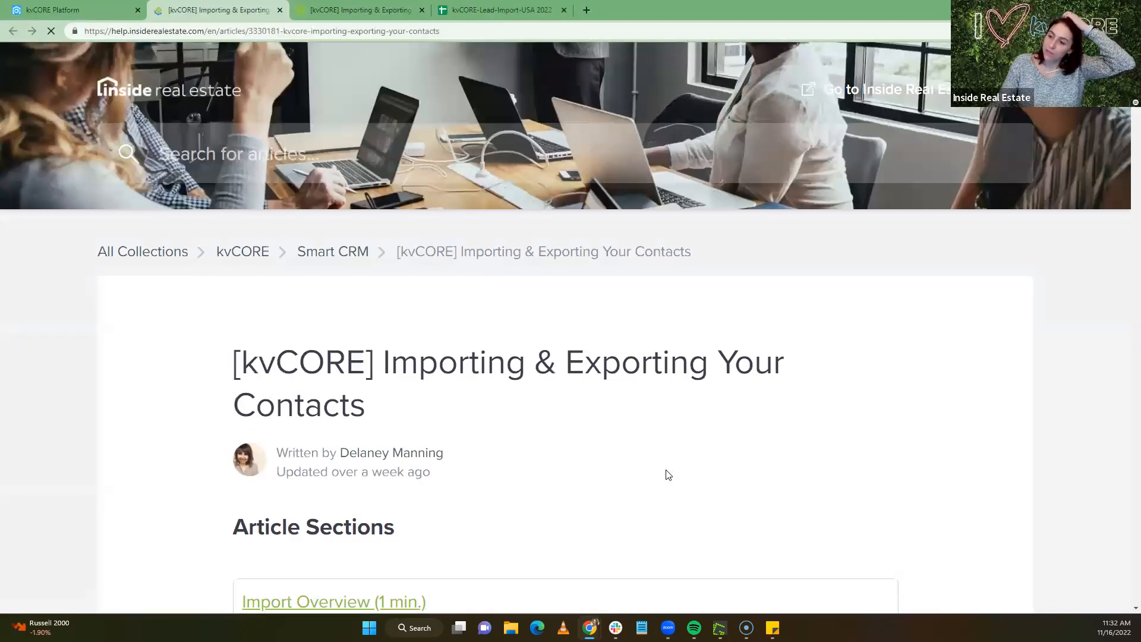
pyautogui.scroll(-8, 621, 448)
pyautogui.scroll(-15, 621, 448)
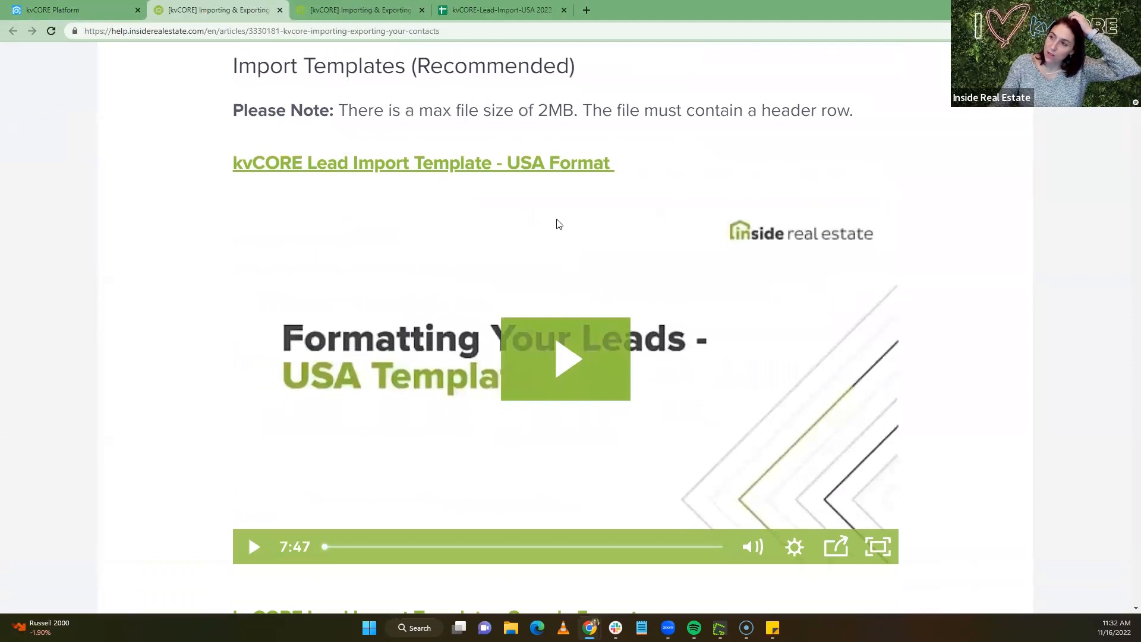
pyautogui.scroll(-7, 471, 262)
pyautogui.scroll(8, 472, 265)
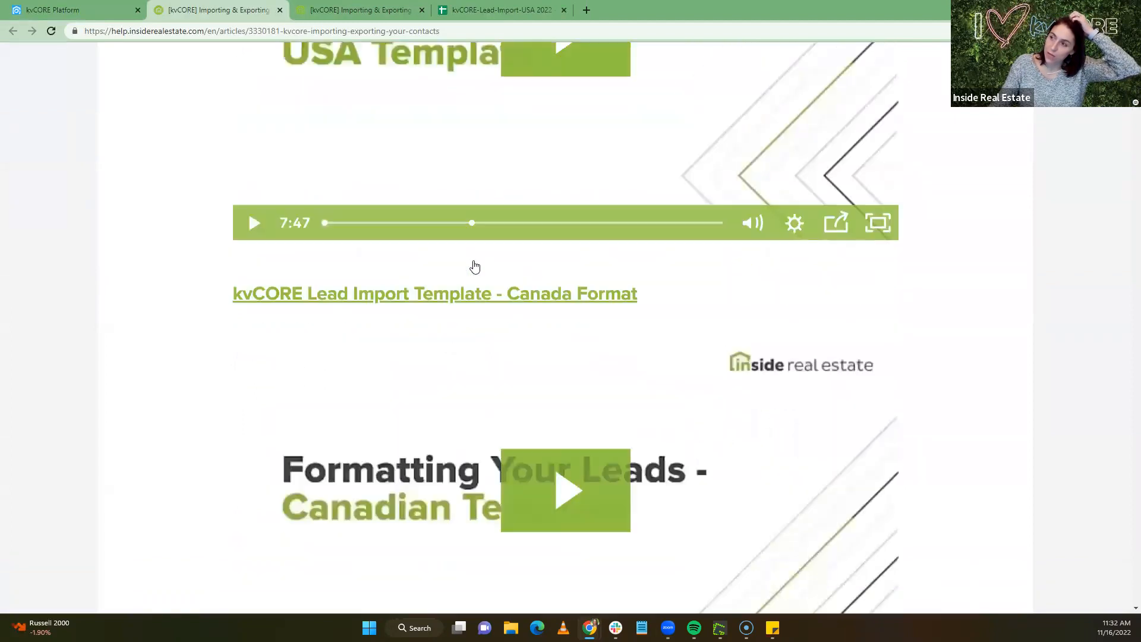
pyautogui.click(465, 231)
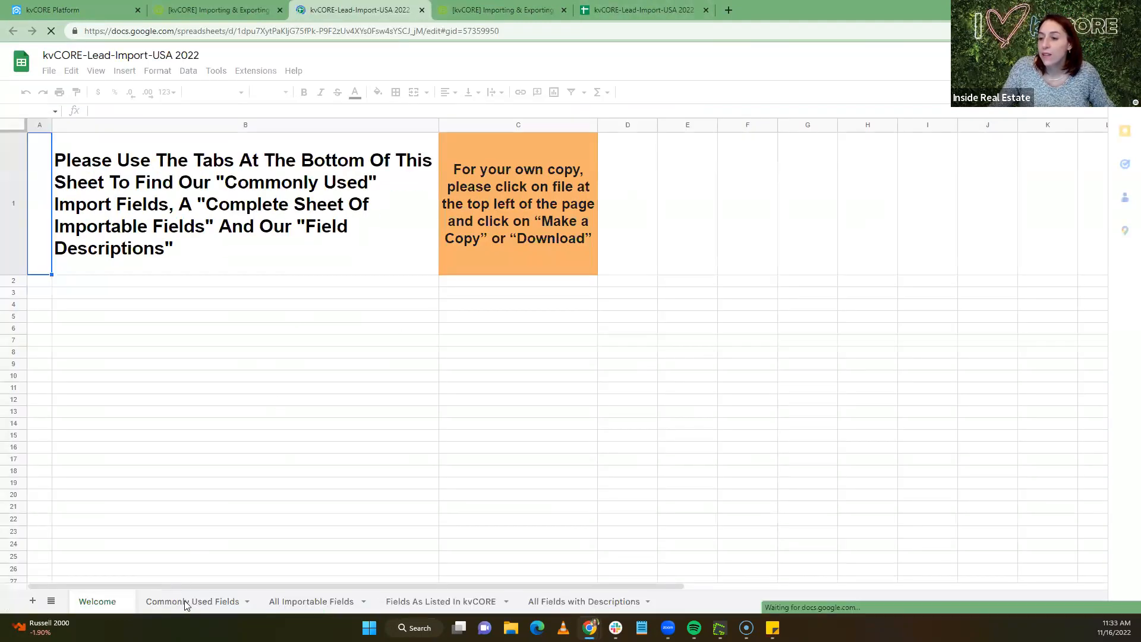
# Switch to the Commonly Used Fields sheet and select column E, the hashtags column
pyautogui.click(193, 600)
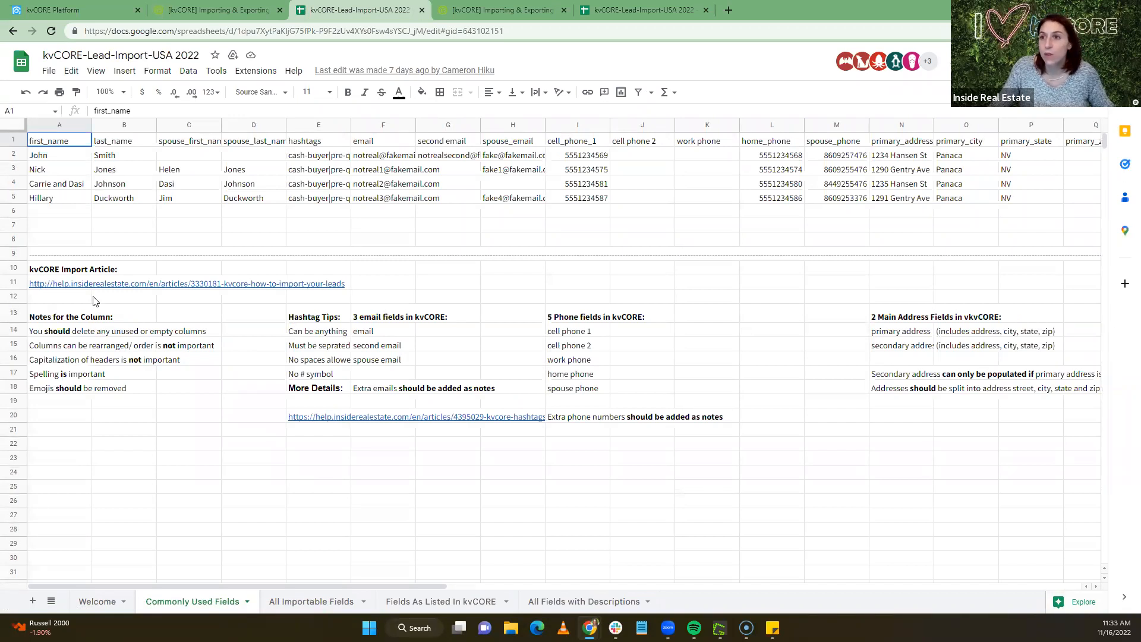
pyautogui.moveTo(72, 289)
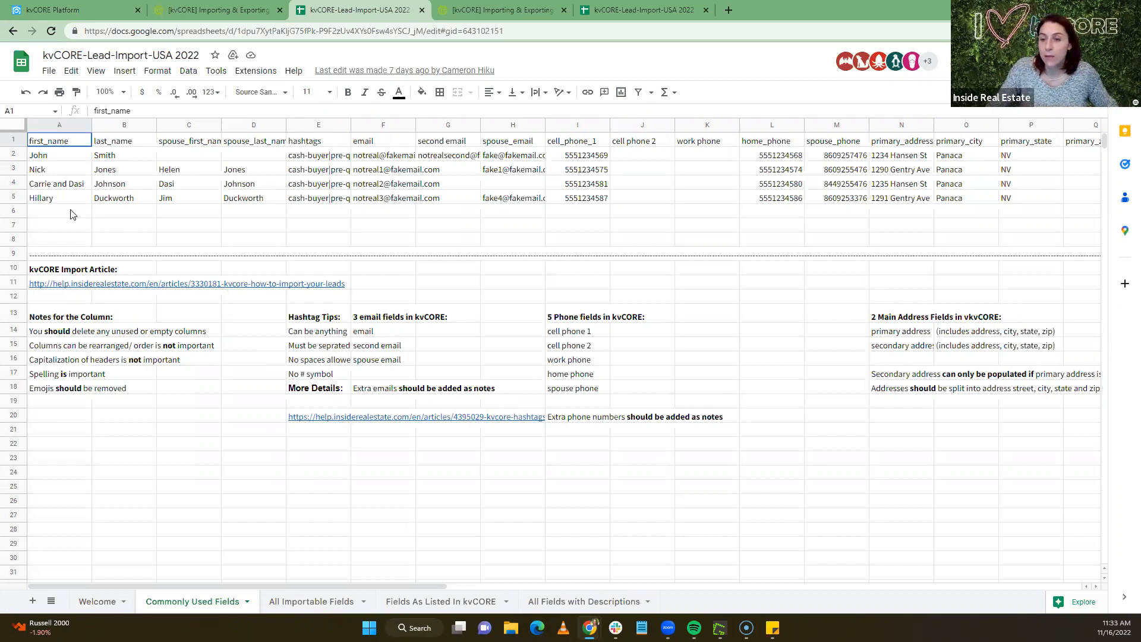
pyautogui.click(310, 126)
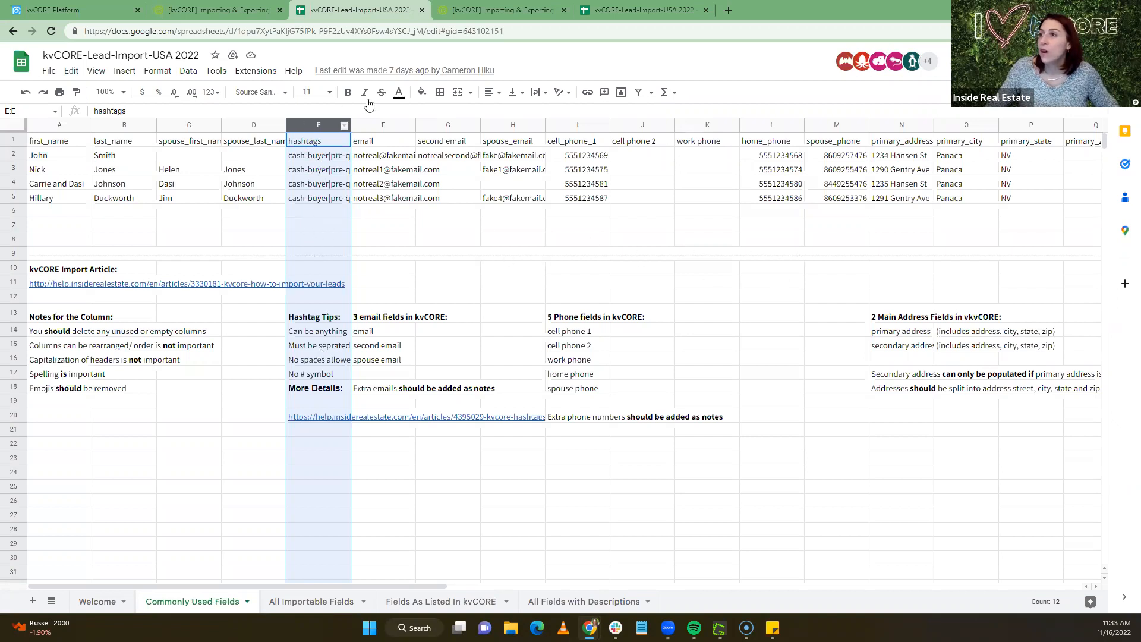
pyautogui.moveTo(419, 586); pyautogui.dragTo(700, 615)
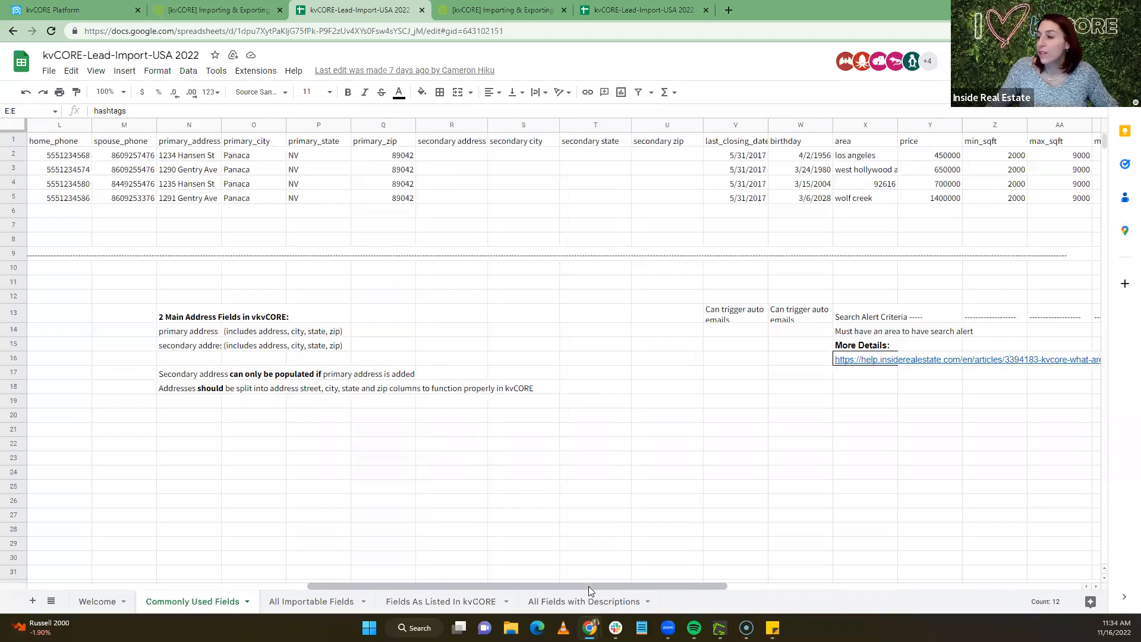
pyautogui.moveTo(588, 586); pyautogui.dragTo(633, 588)
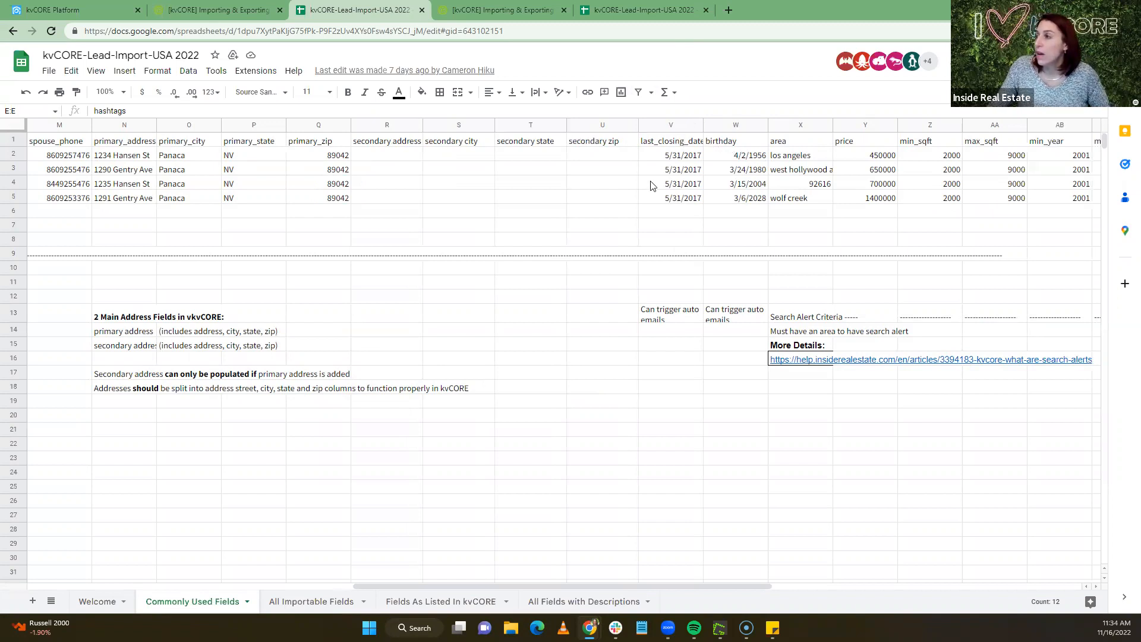
pyautogui.moveTo(682, 587); pyautogui.dragTo(990, 594)
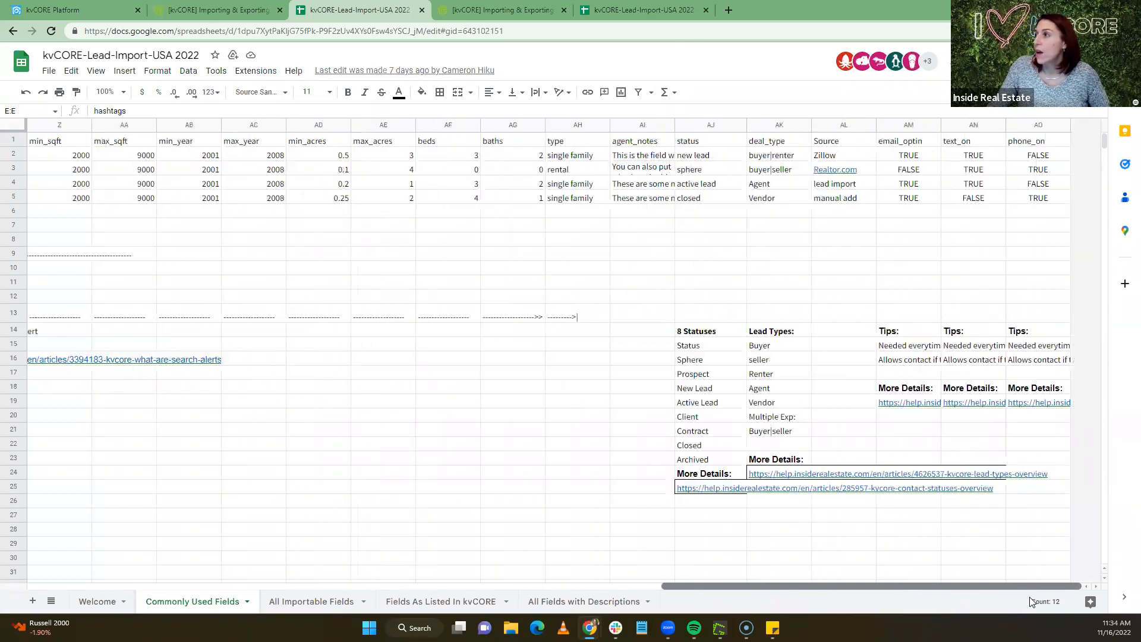
pyautogui.click(699, 158)
pyautogui.click(708, 171)
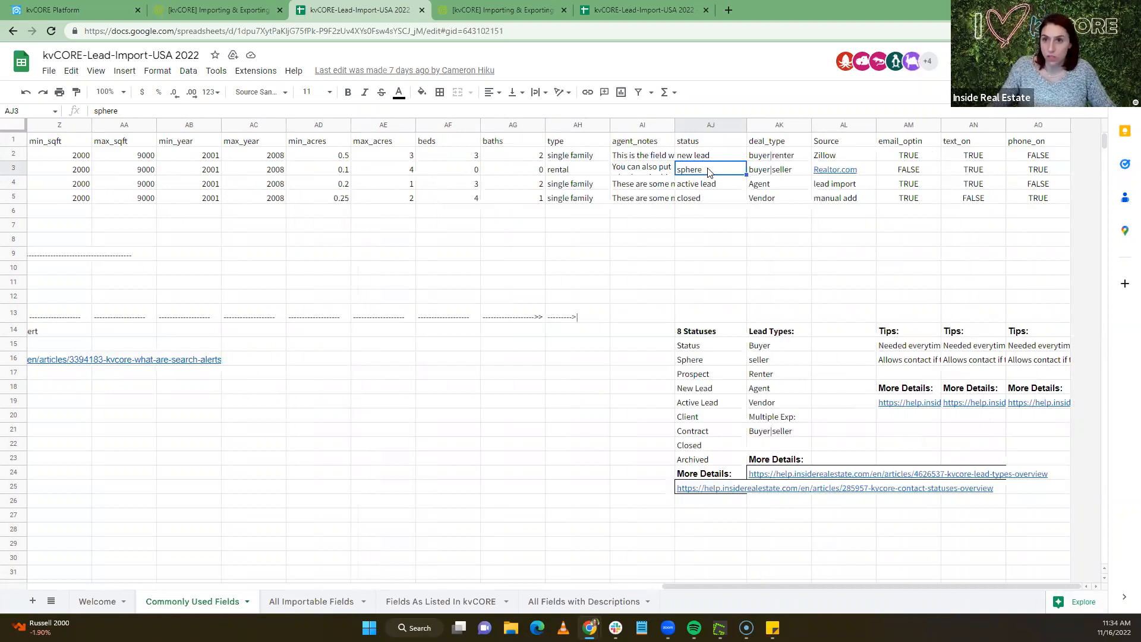
pyautogui.click(700, 201)
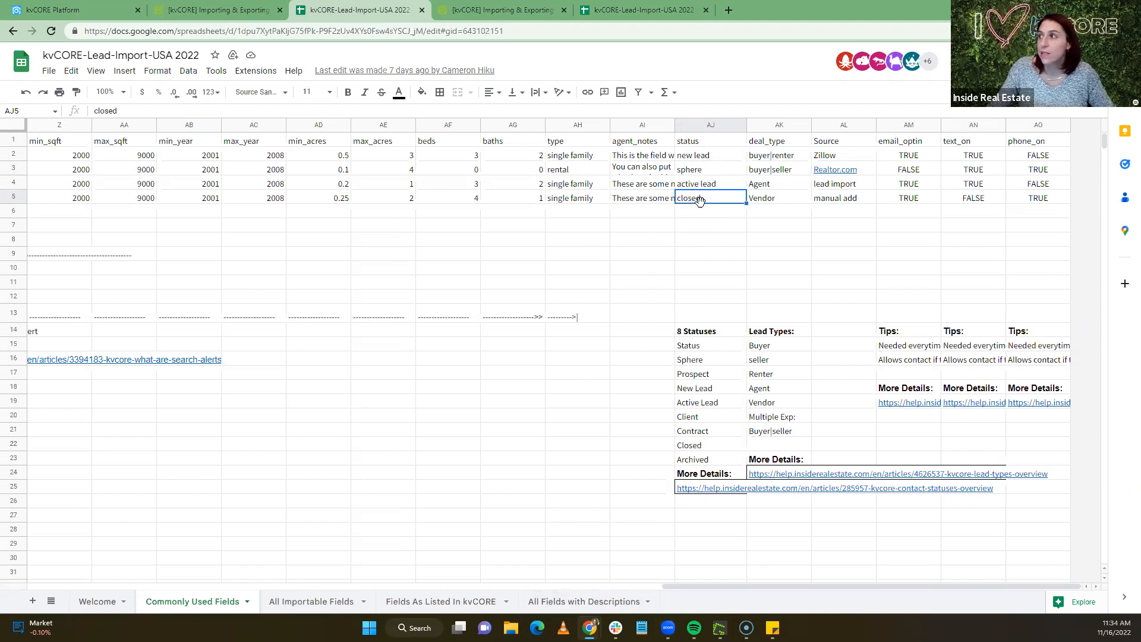
# Back in kvCORE, search Smart CRM contacts by first name and open the matching record
pyautogui.click(72, 10)
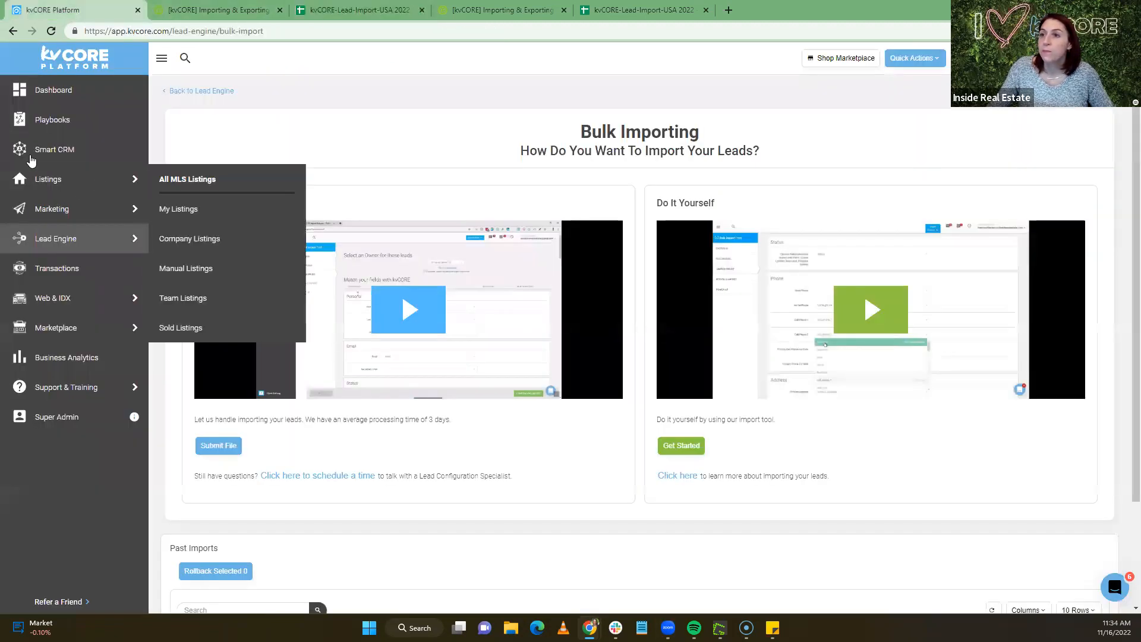
pyautogui.click(53, 152)
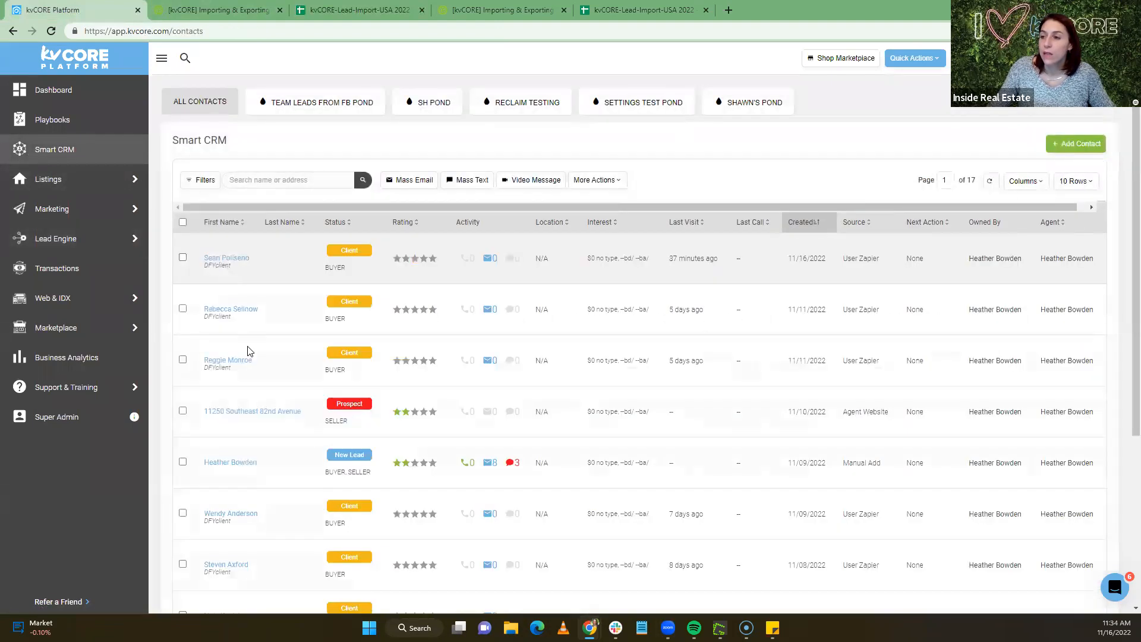
pyautogui.click(262, 179)
pyautogui.write('heather')
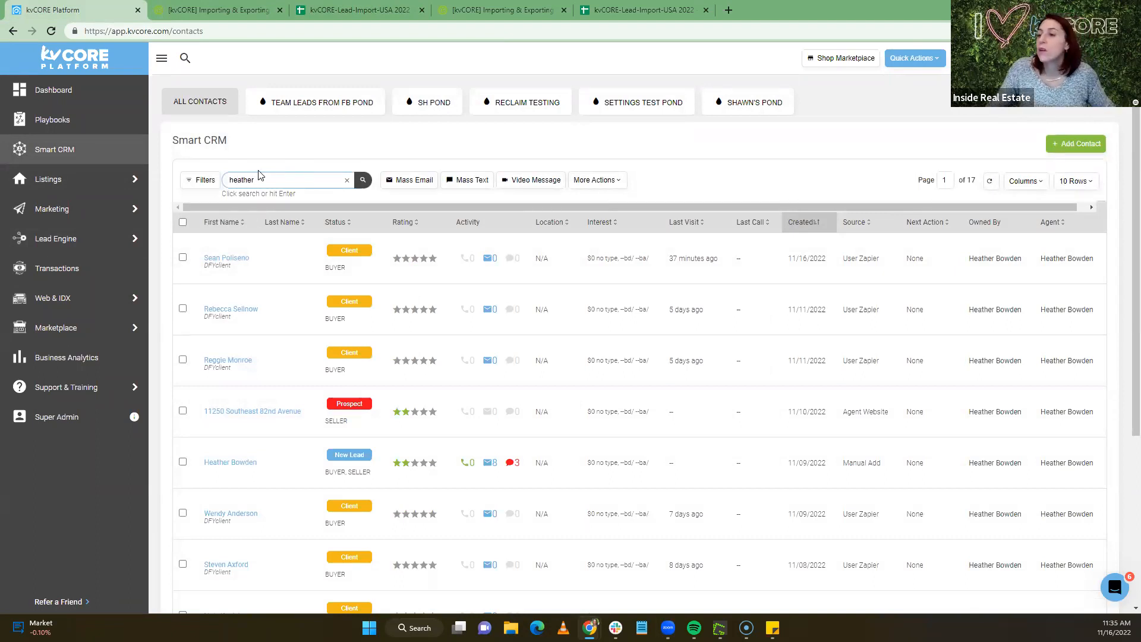
pyautogui.press('Return')
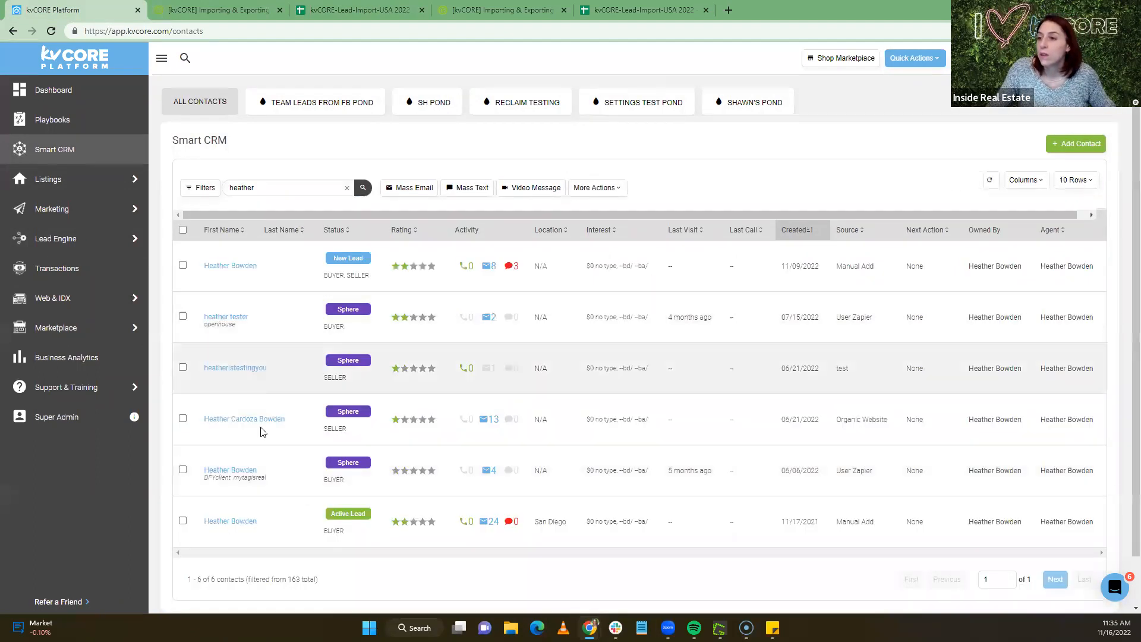
pyautogui.click(259, 422)
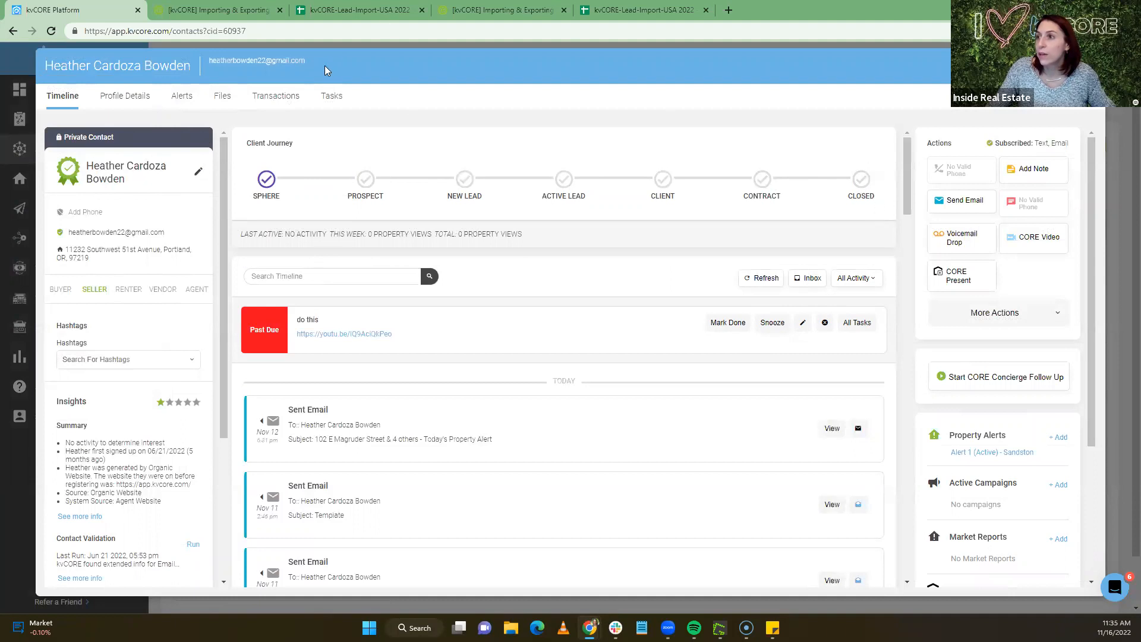
# Add the A-Sphere hashtag to the contact, then close the record back to the list
pyautogui.click(92, 359)
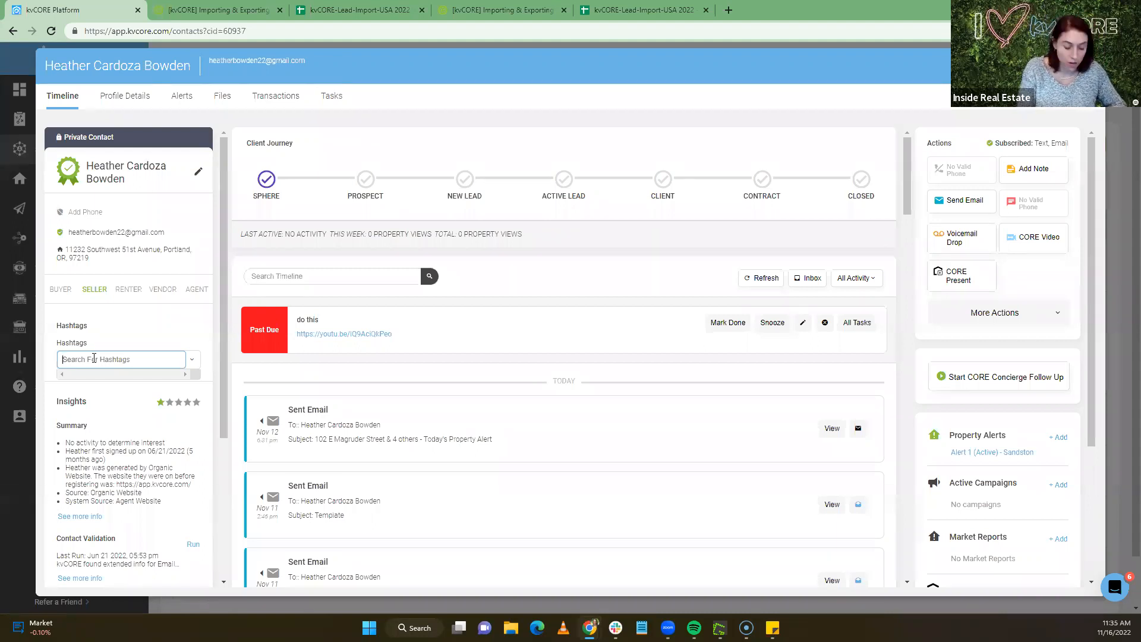
pyautogui.write('A')
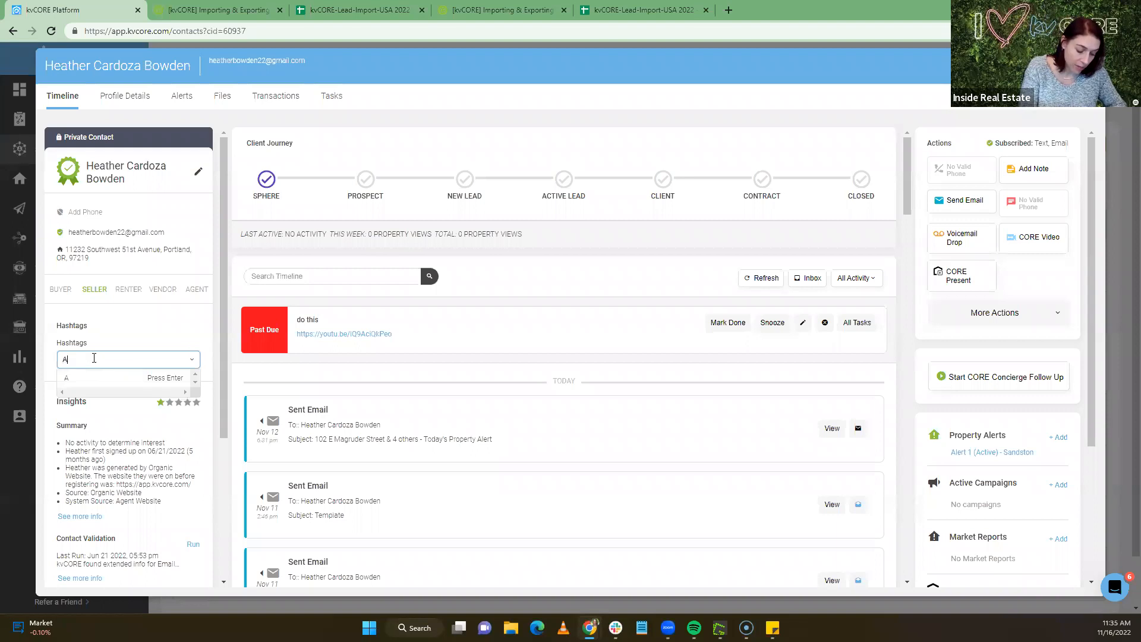
pyautogui.write('lea')
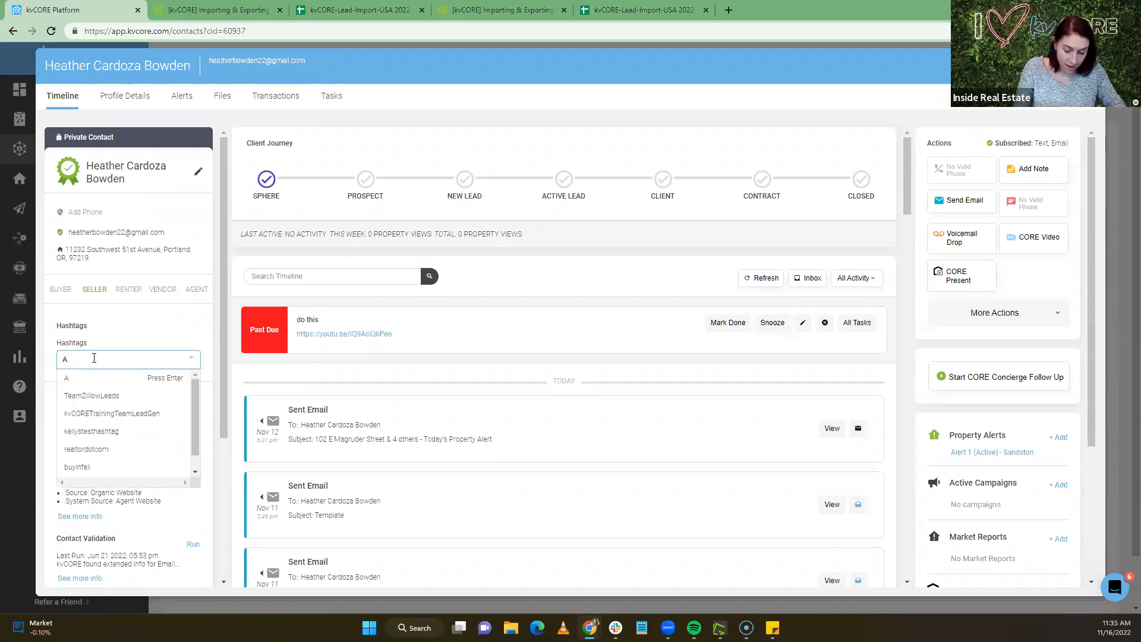
pyautogui.write('-Sphere')
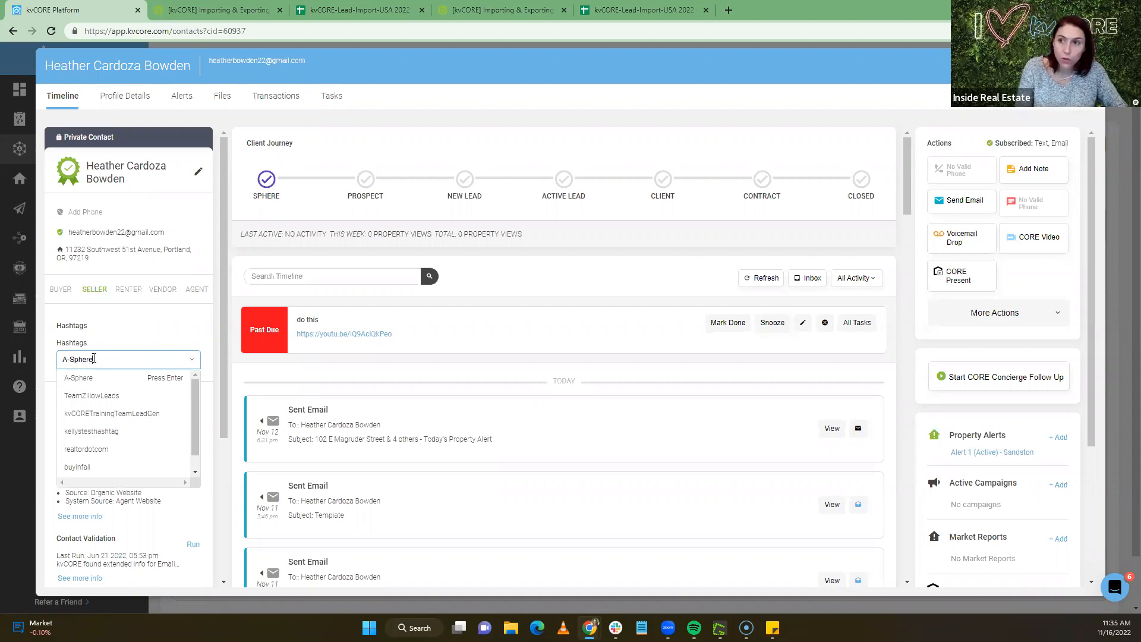
pyautogui.click(105, 379)
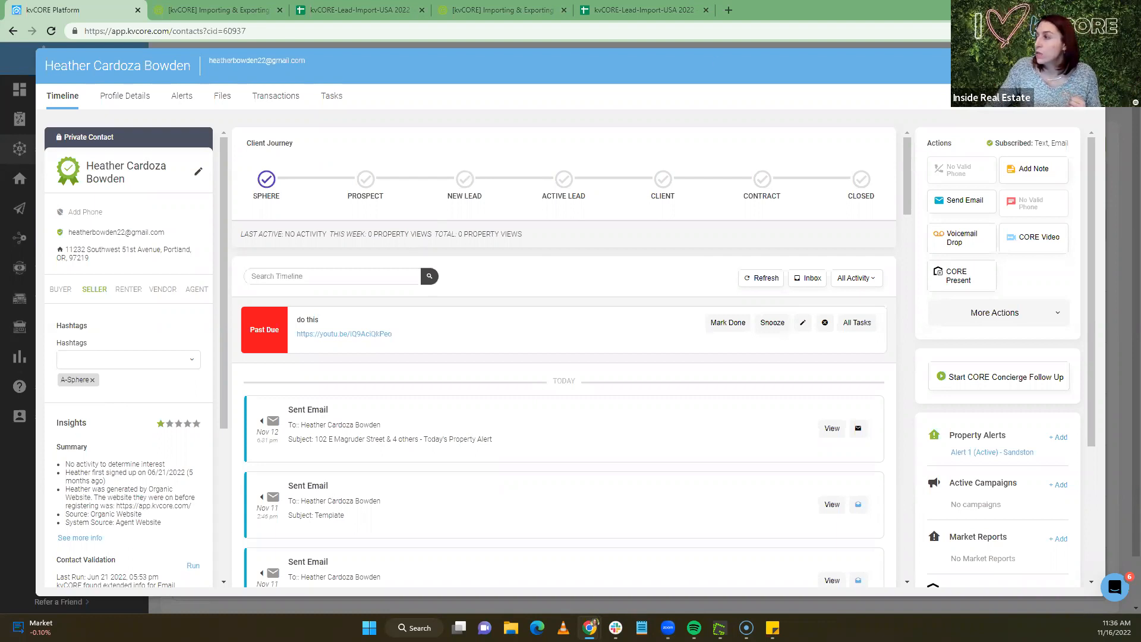
pyautogui.click(1089, 65)
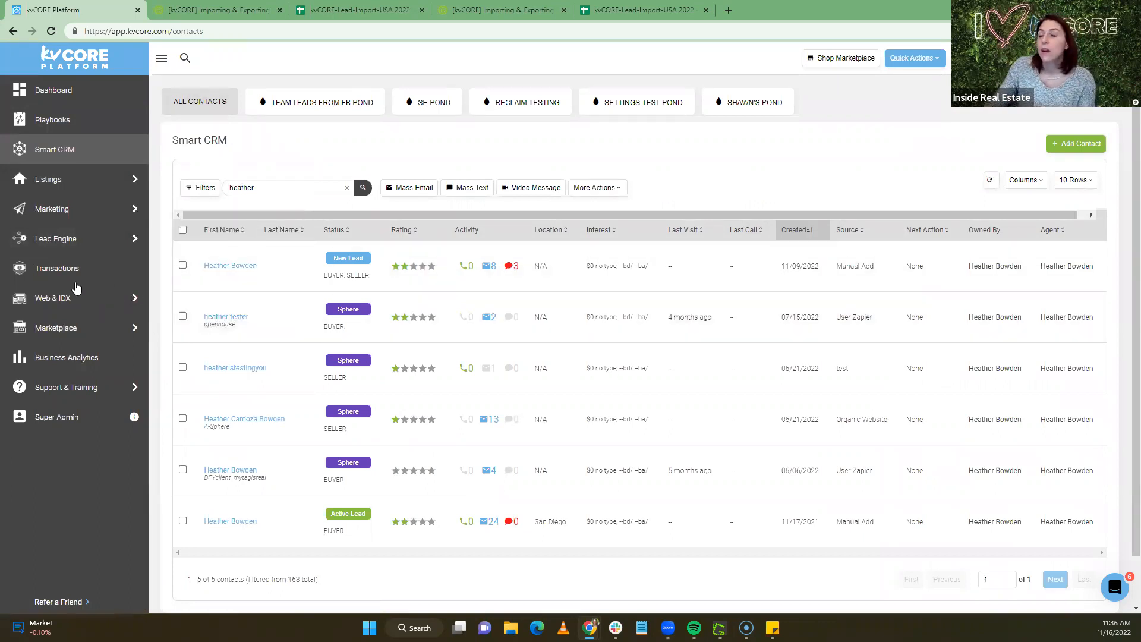
# Reopen the contact and view their property alerts, showing Alert 1 for Sandston, VA
pyautogui.click(265, 419)
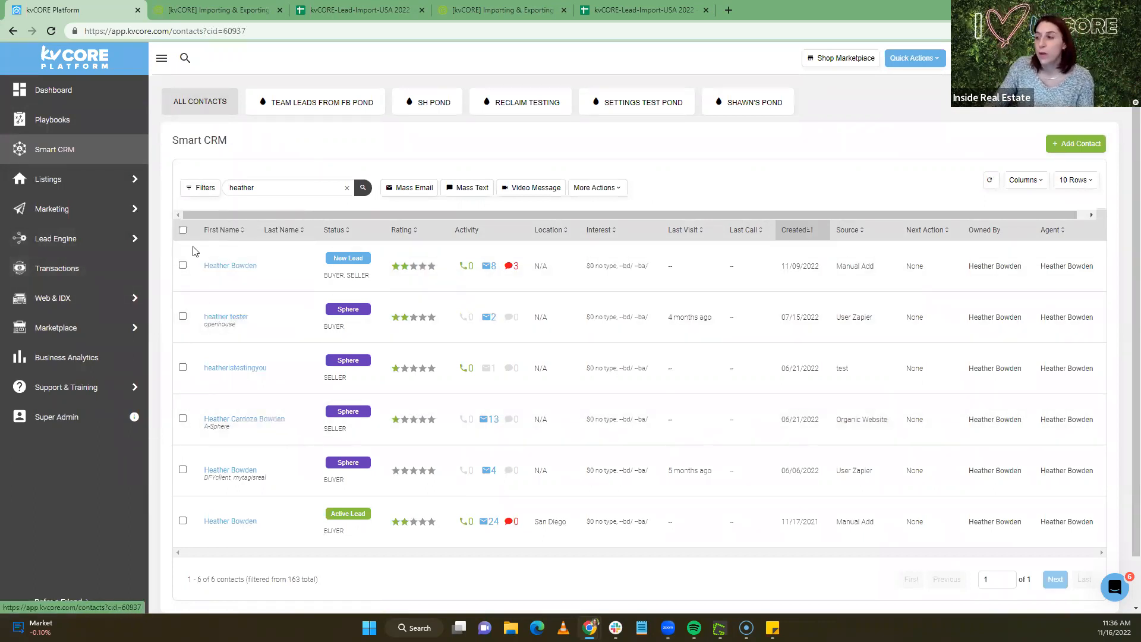
pyautogui.scroll(-3, 963, 300)
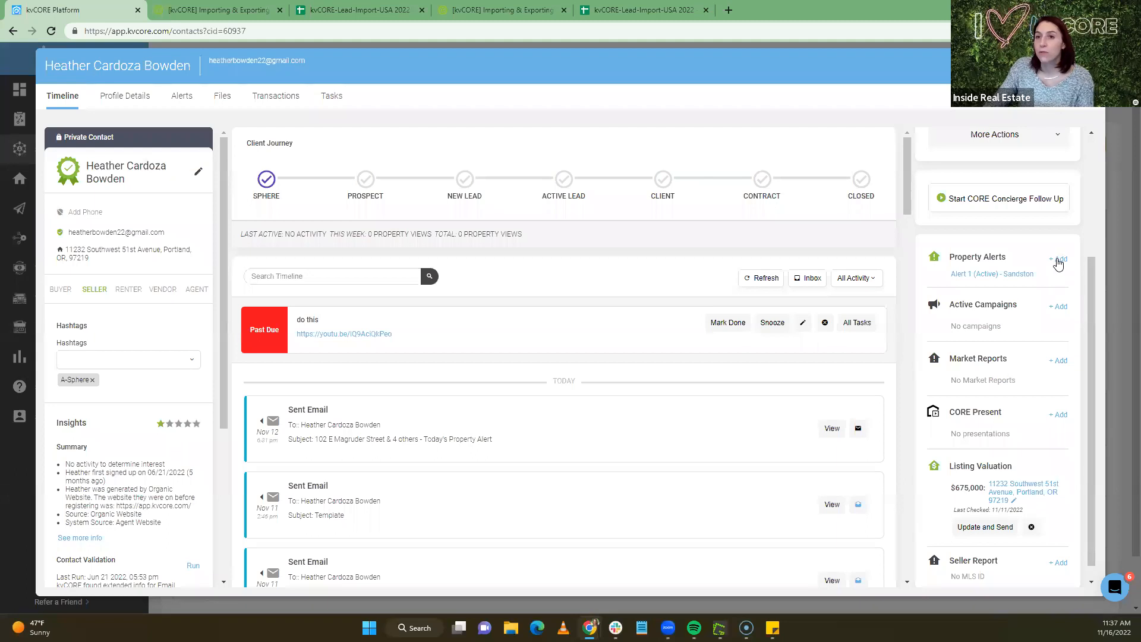
pyautogui.click(1058, 260)
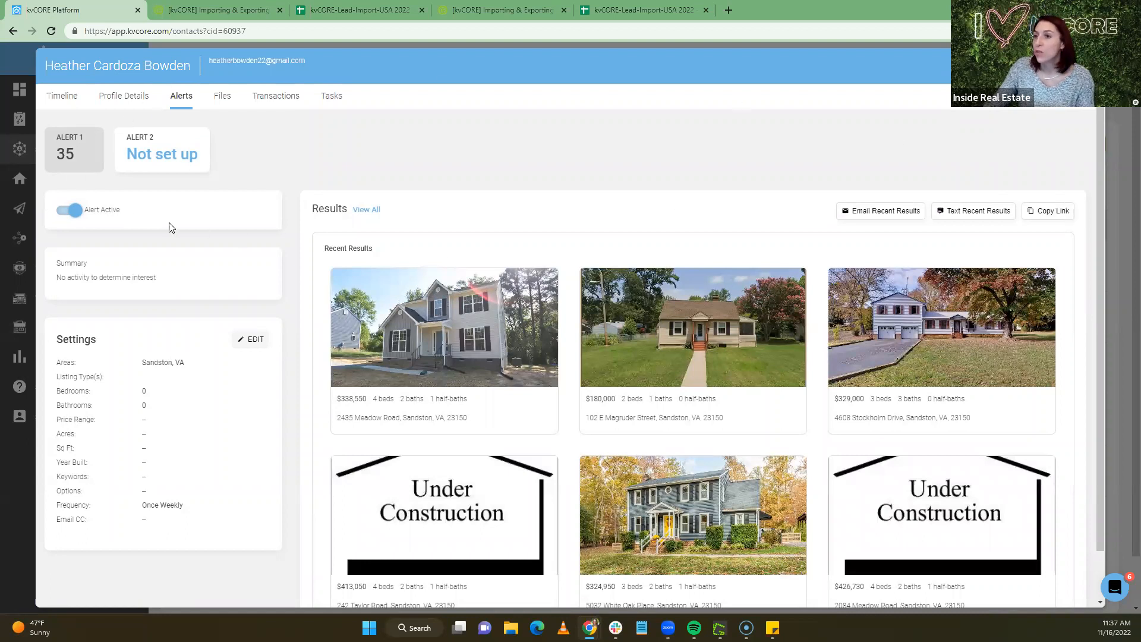
# Edit Alert 1, remove Sandston, VA, and open the map search zoomed to Bressi Ranch, Carlsbad
pyautogui.click(253, 343)
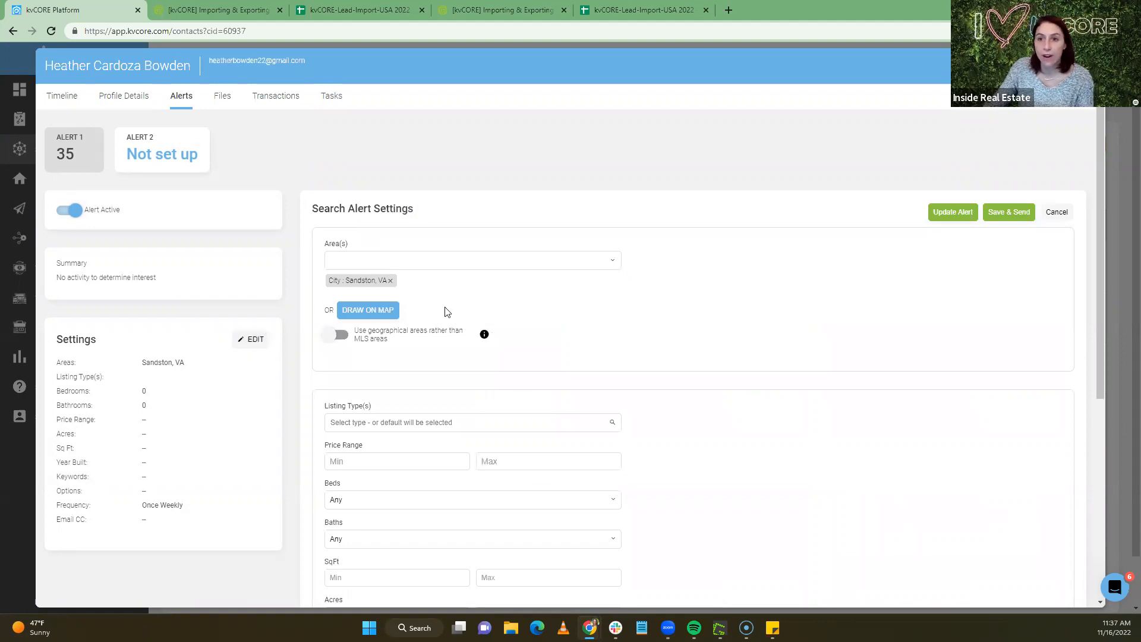
pyautogui.click(391, 281)
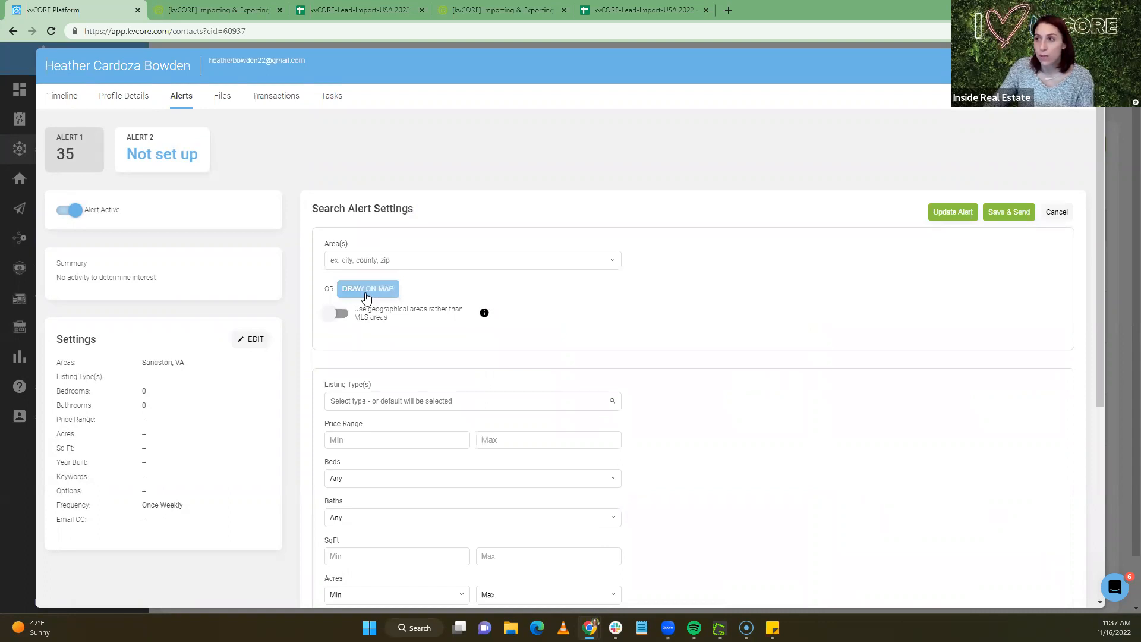
pyautogui.click(367, 290)
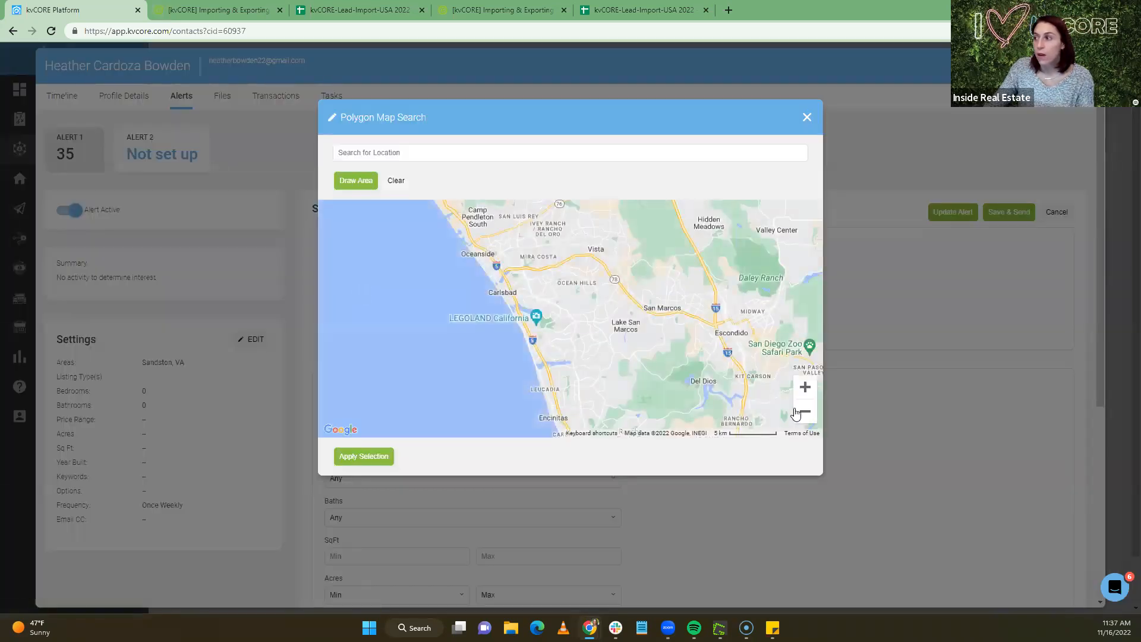
pyautogui.click(806, 392)
pyautogui.click(806, 392)
pyautogui.click(806, 392)
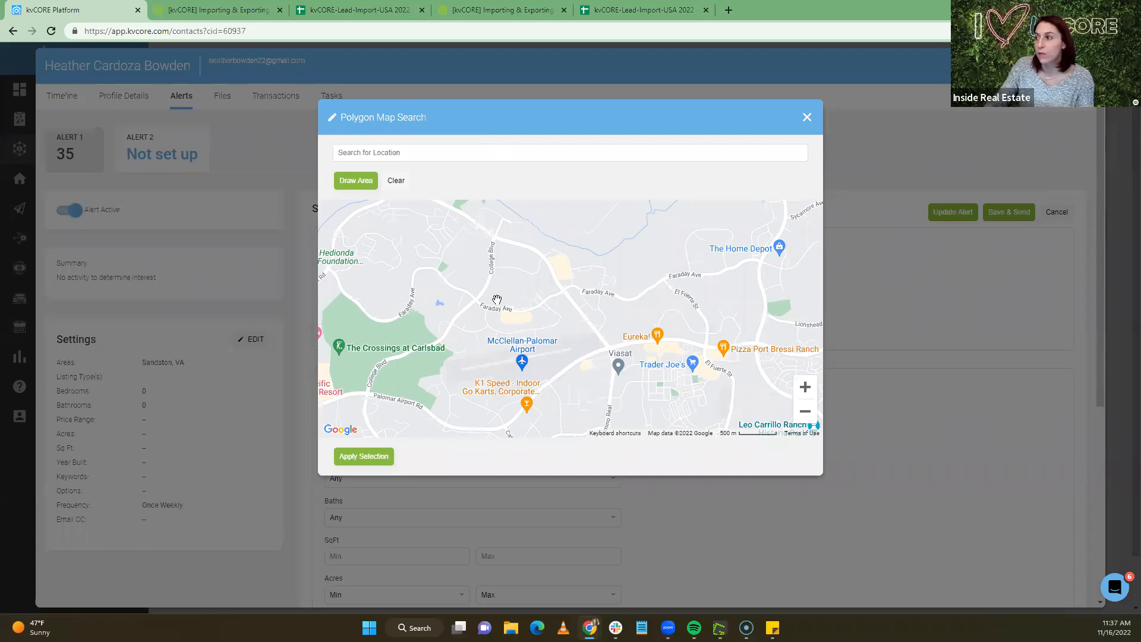
pyautogui.click(803, 394)
pyautogui.click(802, 394)
pyautogui.moveTo(645, 363); pyautogui.dragTo(423, 153)
pyautogui.moveTo(466, 307); pyautogui.dragTo(315, 208)
pyautogui.moveTo(642, 350); pyautogui.dragTo(678, 390)
pyautogui.moveTo(574, 345); pyautogui.dragTo(576, 319)
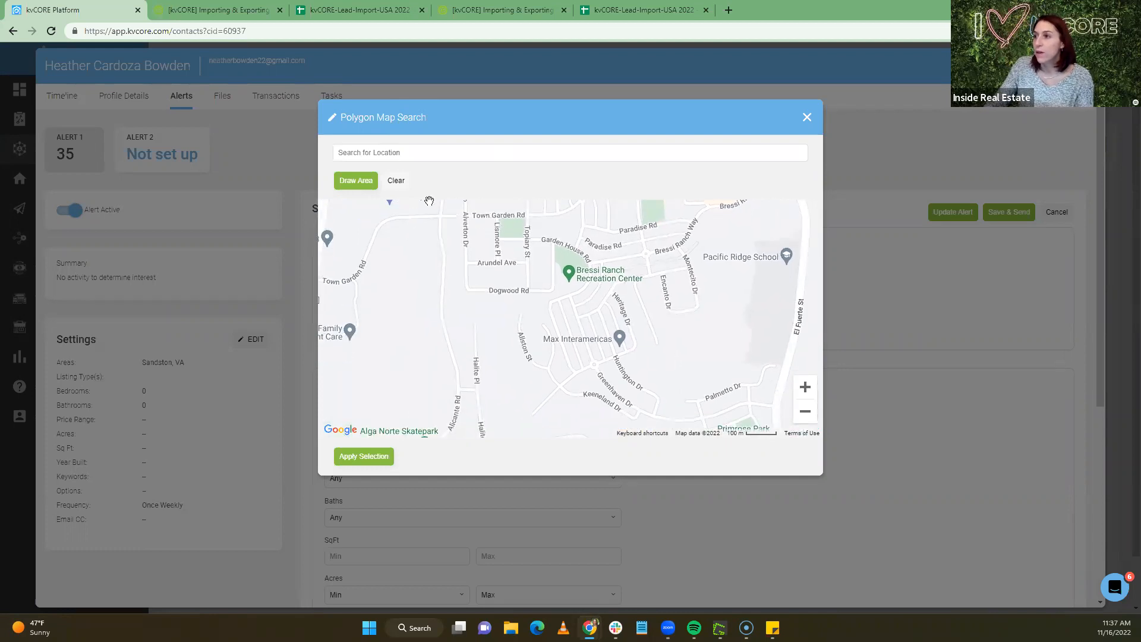
# Draw a search area near Max Interamericas, clear it, and close the map without applying
pyautogui.click(360, 180)
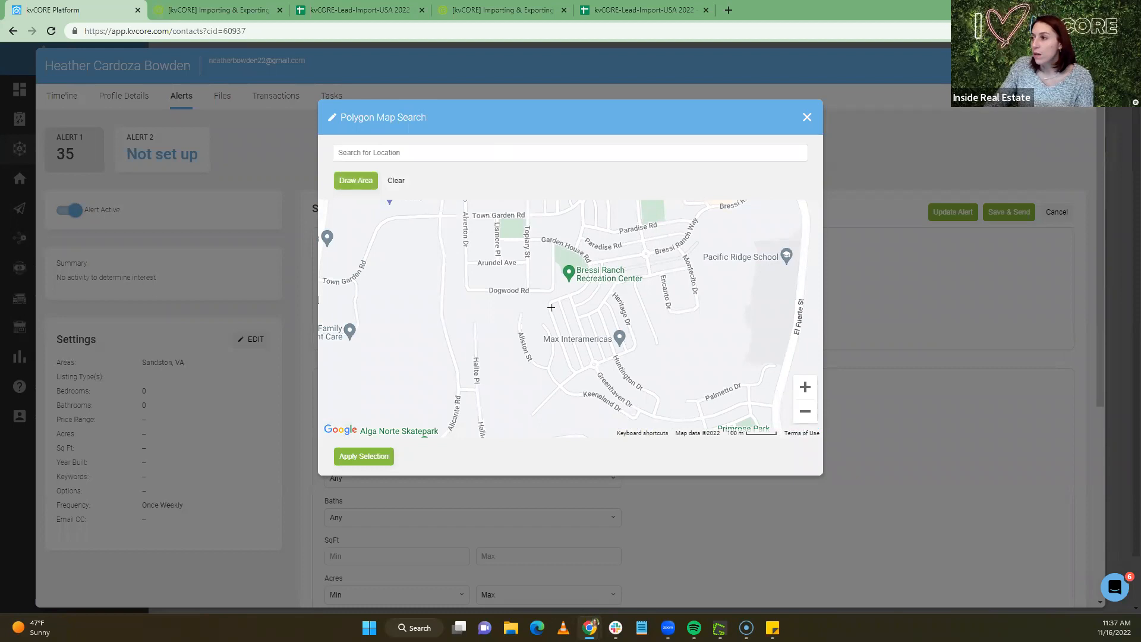
pyautogui.moveTo(549, 306)
pyautogui.mouseDown()
pyautogui.moveTo(575, 373)
pyautogui.moveTo(640, 349)
pyautogui.moveTo(615, 279)
pyautogui.moveTo(550, 306)
pyautogui.moveTo(543, 295)
pyautogui.moveTo(548, 309)
pyautogui.mouseUp()
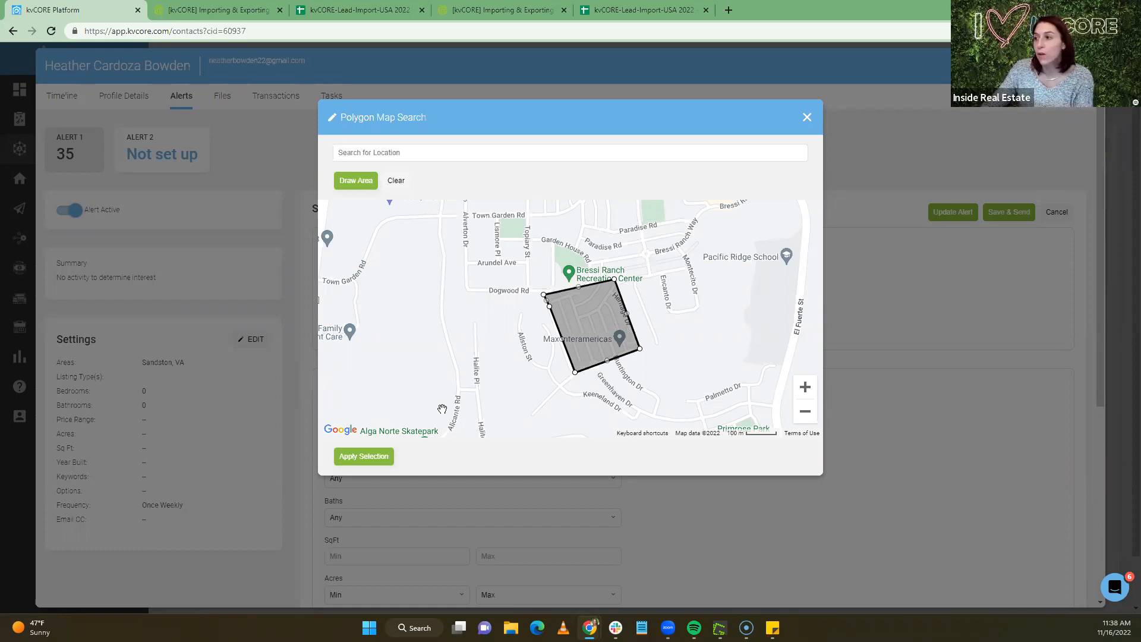
pyautogui.click(396, 180)
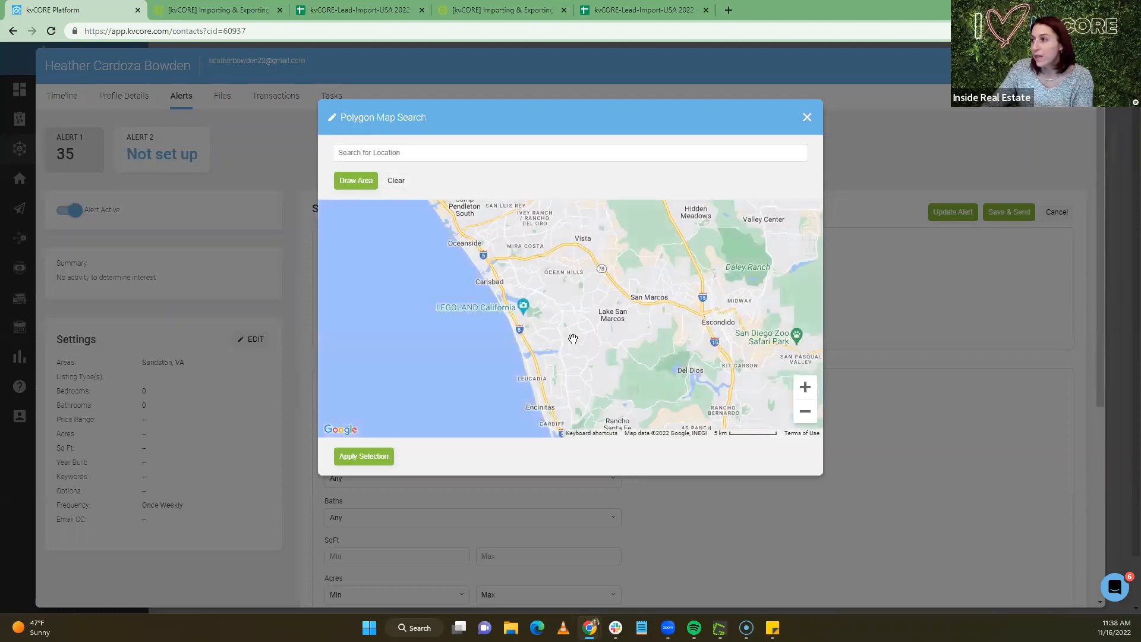
pyautogui.click(805, 387)
pyautogui.click(805, 388)
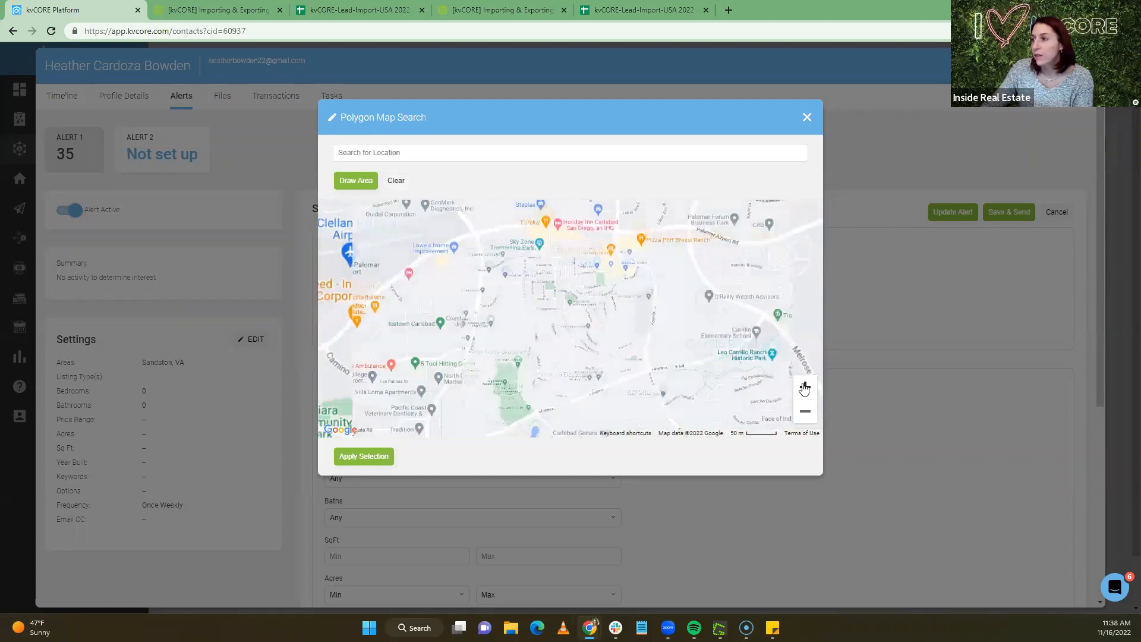
pyautogui.click(805, 388)
pyautogui.moveTo(622, 319); pyautogui.dragTo(564, 280)
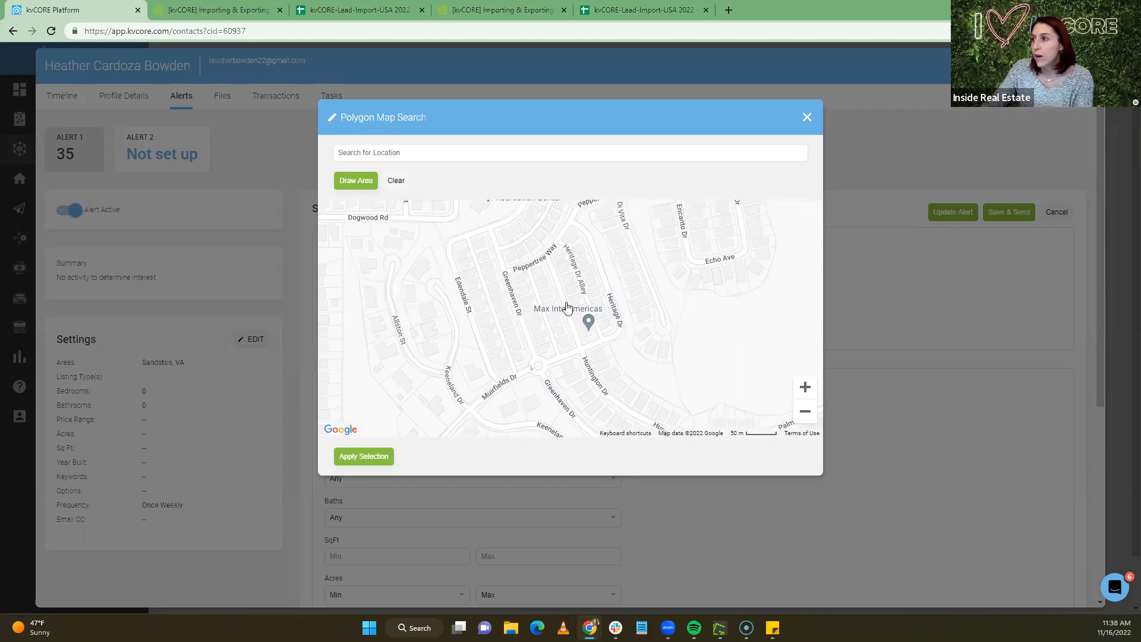
pyautogui.moveTo(579, 308); pyautogui.dragTo(577, 322)
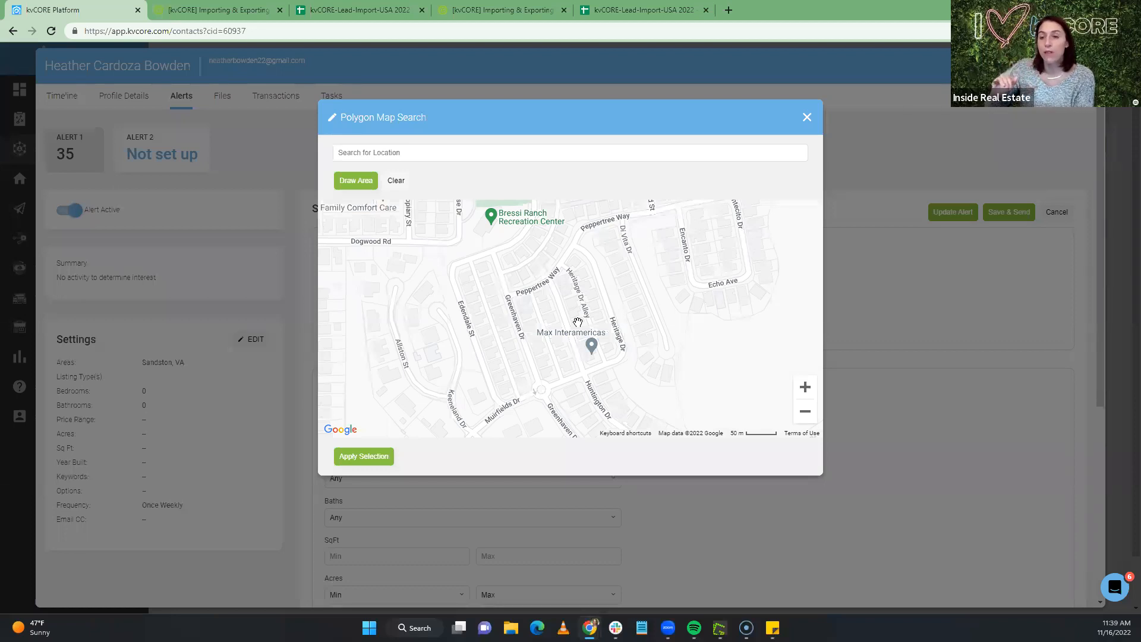
pyautogui.click(807, 118)
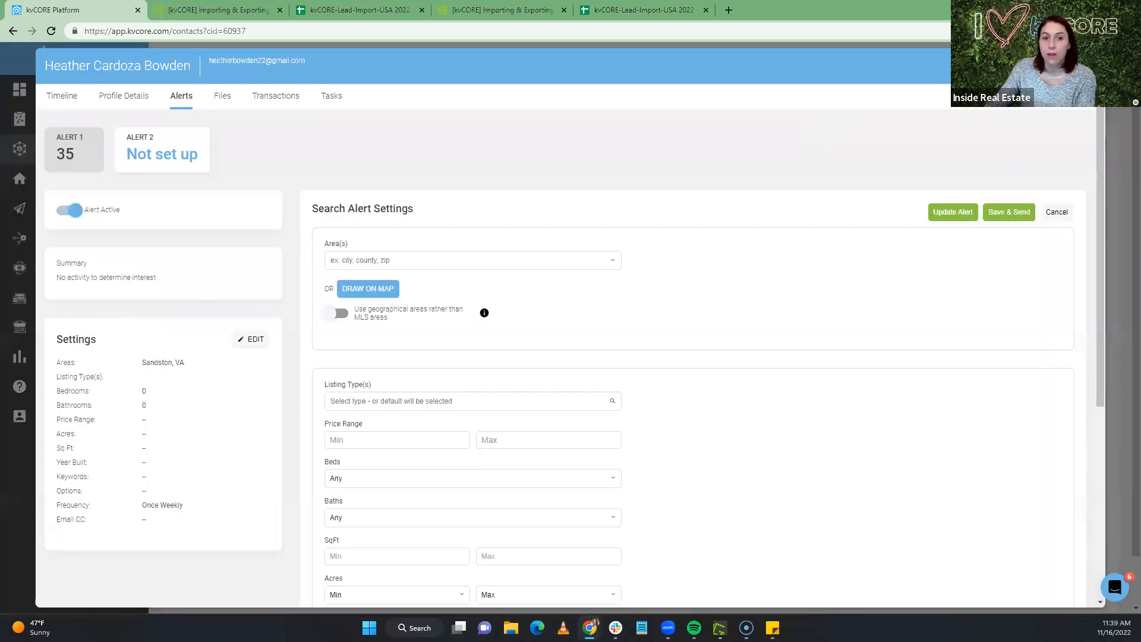
# Go to the contact's timeline and start a new market report from the Actions panel
pyautogui.click(68, 101)
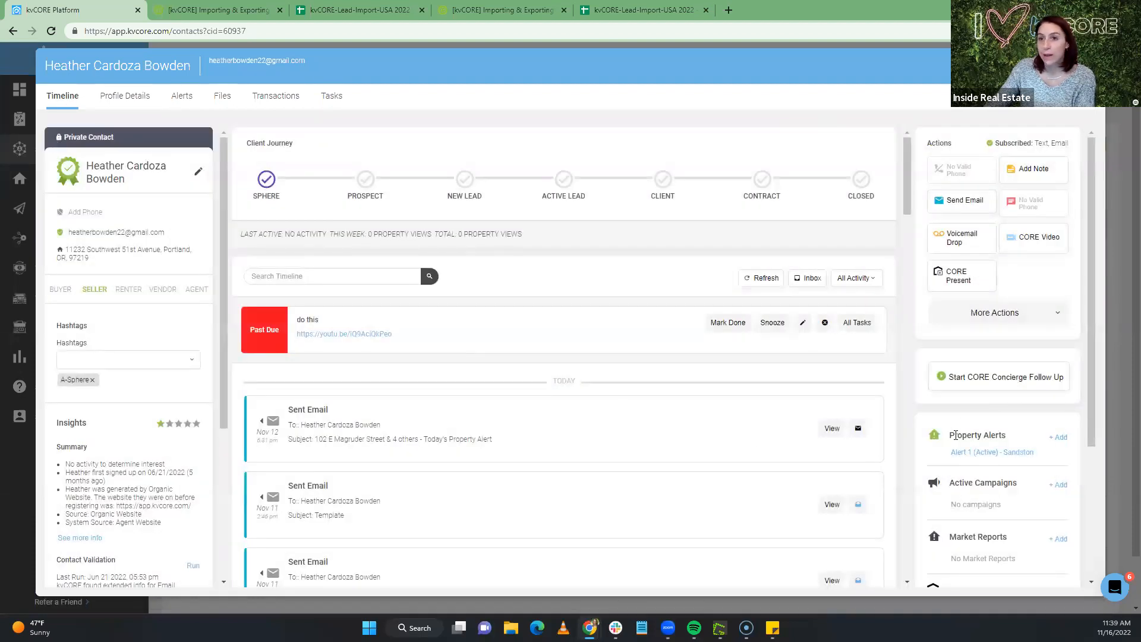
pyautogui.scroll(-1, 956, 436)
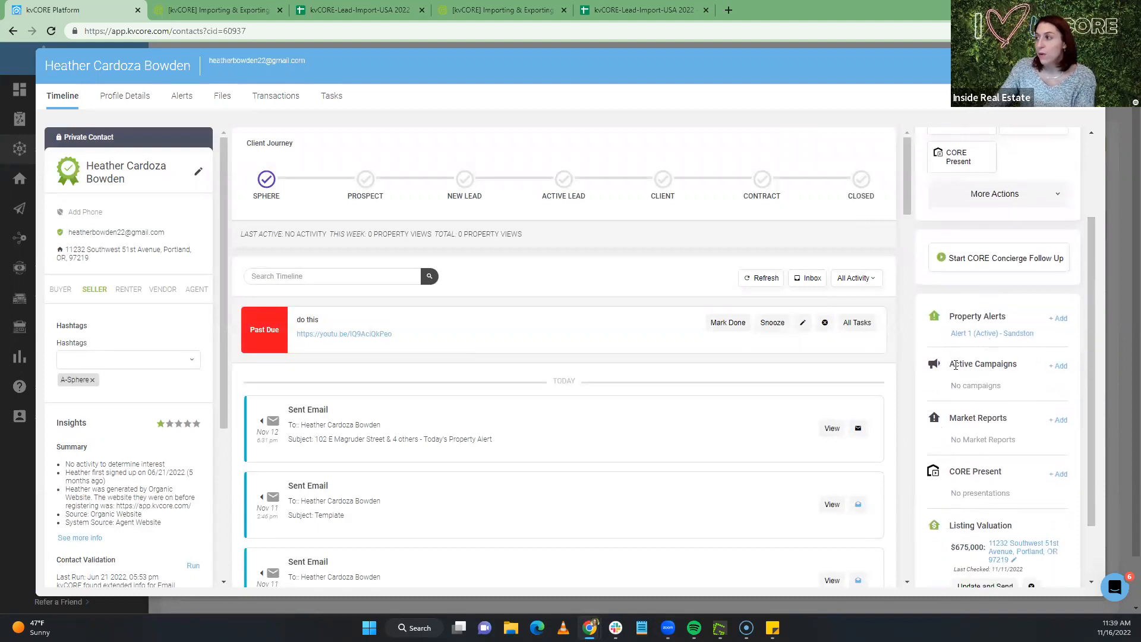
pyautogui.click(1060, 422)
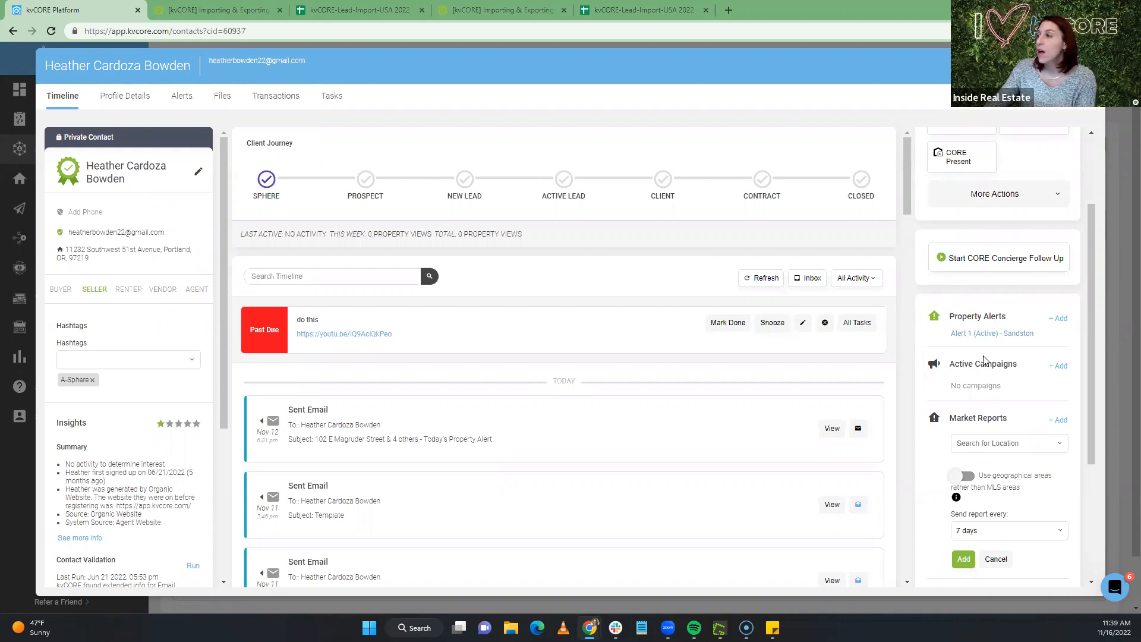
pyautogui.click(996, 443)
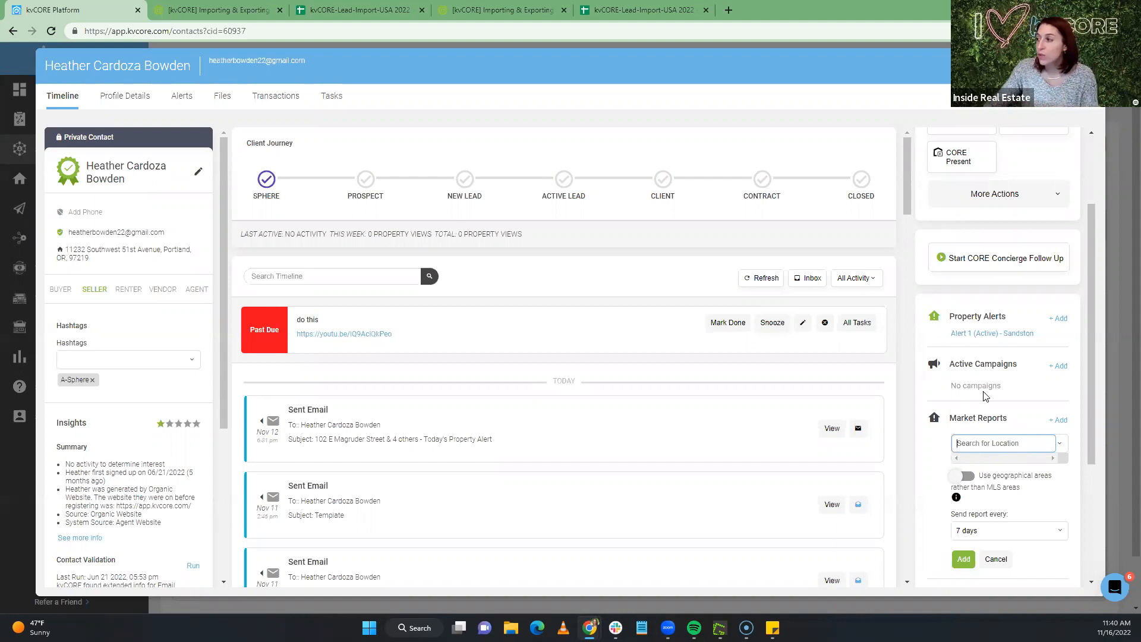
pyautogui.scroll(-2, 987, 397)
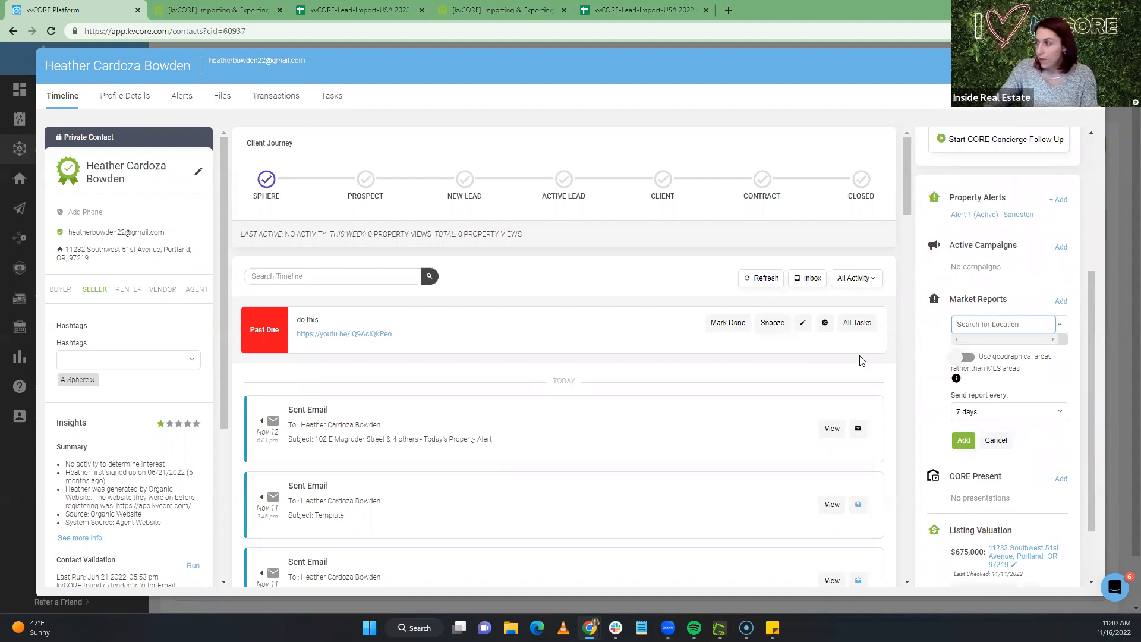
pyautogui.write('9')
pyautogui.press('BackSpace')
pyautogui.write('9')
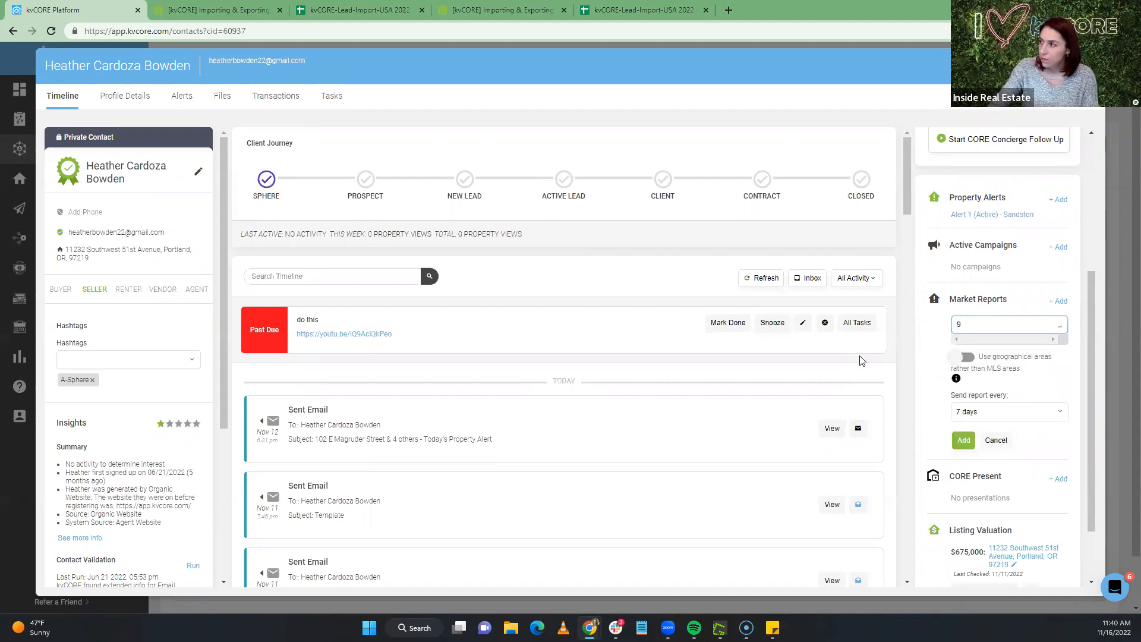
pyautogui.press('BackSpace')
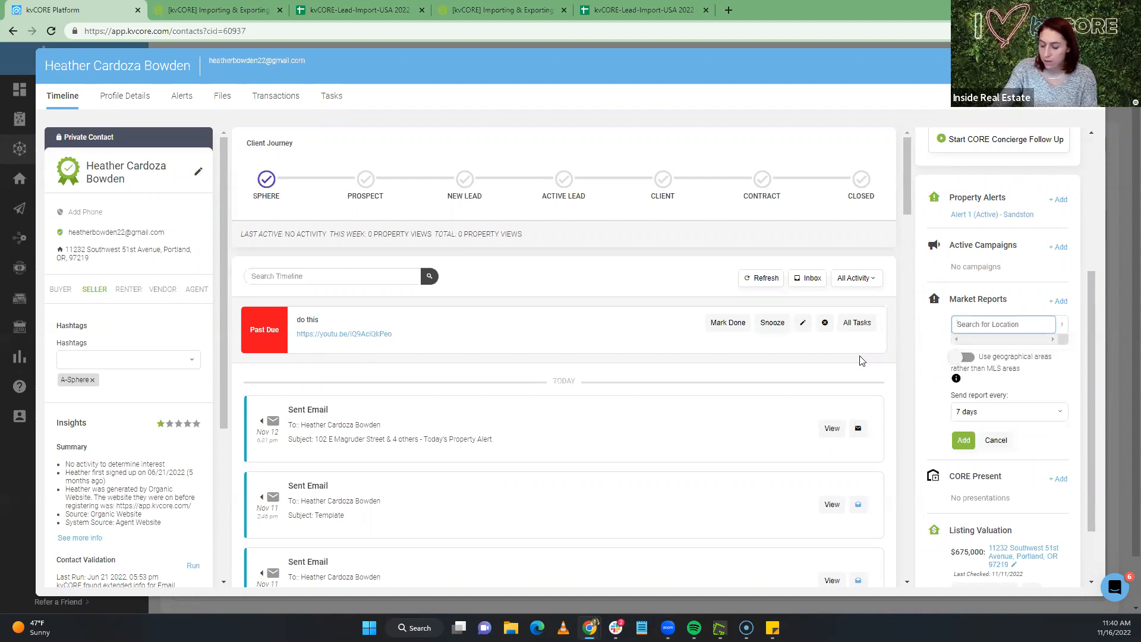
pyautogui.write('9')
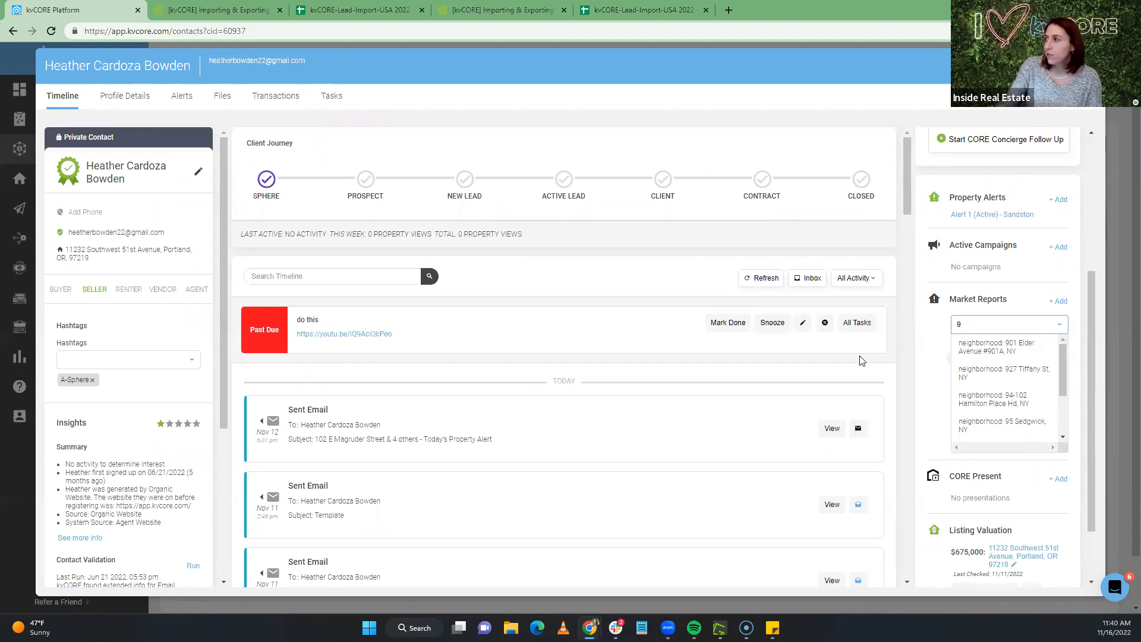
pyautogui.scroll(-3, 1001, 355)
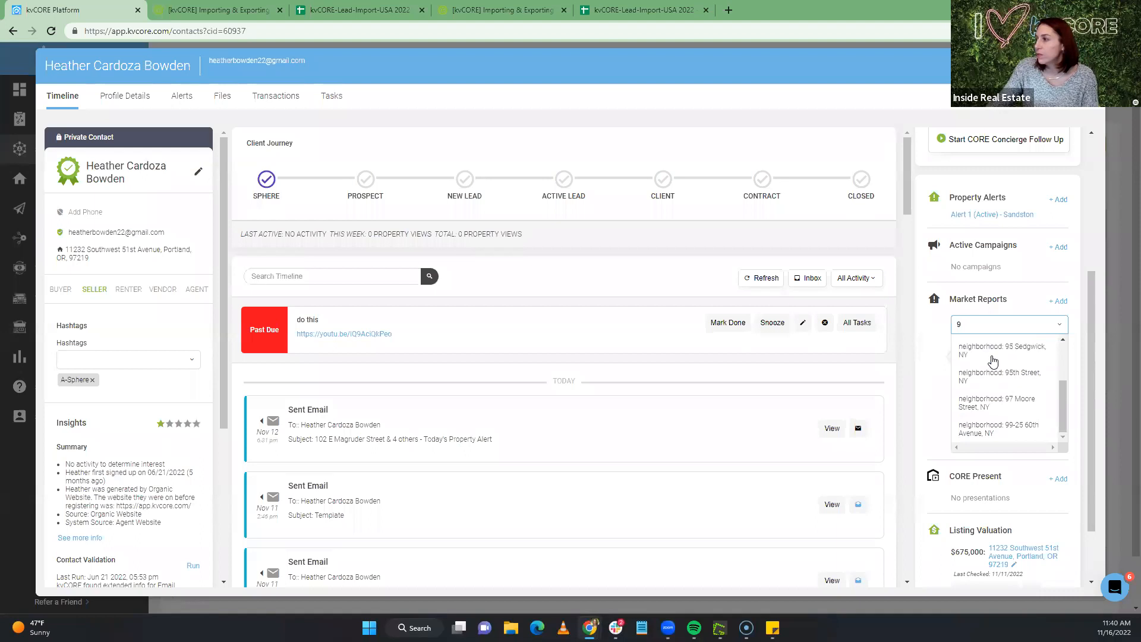
pyautogui.click(985, 416)
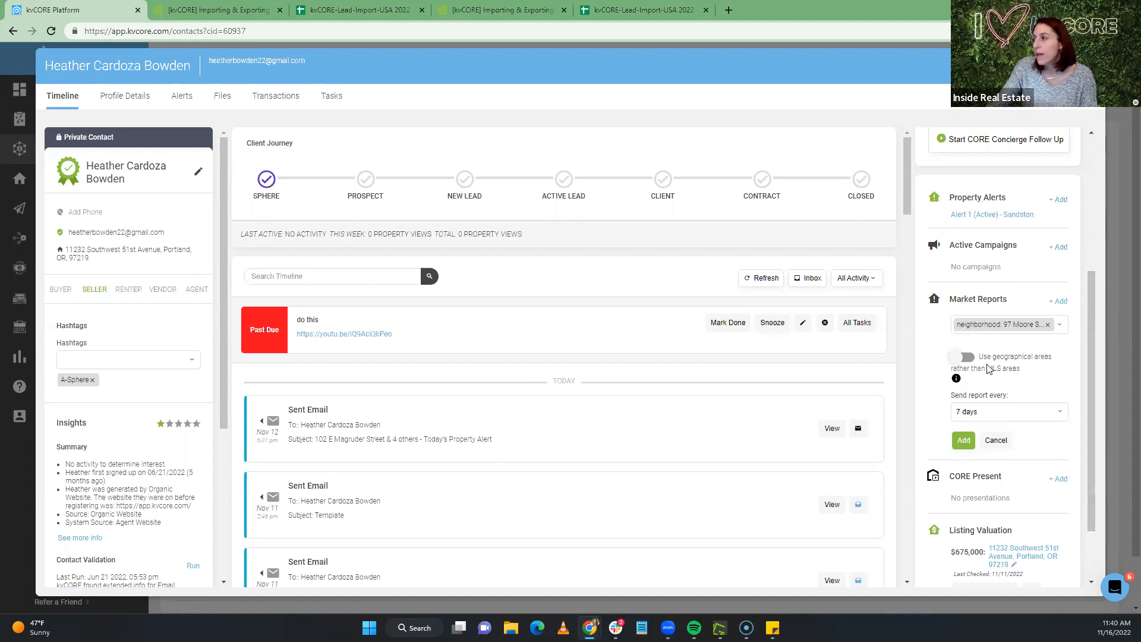
# Set the report to send every 28 days and add the subscription
pyautogui.click(988, 415)
pyautogui.click(990, 454)
pyautogui.click(957, 440)
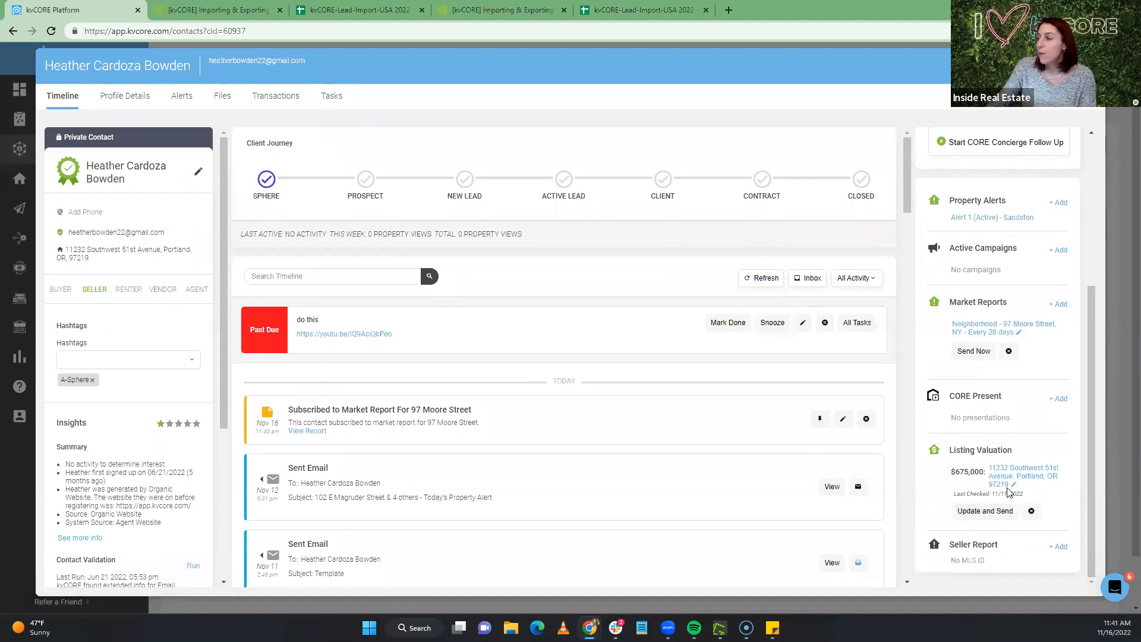
pyautogui.click(1031, 512)
pyautogui.click(548, 298)
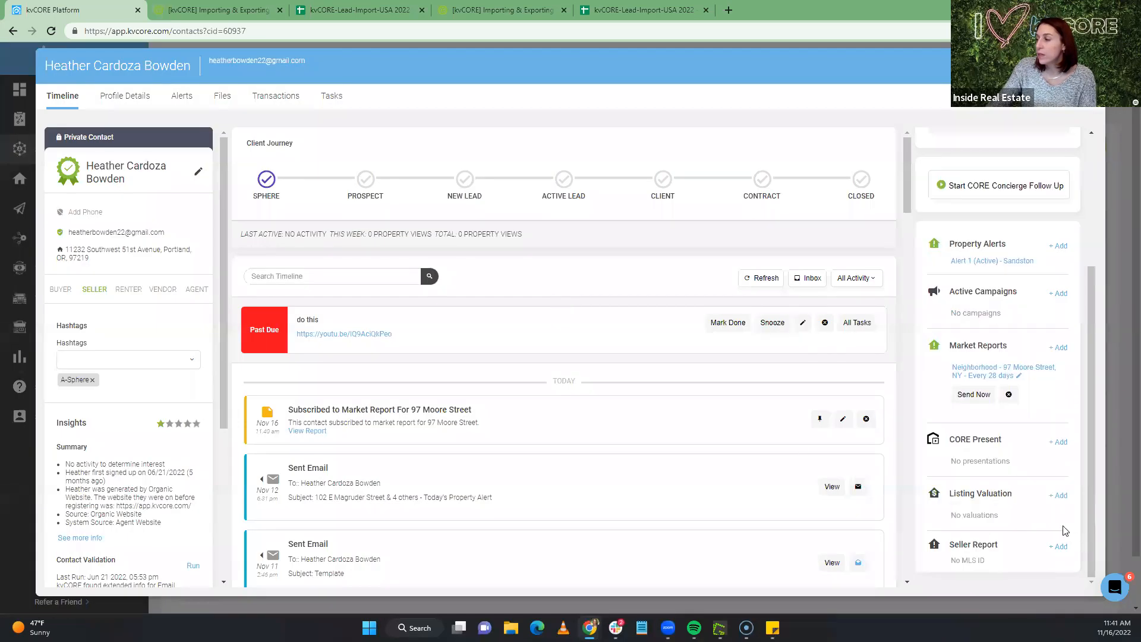
pyautogui.click(1060, 496)
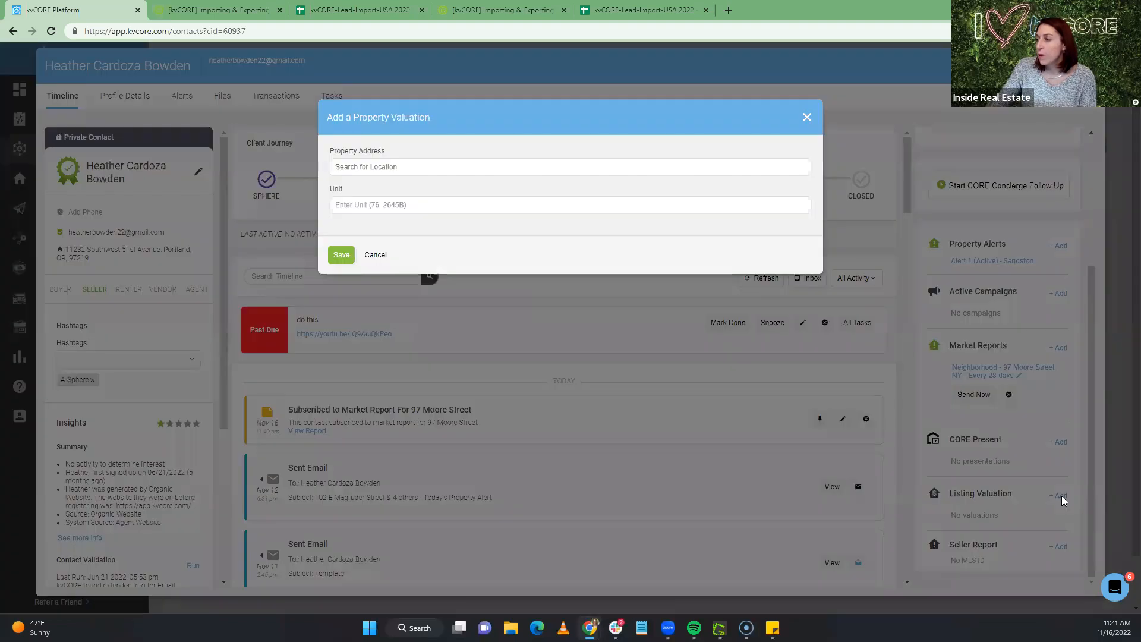
pyautogui.click(355, 166)
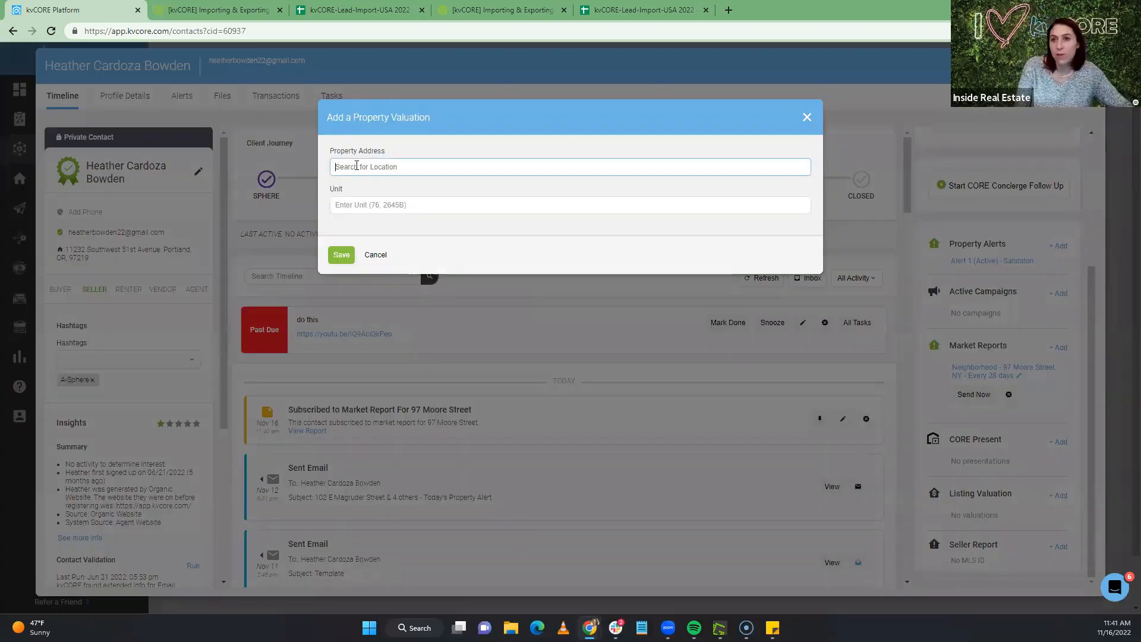
pyautogui.write('9721')
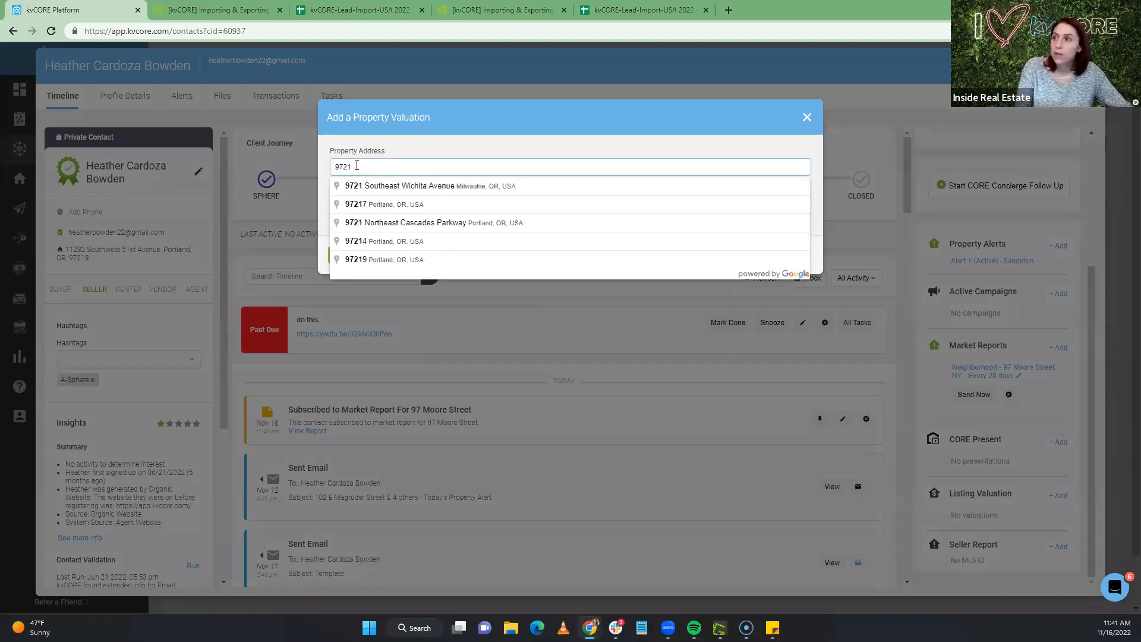
pyautogui.write('9')
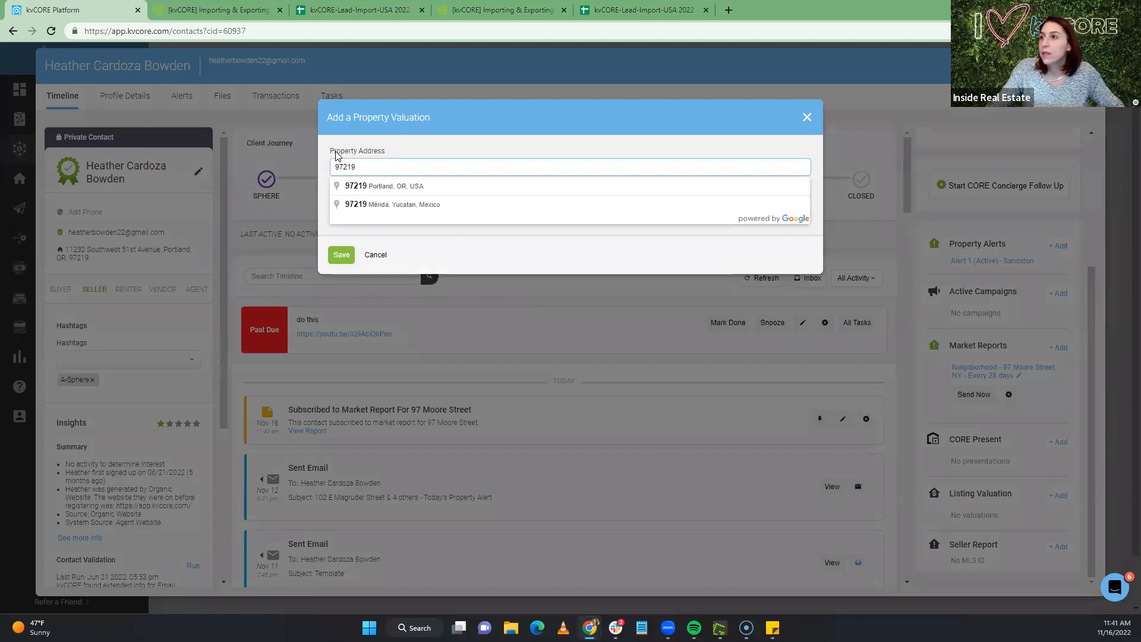
pyautogui.hotkey('ctrl', 'a')
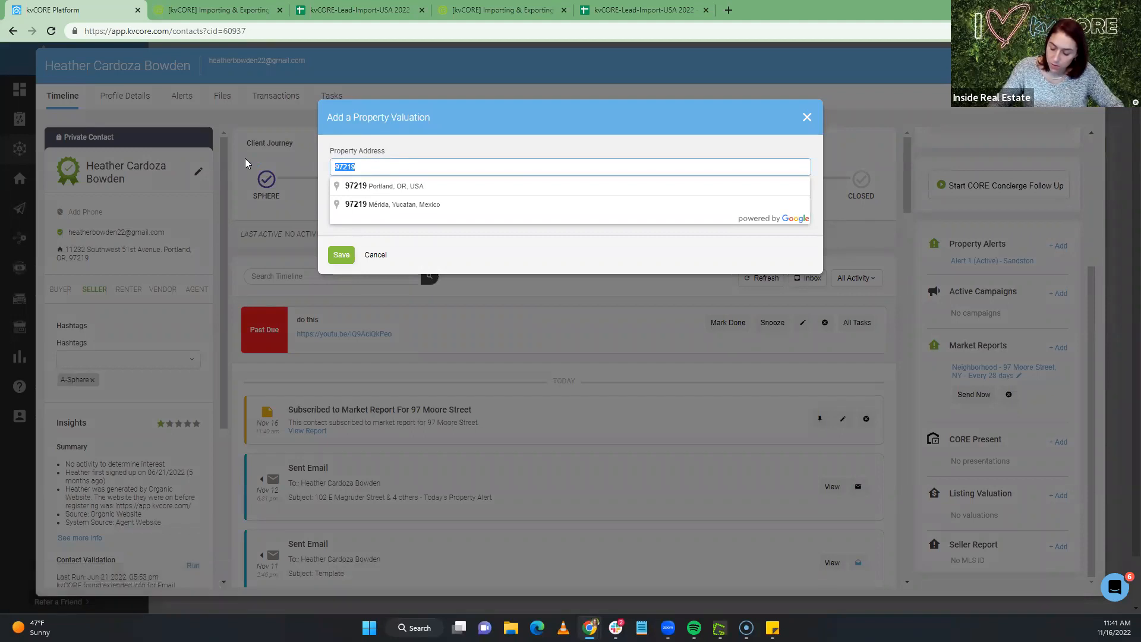
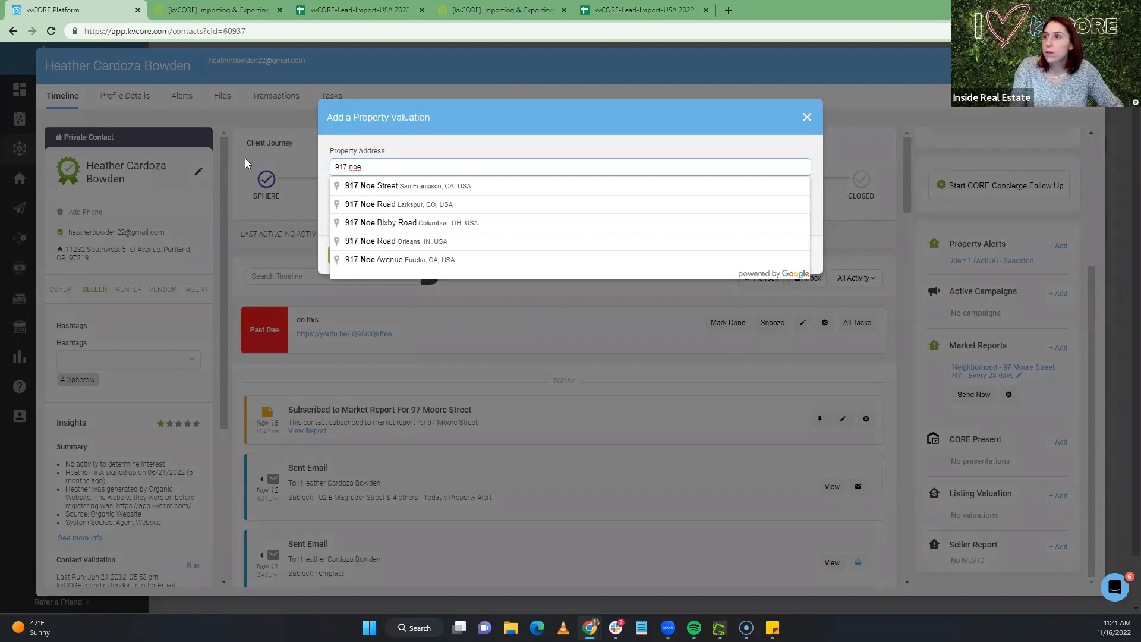
pyautogui.click(369, 187)
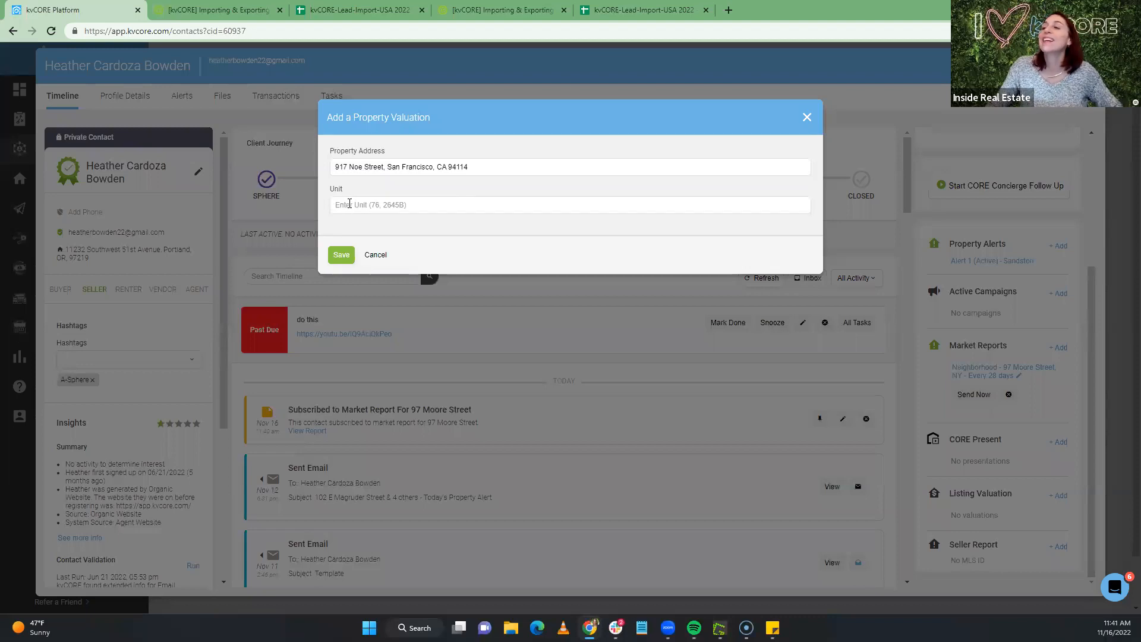
pyautogui.click(341, 257)
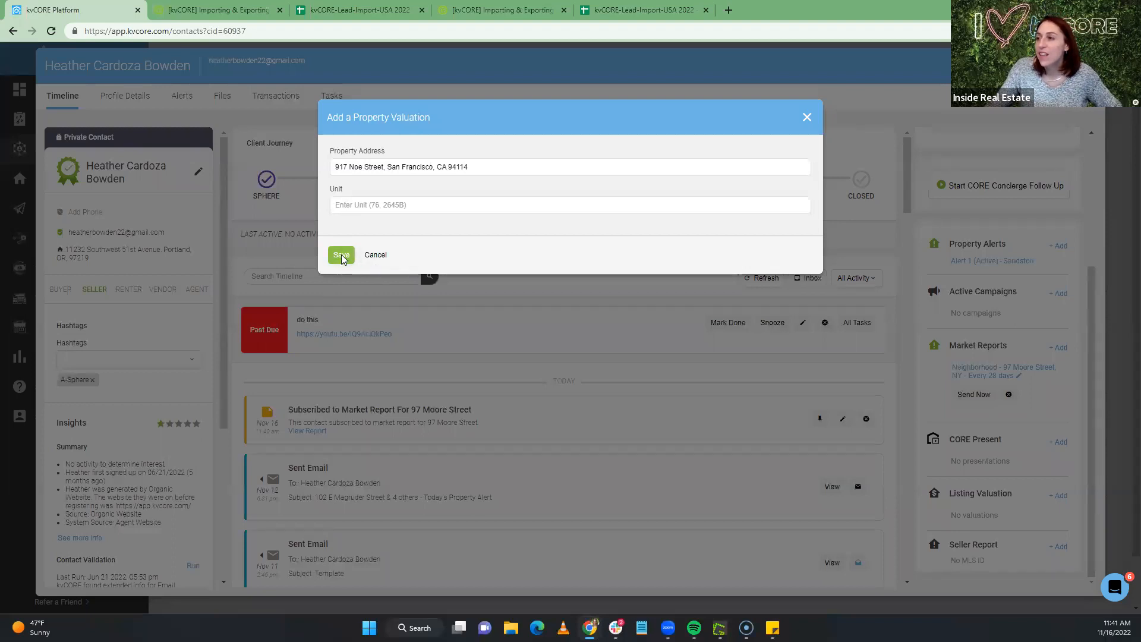
pyautogui.click(341, 255)
pyautogui.scroll(-1, 1001, 436)
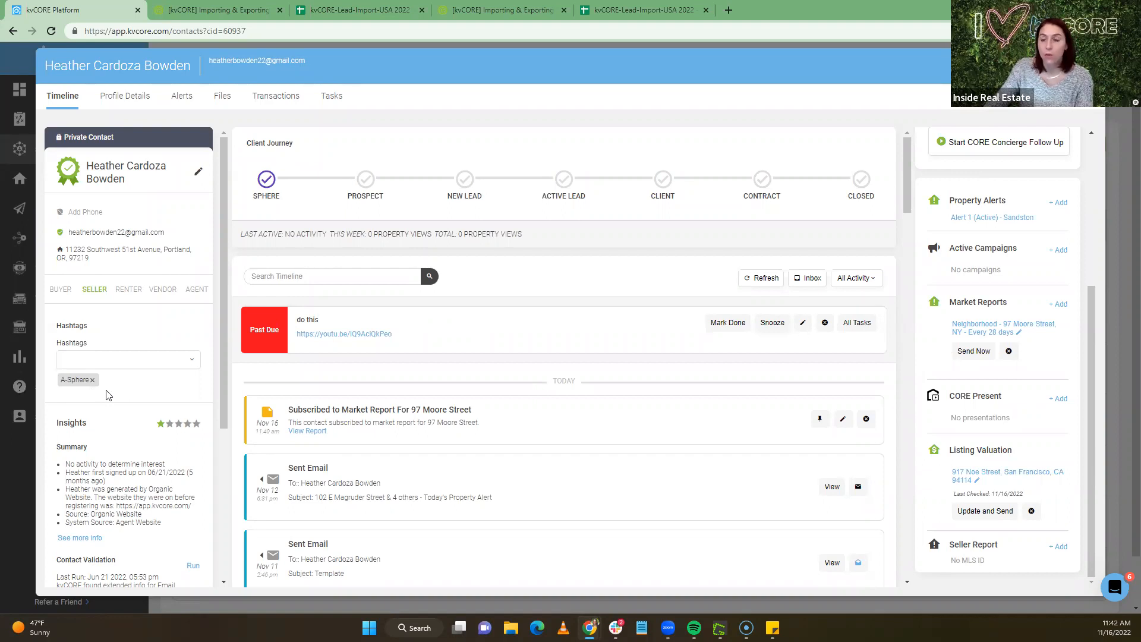
# Close the contact record and open the Filters panel beside the search results
pyautogui.click(1089, 66)
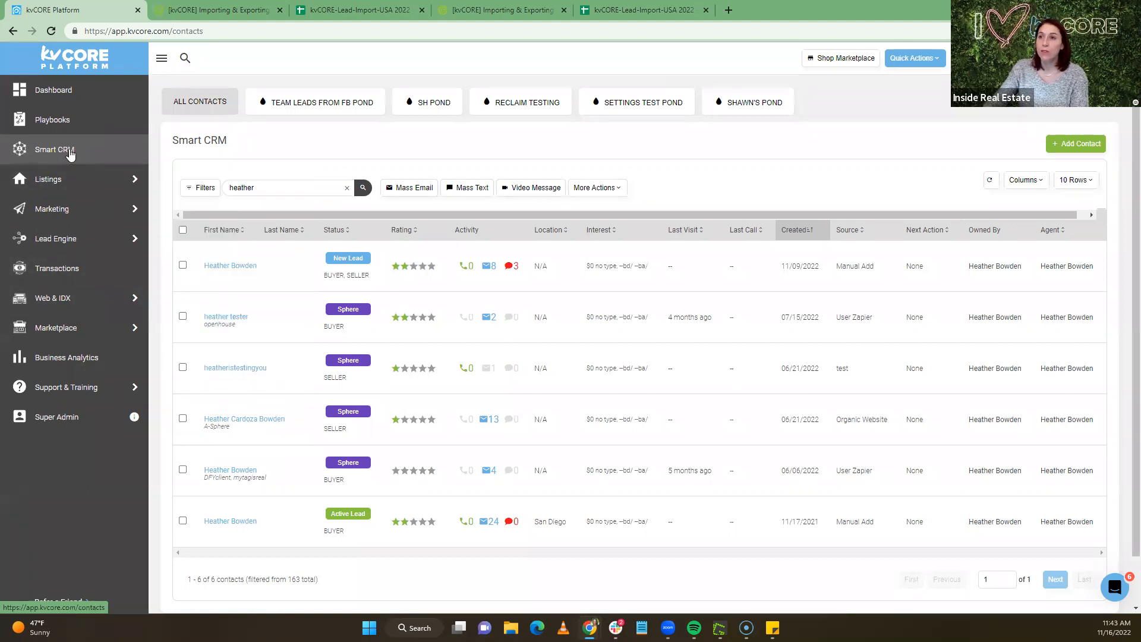
pyautogui.click(201, 189)
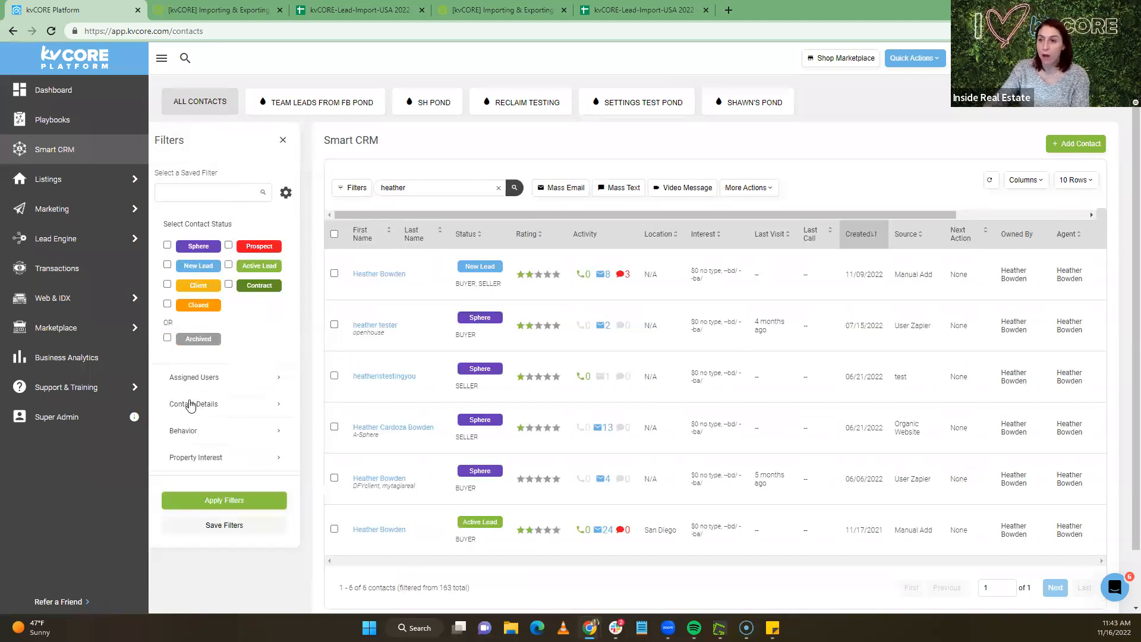
# Filter the contacts by the A-Sphere hashtag under Contact Details and apply the filter
pyautogui.click(203, 406)
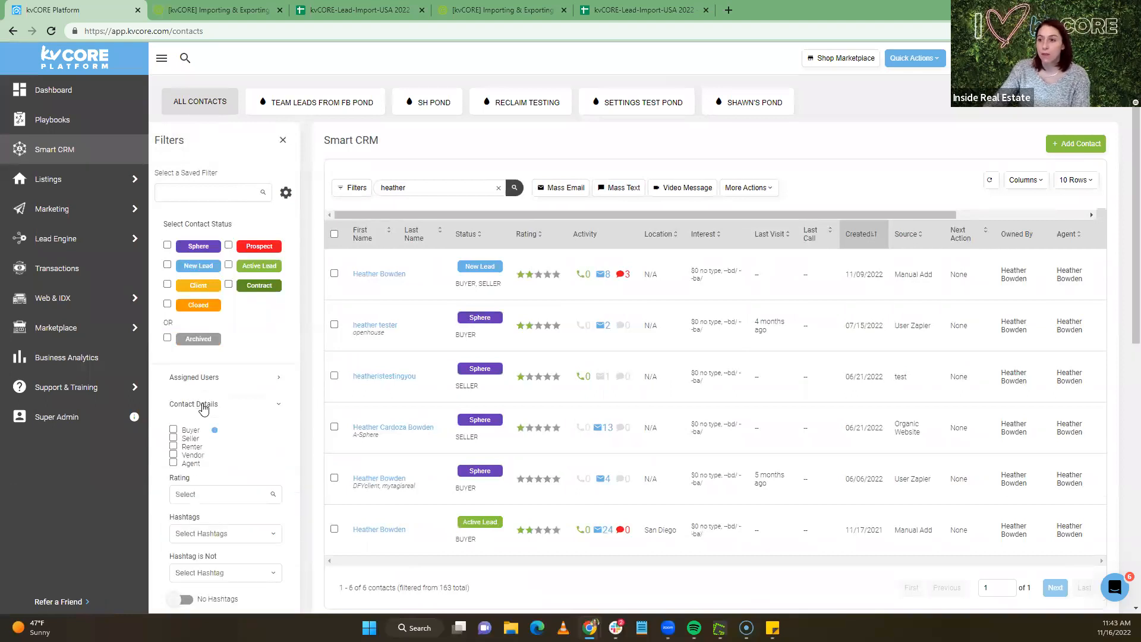
pyautogui.scroll(-3, 208, 417)
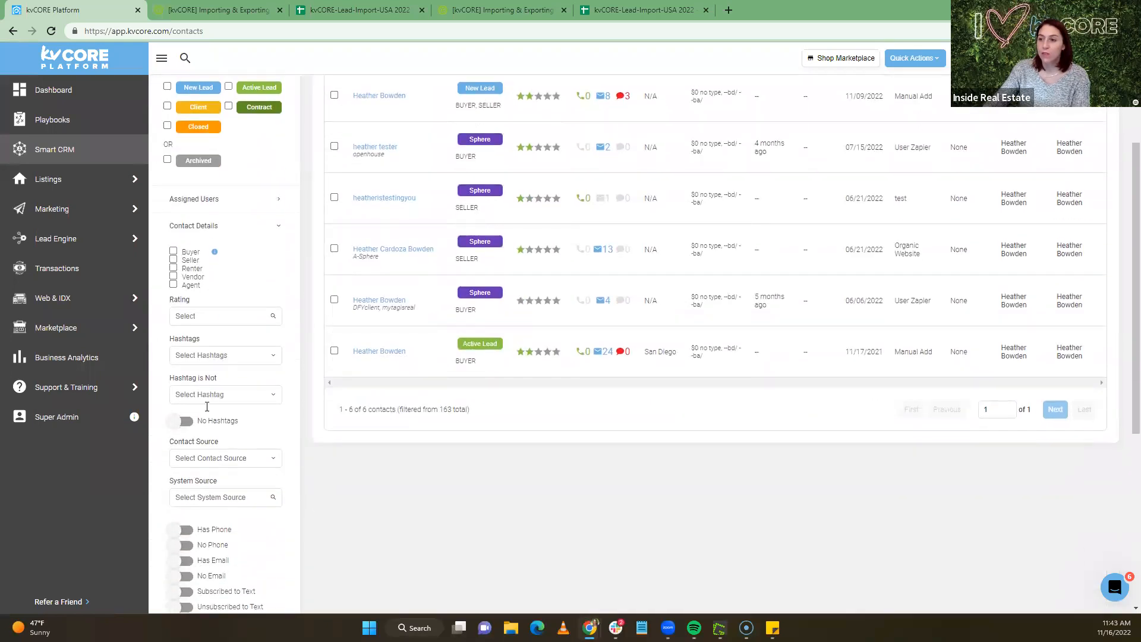
pyautogui.click(201, 356)
pyautogui.write('A')
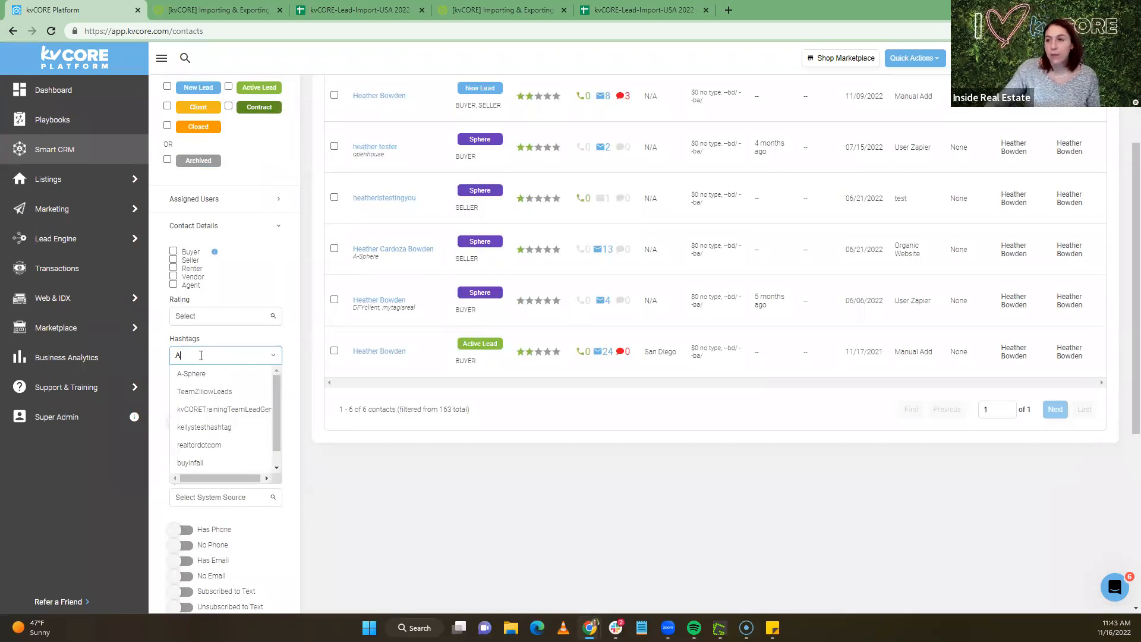
pyautogui.click(202, 374)
pyautogui.scroll(-6, 204, 506)
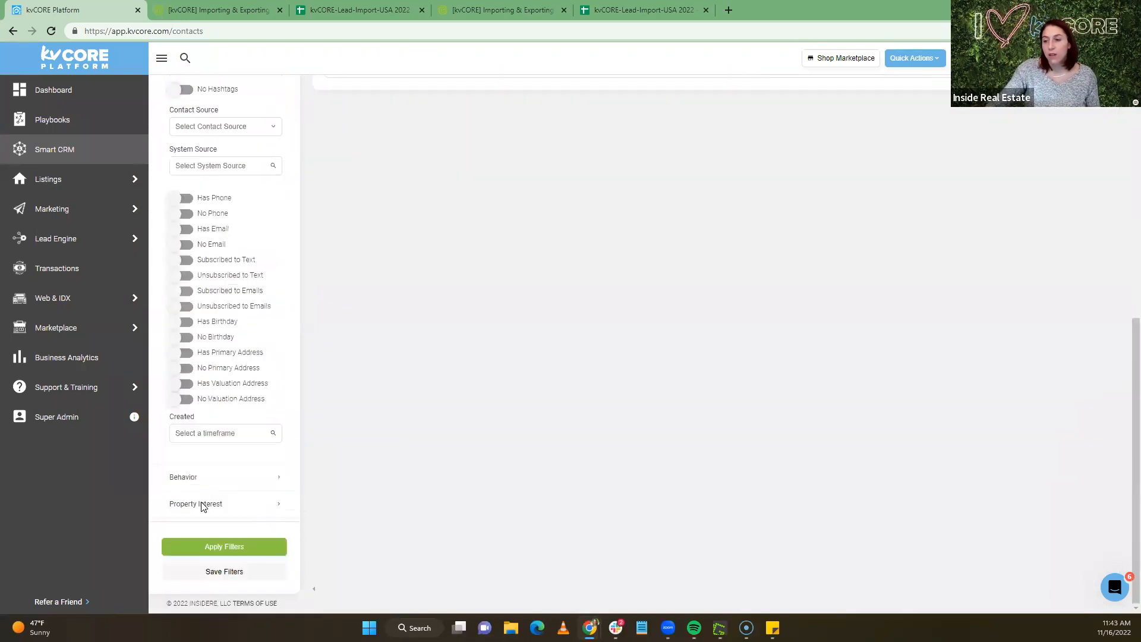
pyautogui.click(226, 547)
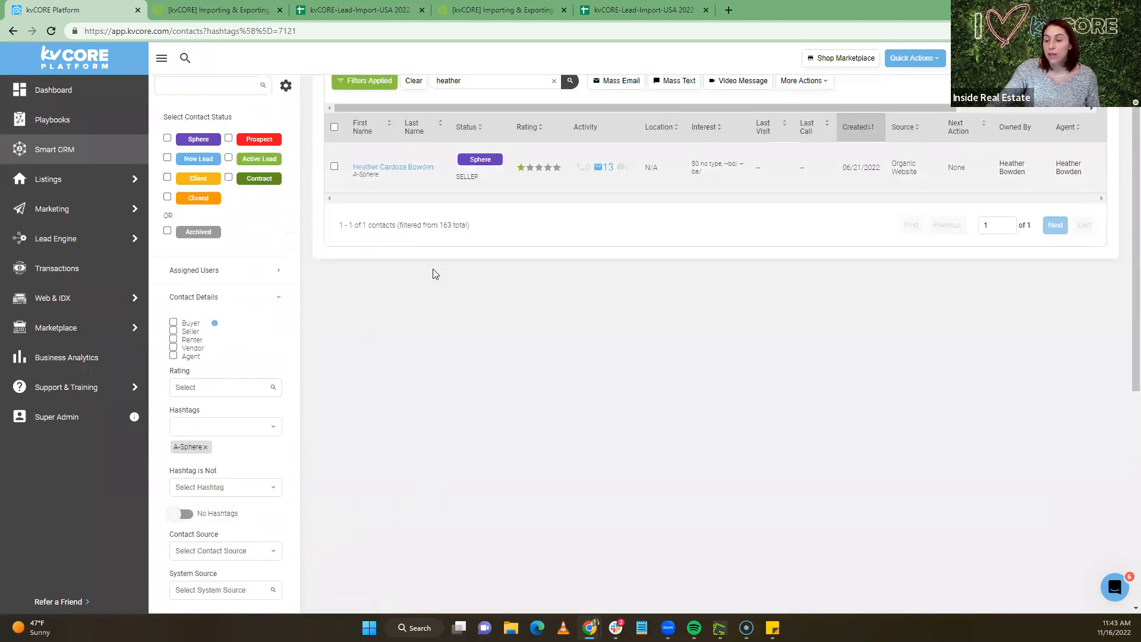
# Start saving the filter under the name 'A-Shpere'
pyautogui.scroll(-7, 433, 273)
pyautogui.click(233, 569)
pyautogui.write('A-Shpere')
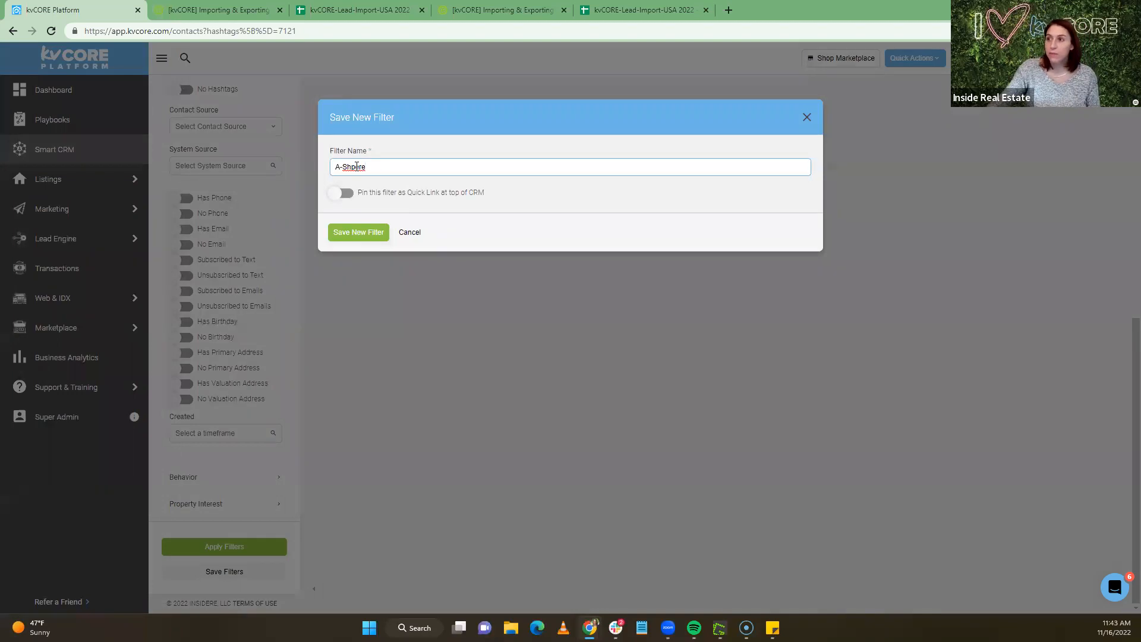
# Correct the name to 'A-Sphere', save it pinned as a quick link, and mass-text all filtered contacts
pyautogui.rightClick(355, 167)
pyautogui.click(370, 179)
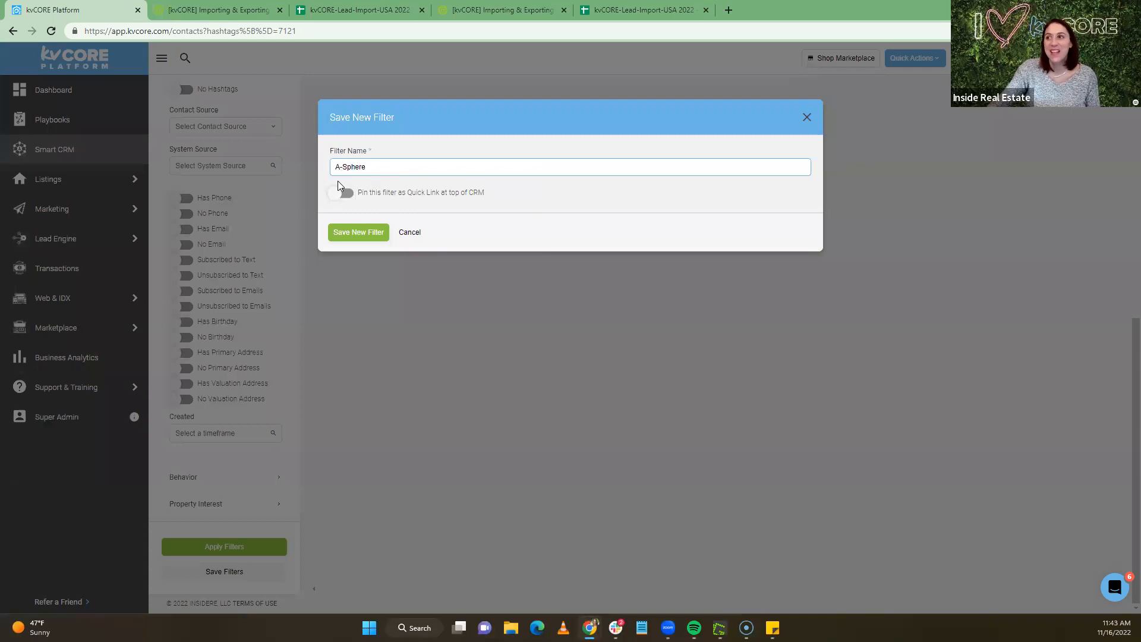
pyautogui.click(346, 194)
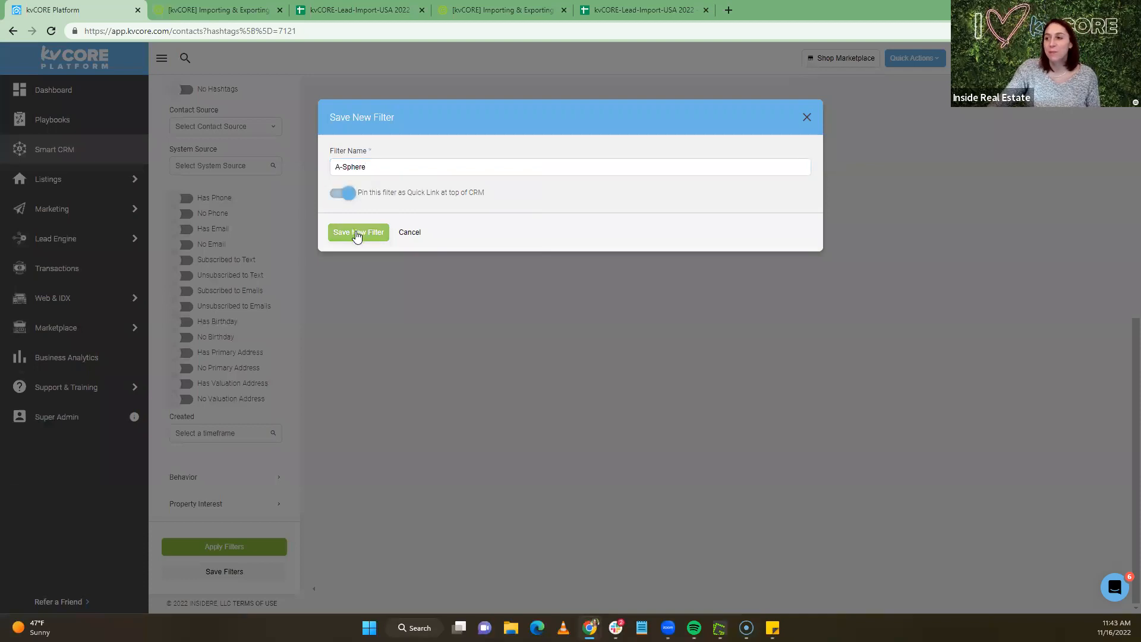
pyautogui.click(358, 233)
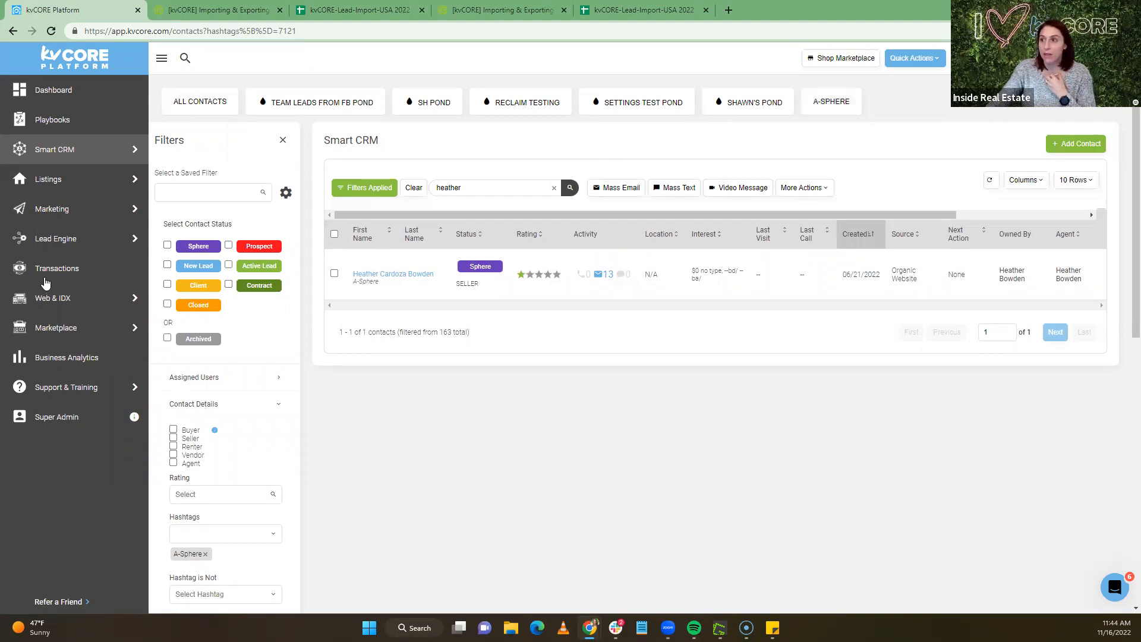
pyautogui.click(334, 233)
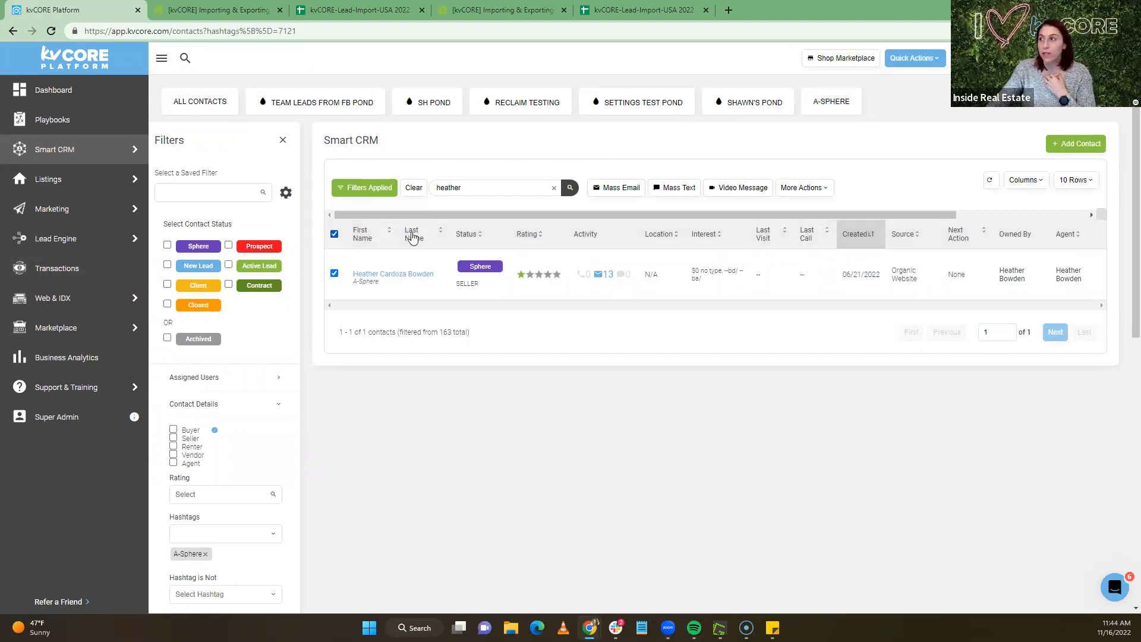
pyautogui.click(678, 188)
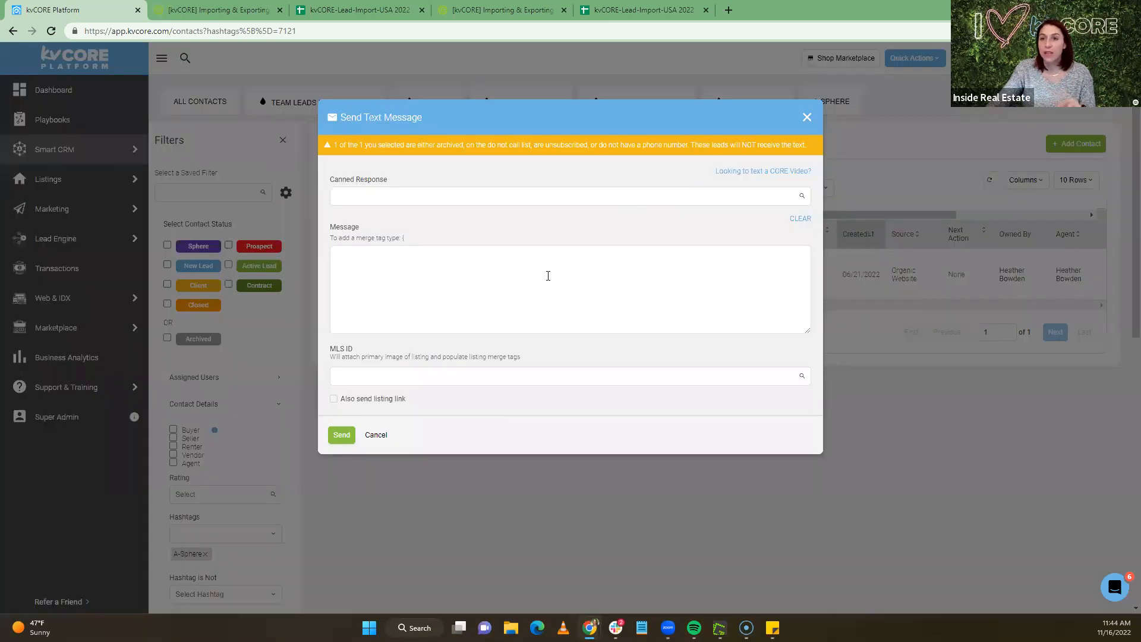
# Draft 'Hey {lead_first_name}, … when are you free for coffee?' in the text box, then close it
pyautogui.click(473, 257)
pyautogui.write('Hey ')
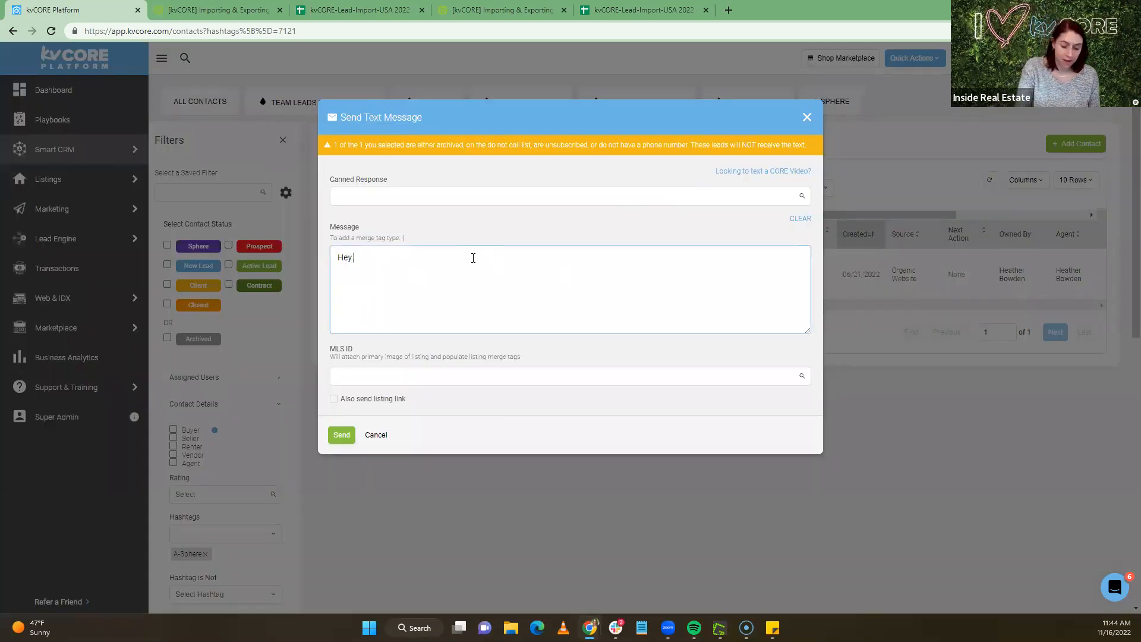
pyautogui.write('{')
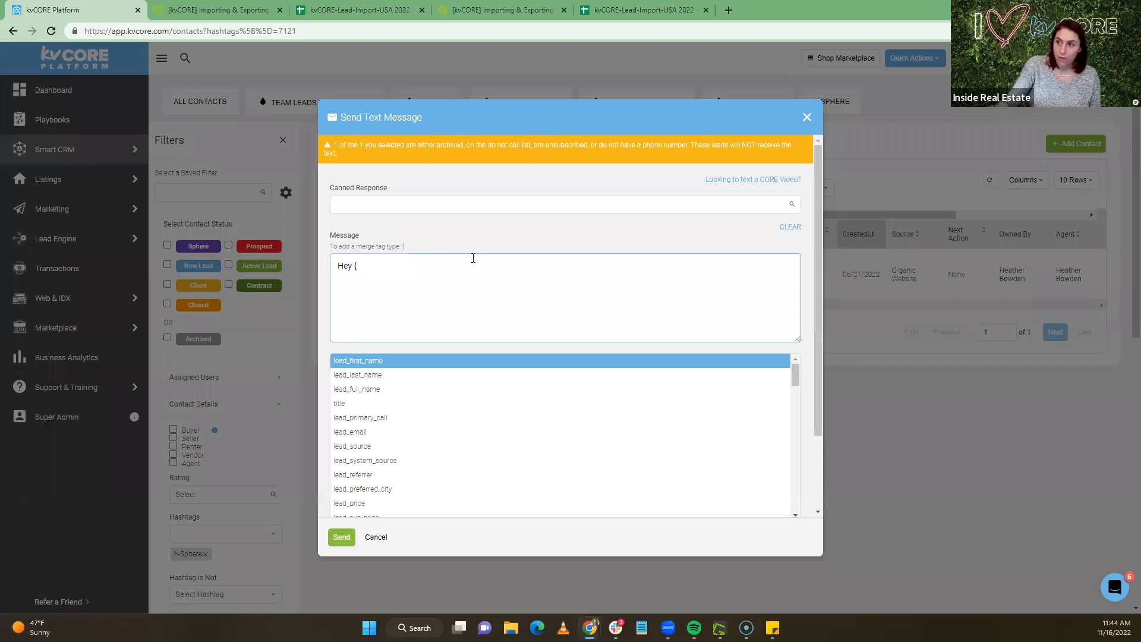
pyautogui.click(383, 362)
pyautogui.click(422, 267)
pyautogui.write(", I'v")
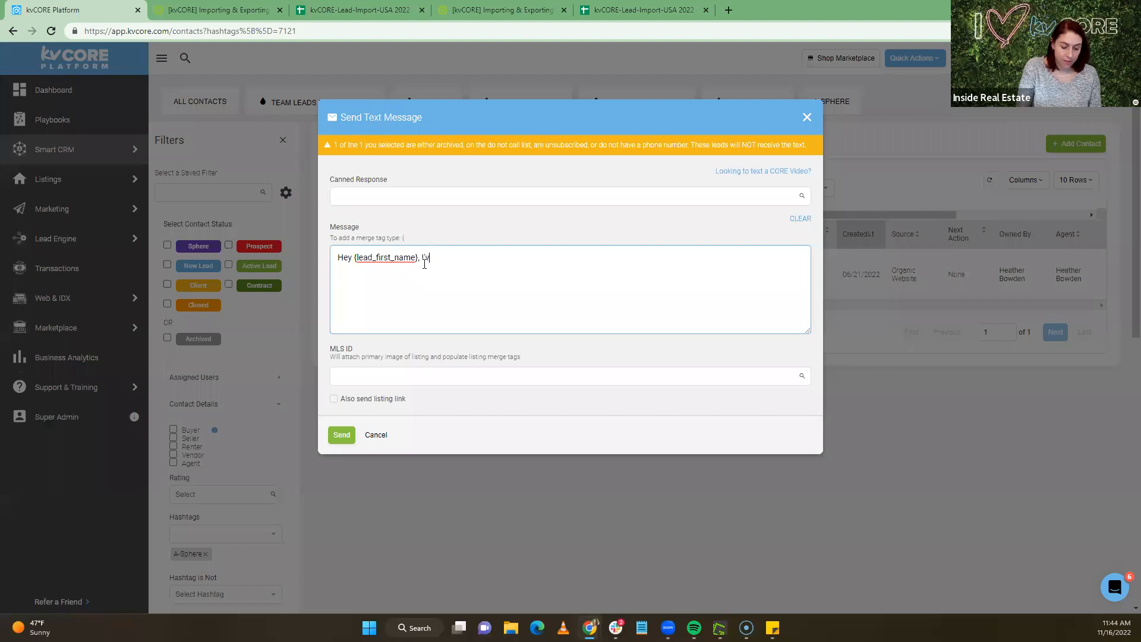
pyautogui.write('e been thinkin')
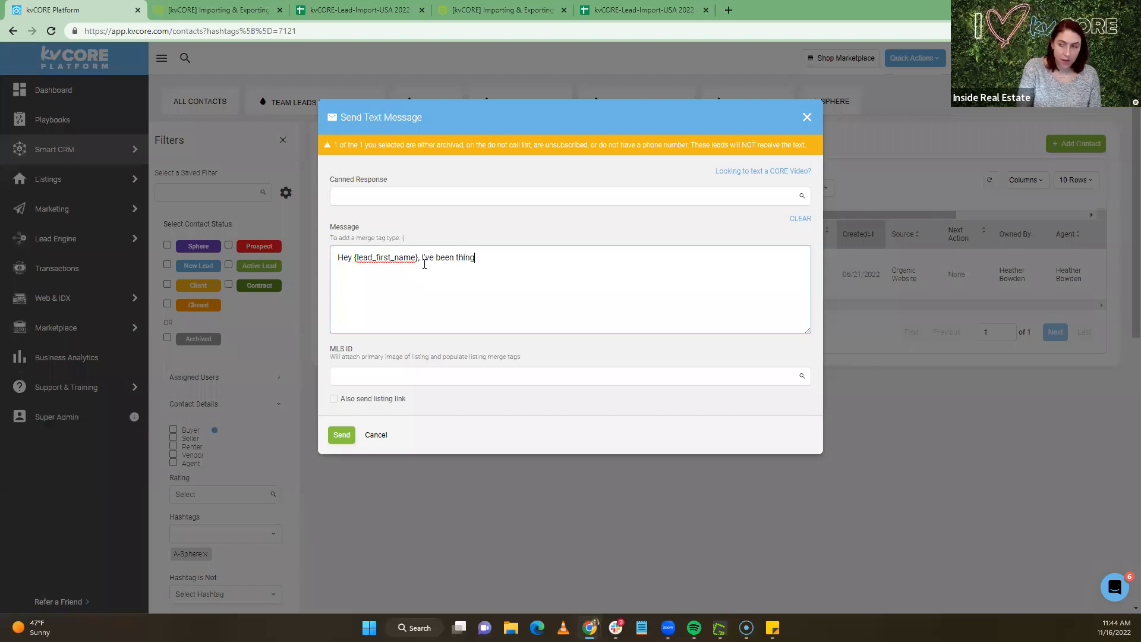
pyautogui.write('g about you ')
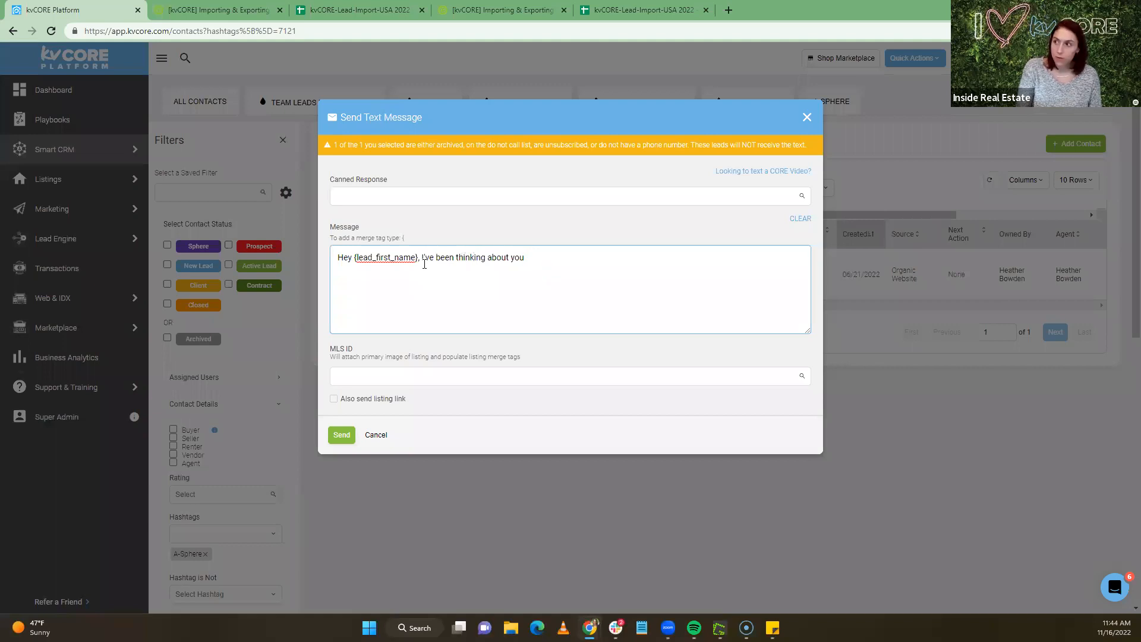
pyautogui.write(", I'd love to catch up.. when are you free for coffee?")
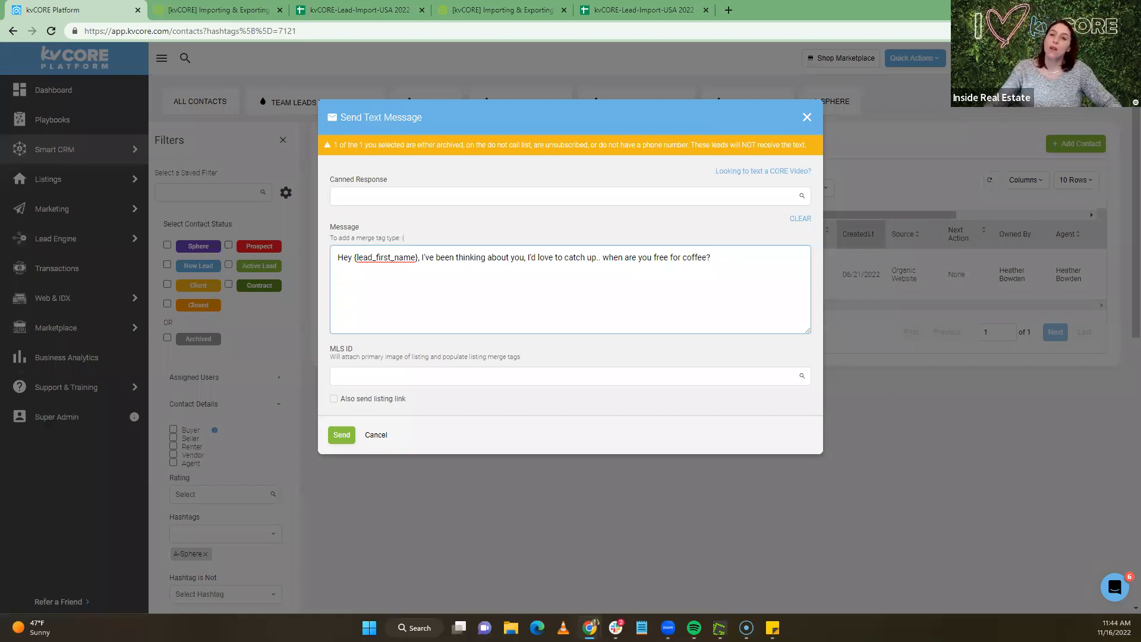
pyautogui.click(807, 118)
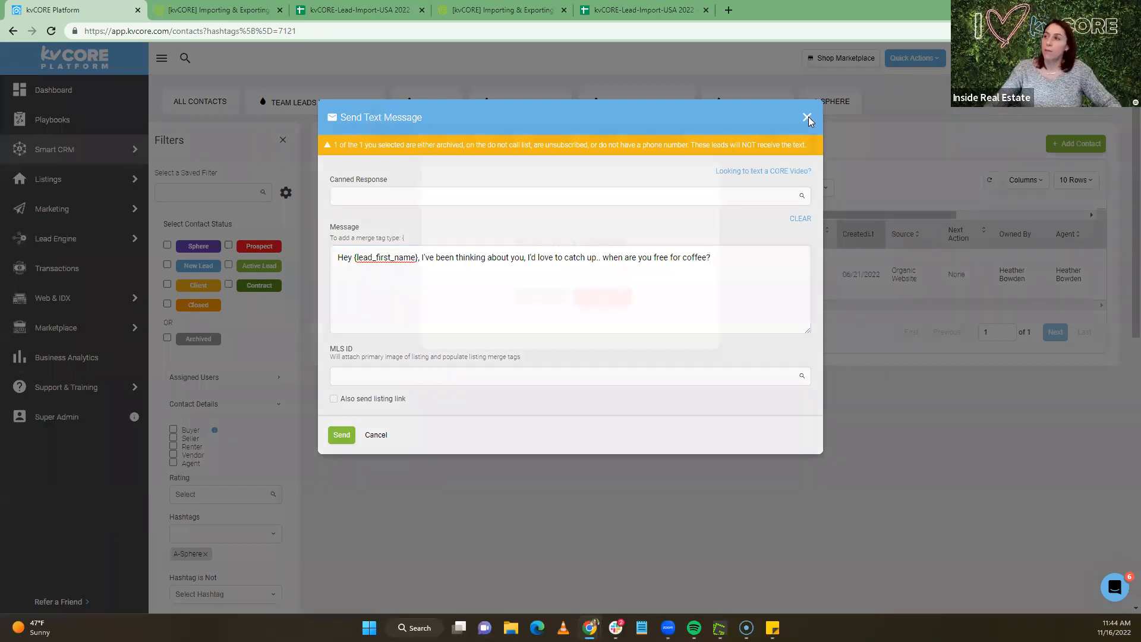
# Confirm discarding the unsent text message
pyautogui.click(529, 298)
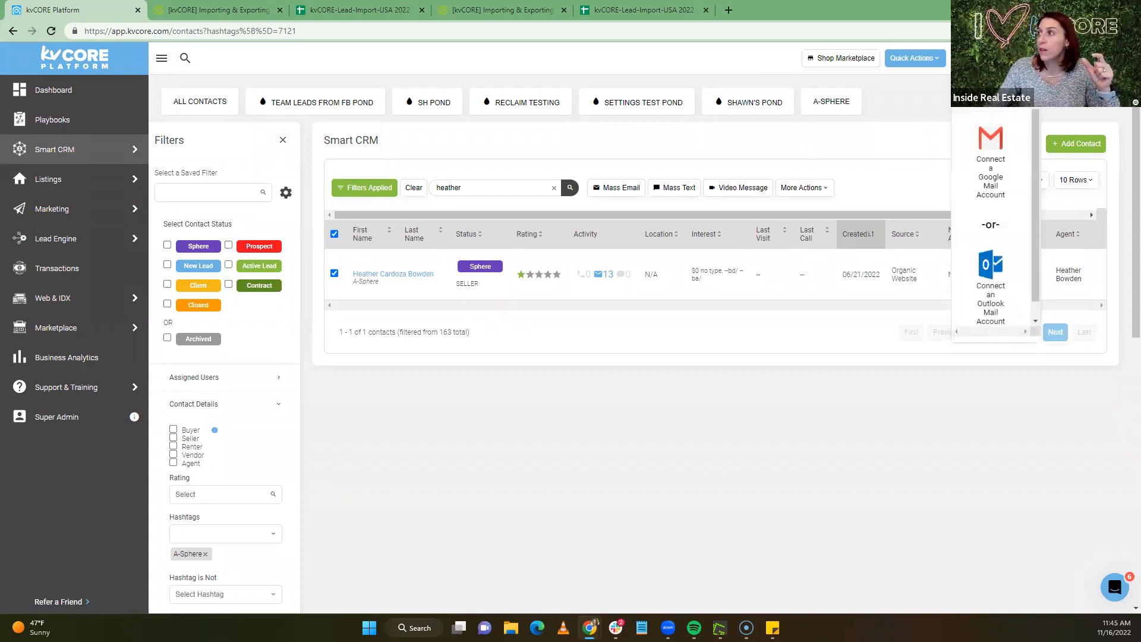
pyautogui.click(991, 152)
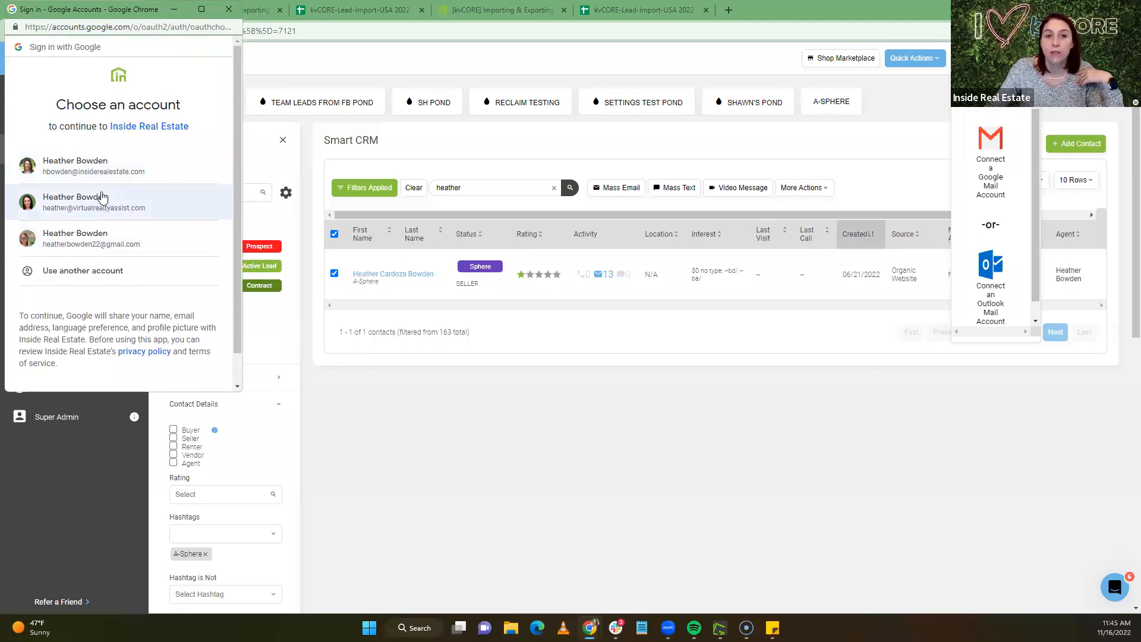
pyautogui.click(229, 10)
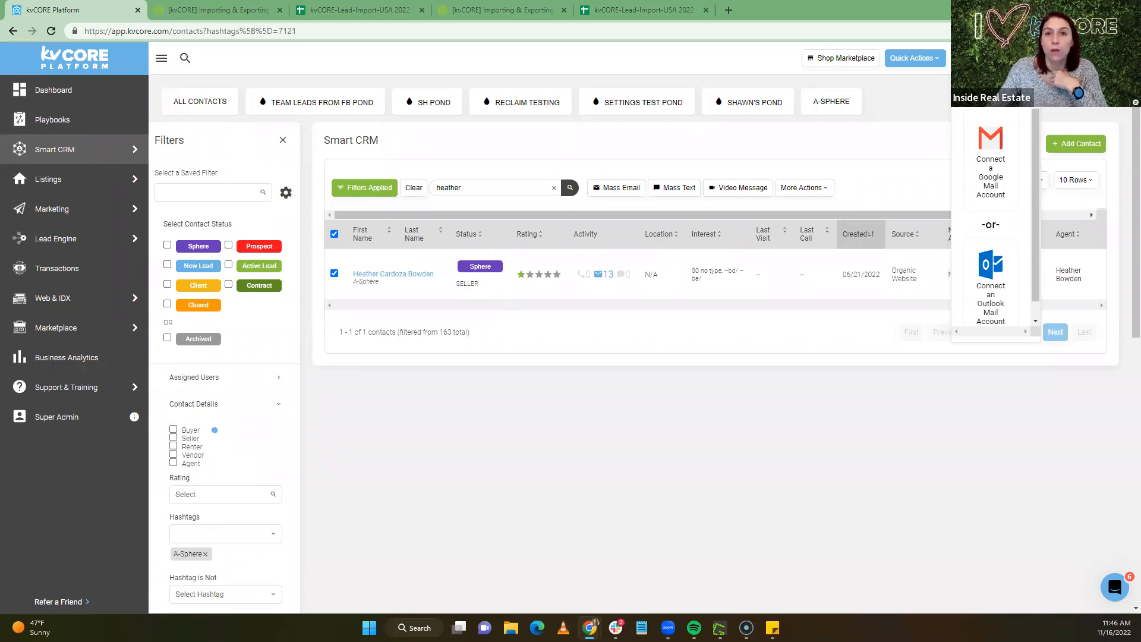
# Bring up the account menu from the profile avatar
pyautogui.click(1117, 58)
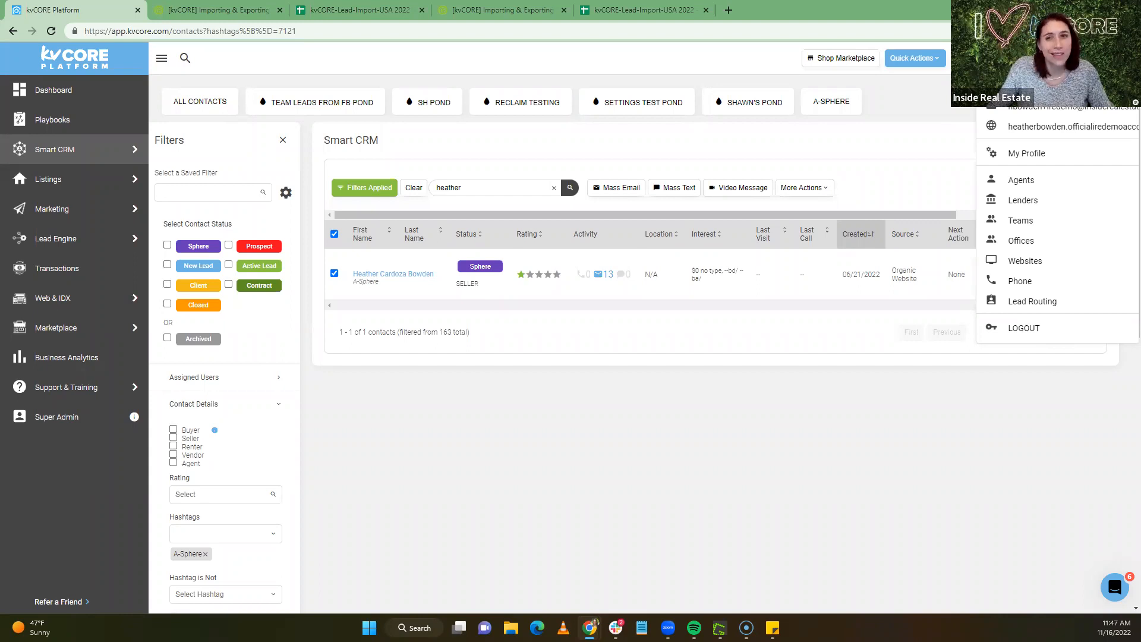
# Search the Marketplace add-ons for 'number'
pyautogui.click(55, 328)
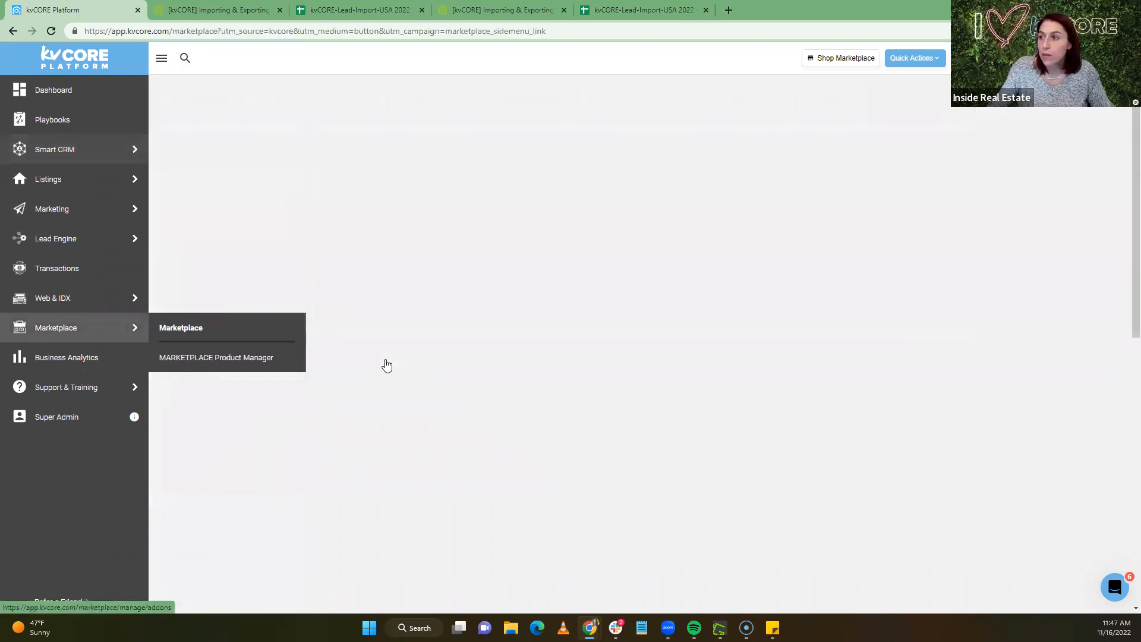
pyautogui.scroll(-5, 609, 413)
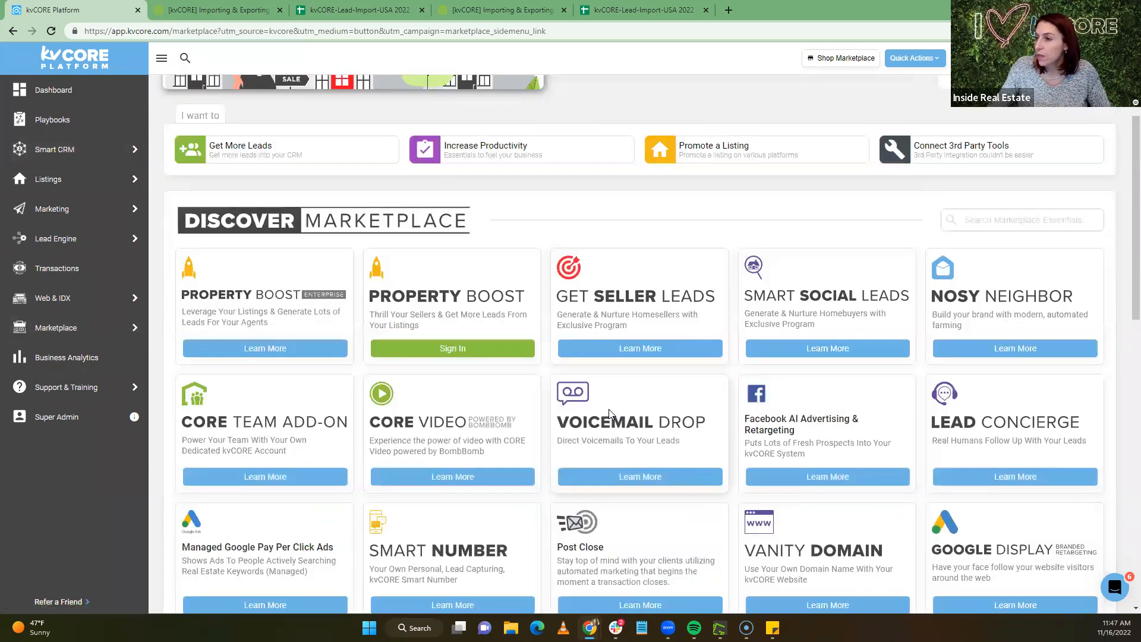
pyautogui.scroll(-3, 610, 414)
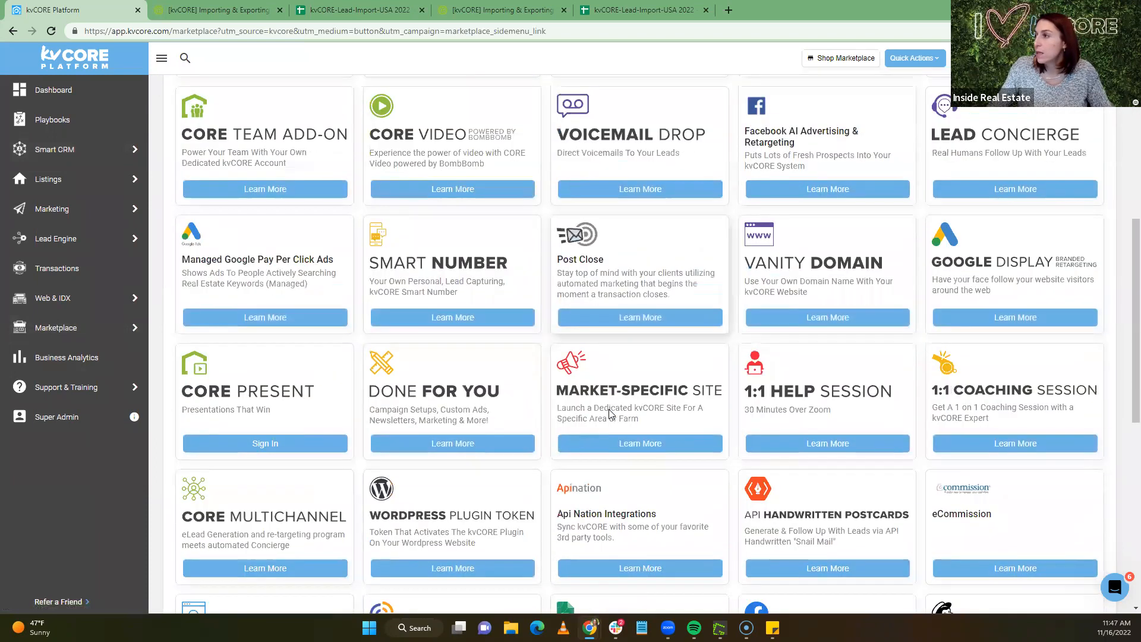
pyautogui.scroll(-4, 611, 414)
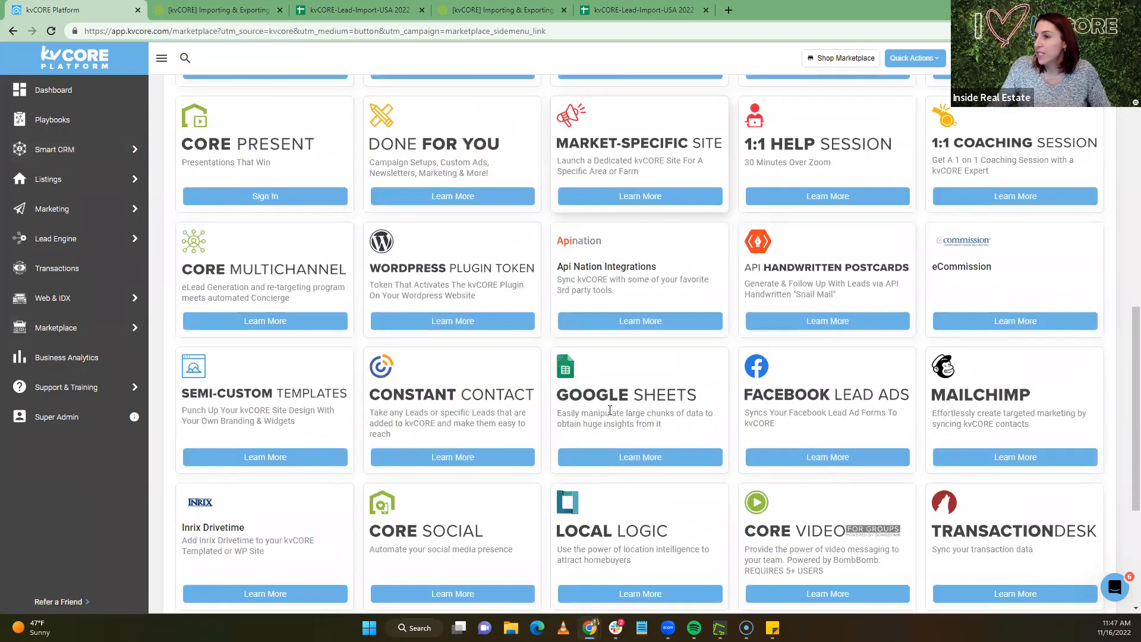
pyautogui.scroll(12, 611, 414)
pyautogui.click(990, 397)
pyautogui.write('number')
# Review the Smart Number add-on details, noting the $27 monthly price
pyautogui.click(285, 531)
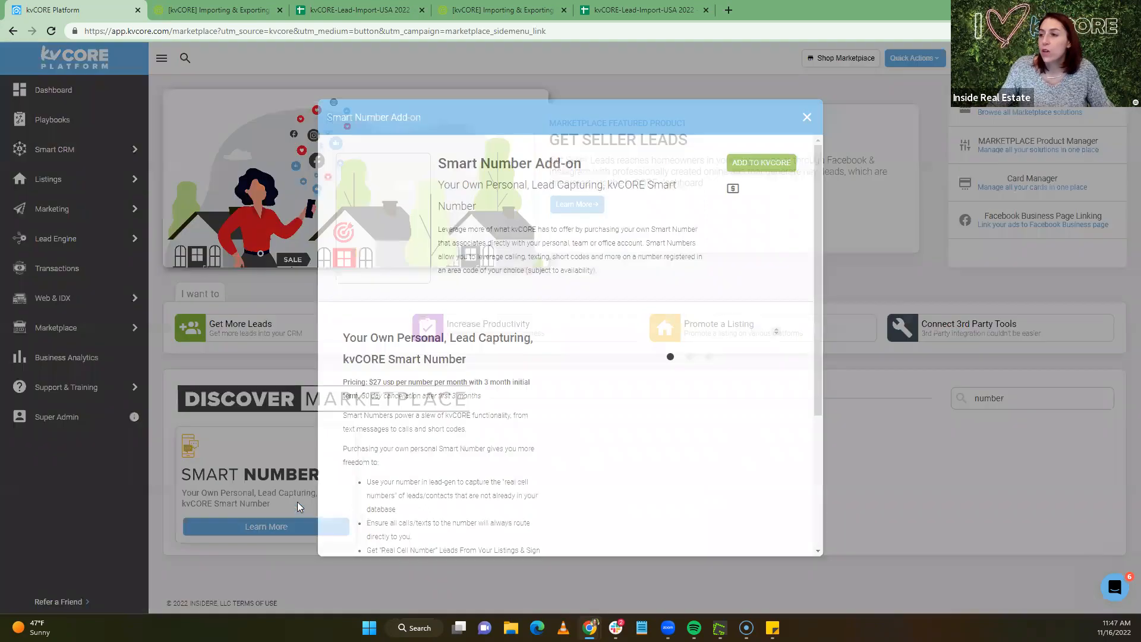
pyautogui.moveTo(373, 382)
pyautogui.mouseDown()
pyautogui.moveTo(391, 382)
pyautogui.moveTo(370, 382)
pyautogui.mouseUp()
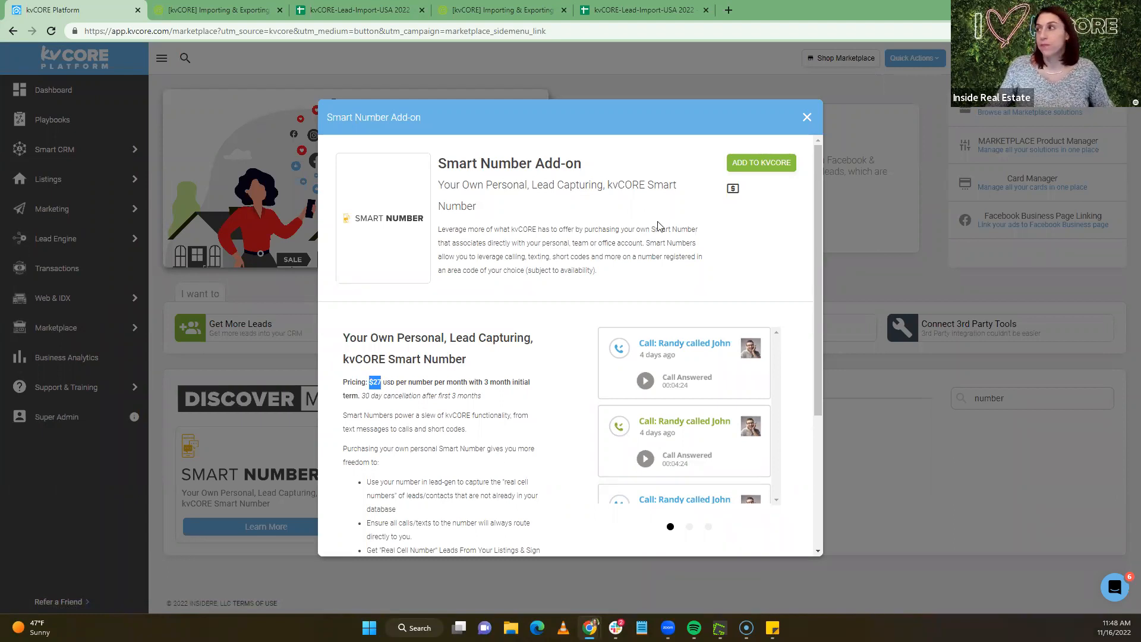
pyautogui.click(804, 119)
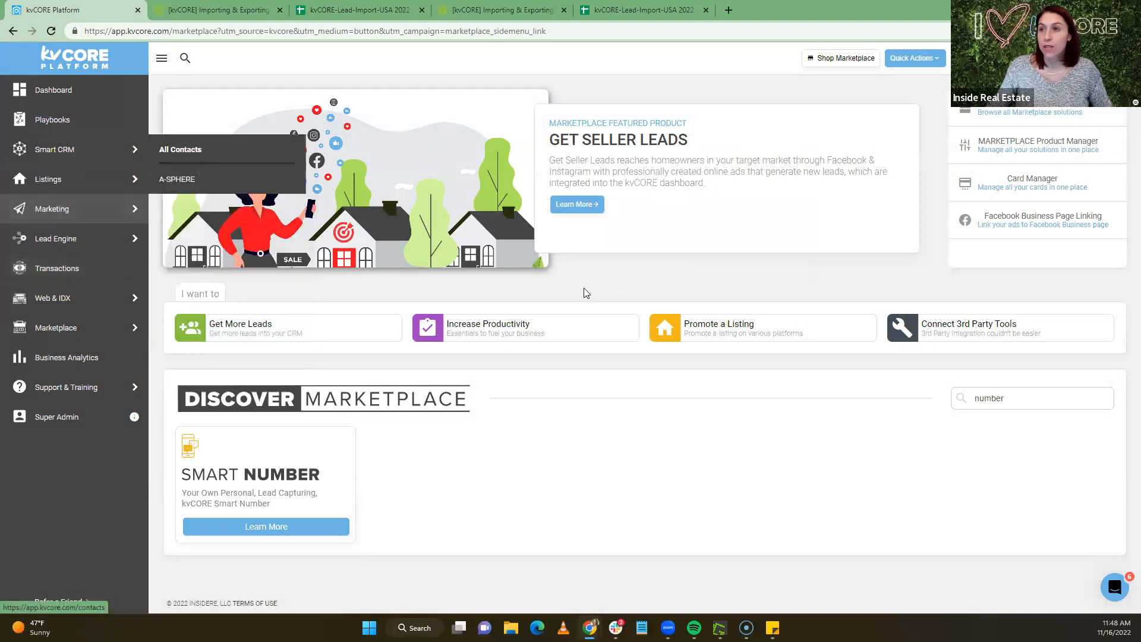
# Filter All Contacts to Sphere status (4 of 163) and select all four
pyautogui.moveTo(50, 153)
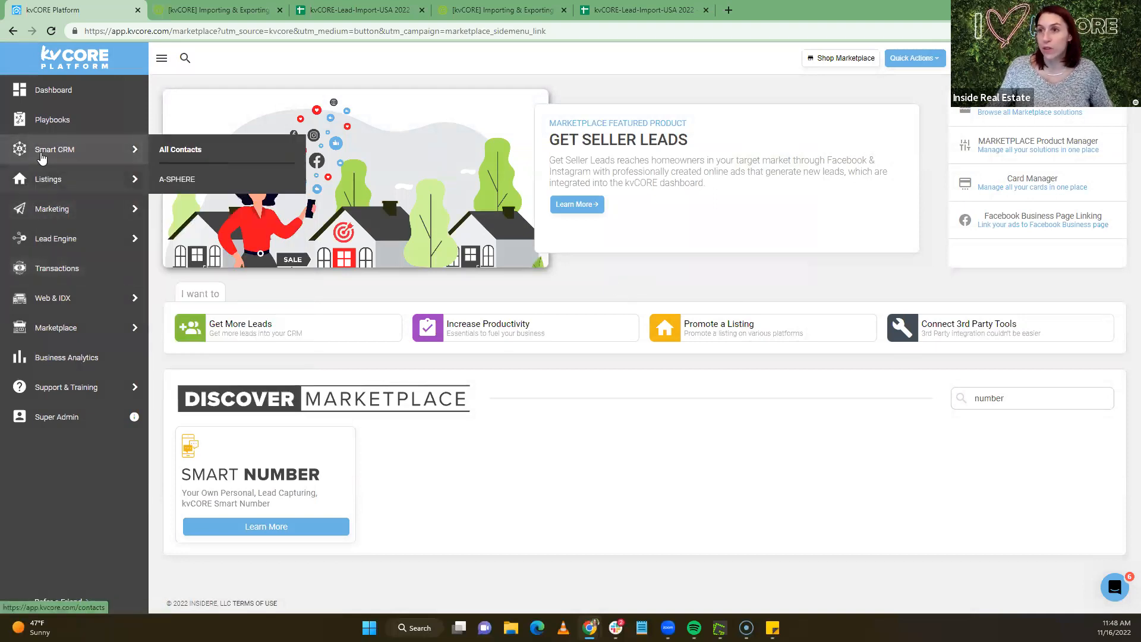
pyautogui.click(165, 151)
pyautogui.click(204, 186)
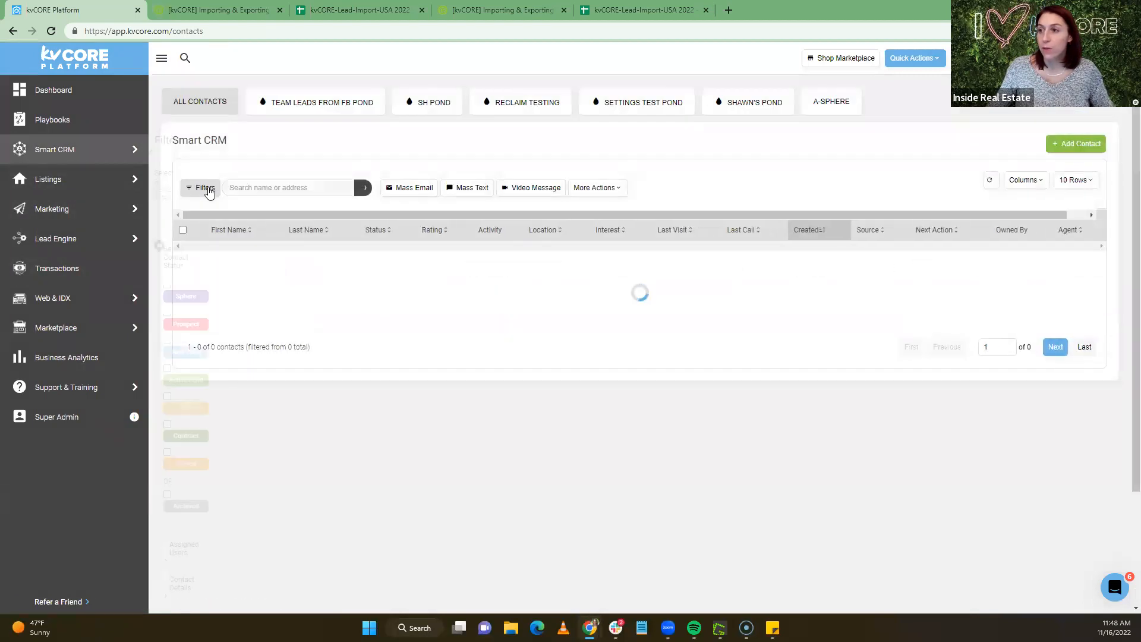
pyautogui.click(167, 246)
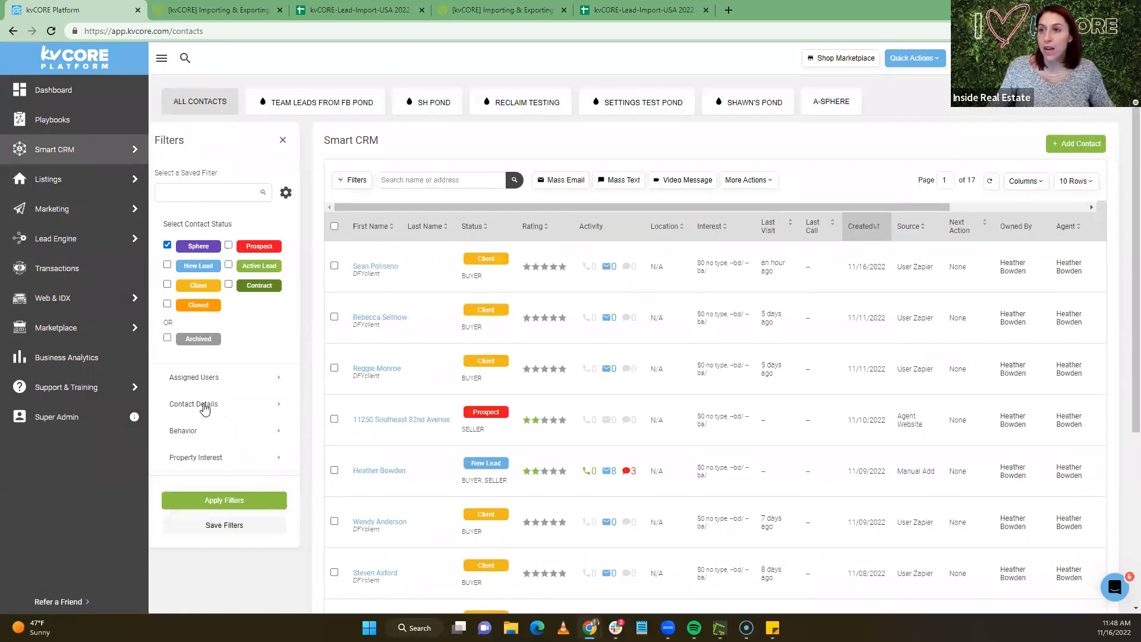
pyautogui.click(216, 501)
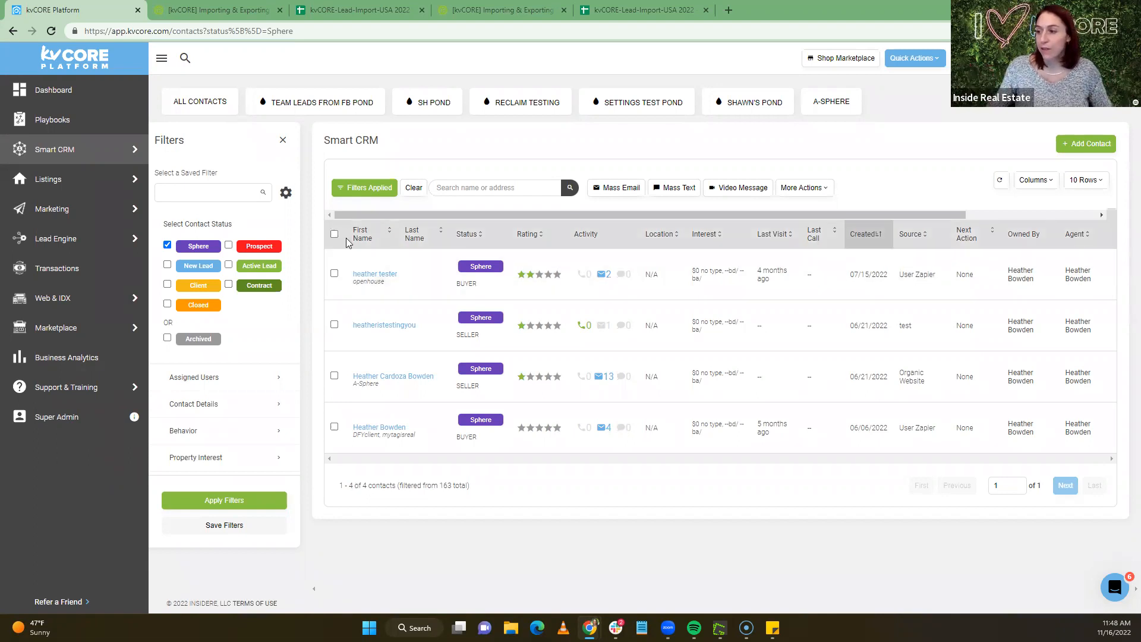
pyautogui.click(334, 235)
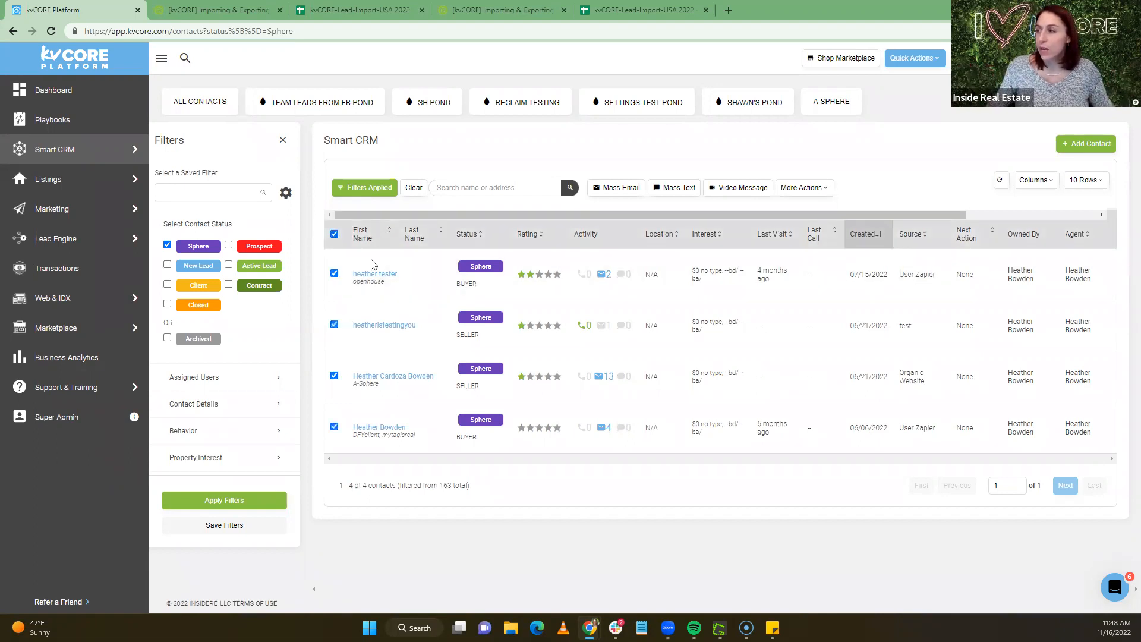
# Draft a mass text 'Hi {lead_first_name}' announcing the agent's new work phone number
pyautogui.click(675, 187)
pyautogui.click(458, 262)
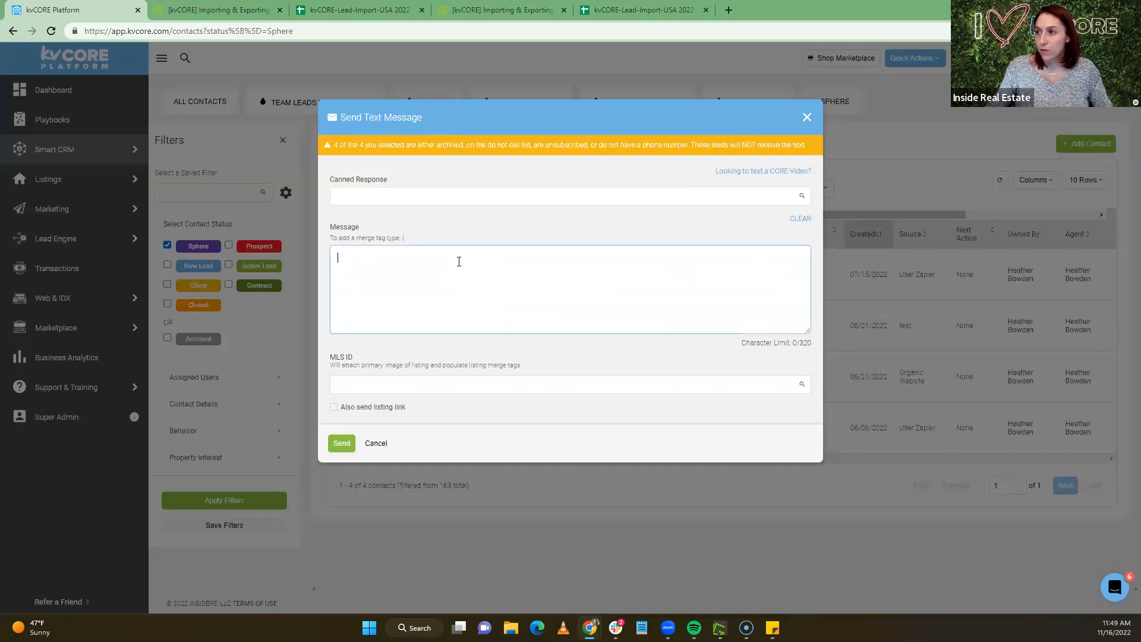
pyautogui.write('Hi ')
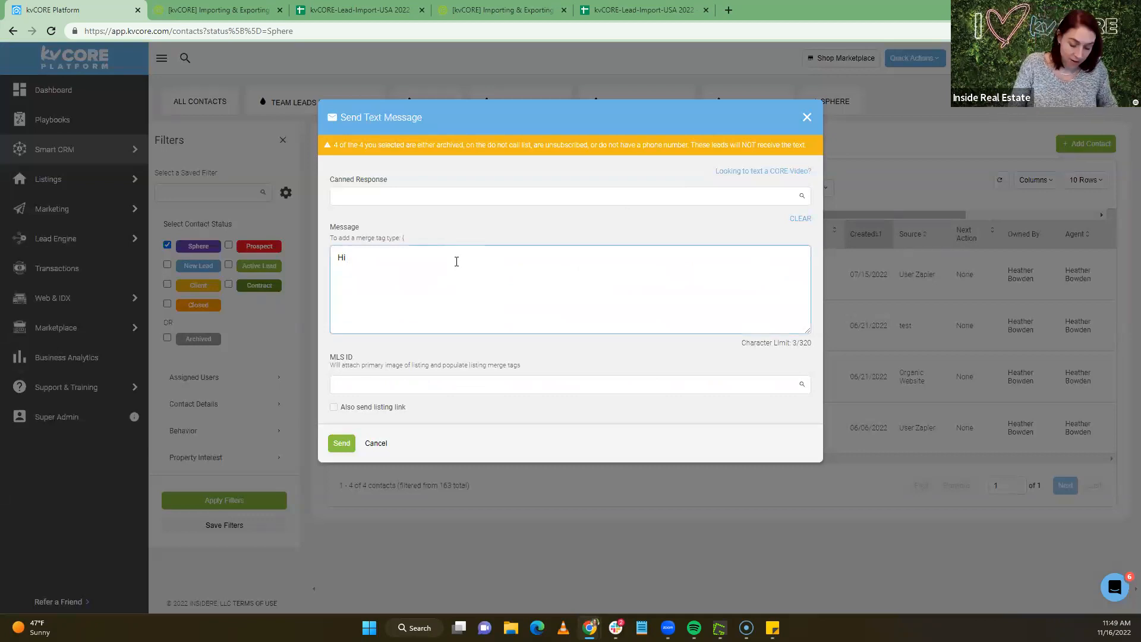
pyautogui.write('{')
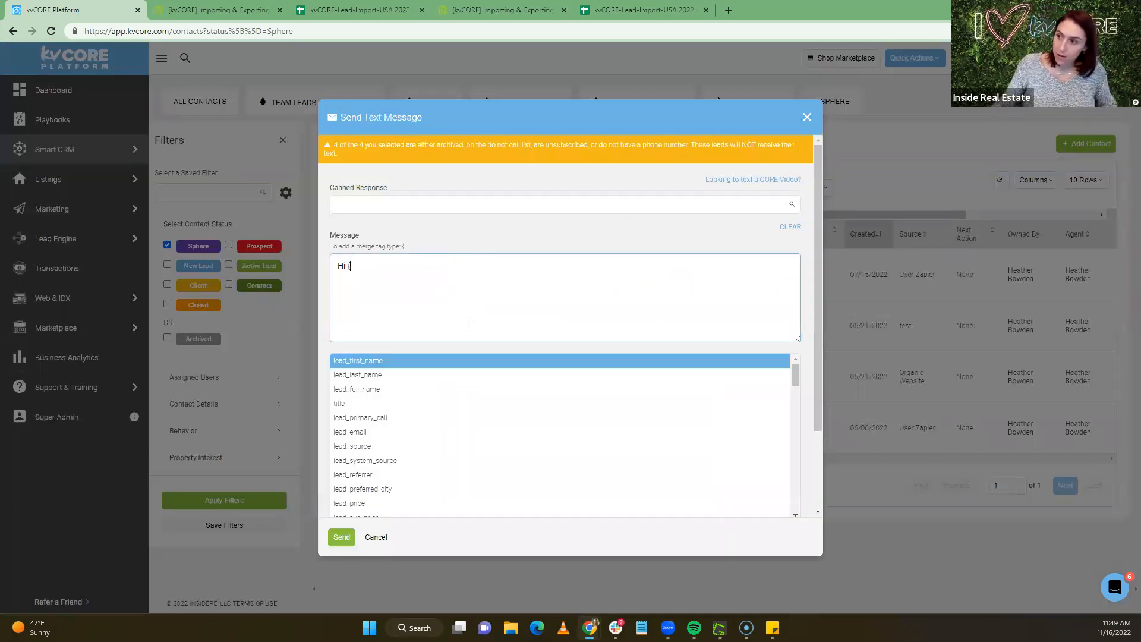
pyautogui.click(451, 365)
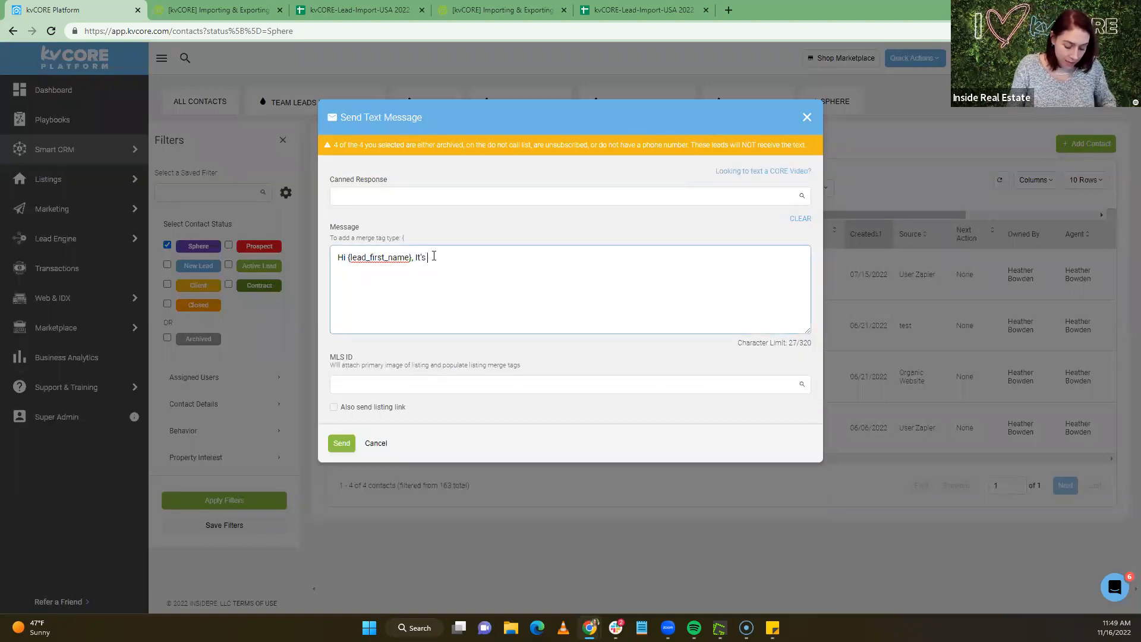
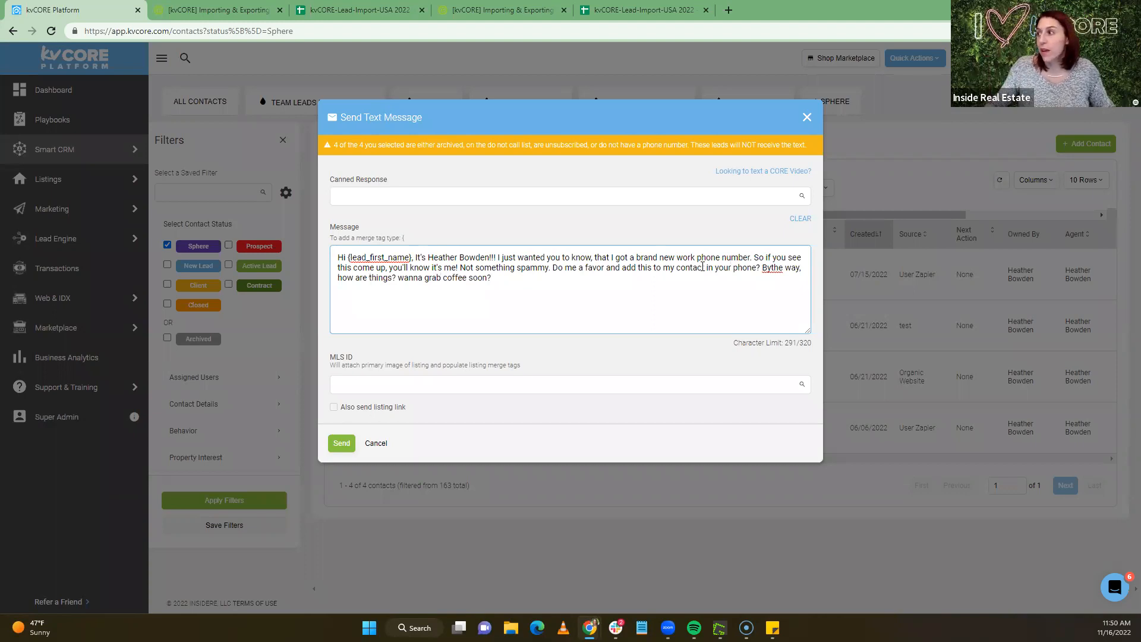
# Fix 'Bythe' to 'By the' and close the text unsent
pyautogui.keyDown('shift'); pyautogui.click(771, 268); pyautogui.keyUp('shift')
pyautogui.click(773, 267)
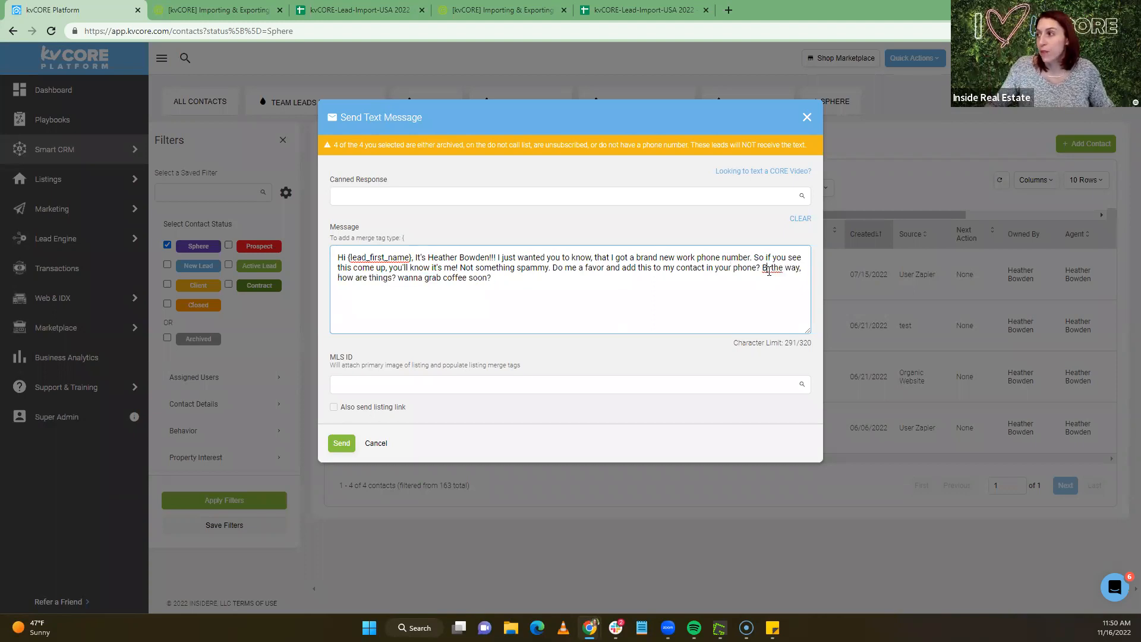
pyautogui.moveTo(477, 259); pyautogui.dragTo(477, 266)
pyautogui.click(508, 279)
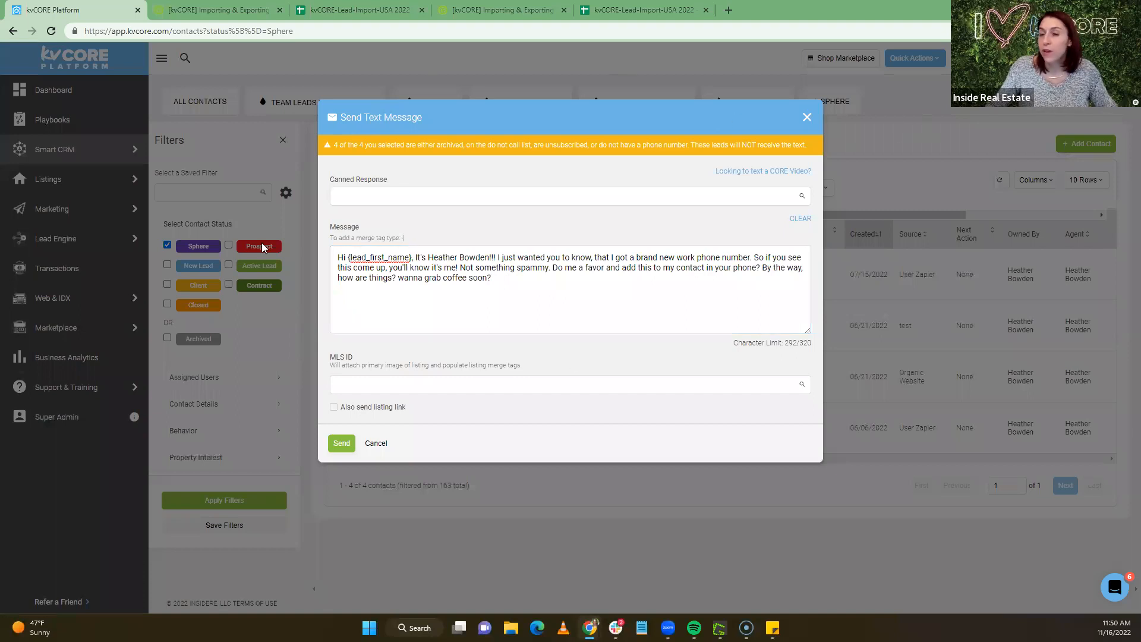
pyautogui.click(806, 118)
pyautogui.click(537, 297)
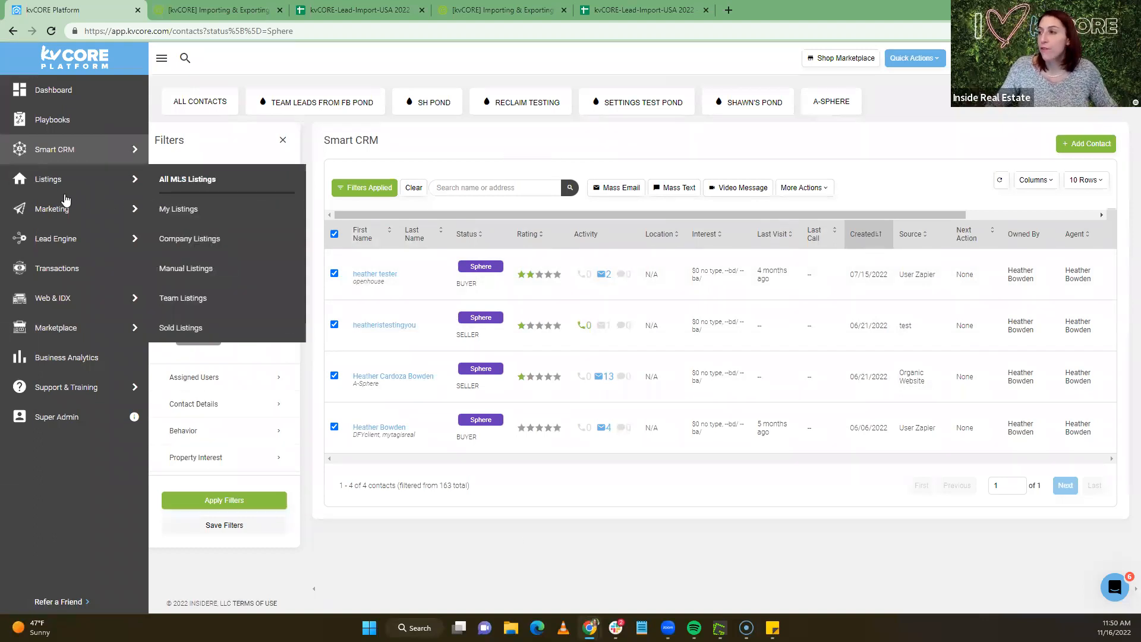
pyautogui.click(389, 380)
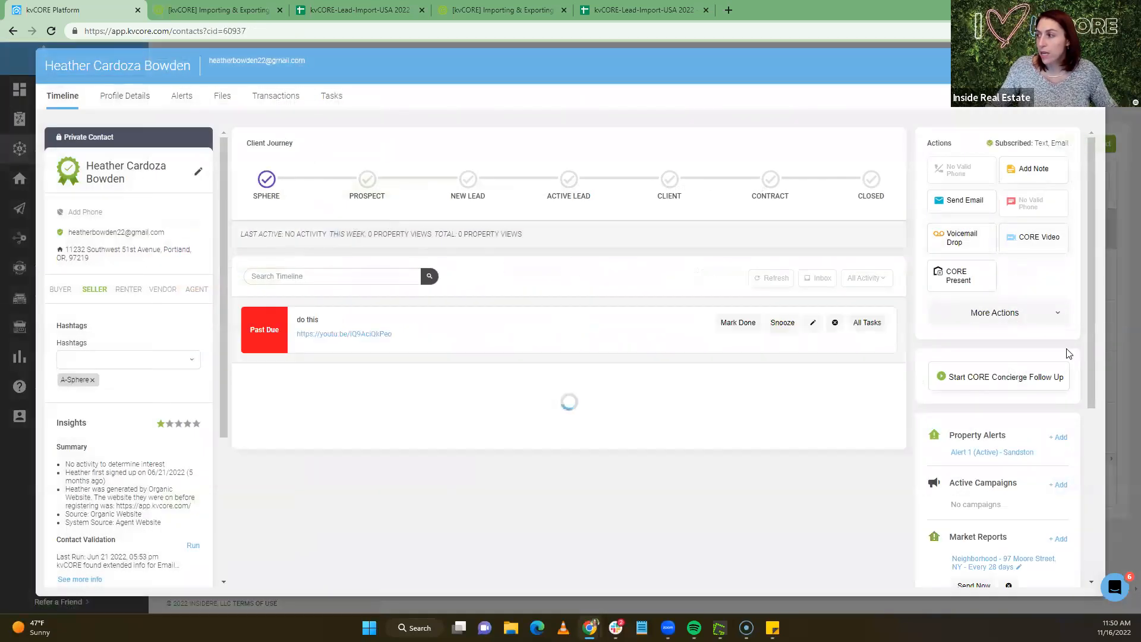
pyautogui.scroll(-5, 1044, 355)
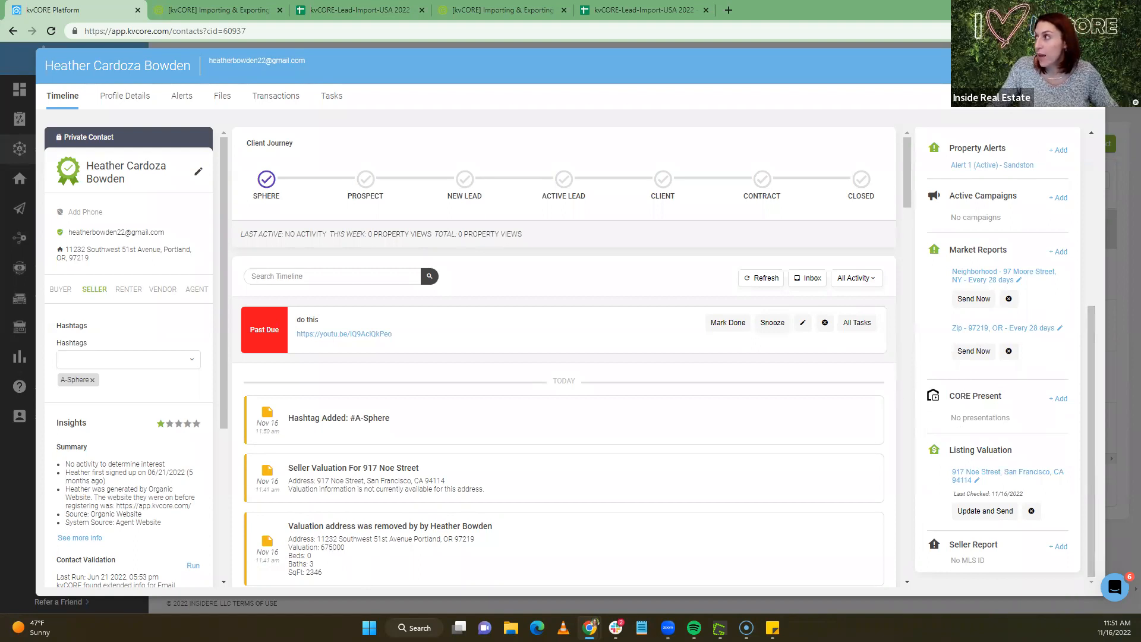
pyautogui.click(1089, 65)
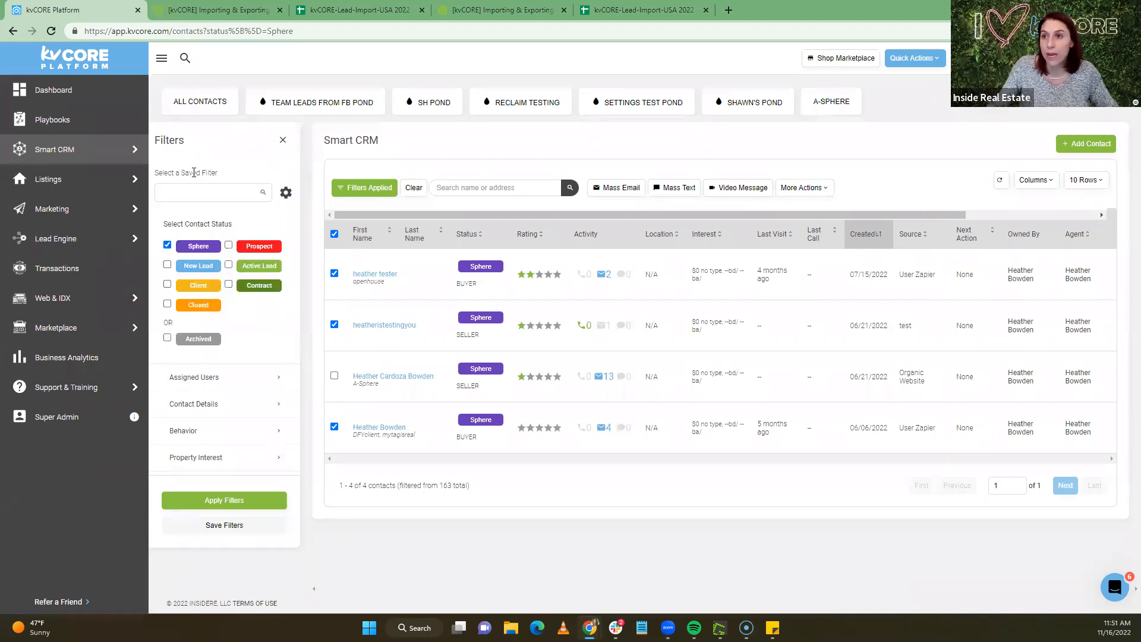
pyautogui.moveTo(38, 146)
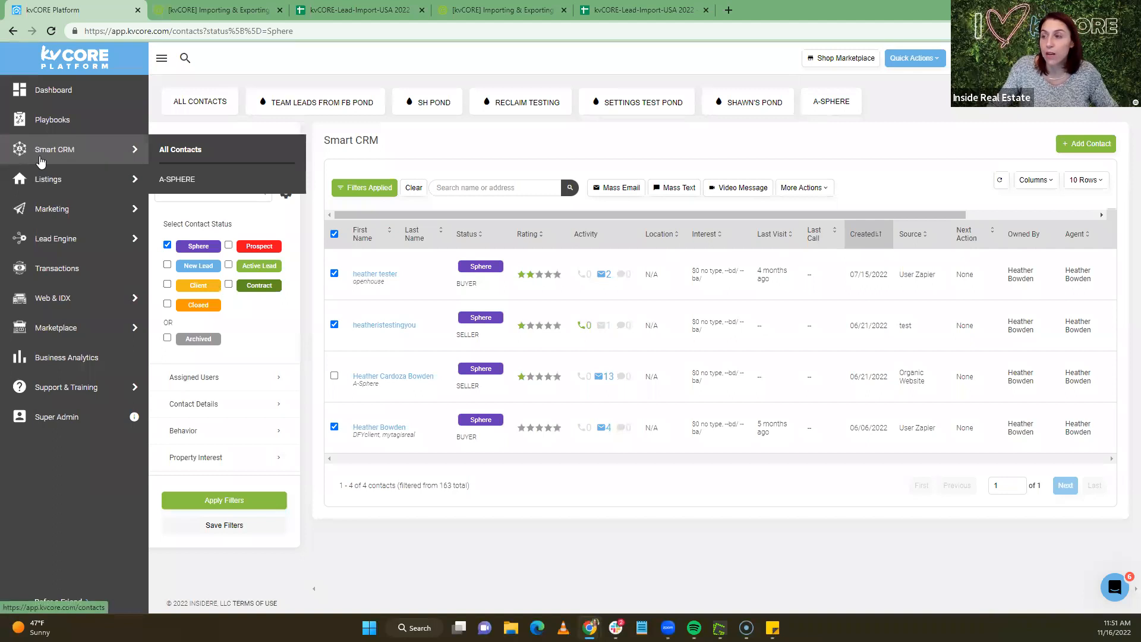
# Browse the Training Calendar's Eastern-time events from the dashboard, then return to kvCORE
pyautogui.click(40, 94)
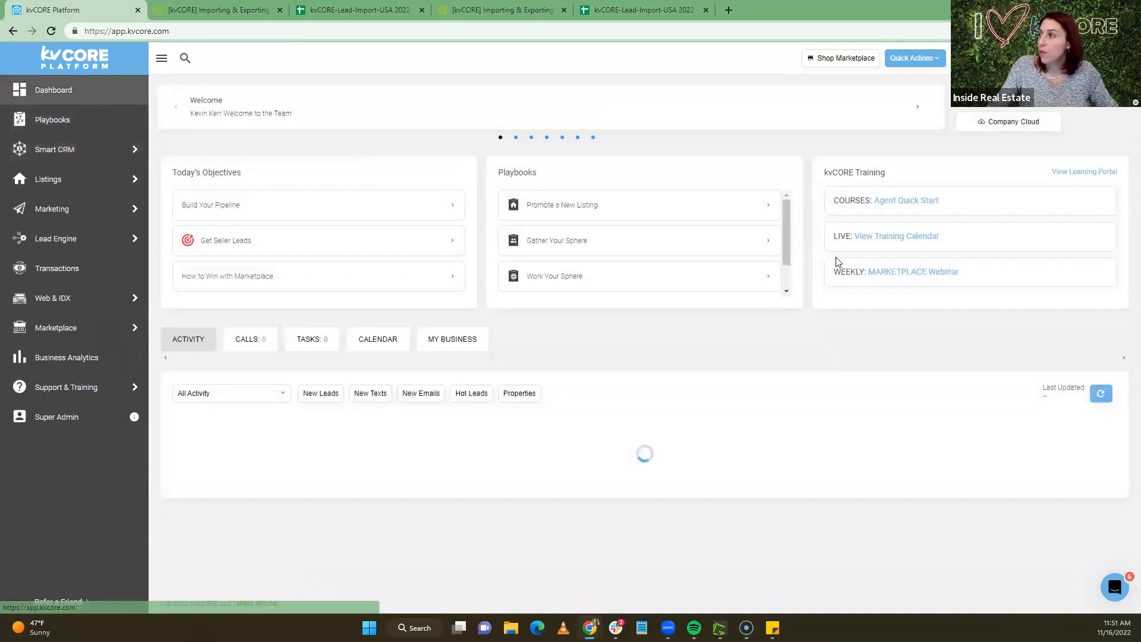
pyautogui.click(890, 239)
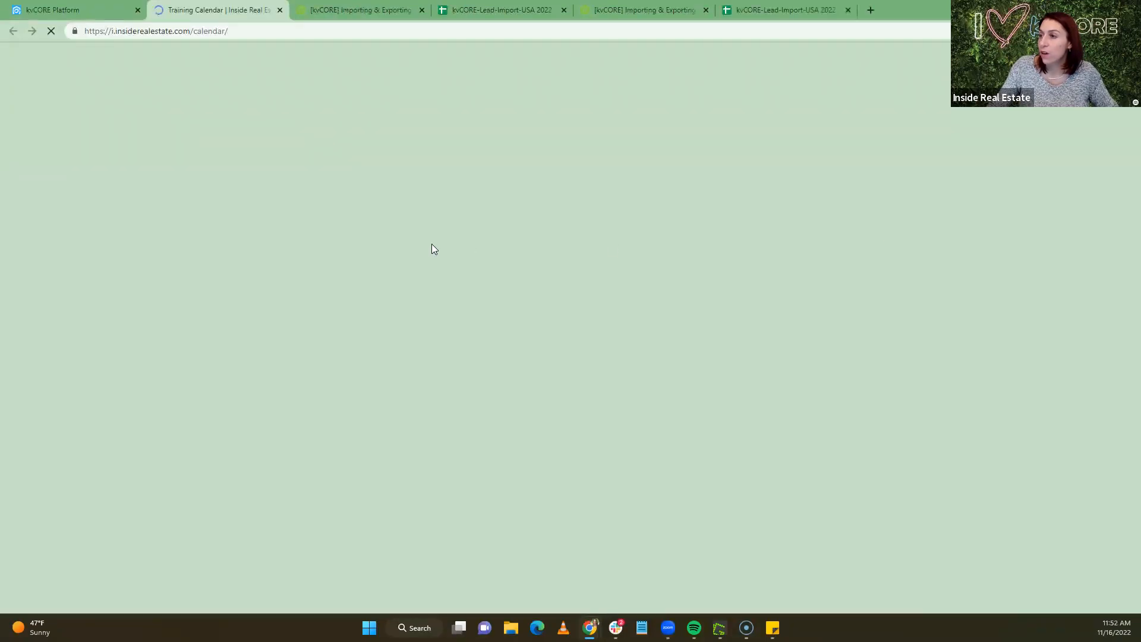
pyautogui.click(284, 287)
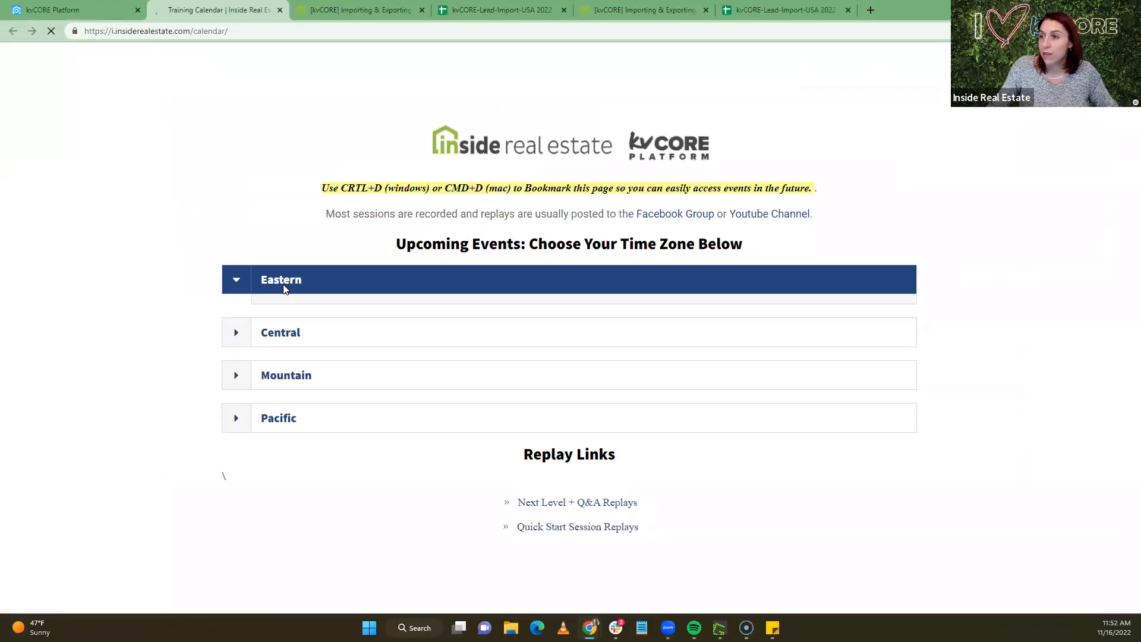
pyautogui.scroll(-1, 142, 286)
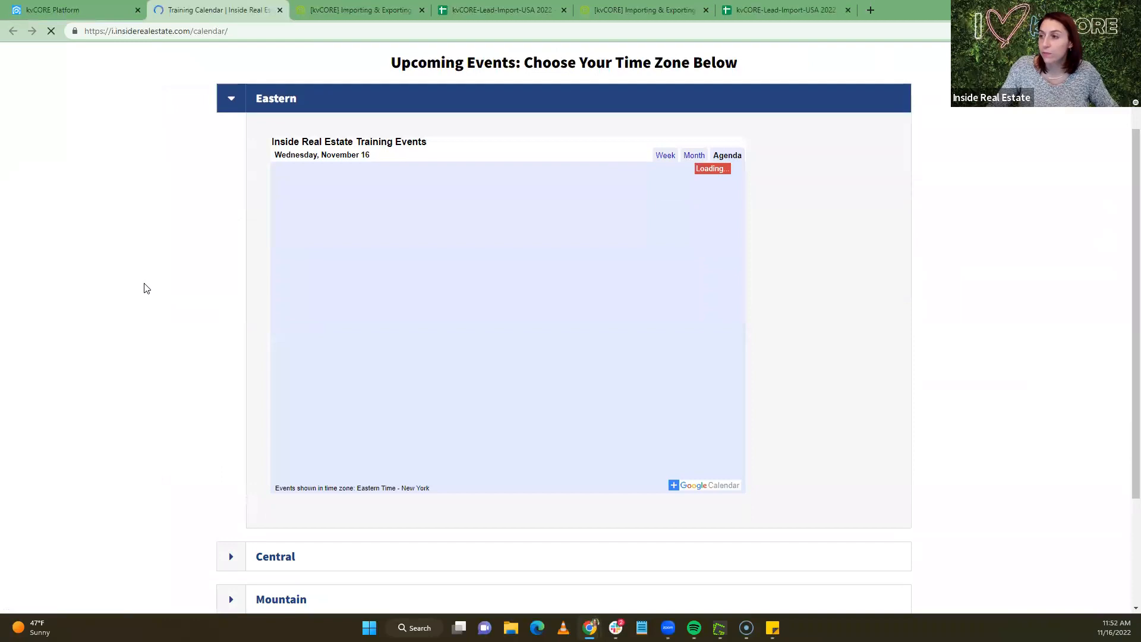
pyautogui.scroll(-6, 337, 292)
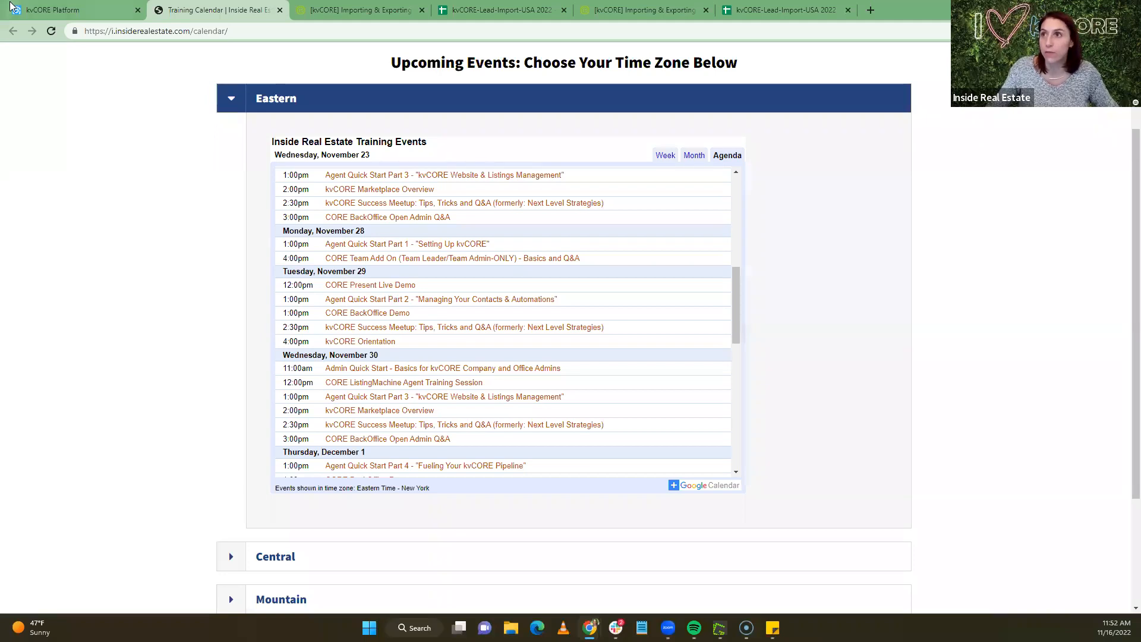
pyautogui.click(46, 8)
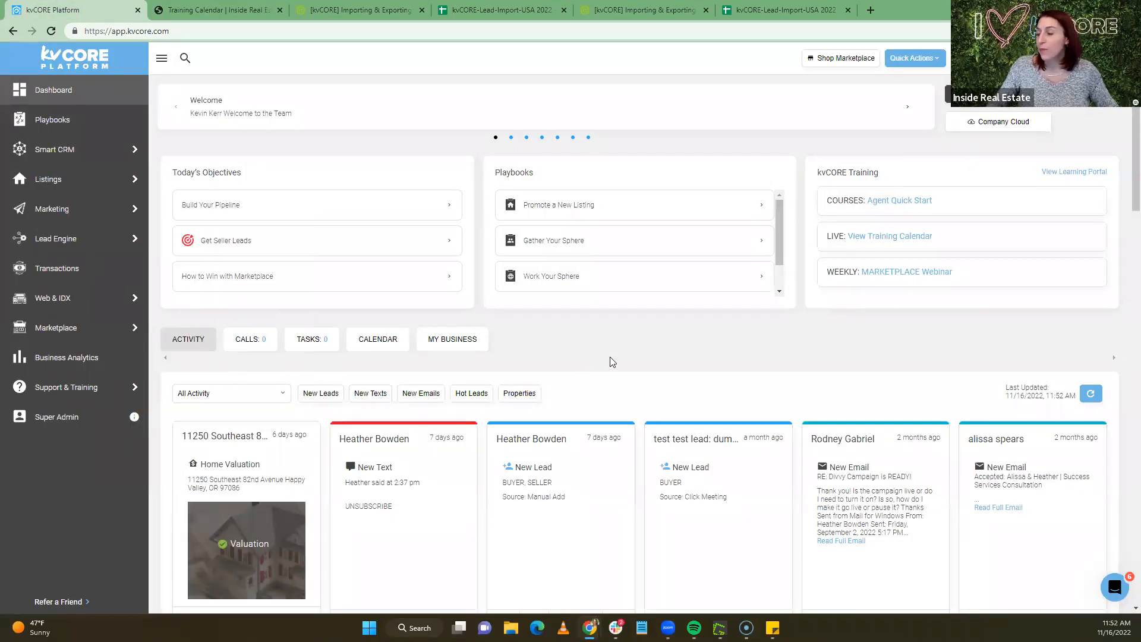
# Open Marketing > Smart Campaigns to list My Campaigns
pyautogui.moveTo(26, 217)
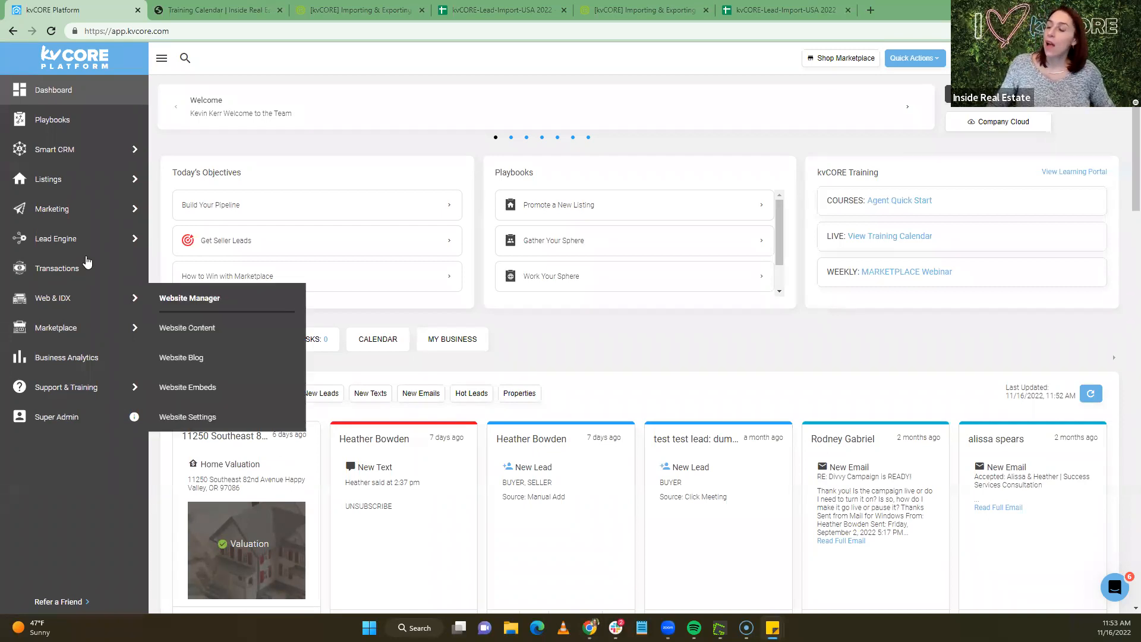
pyautogui.moveTo(71, 221)
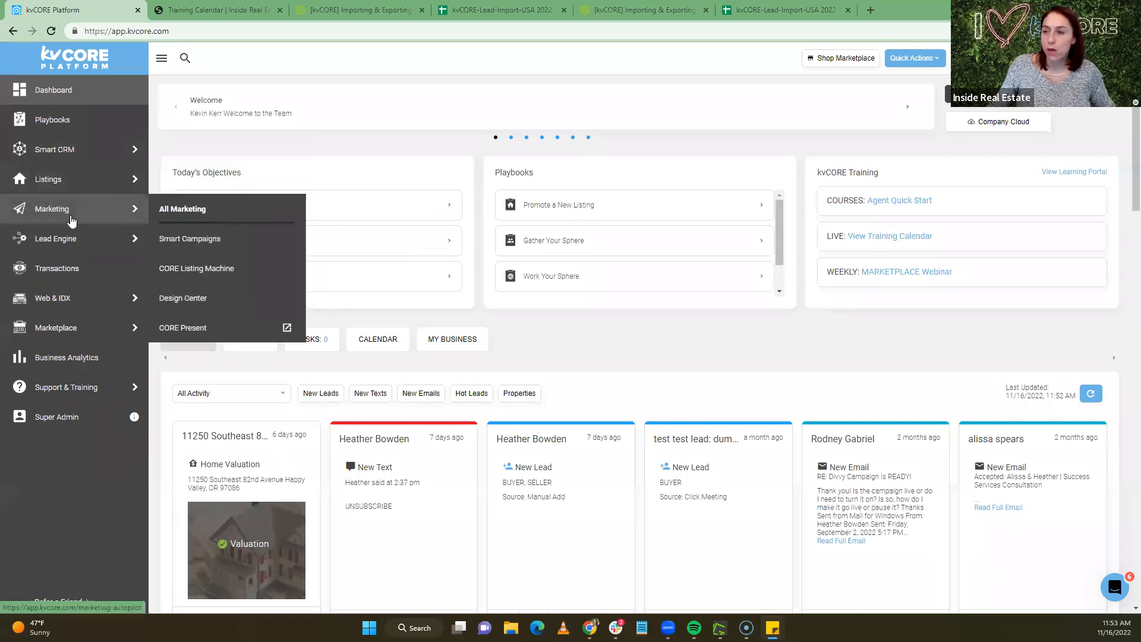
pyautogui.click(201, 238)
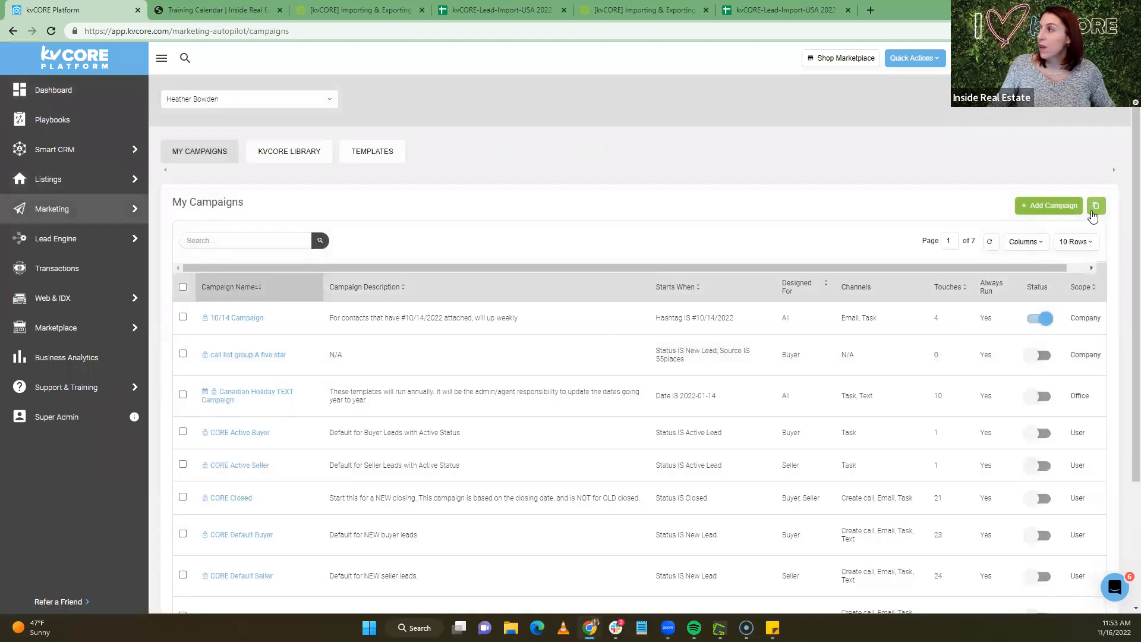
# Paste the shared campaign token into the copy-campaign field
pyautogui.click(1096, 208)
pyautogui.click(1019, 207)
pyautogui.hotkey('ctrl', 'v')
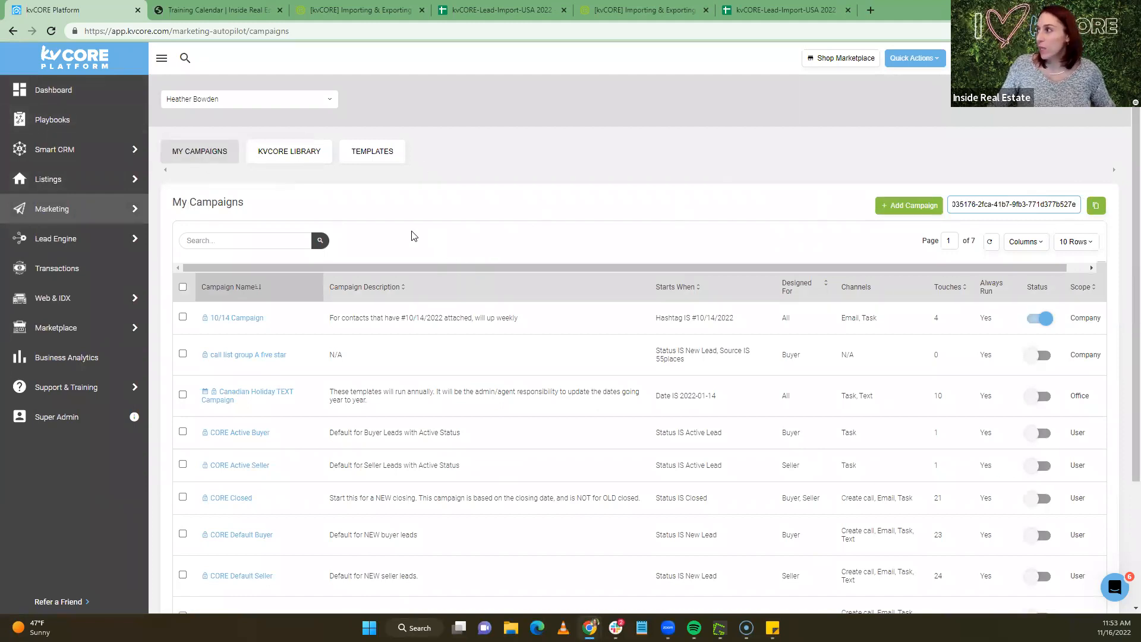
# Search My Campaigns for 'closed'
pyautogui.click(235, 240)
pyautogui.write('closed')
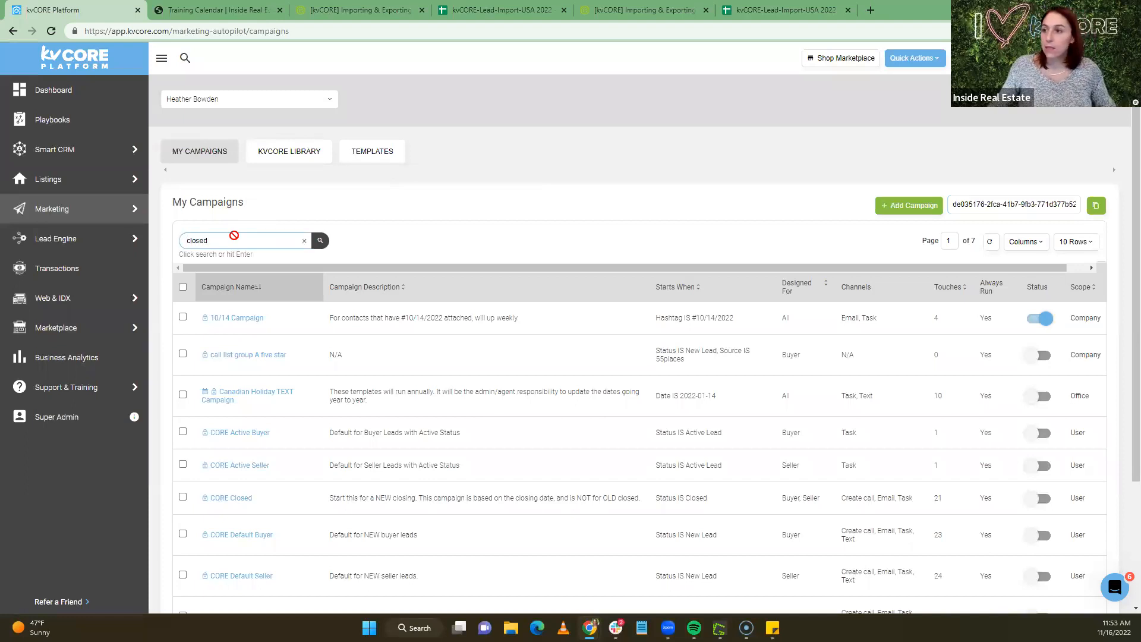
pyautogui.press('Return')
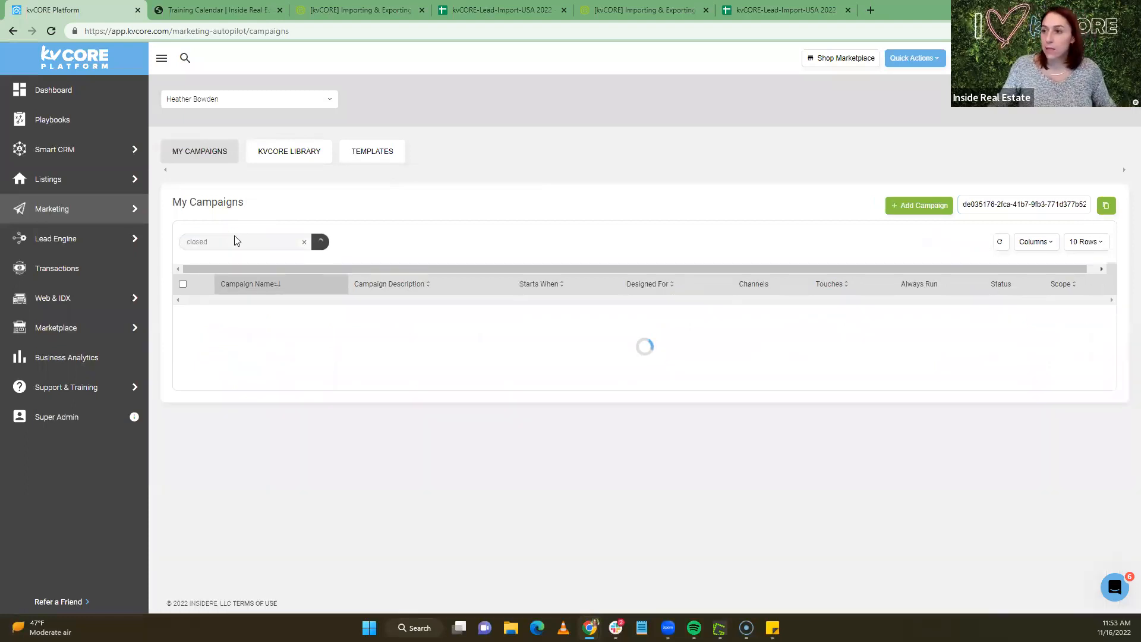
# Open the Just Closed campaign and edit its DAY 10 'A little favor?' email
pyautogui.click(235, 353)
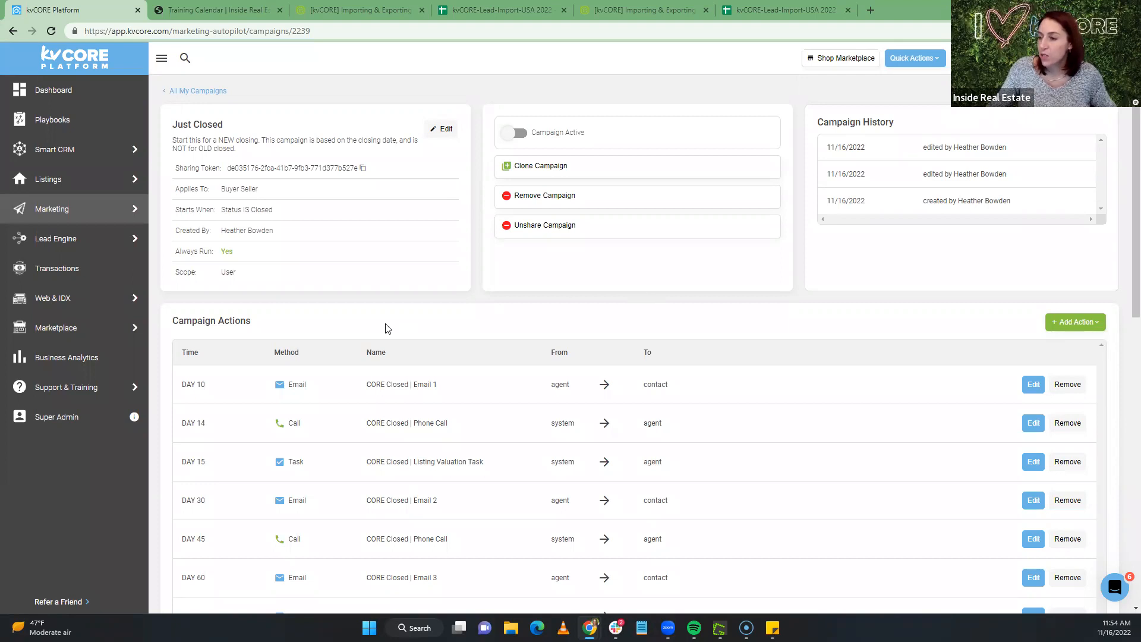
pyautogui.scroll(-2, 599, 331)
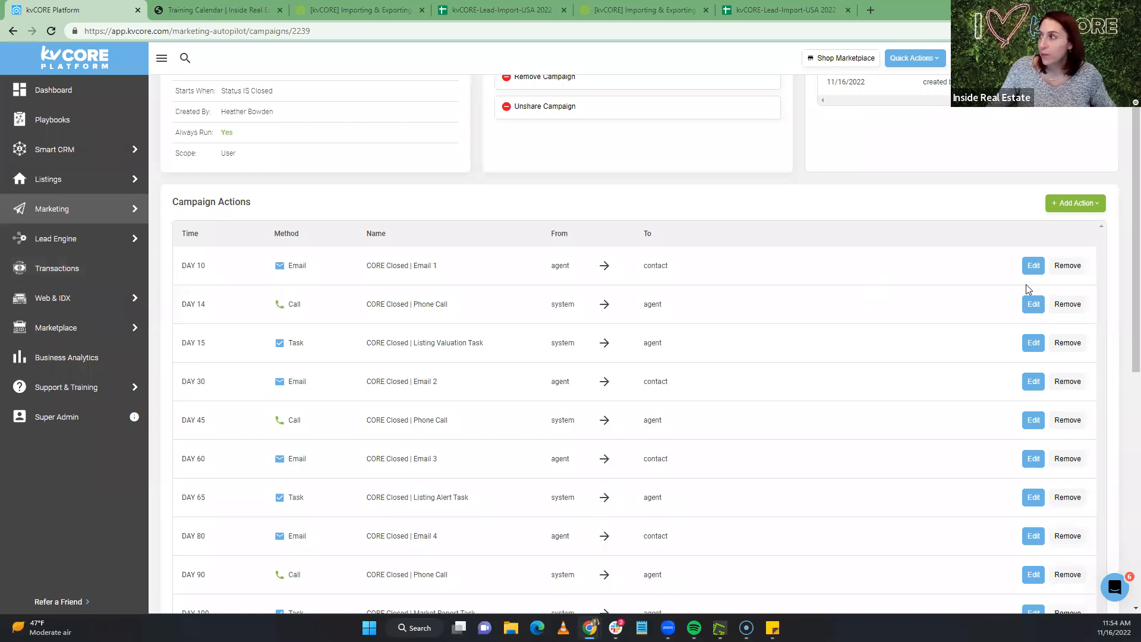
pyautogui.click(1031, 268)
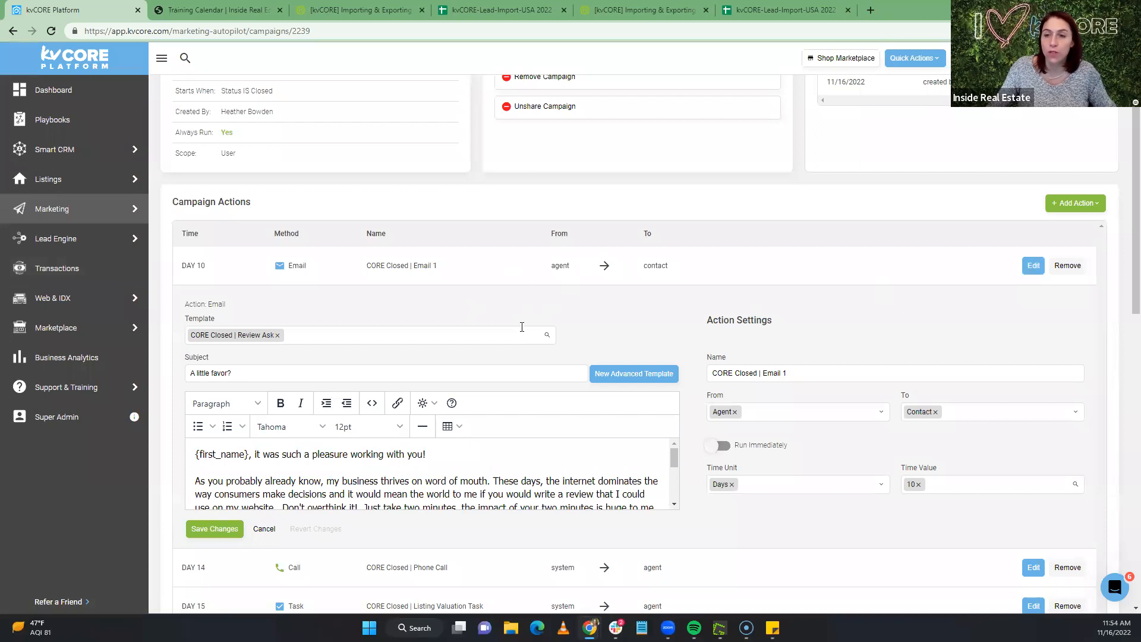
pyautogui.scroll(-1, 535, 317)
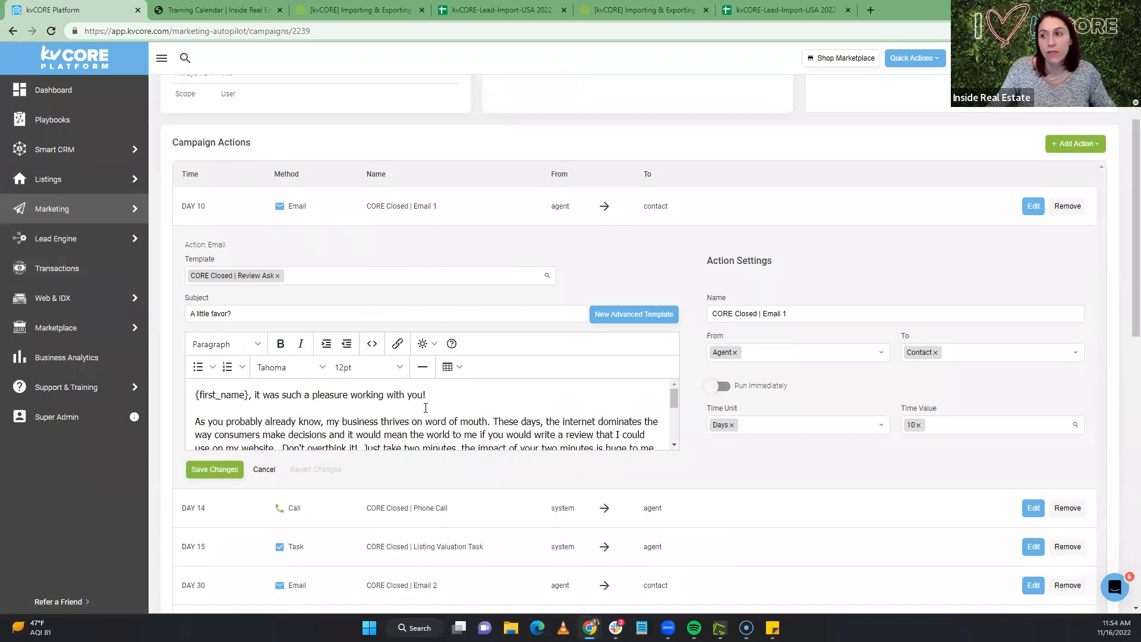
pyautogui.scroll(-2, 447, 396)
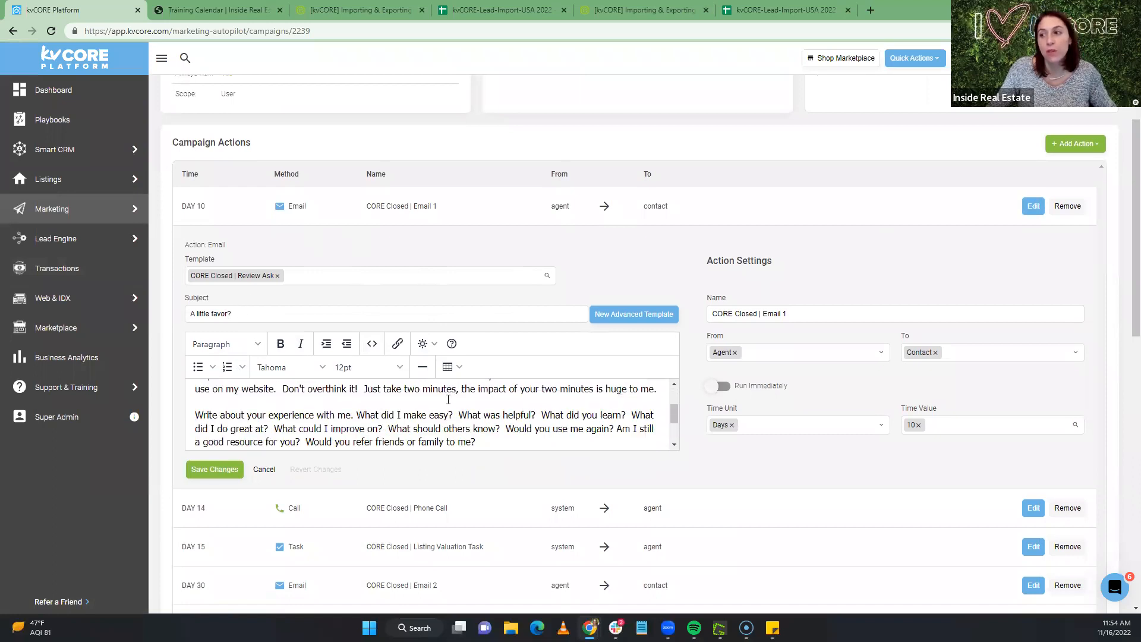
pyautogui.scroll(3, 449, 399)
pyautogui.scroll(-4, 448, 399)
pyautogui.scroll(2, 448, 400)
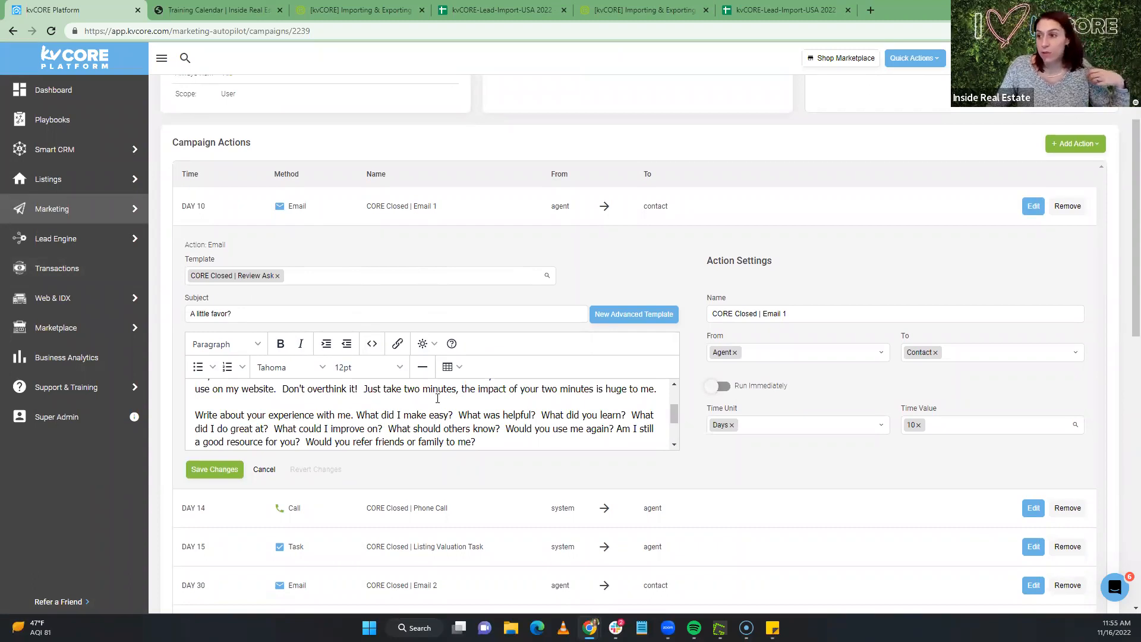
pyautogui.scroll(2, 389, 406)
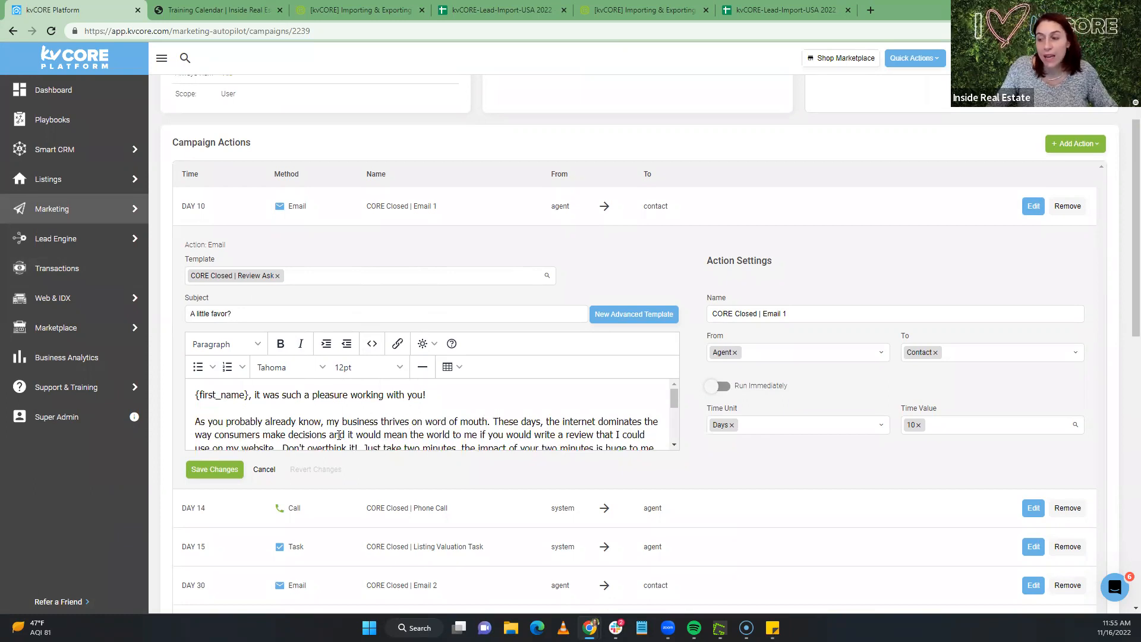
pyautogui.scroll(-2, 461, 431)
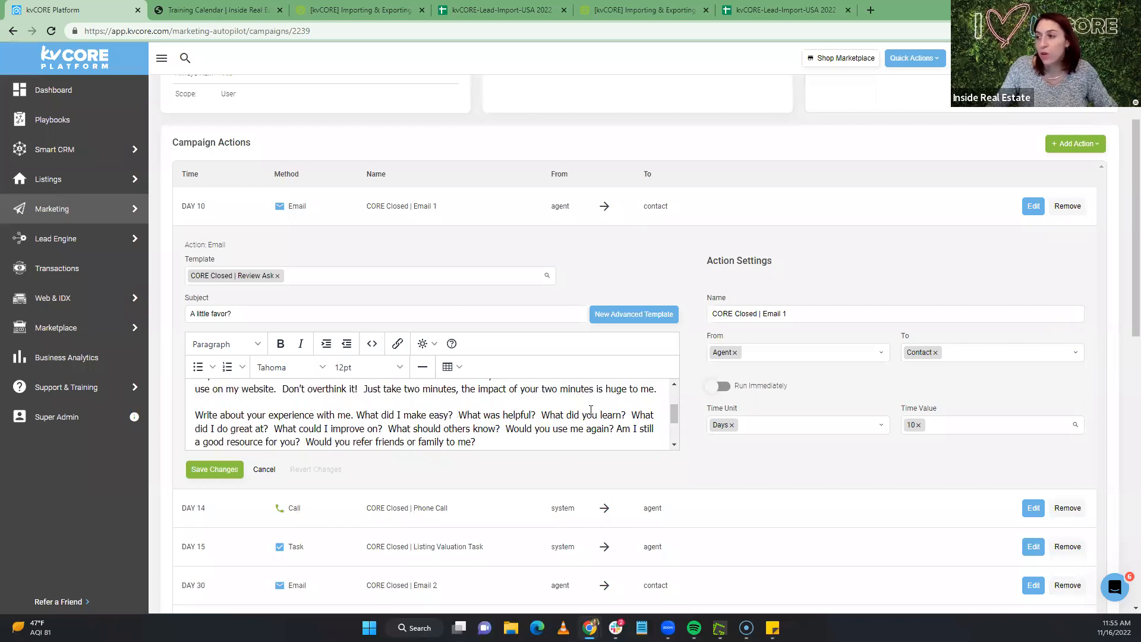
pyautogui.scroll(-2, 591, 410)
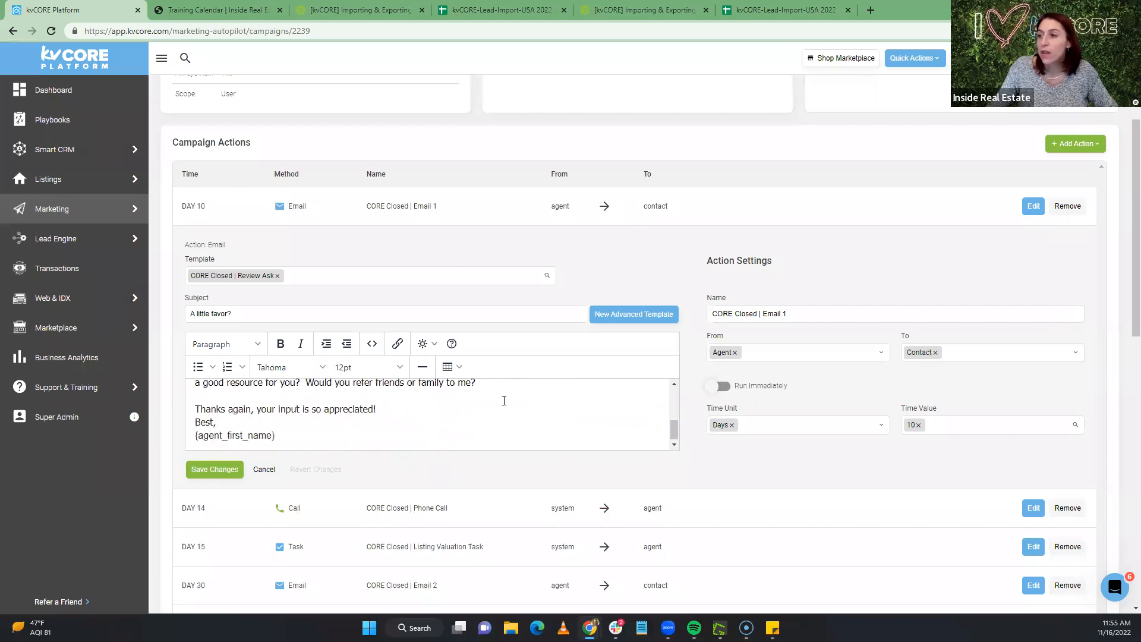
# Add a new paragraph: 'If you want to leave your review at one (or more!) of these places, I'd SO appreciate it!'
pyautogui.click(494, 397)
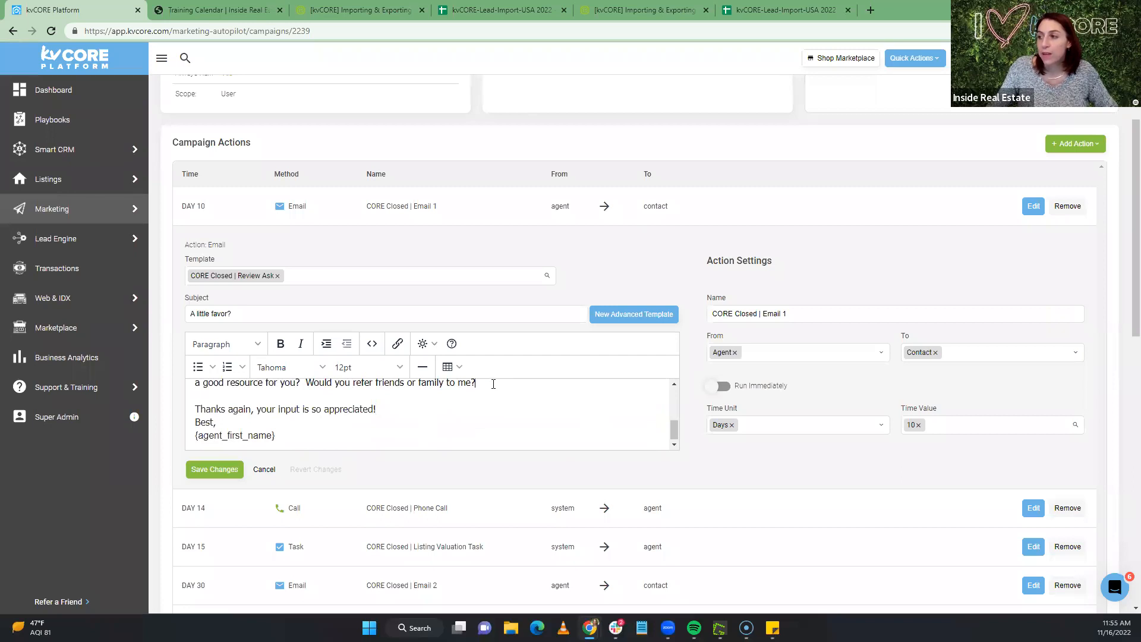
pyautogui.click(493, 384)
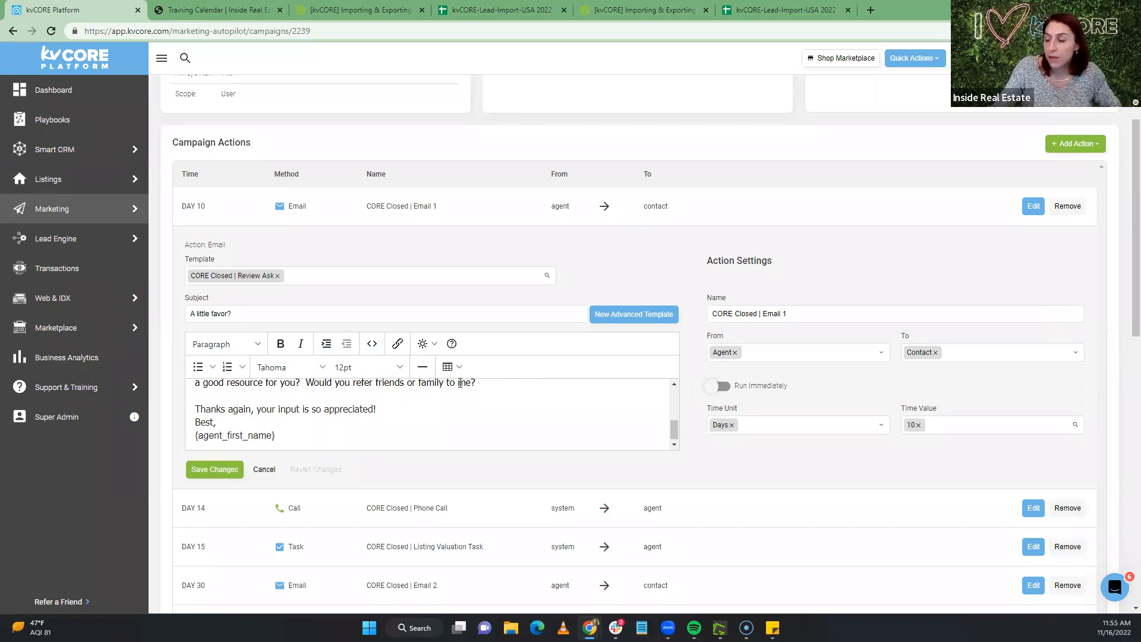
pyautogui.press('Return')
pyautogui.press('Return')
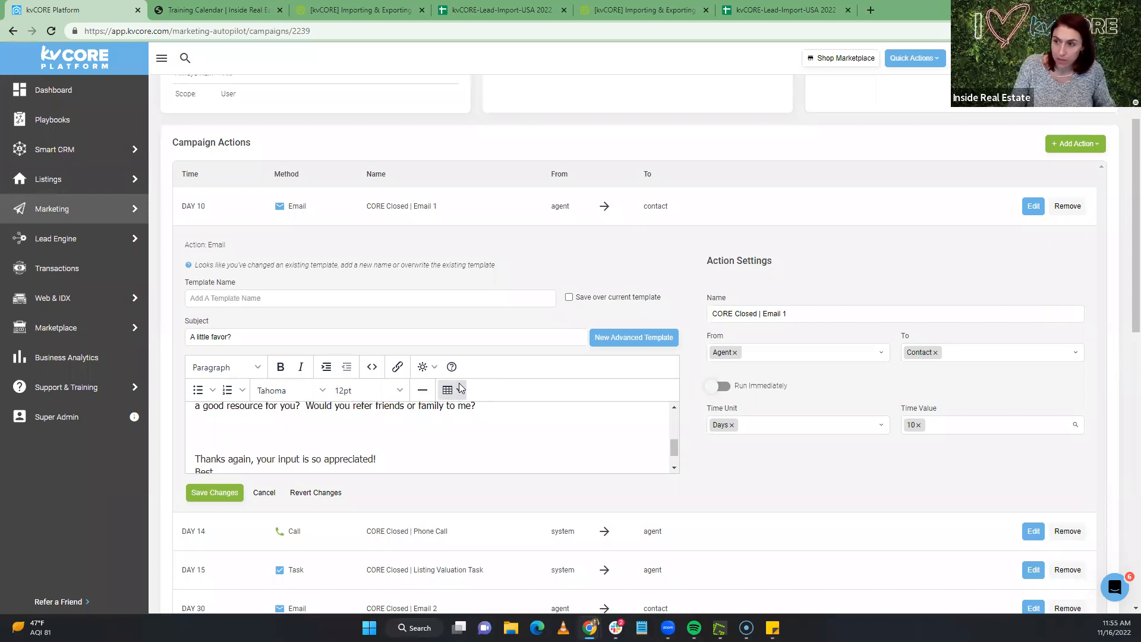
pyautogui.write('If ')
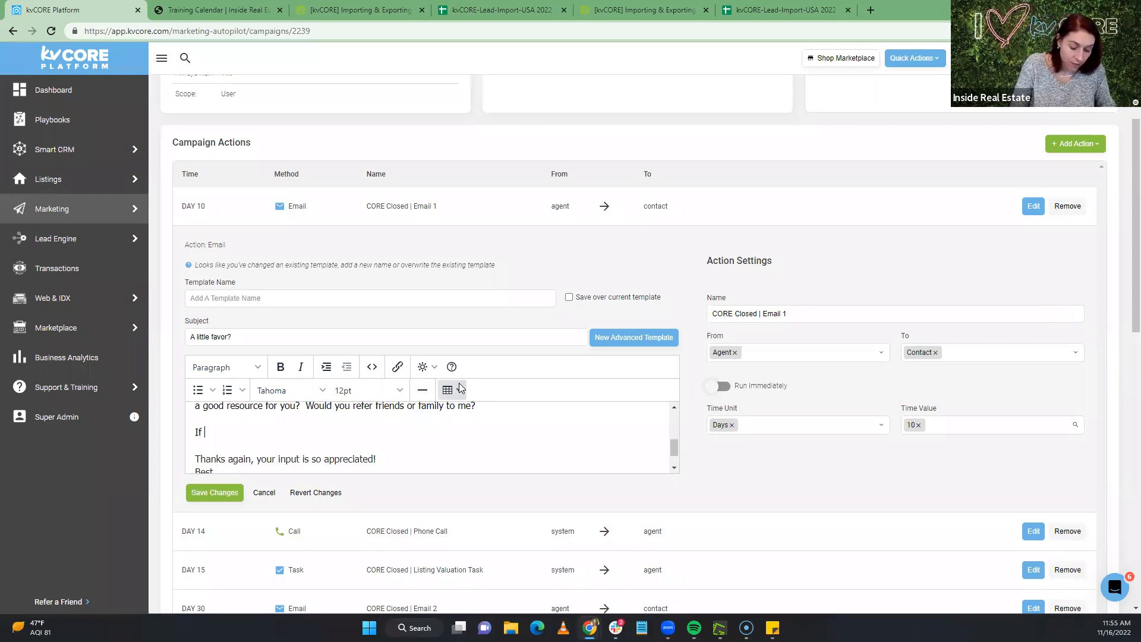
pyautogui.write('you want to')
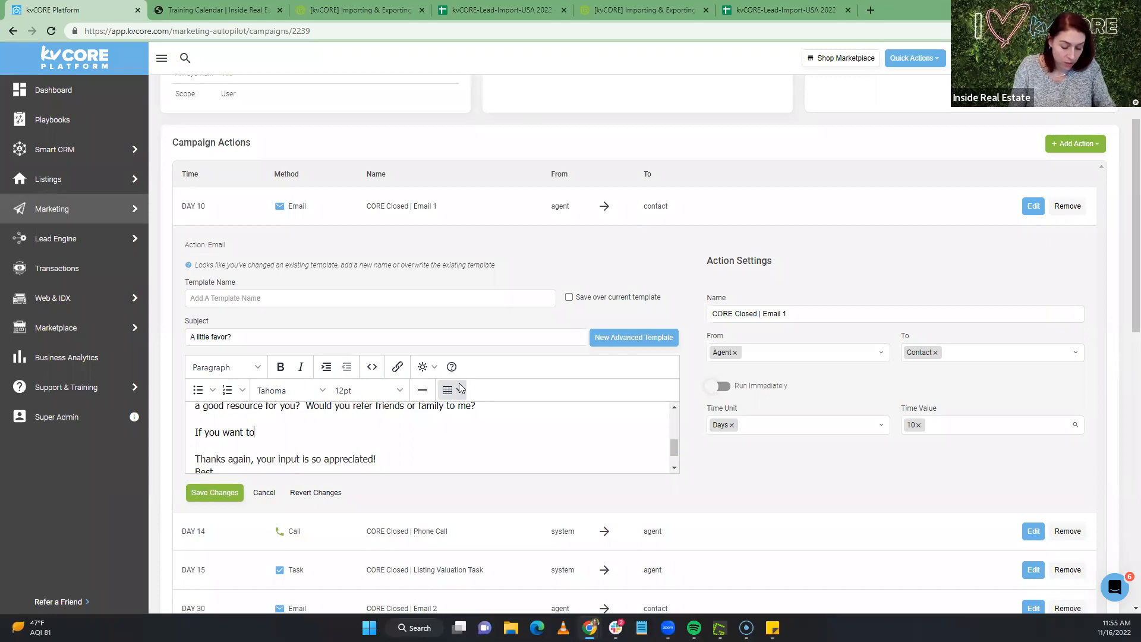
pyautogui.write(' leace your review a')
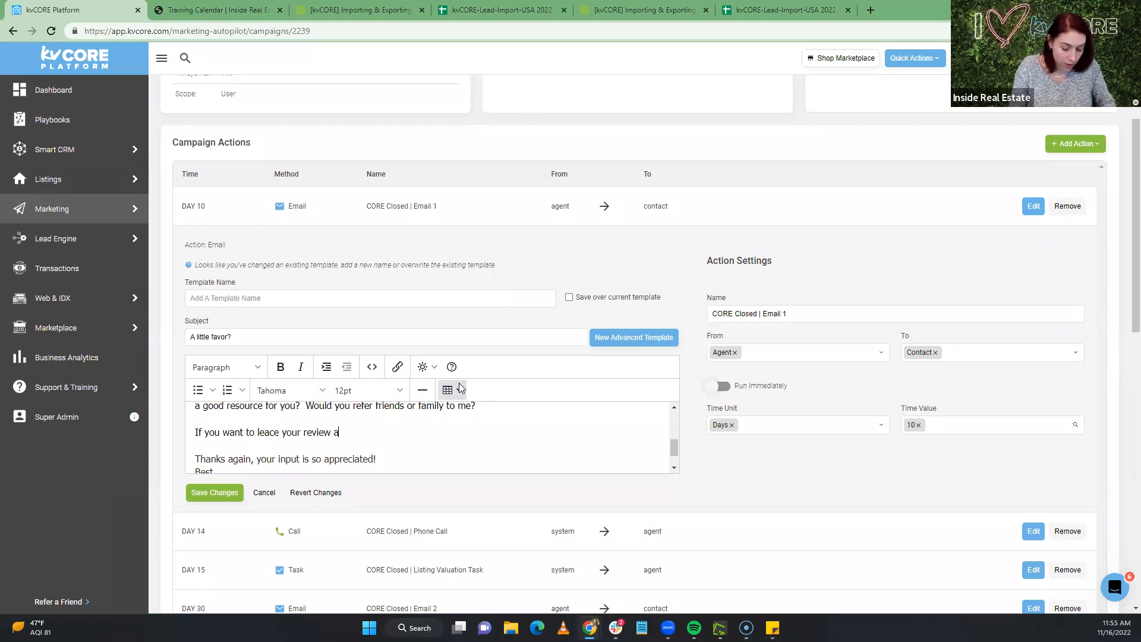
pyautogui.write('t one (')
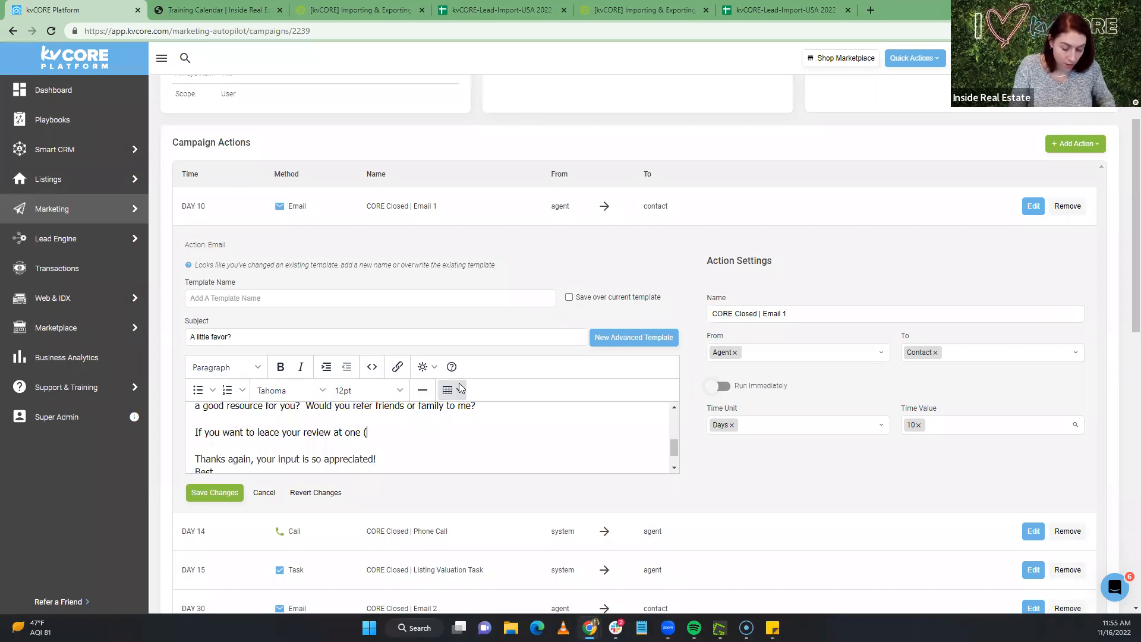
pyautogui.write('or more!')
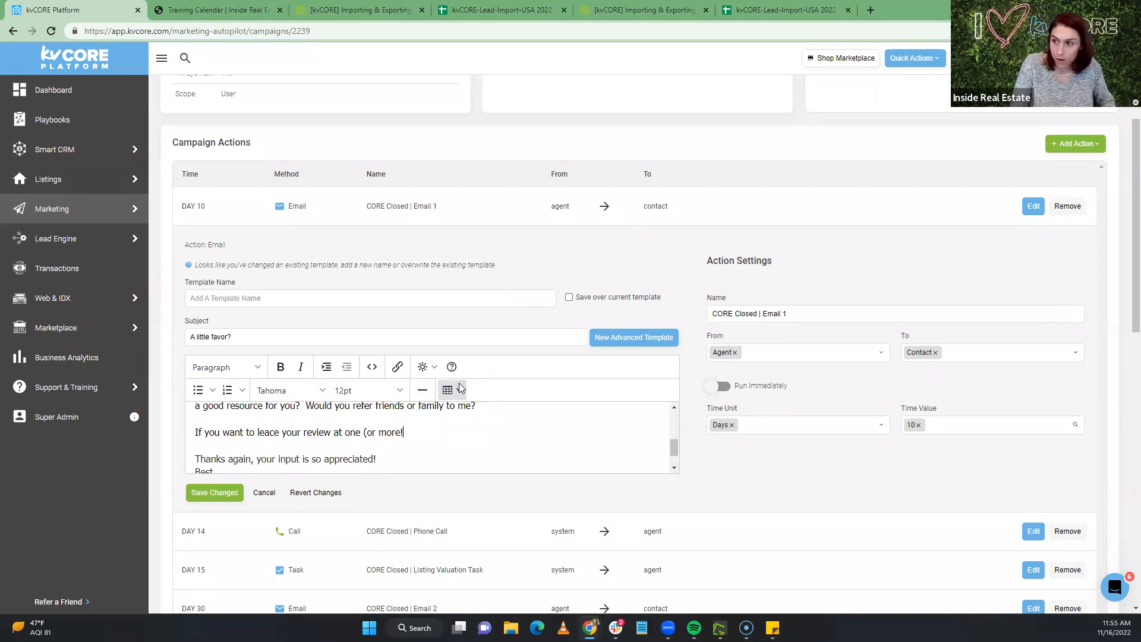
pyautogui.write(') of thes')
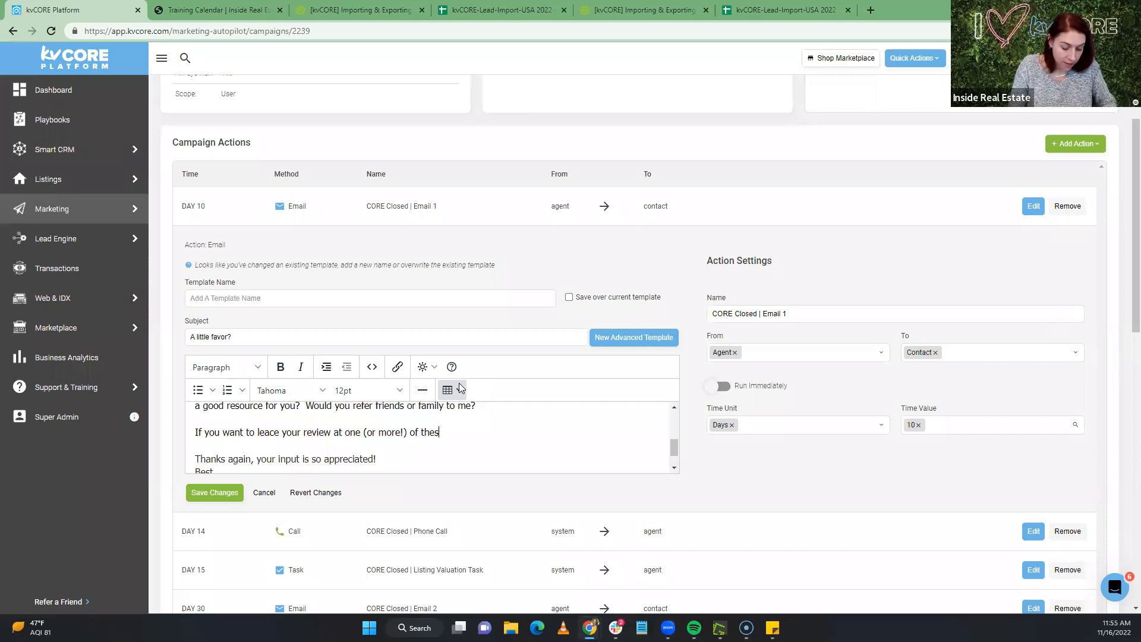
pyautogui.write('e lace,')
pyautogui.press('BackSpace')
pyautogui.press('BackSpace')
pyautogui.press('BackSpace')
pyautogui.press('BackSpace')
pyautogui.write('pla')
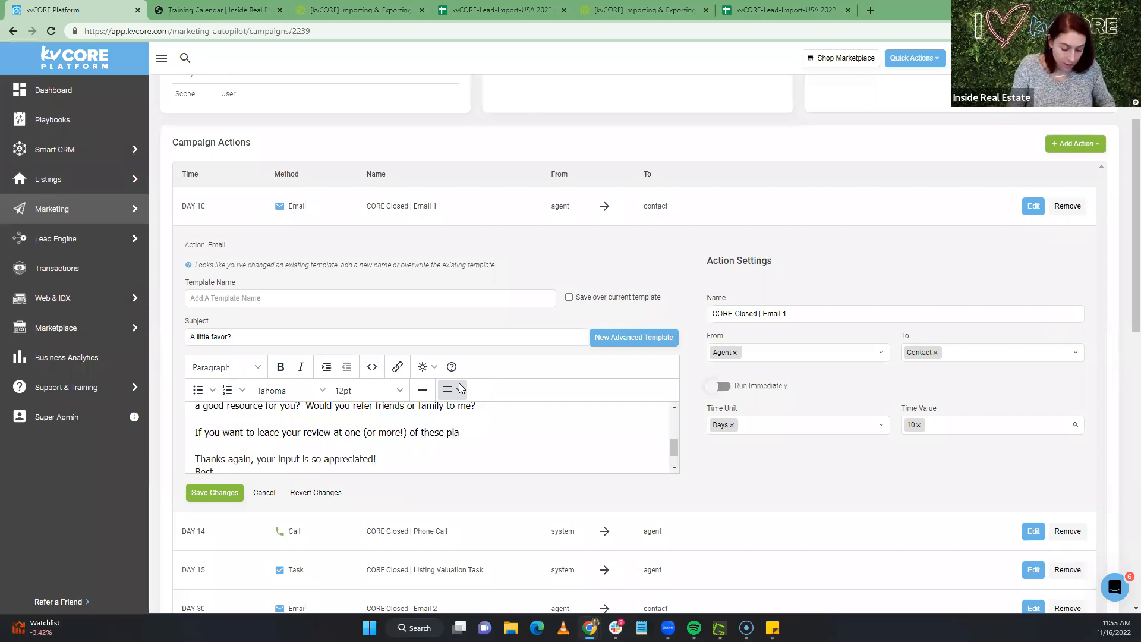
pyautogui.write("ces, I'd")
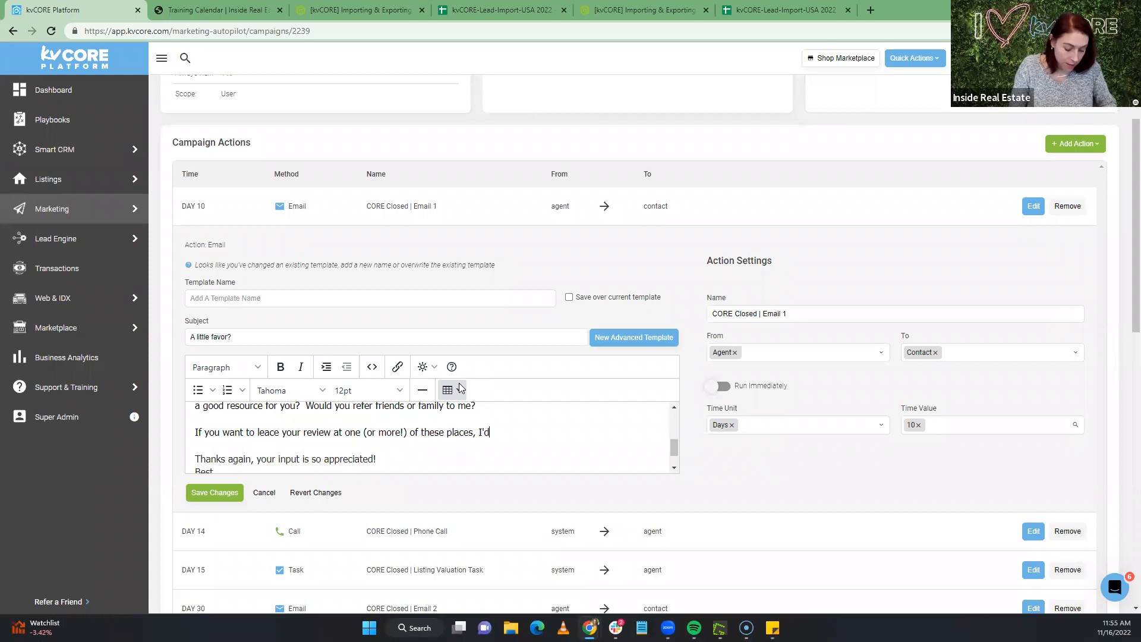
pyautogui.write(' SO app')
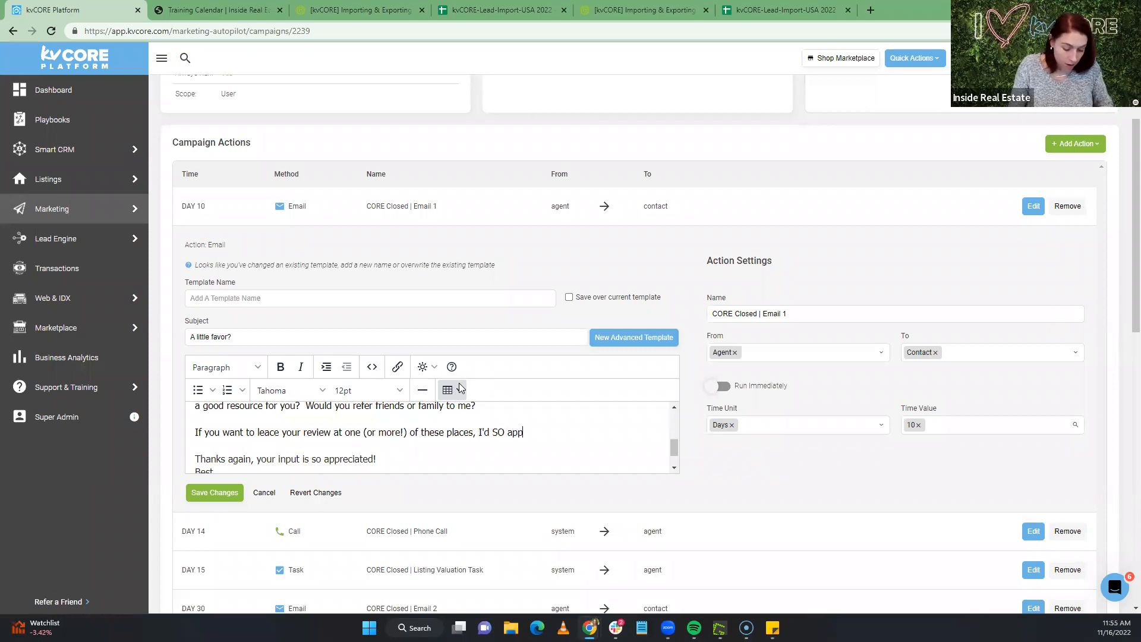
pyautogui.write('reciate it')
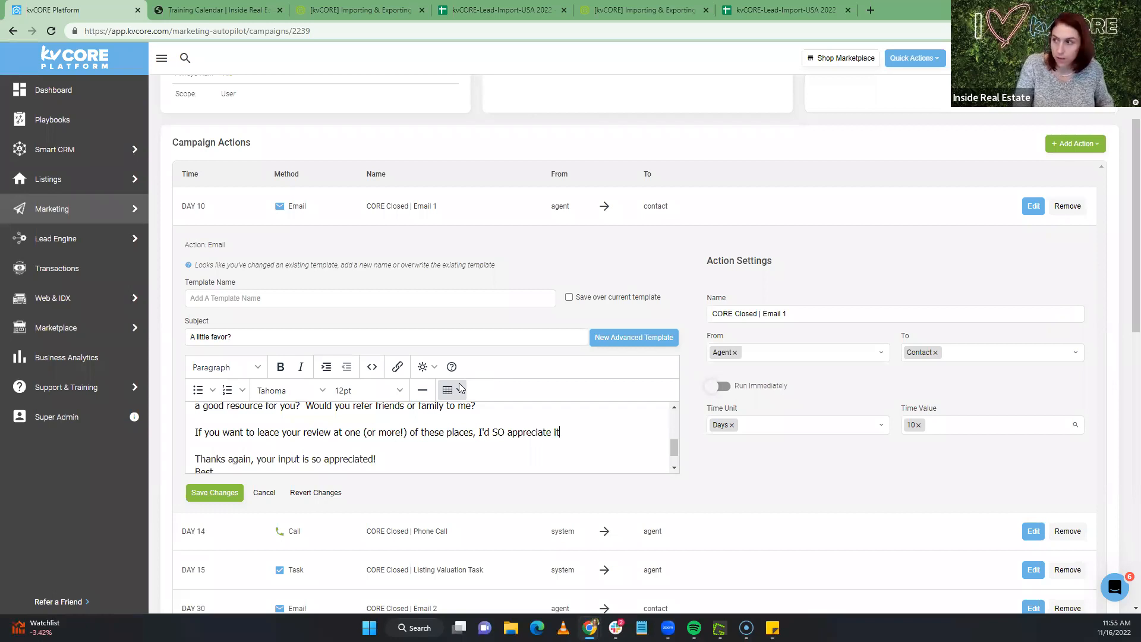
pyautogui.write('!')
# Add a Zillow line below the sentence and open a new browser tab
pyautogui.press('Return')
pyautogui.press('Return')
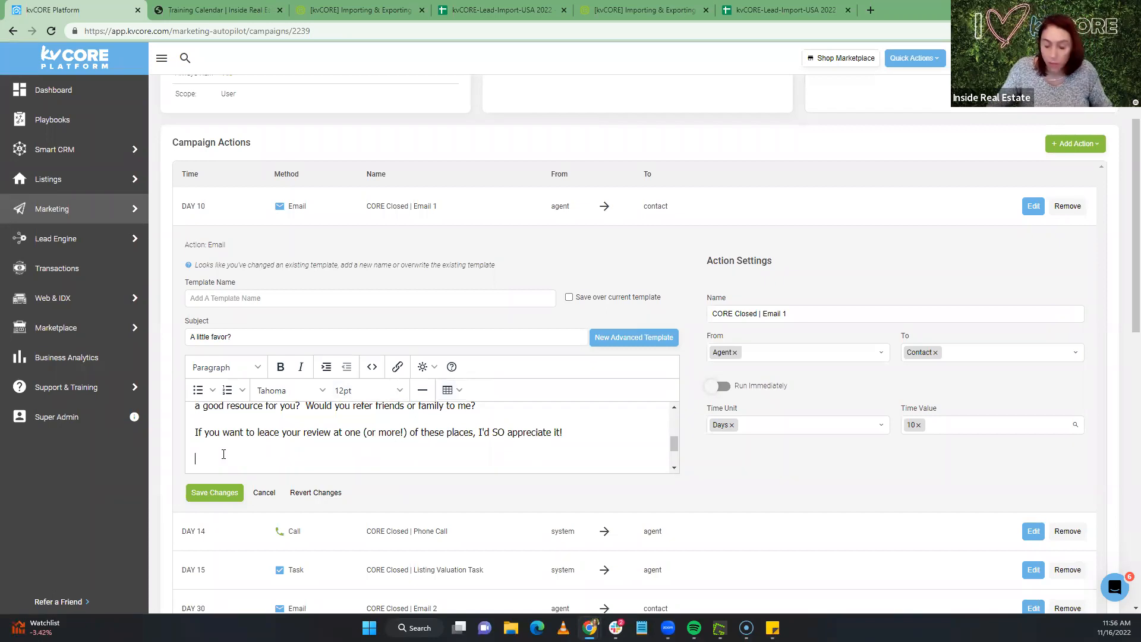
pyautogui.write('Zil')
pyautogui.write('low')
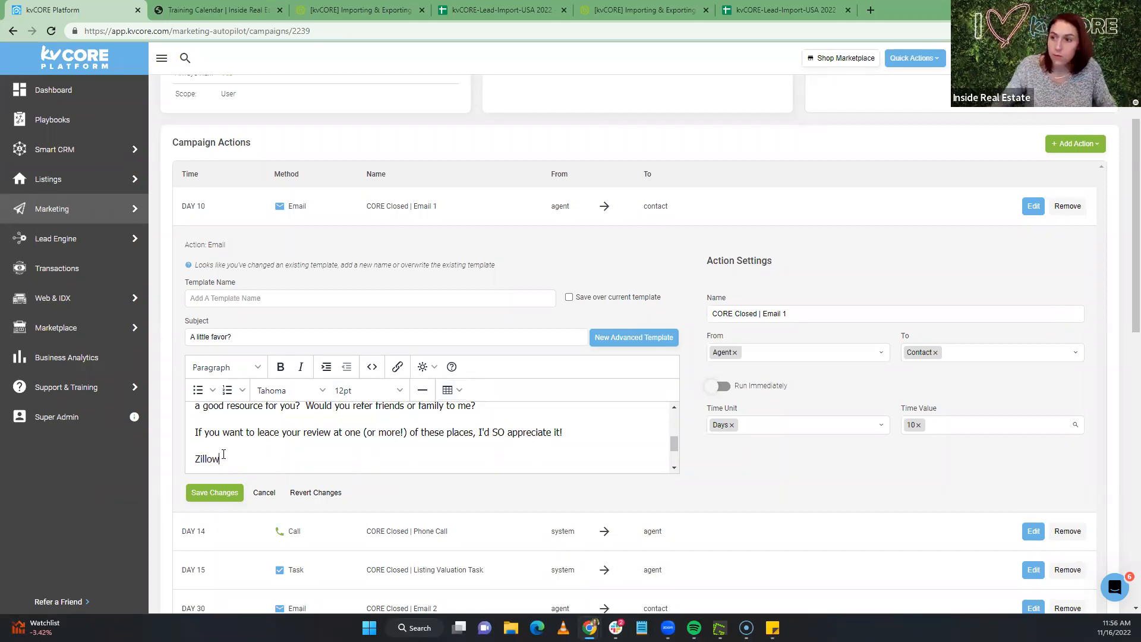
pyautogui.click(868, 10)
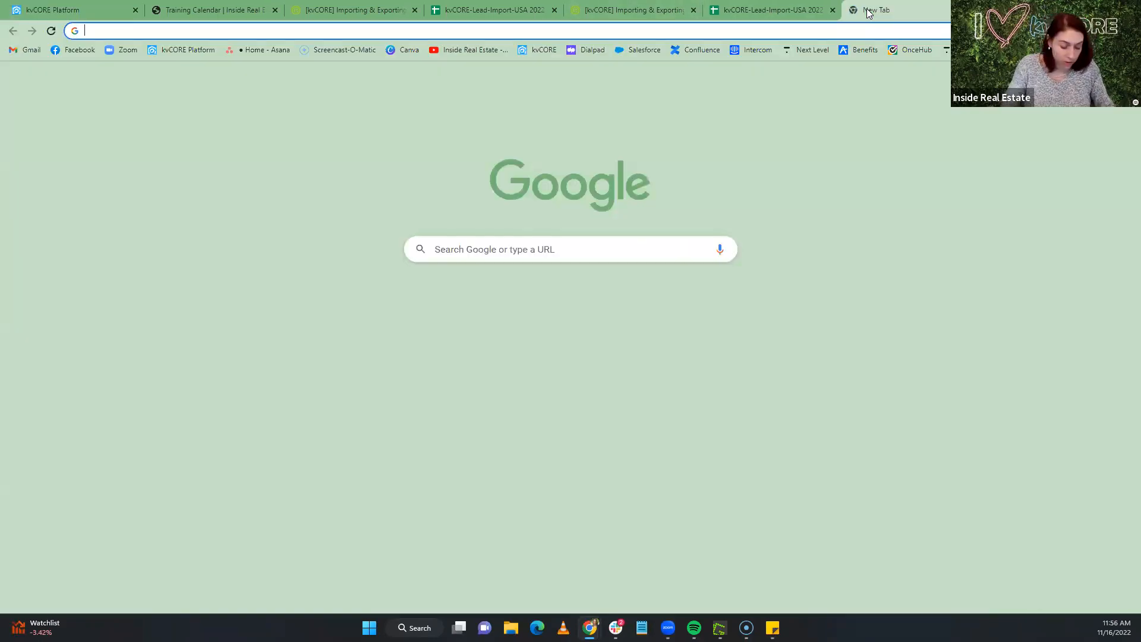
# Go to zillow.com and open its real estate agent directory
pyautogui.write('zillo')
pyautogui.press('Return')
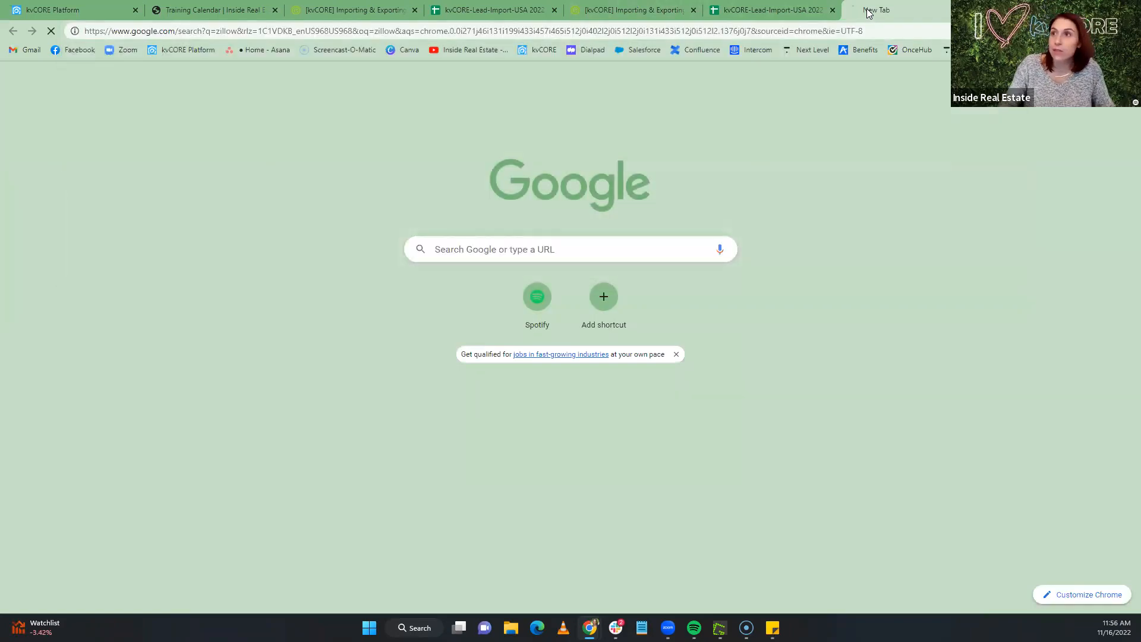
pyautogui.click(224, 176)
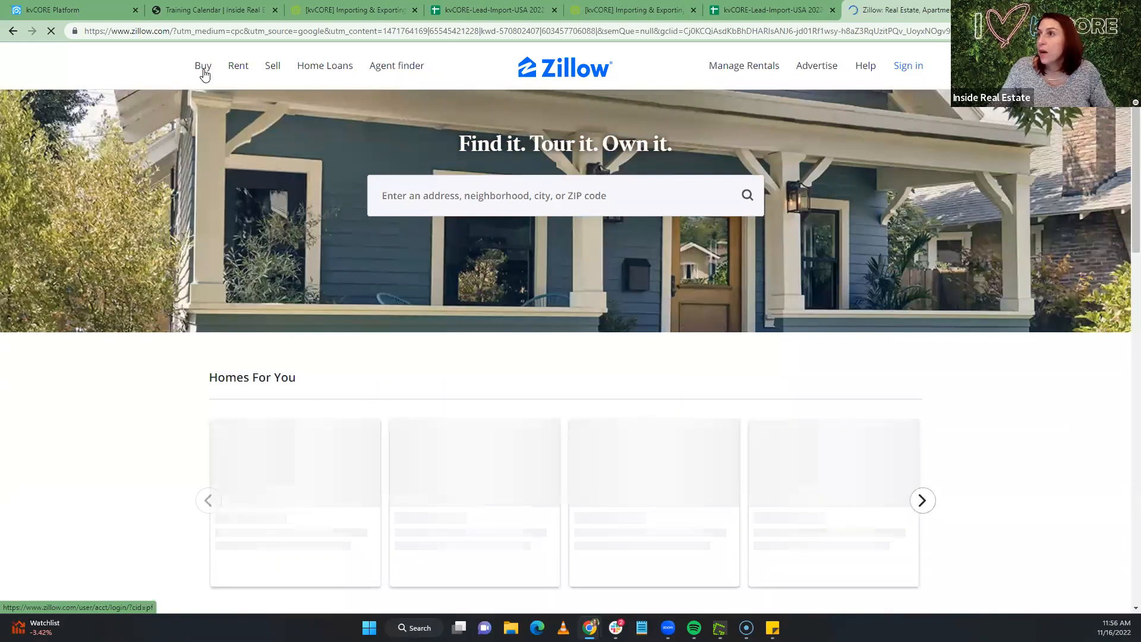
pyautogui.moveTo(390, 63)
pyautogui.click(239, 140)
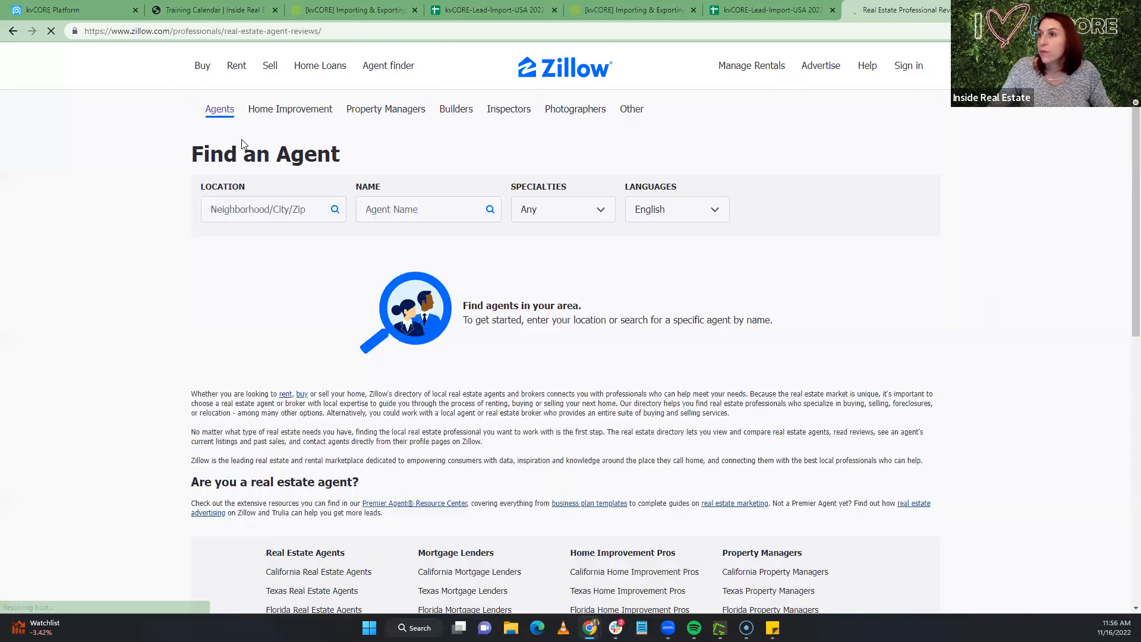
# Find a Portland agent, open their reviews section, and select its web address
pyautogui.click(277, 206)
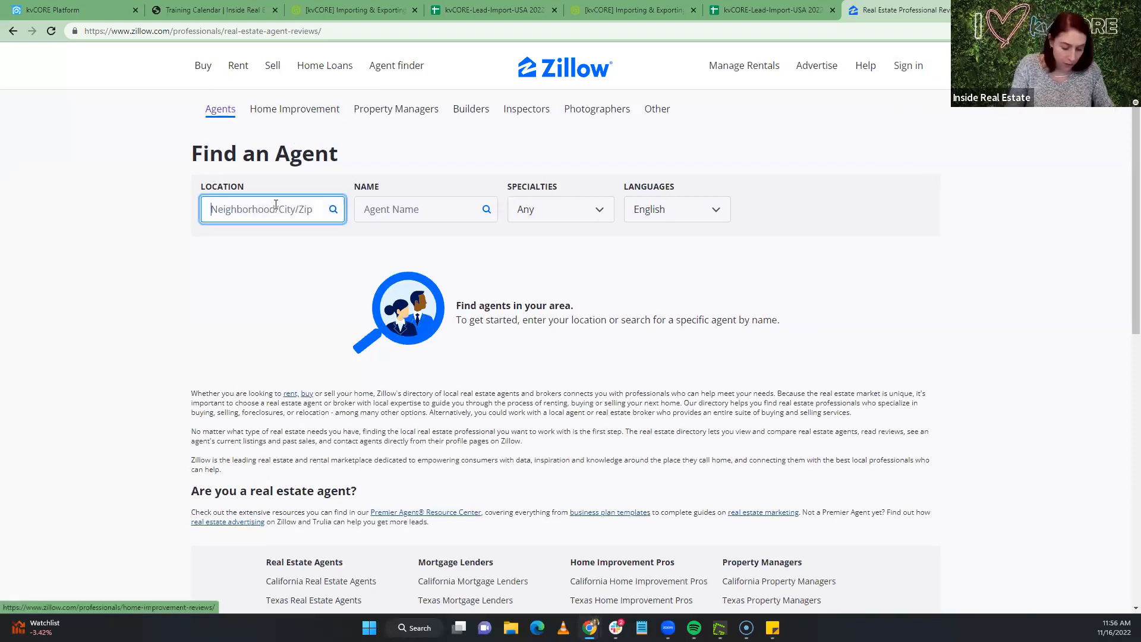
pyautogui.write('portla')
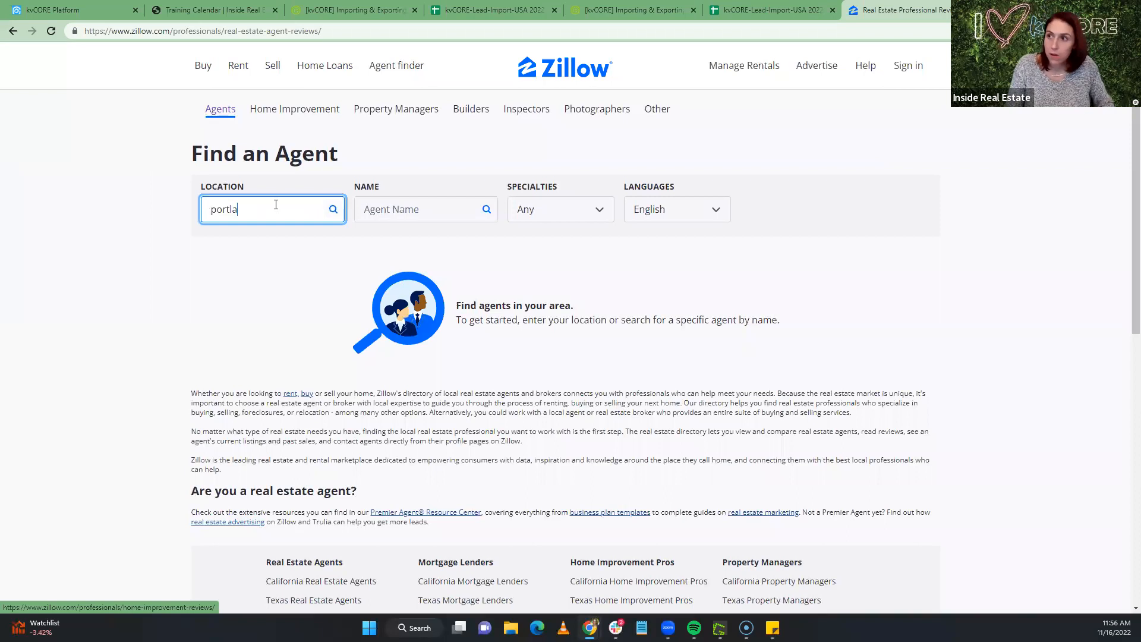
pyautogui.write('nd')
pyautogui.press('Return')
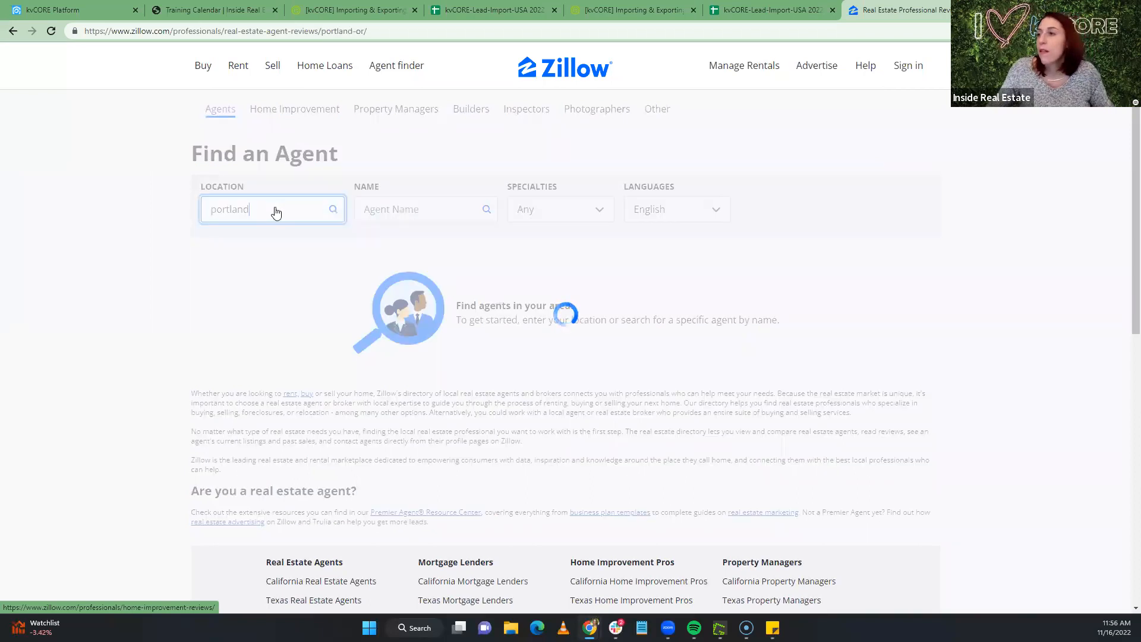
pyautogui.click(299, 320)
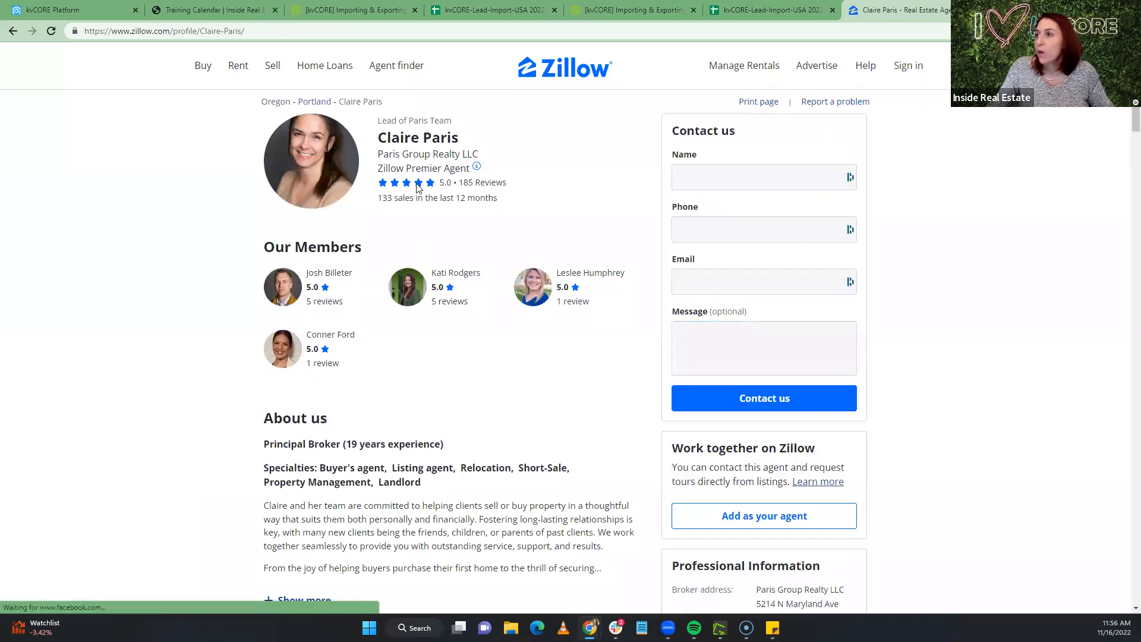
pyautogui.click(479, 184)
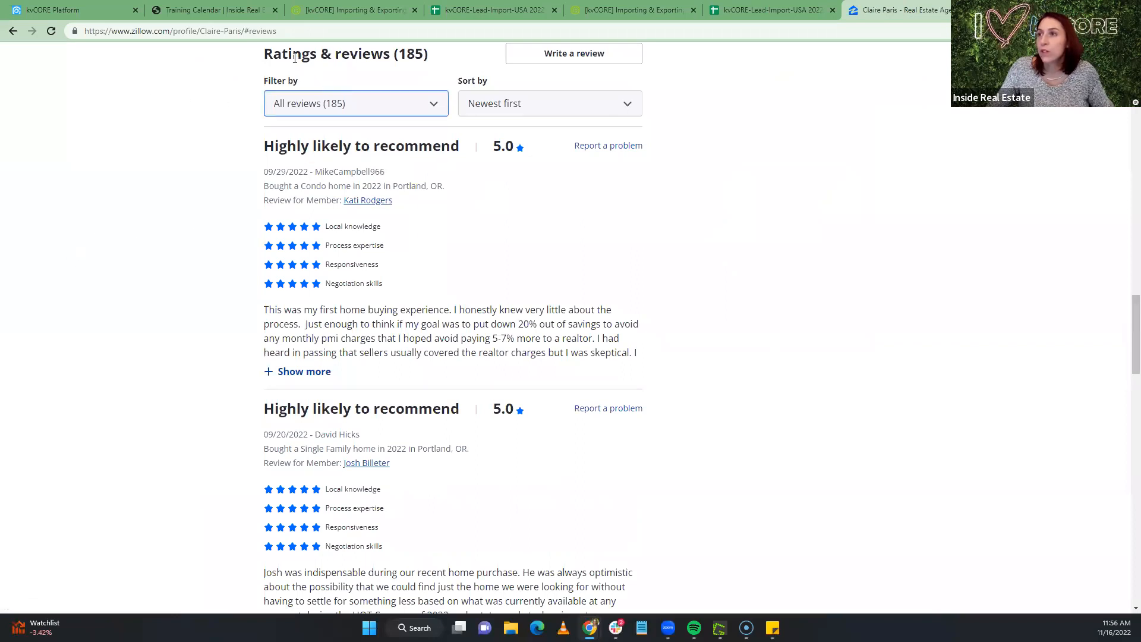
pyautogui.moveTo(291, 32); pyautogui.dragTo(73, 34)
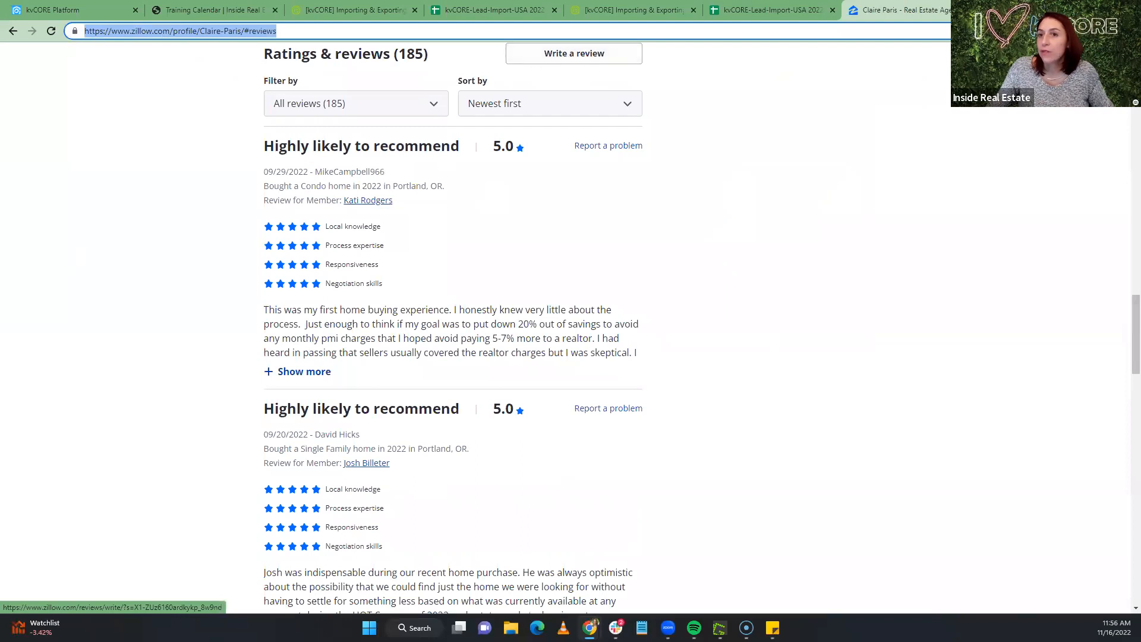
pyautogui.click(52, 10)
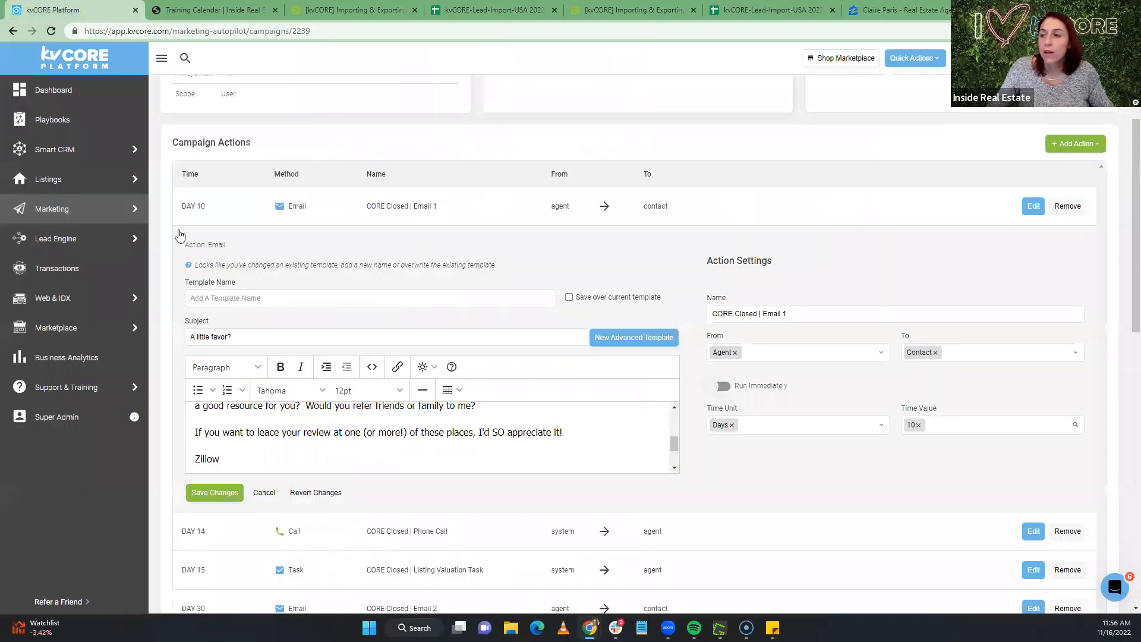
# Hyperlink the word Zillow to the agent's Zillow reviews page URL
pyautogui.doubleClick(201, 458)
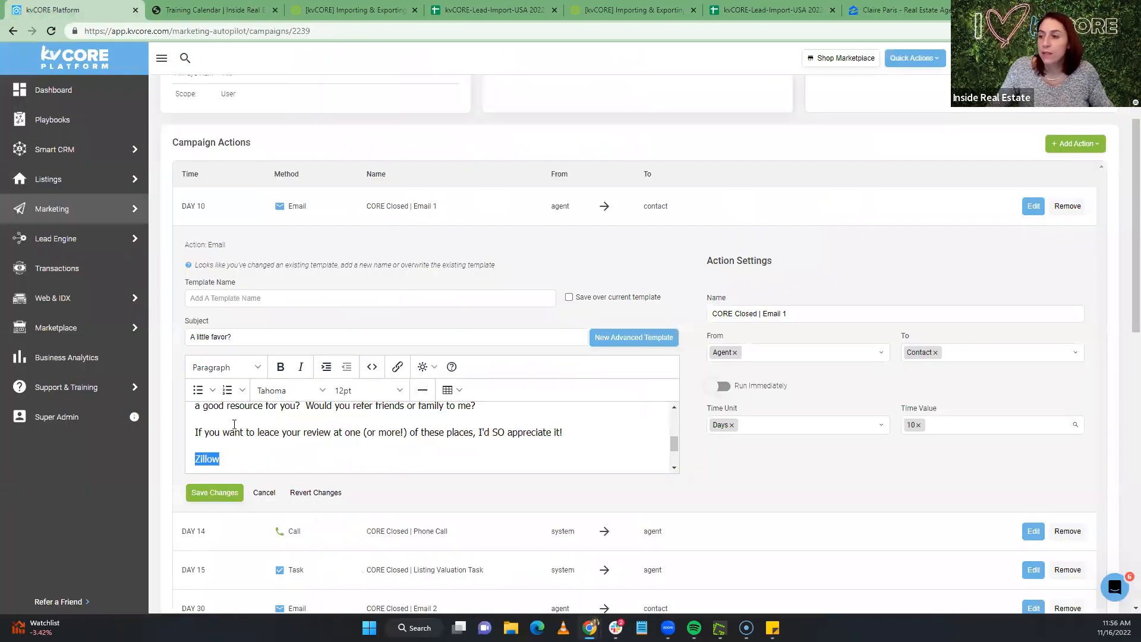
pyautogui.click(398, 366)
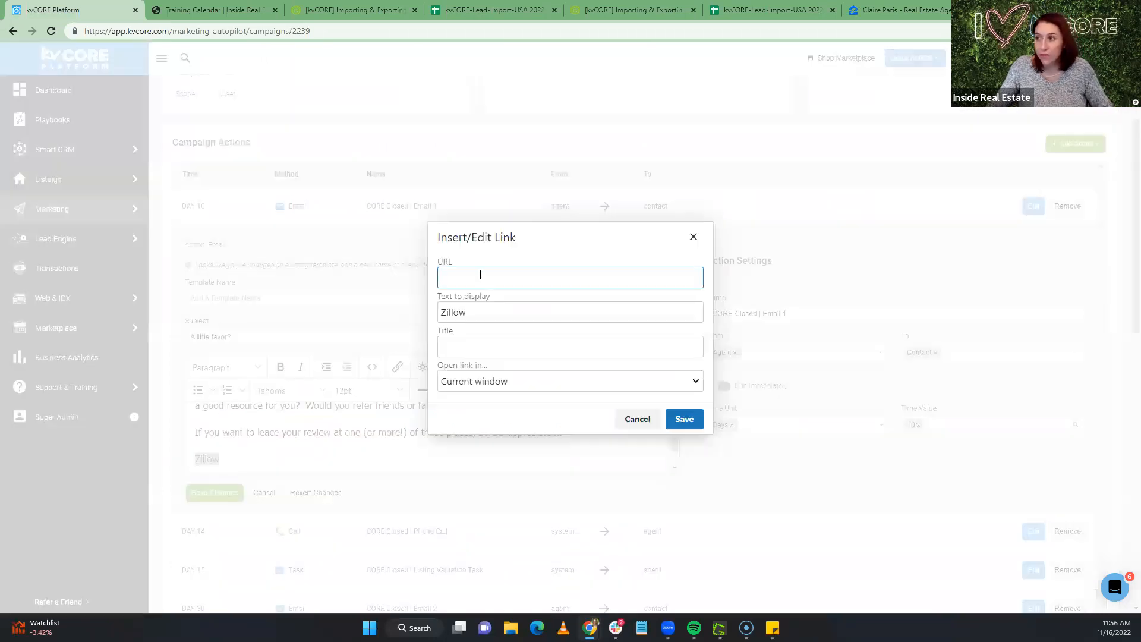
pyautogui.moveTo(619, 277); pyautogui.dragTo(335, 277)
pyautogui.press('BackSpace')
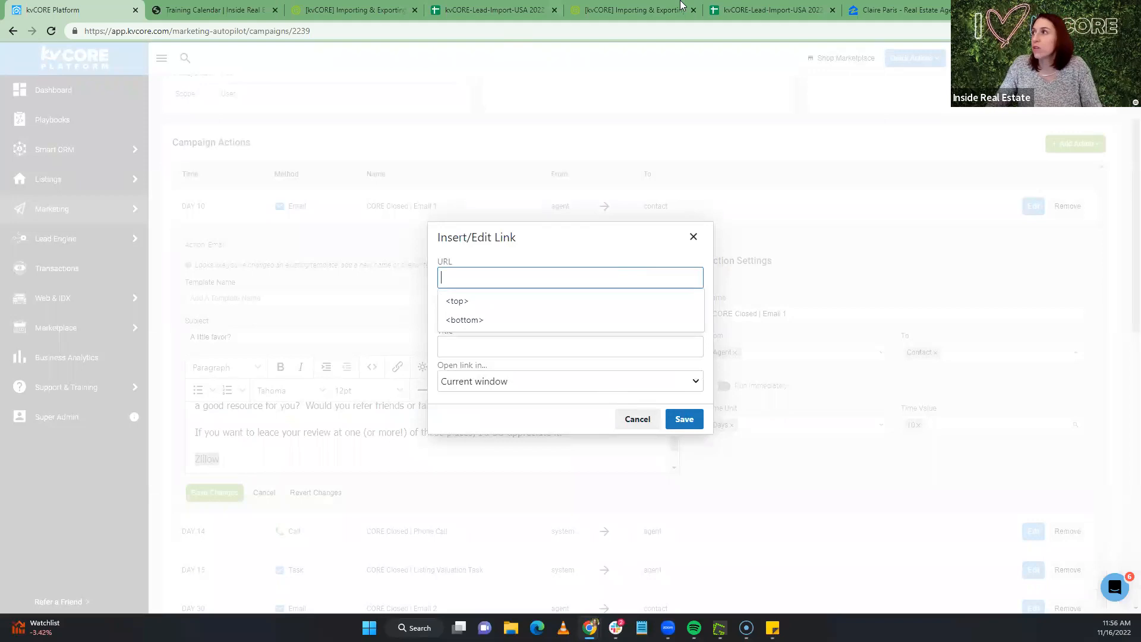
pyautogui.click(895, 10)
pyautogui.click(259, 36)
pyautogui.rightClick(262, 37)
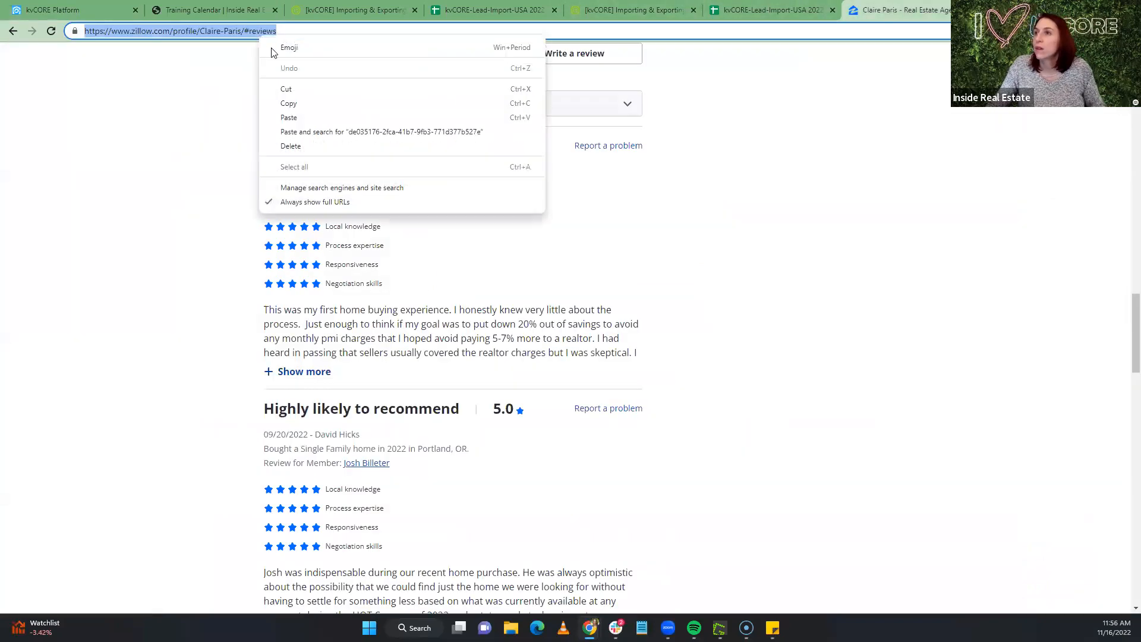
pyautogui.click(293, 104)
pyautogui.hotkey('ctrl', '1')
pyautogui.hotkey('ctrl', 'v')
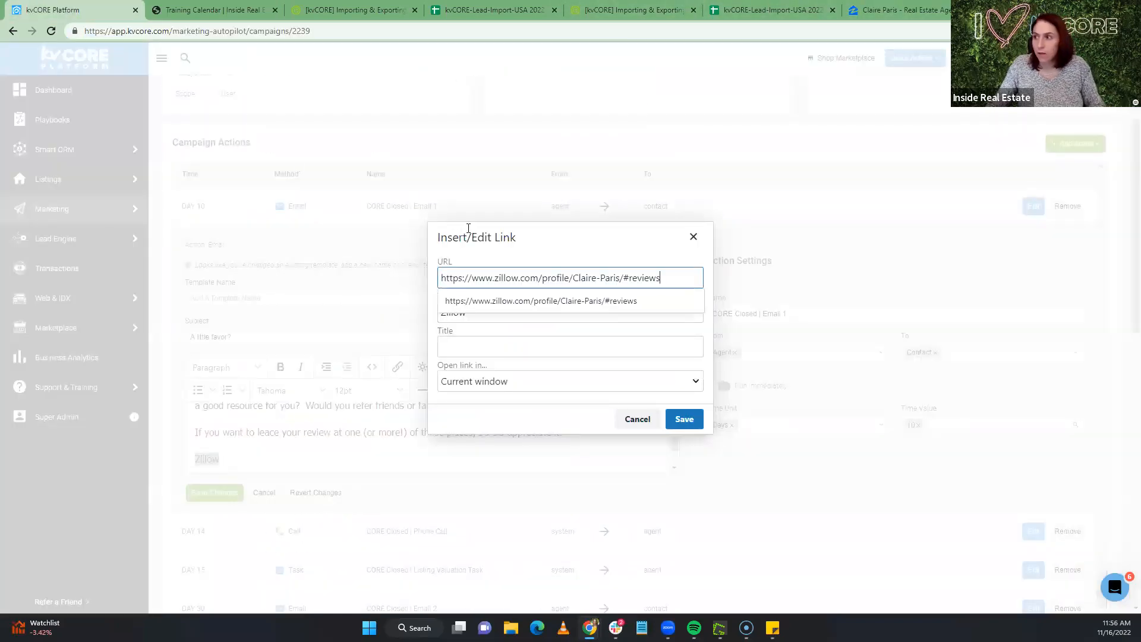
pyautogui.click(688, 423)
# Add a Google line below the Zillow line
pyautogui.click(365, 461)
pyautogui.press('Return')
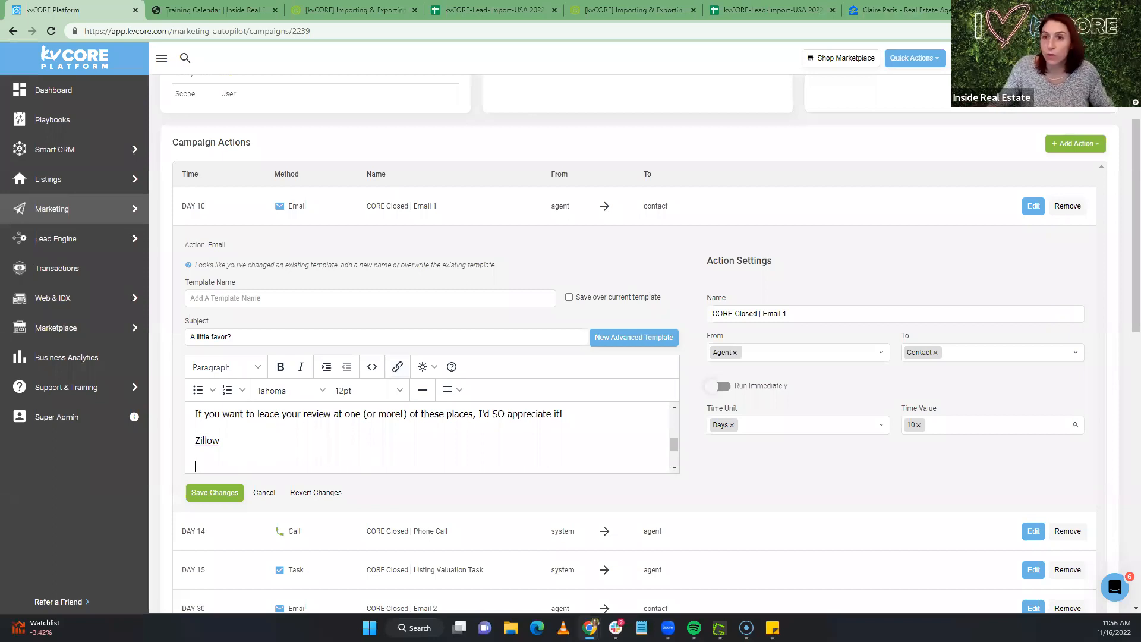
pyautogui.write('Google')
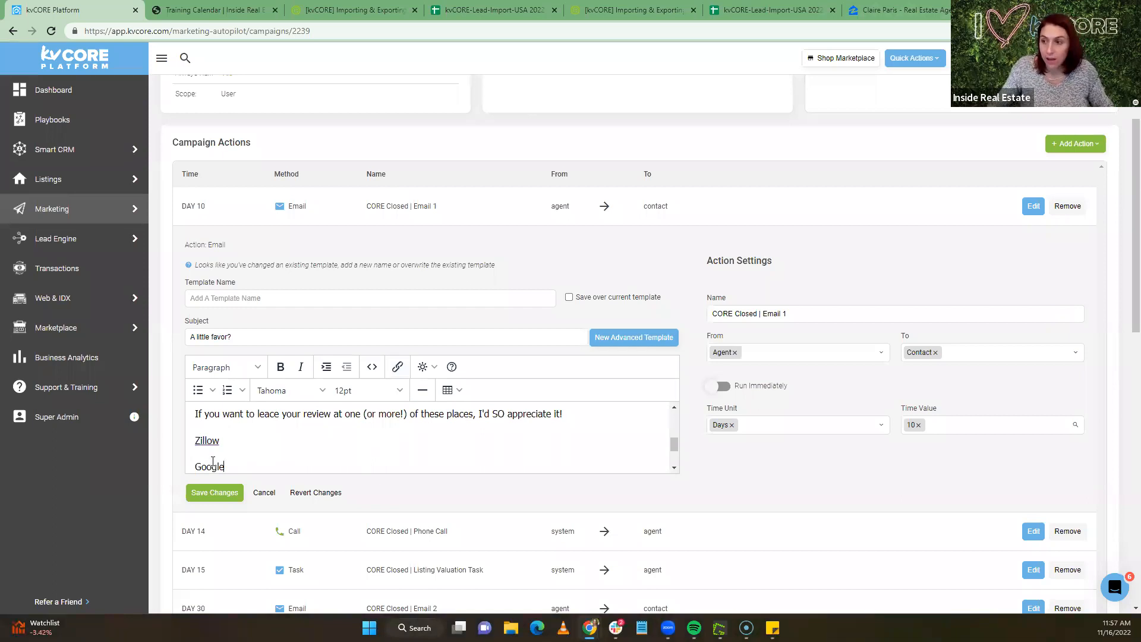
pyautogui.press('Return')
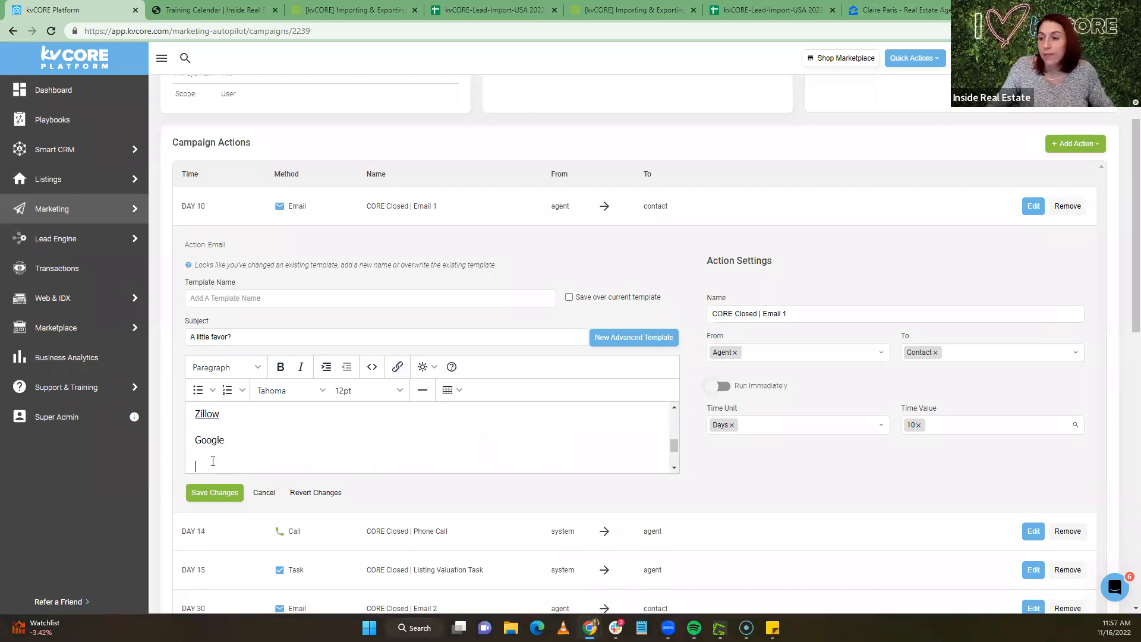
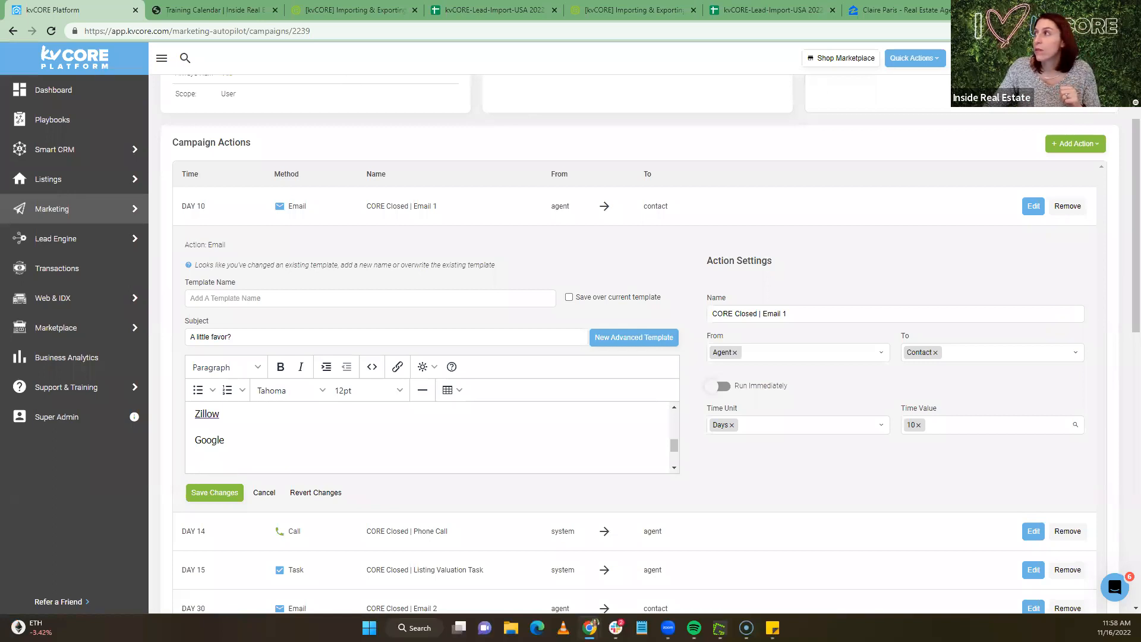
# Load the Inside Real Estate YouTube channel's Videos page from the bookmark in a new tab
pyautogui.hotkey('ctrl', 't')
pyautogui.click(461, 52)
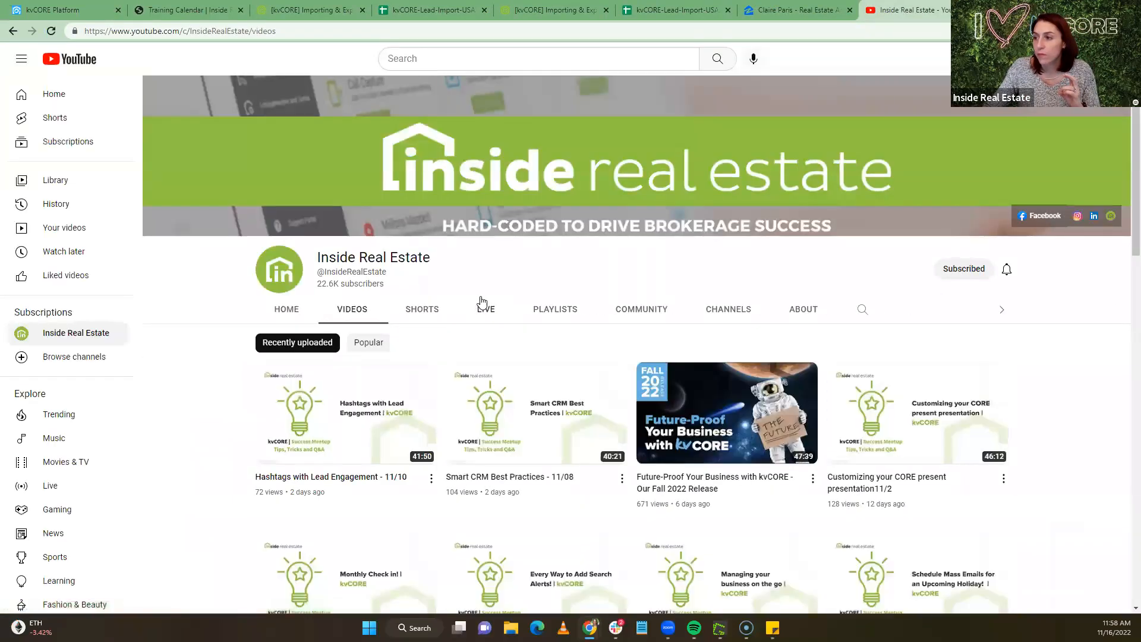
# From the channel home page, open the full kvCORE Success Meetups: Tips Tricks and Q&A playlist
pyautogui.click(291, 314)
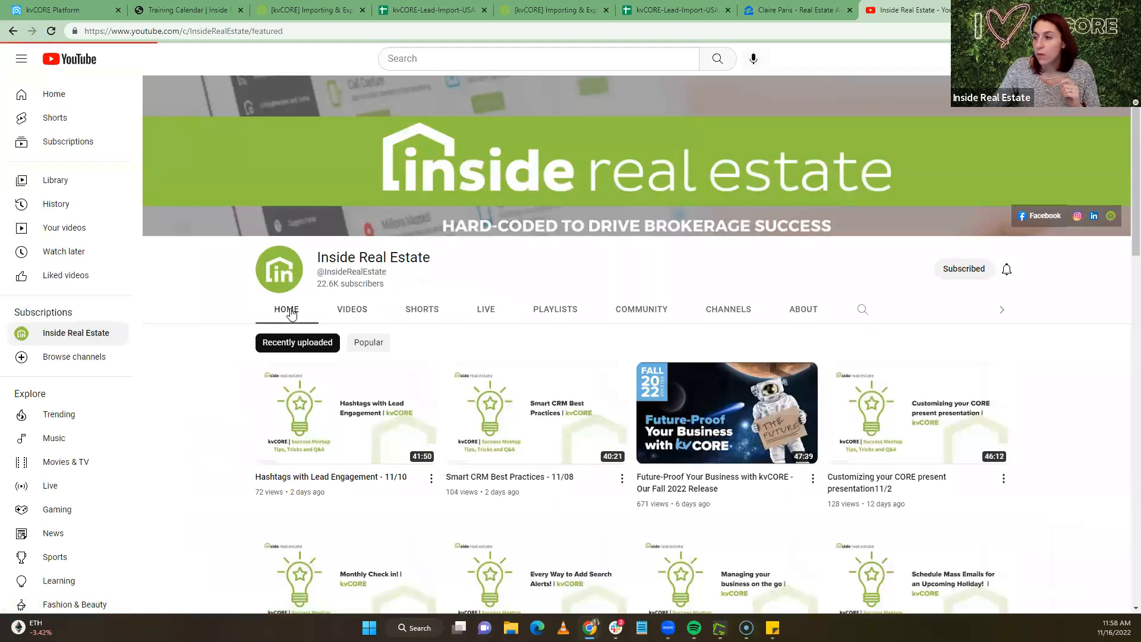
pyautogui.scroll(-6, 280, 310)
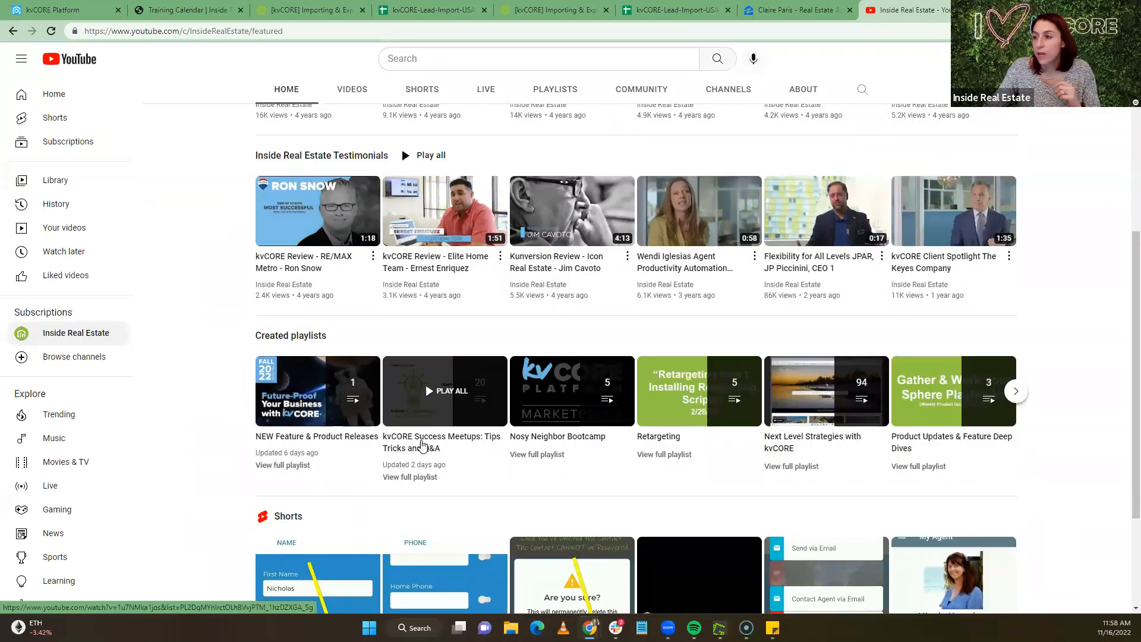
pyautogui.click(413, 481)
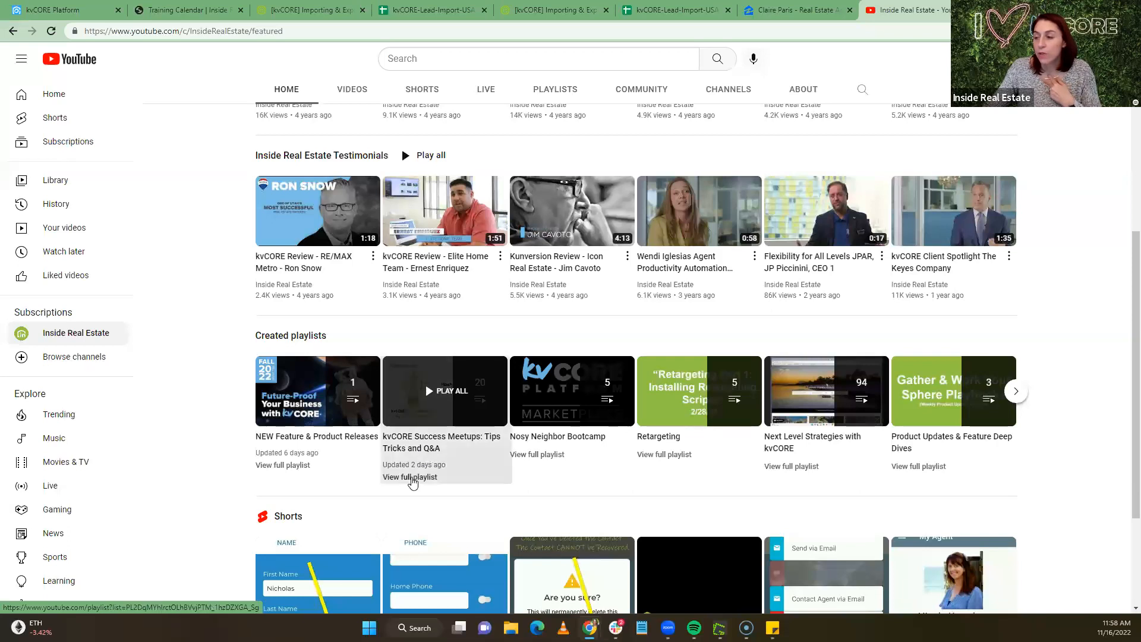
# Browse the playlist, then return to the kvCORE campaign email editor tab
pyautogui.scroll(-1, 513, 415)
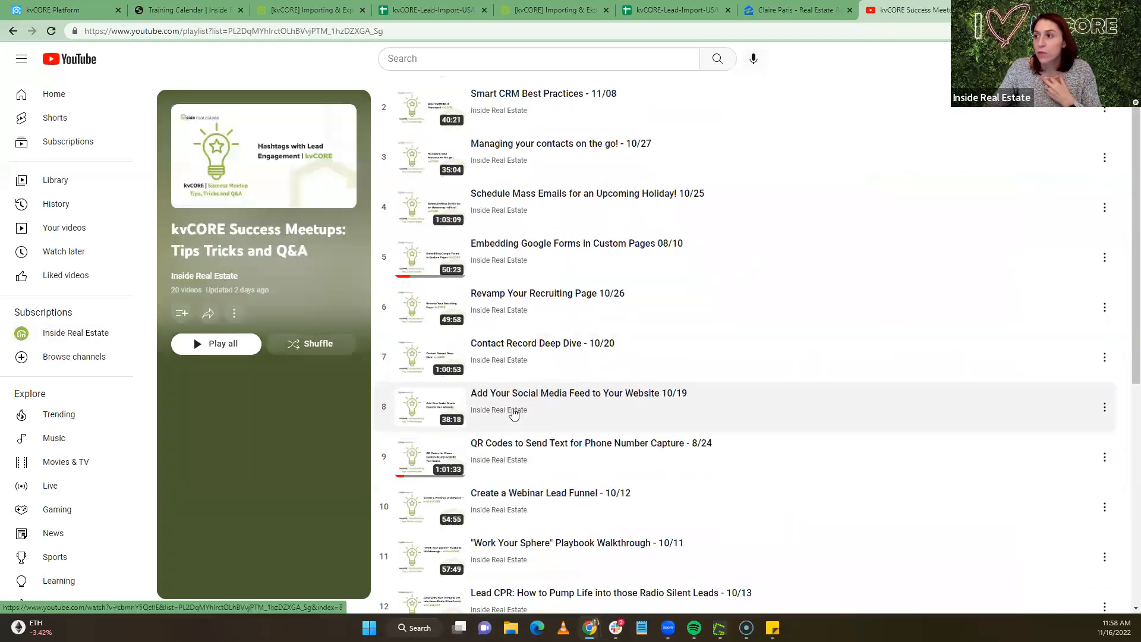
pyautogui.scroll(1, 514, 414)
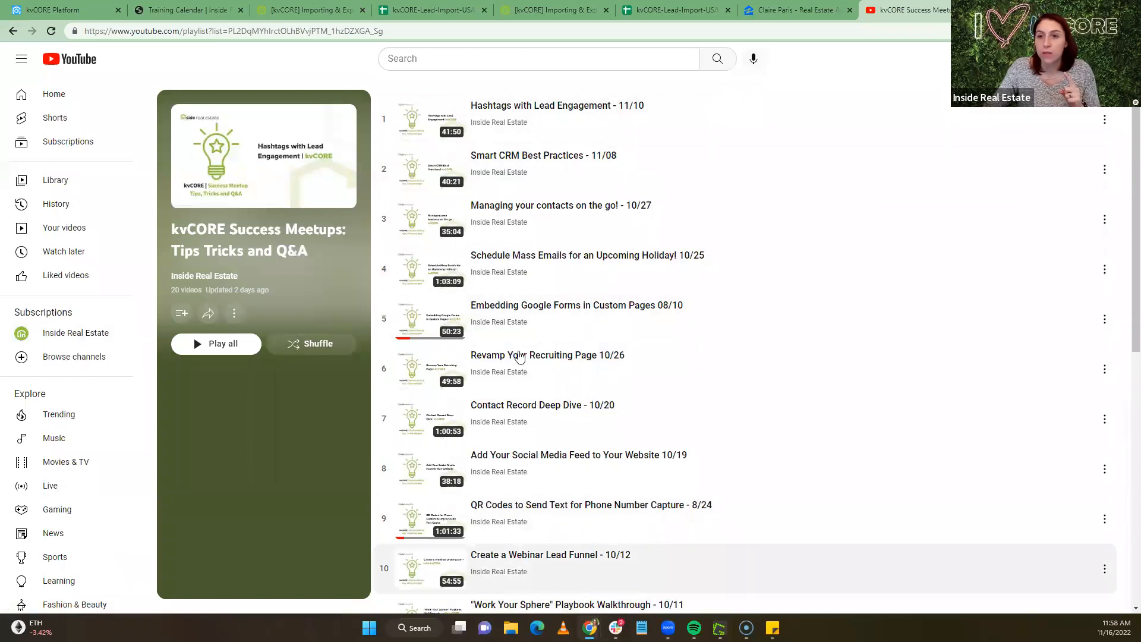
pyautogui.scroll(-4, 544, 202)
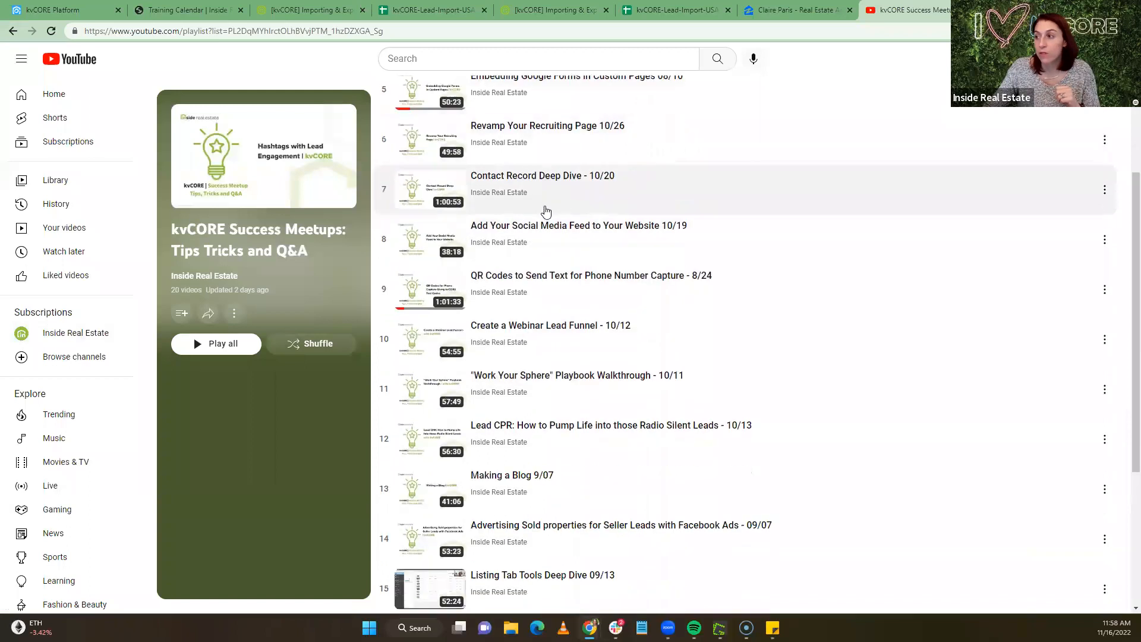
pyautogui.scroll(-4, 538, 294)
pyautogui.scroll(8, 538, 293)
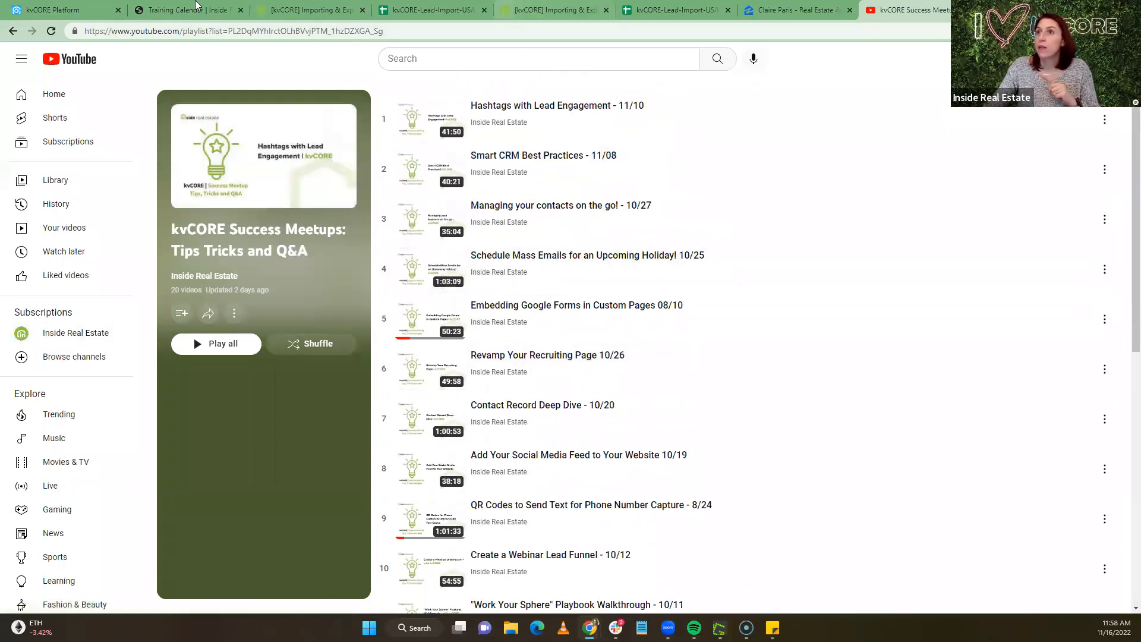
pyautogui.click(50, 10)
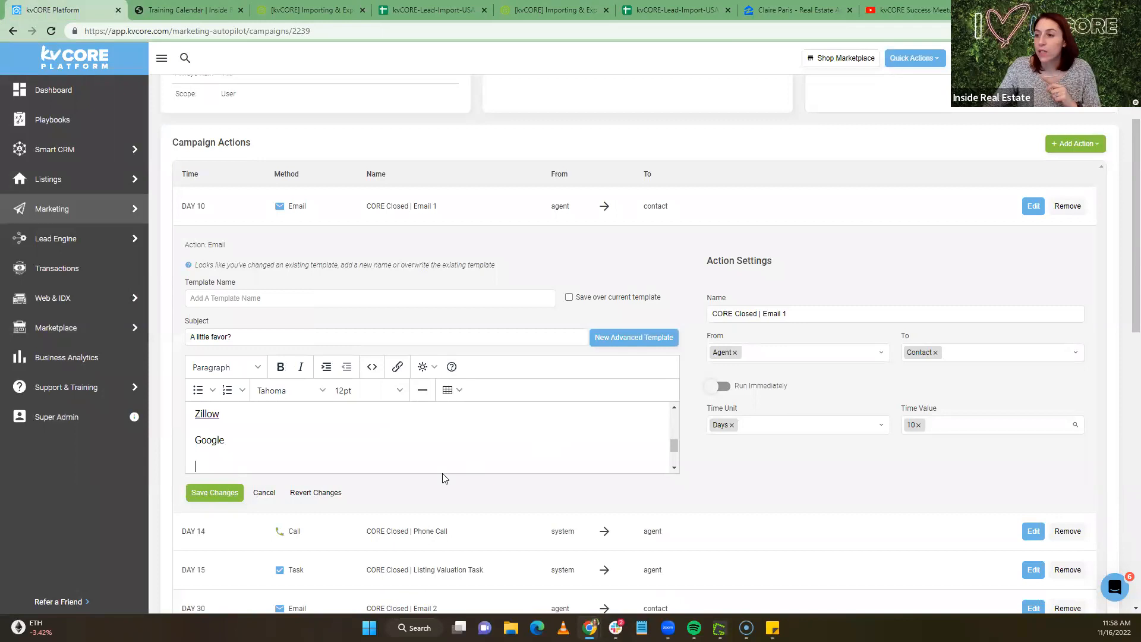
# Correct the typo 'leace' to 'leave' in the Day 10 email body
pyautogui.scroll(3, 307, 430)
pyautogui.scroll(-5, 306, 430)
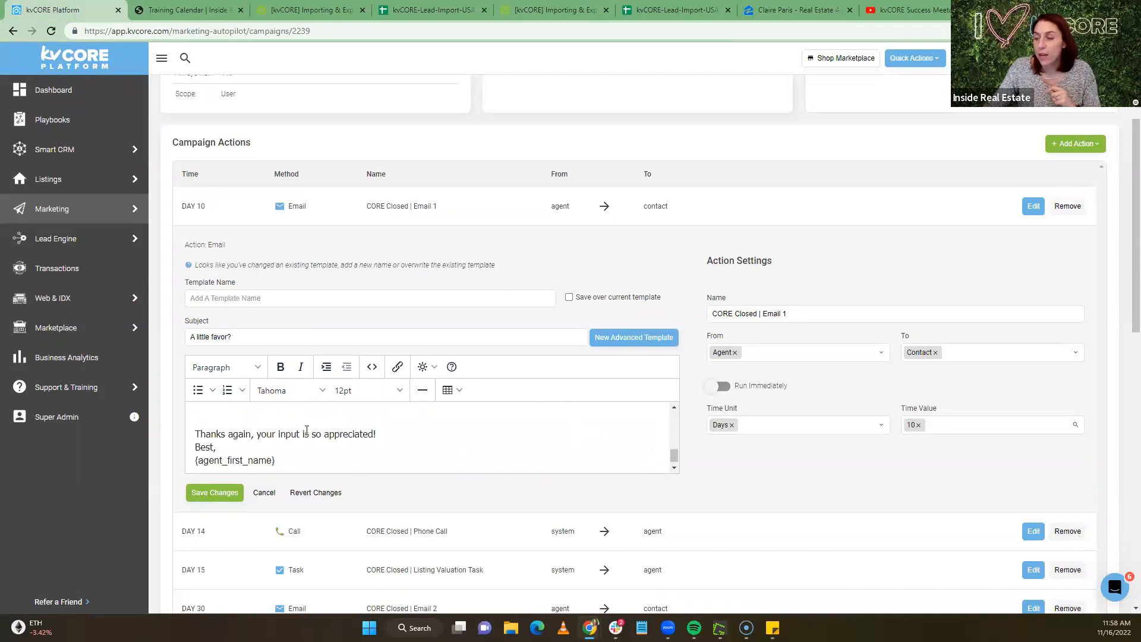
pyautogui.scroll(3, 261, 433)
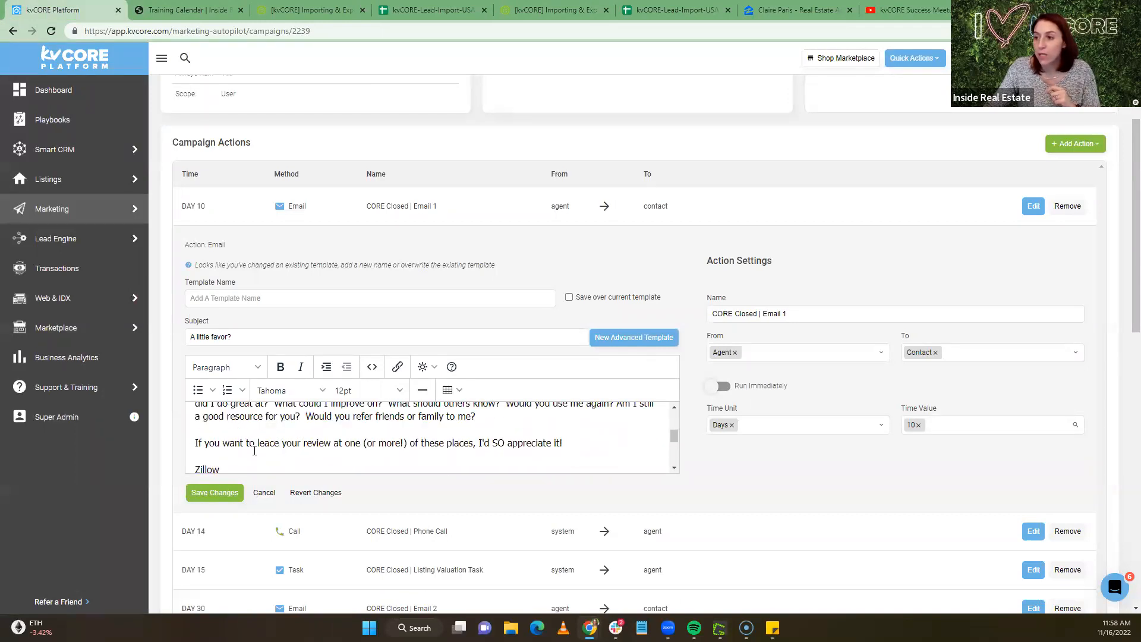
pyautogui.scroll(-3, 277, 443)
pyautogui.scroll(3, 454, 443)
pyautogui.scroll(-2, 511, 445)
pyautogui.moveTo(562, 443); pyautogui.dragTo(480, 438)
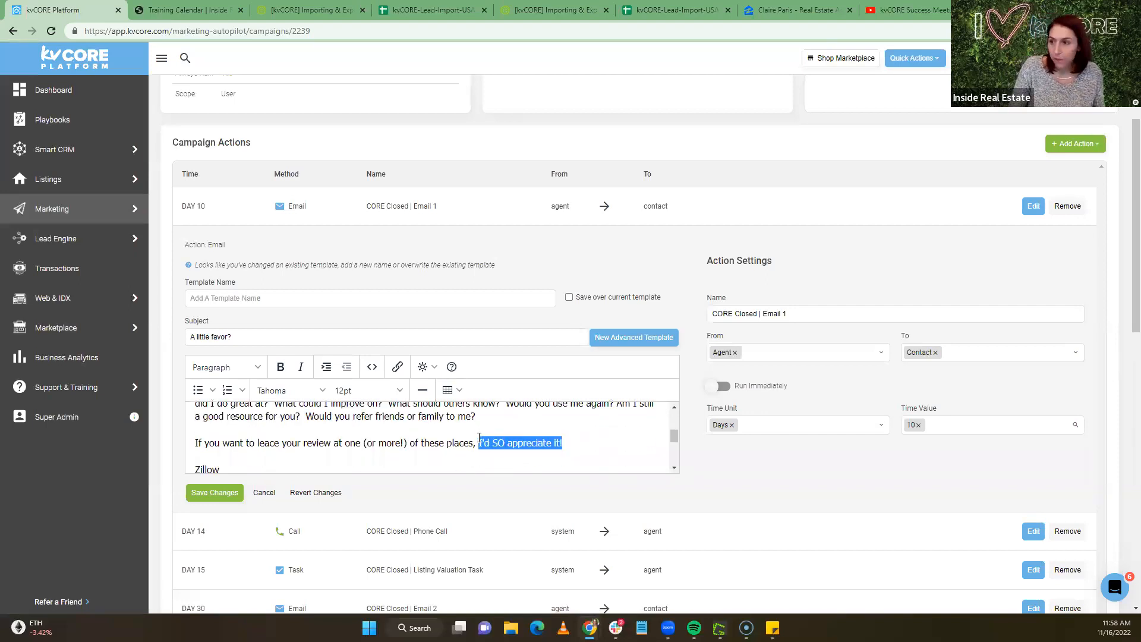
pyautogui.click(275, 442)
pyautogui.press('BackSpace')
pyautogui.write('v')
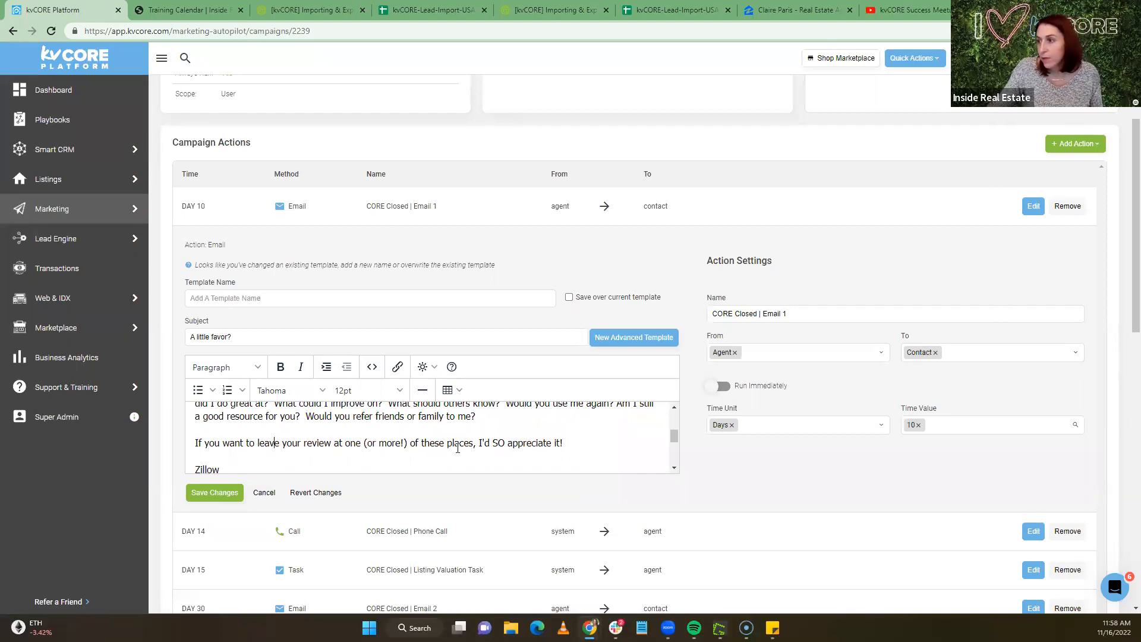
# Replace 'I'd SO appreciate it!' with 'That would be amazing.' in the email
pyautogui.moveTo(562, 443); pyautogui.dragTo(480, 437)
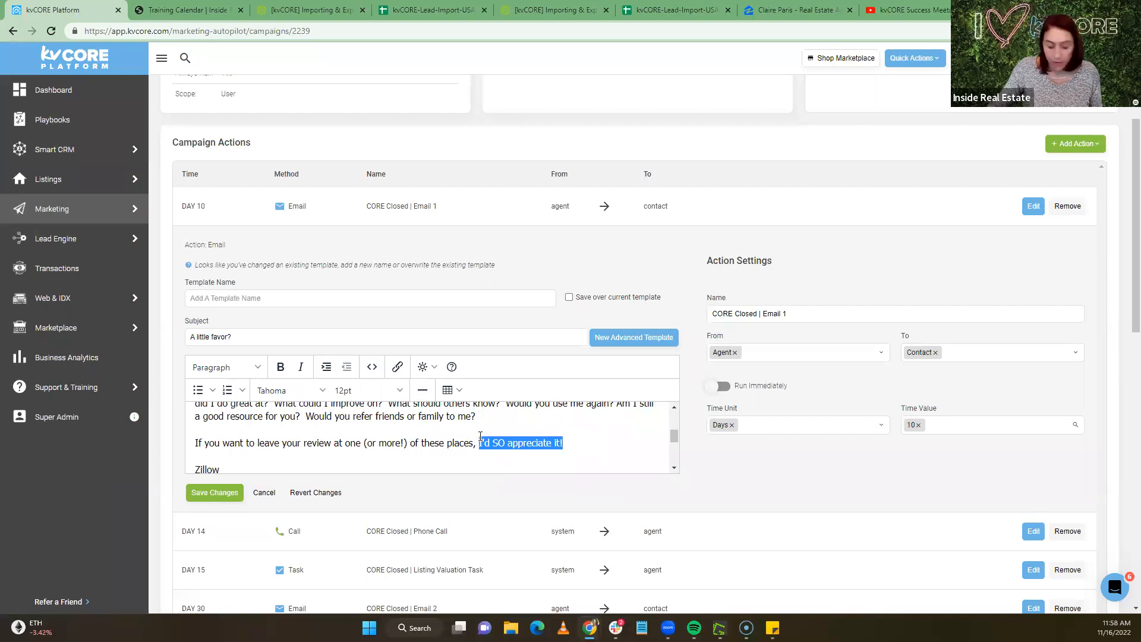
pyautogui.write('That ')
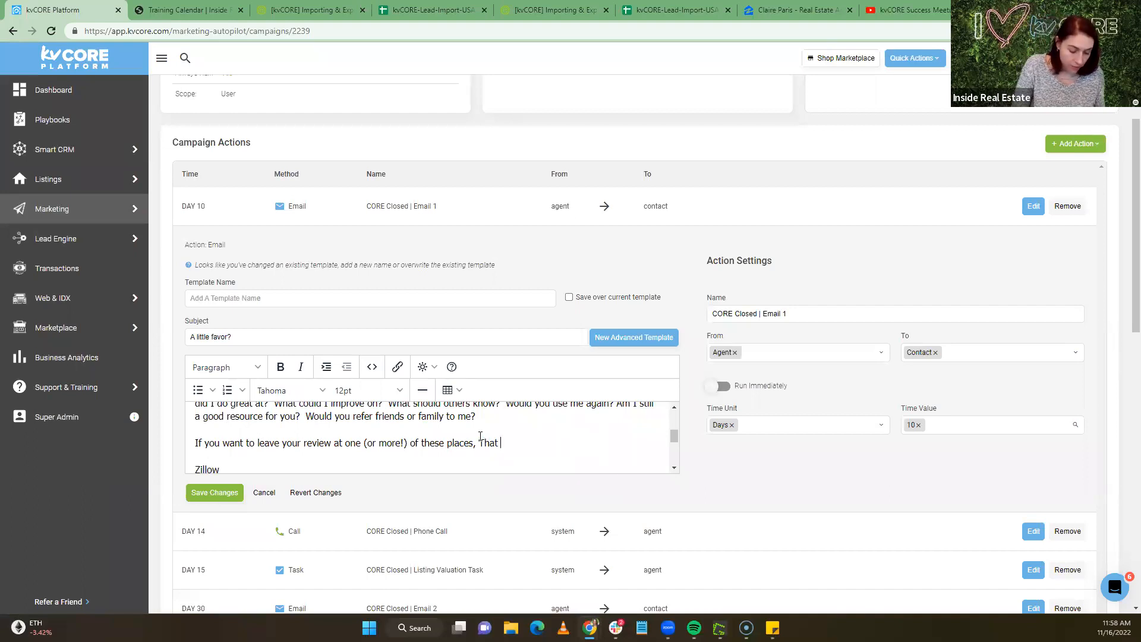
pyautogui.write('would be a')
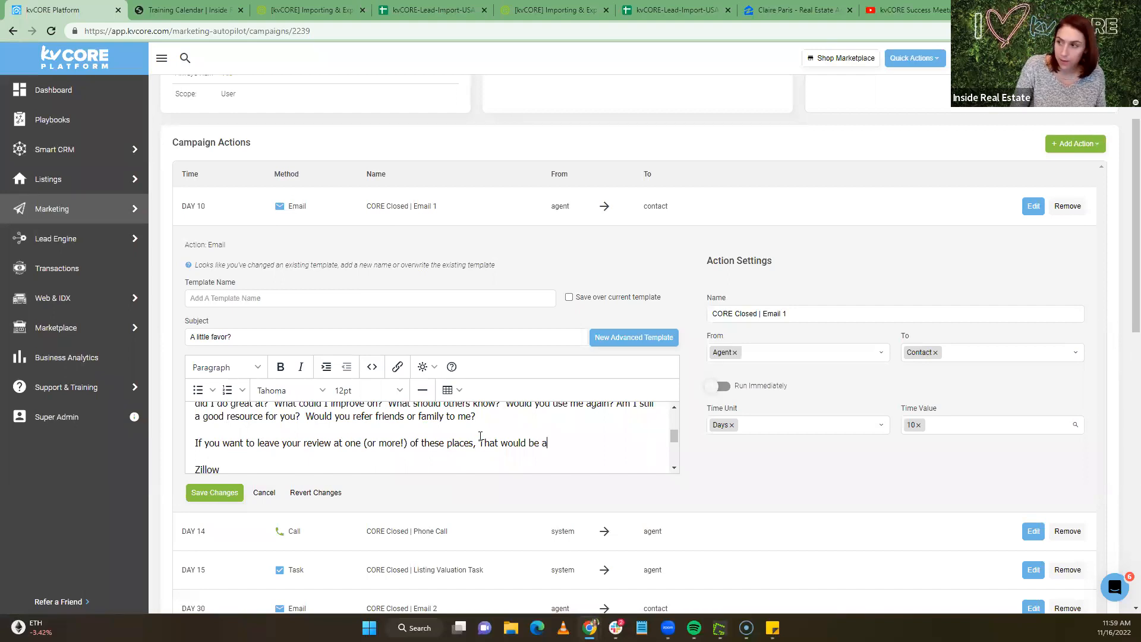
pyautogui.write('mazing')
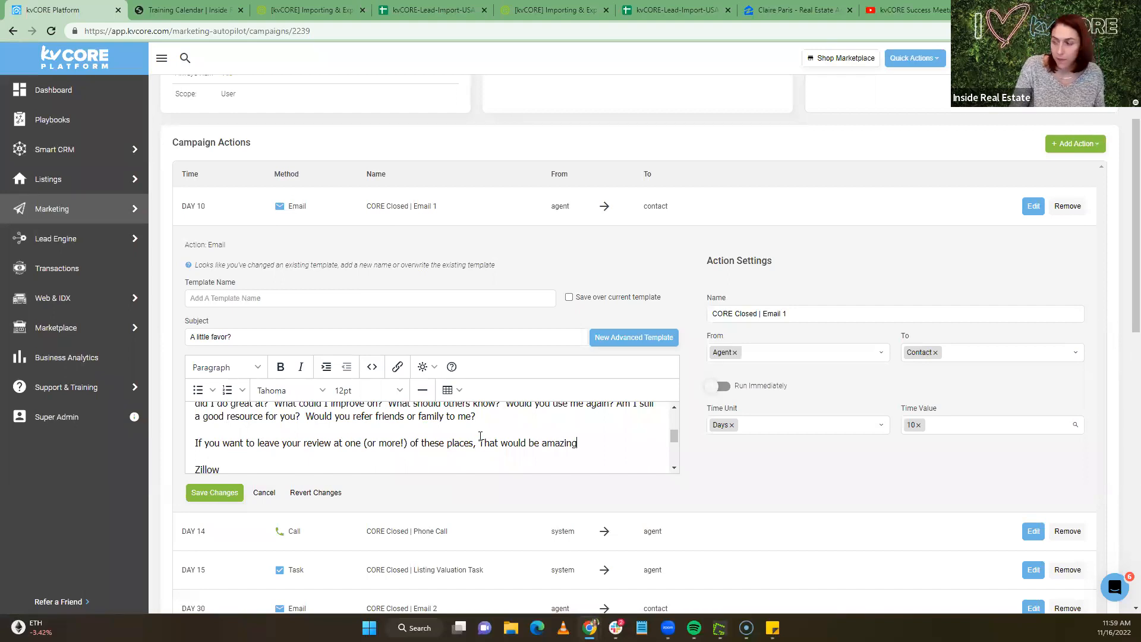
pyautogui.write('.')
pyautogui.scroll(-2, 241, 433)
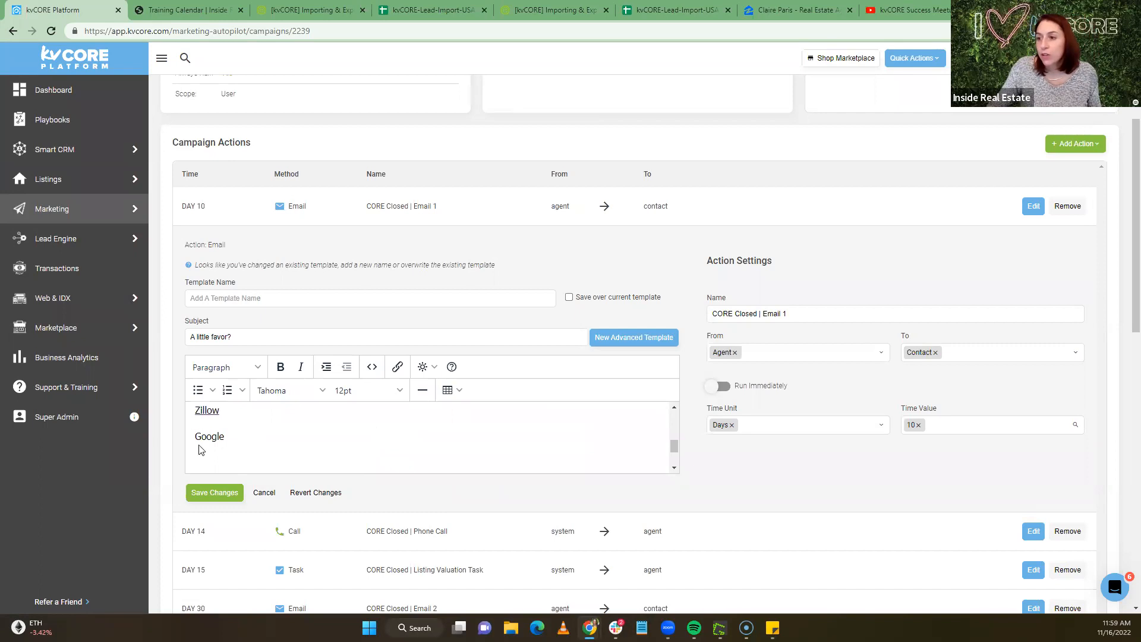
pyautogui.scroll(3, 220, 431)
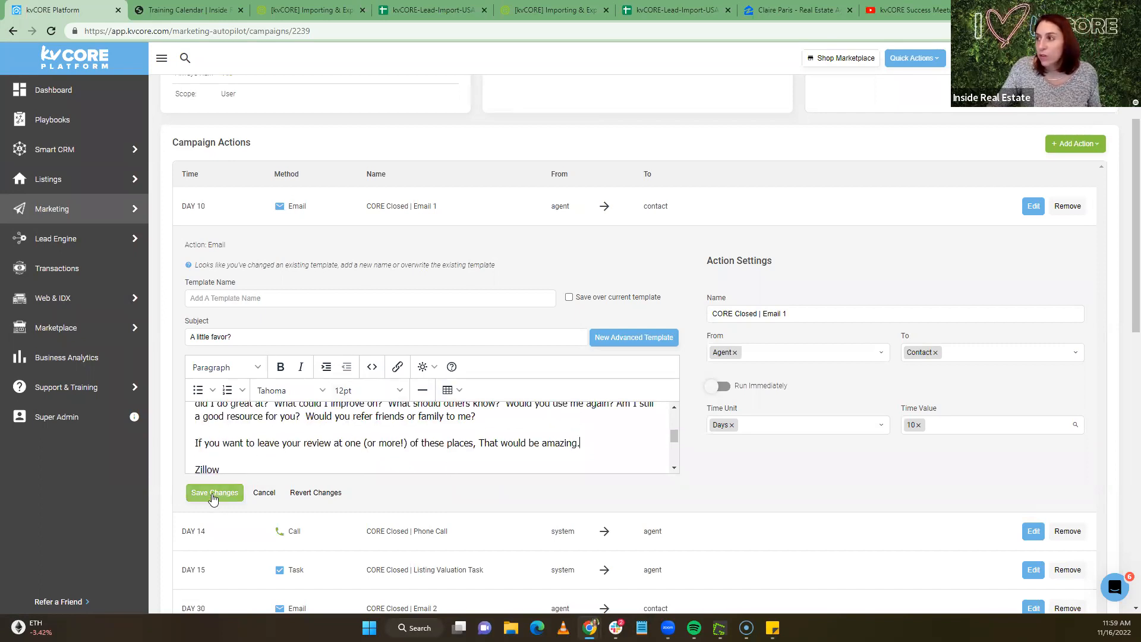
pyautogui.click(274, 296)
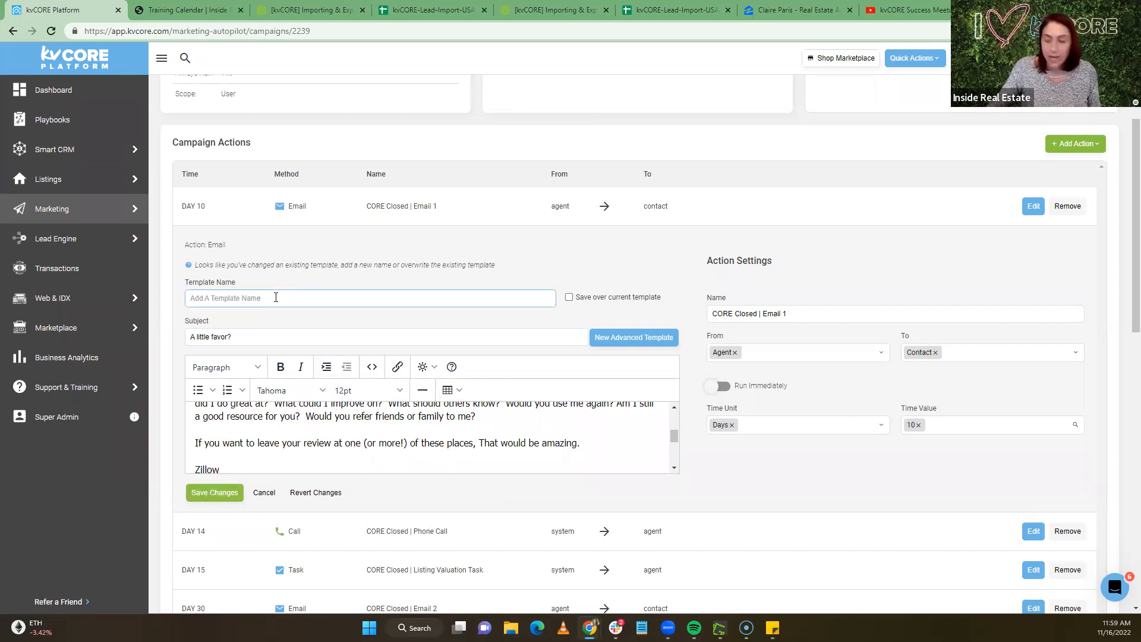
# Save the Day 10 email changes as a new template named 'HB - Review Request'
pyautogui.write('Review request')
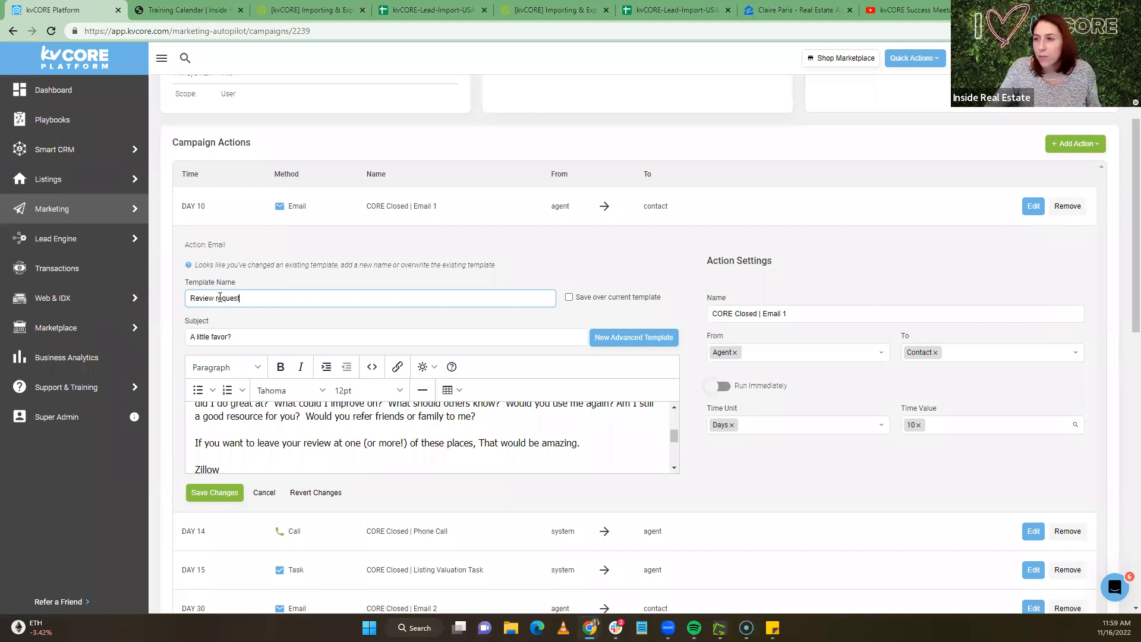
pyautogui.click(218, 298)
pyautogui.press('BackSpace')
pyautogui.write('Request')
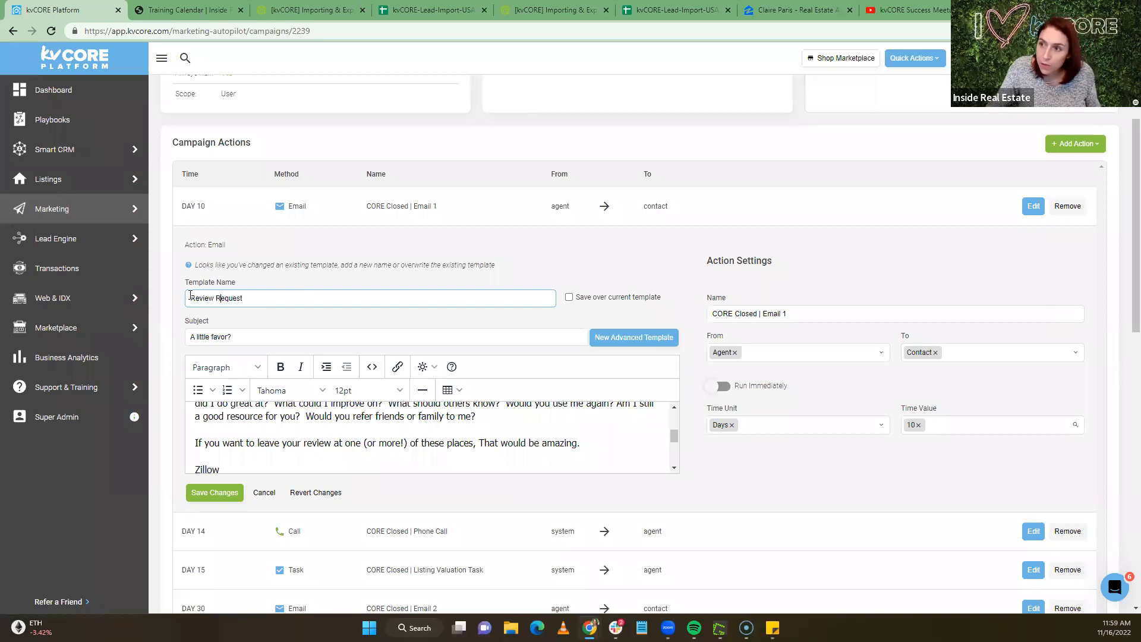
pyautogui.write('HB -')
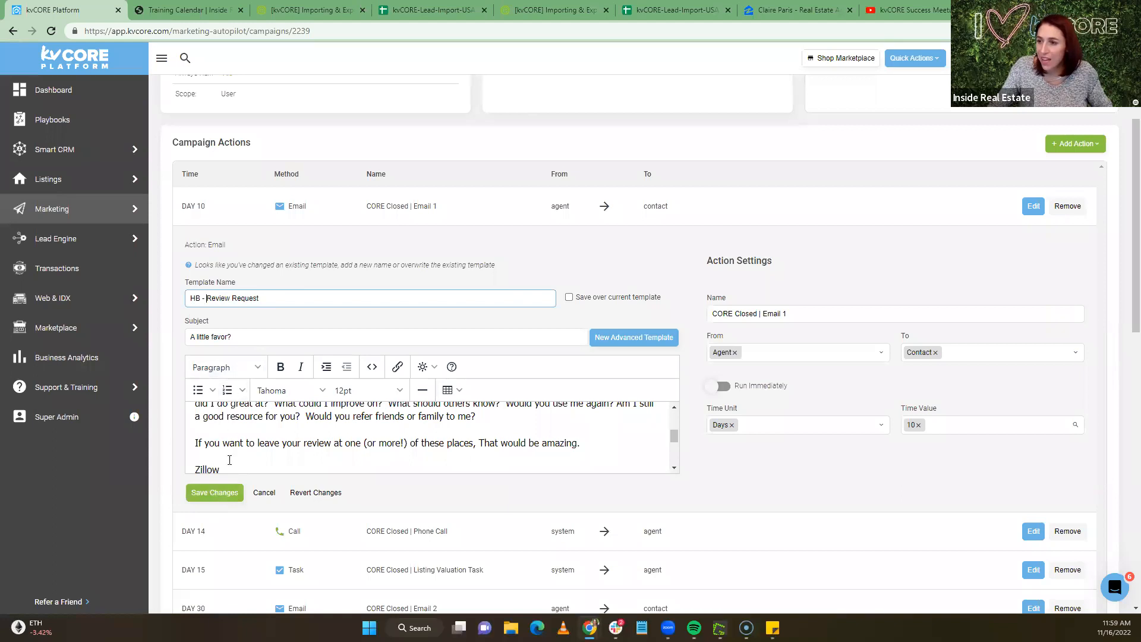
pyautogui.click(217, 494)
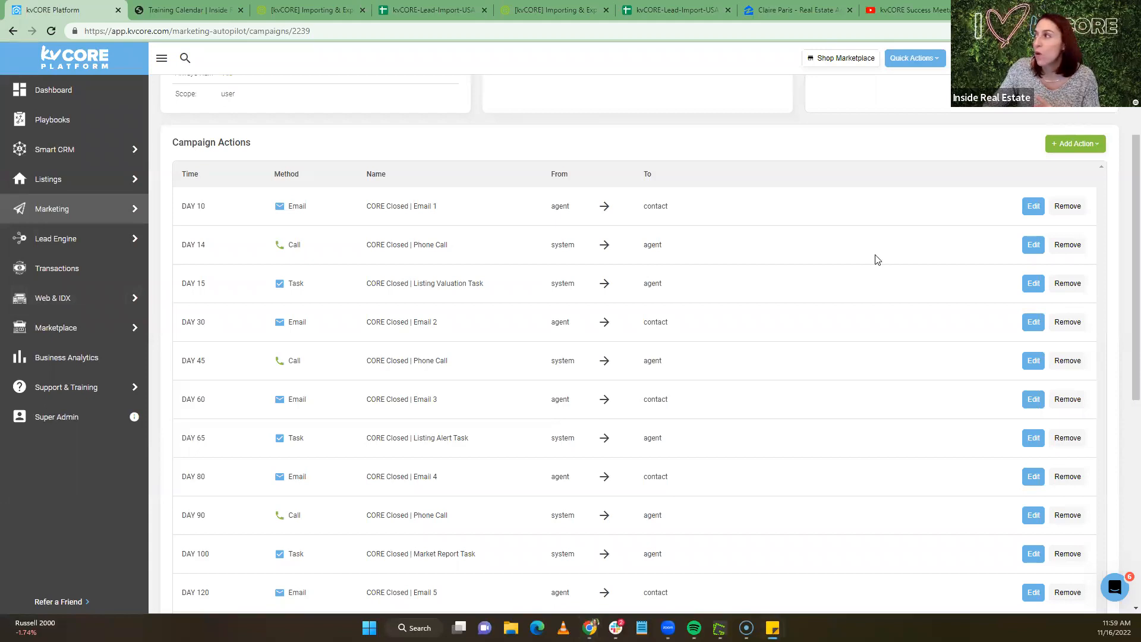
# In the smart campaigns list, copy a campaign's sharing token and cancel the clone prompt
pyautogui.scroll(3, 874, 258)
pyautogui.moveTo(34, 217)
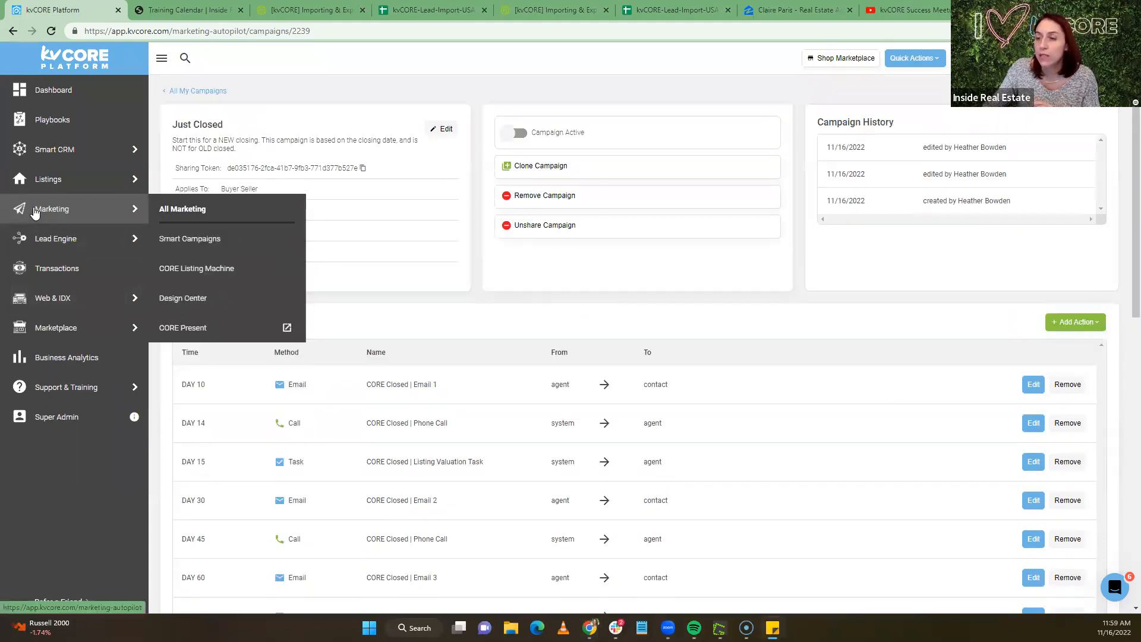
pyautogui.click(223, 235)
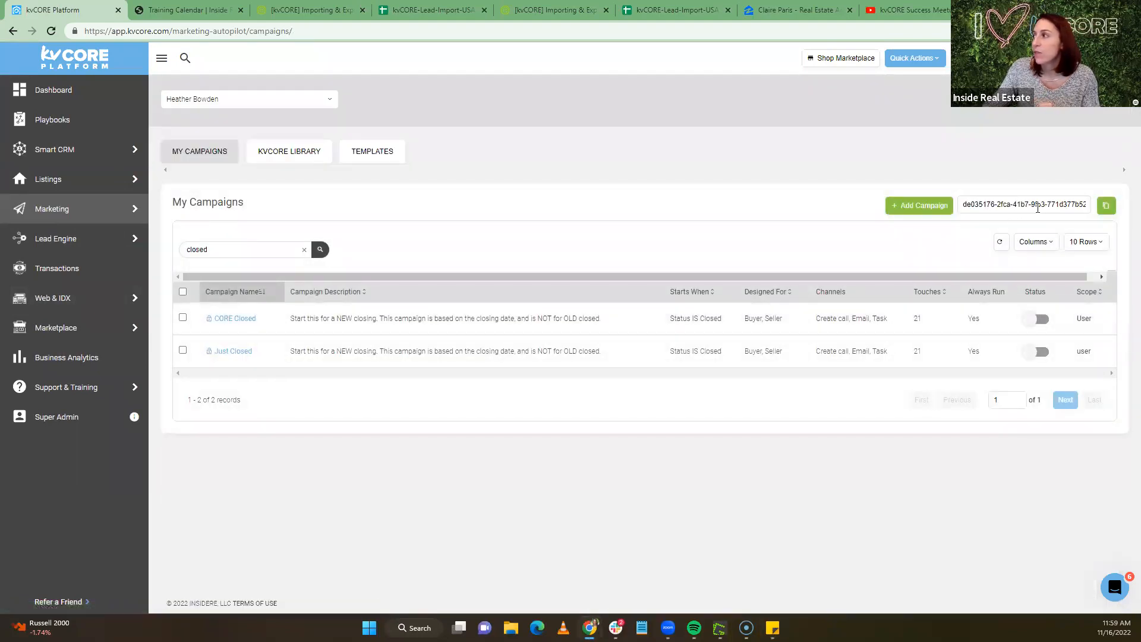
pyautogui.click(1106, 208)
pyautogui.click(1105, 209)
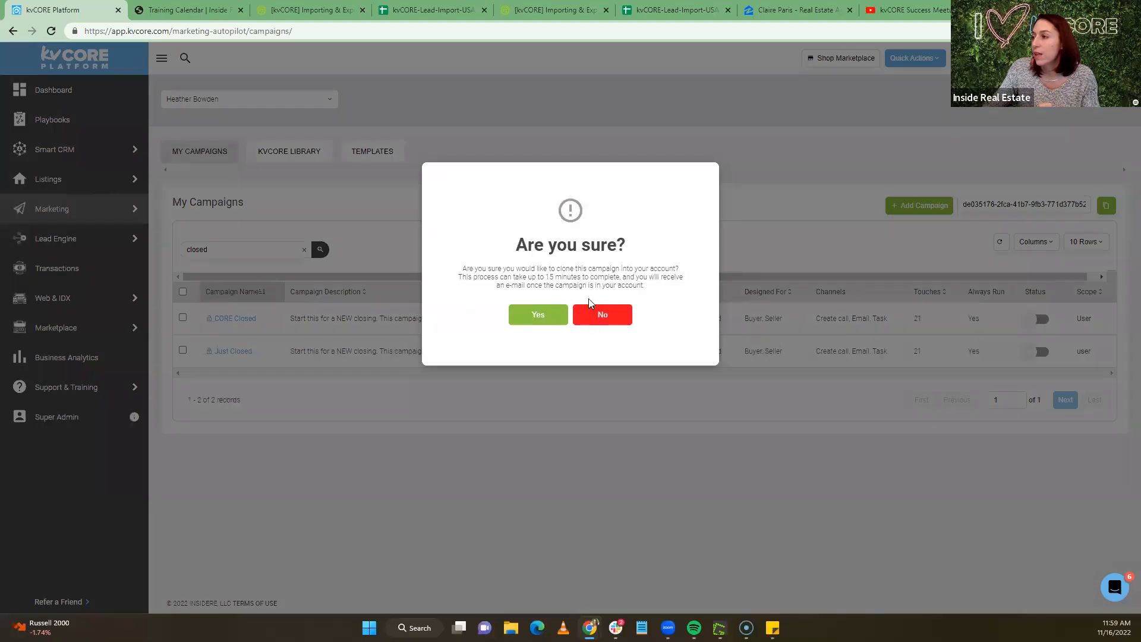
pyautogui.click(605, 316)
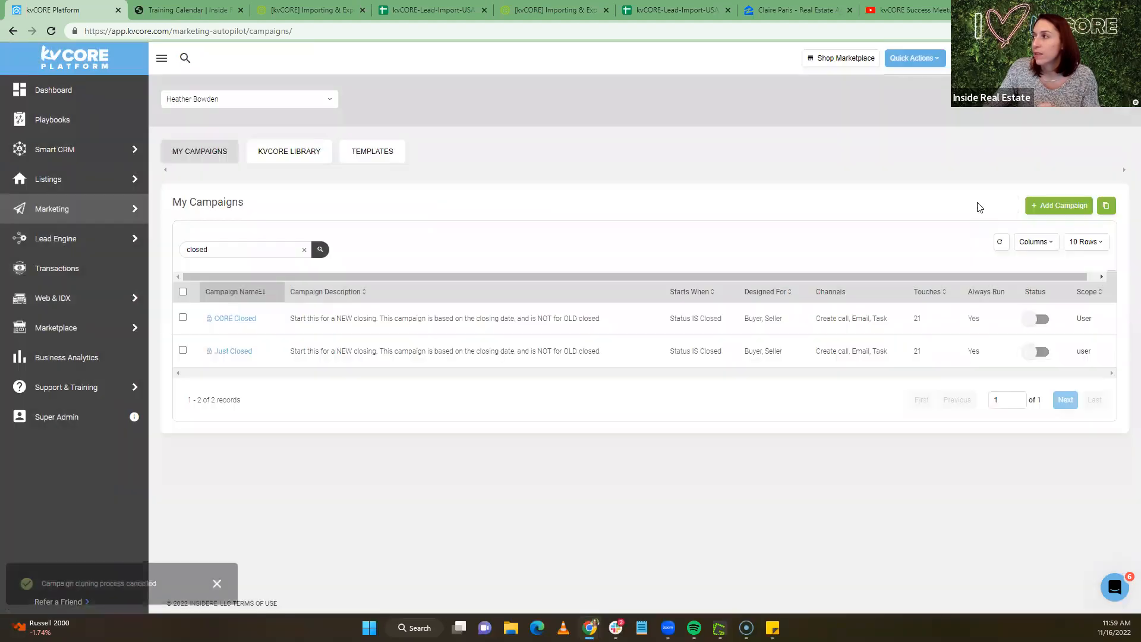
# Paste into the campaign token field, then delete the mistaken Zillow URL that appeared
pyautogui.click(1107, 207)
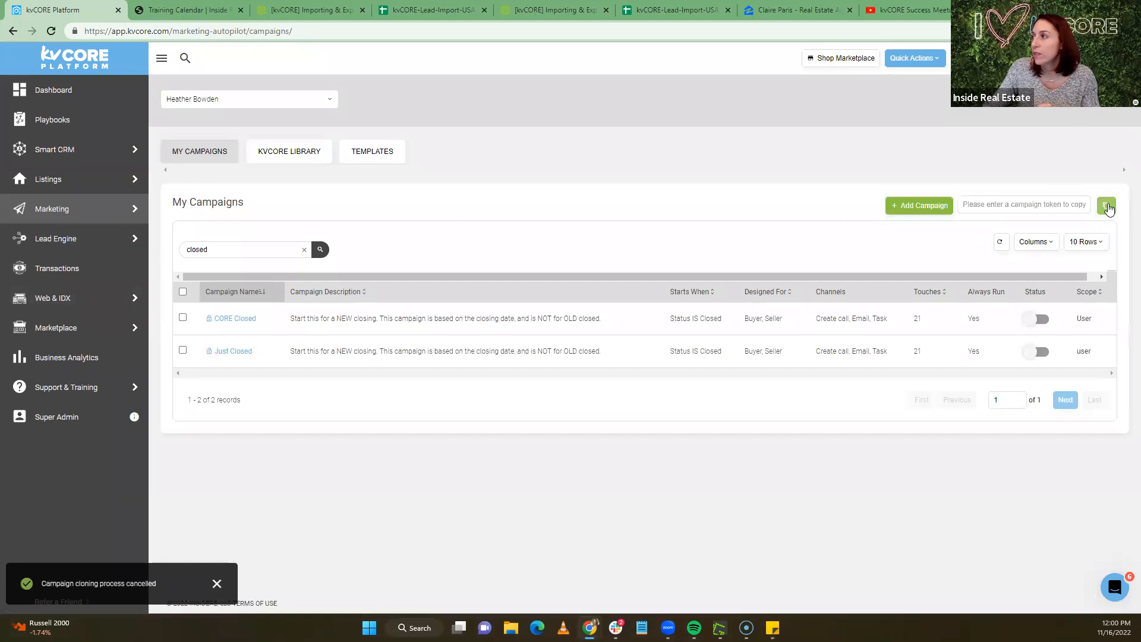
pyautogui.click(1041, 205)
pyautogui.hotkey('ctrl', 'v')
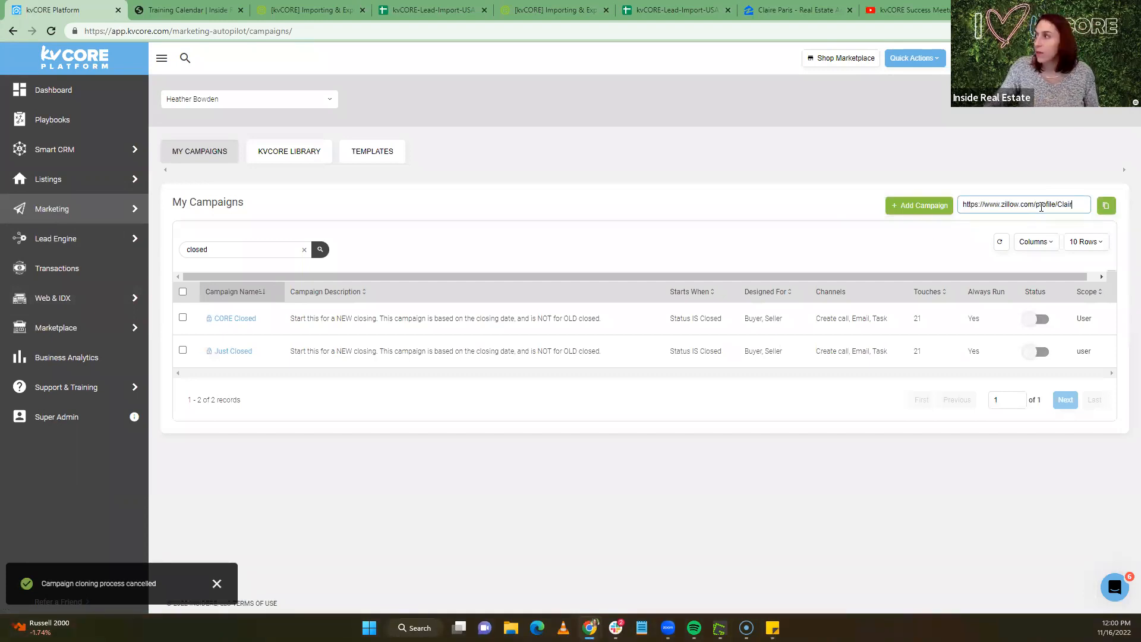
pyautogui.moveTo(1083, 203); pyautogui.dragTo(752, 209)
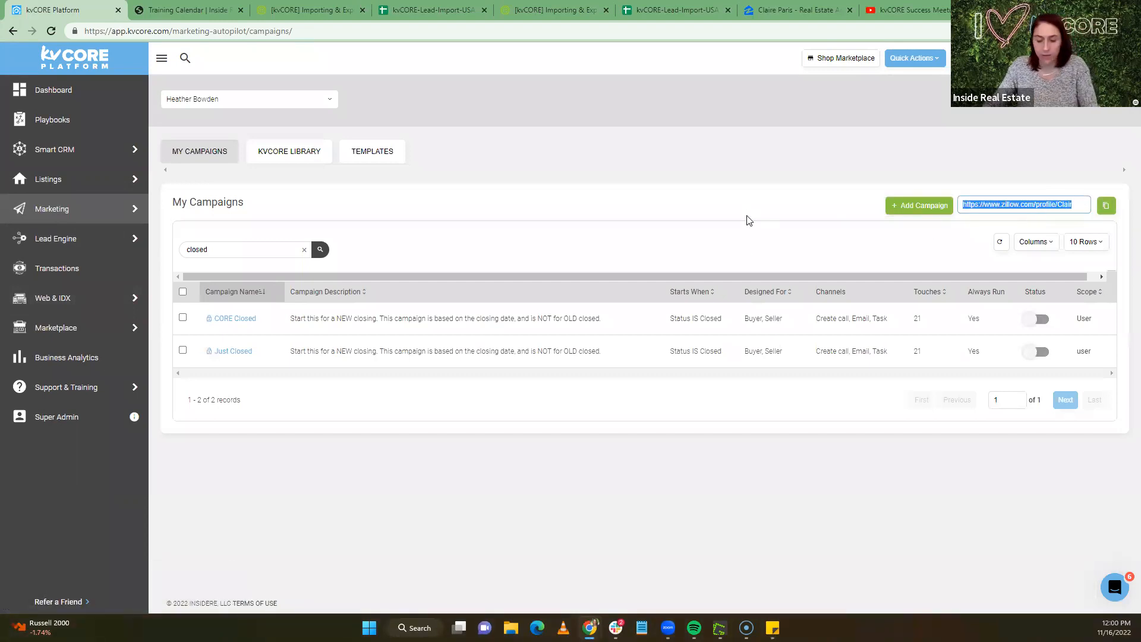
pyautogui.press('BackSpace')
# Paste the copied campaign sharing token into the token field via right-click Paste
pyautogui.hotkey('alt', 'Tab')
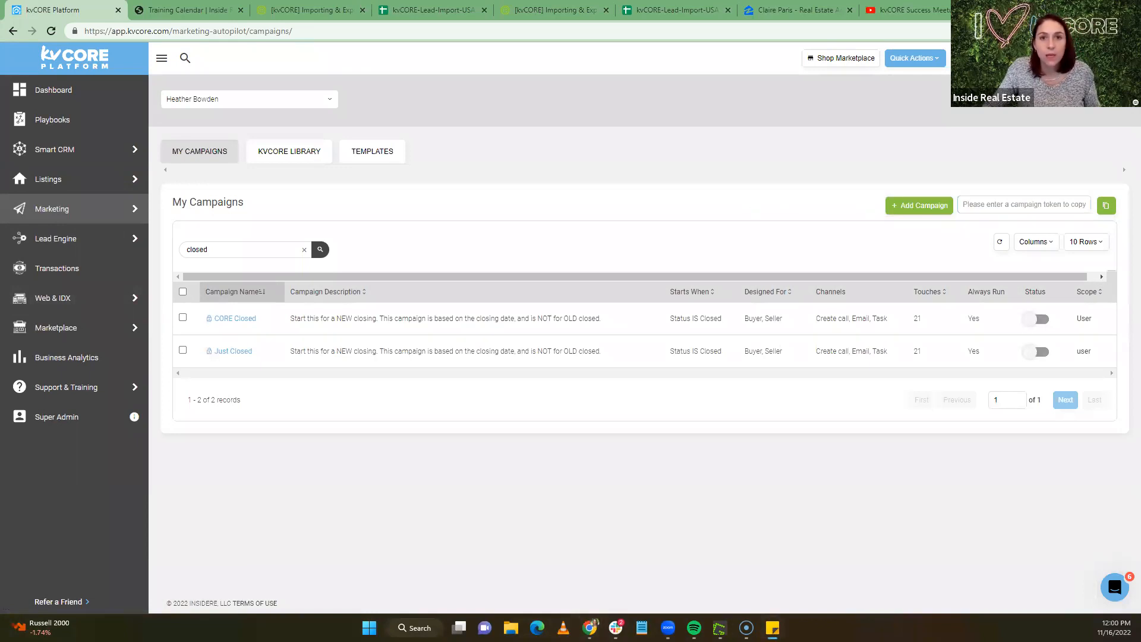
pyautogui.click(1061, 204)
pyautogui.rightClick(1034, 205)
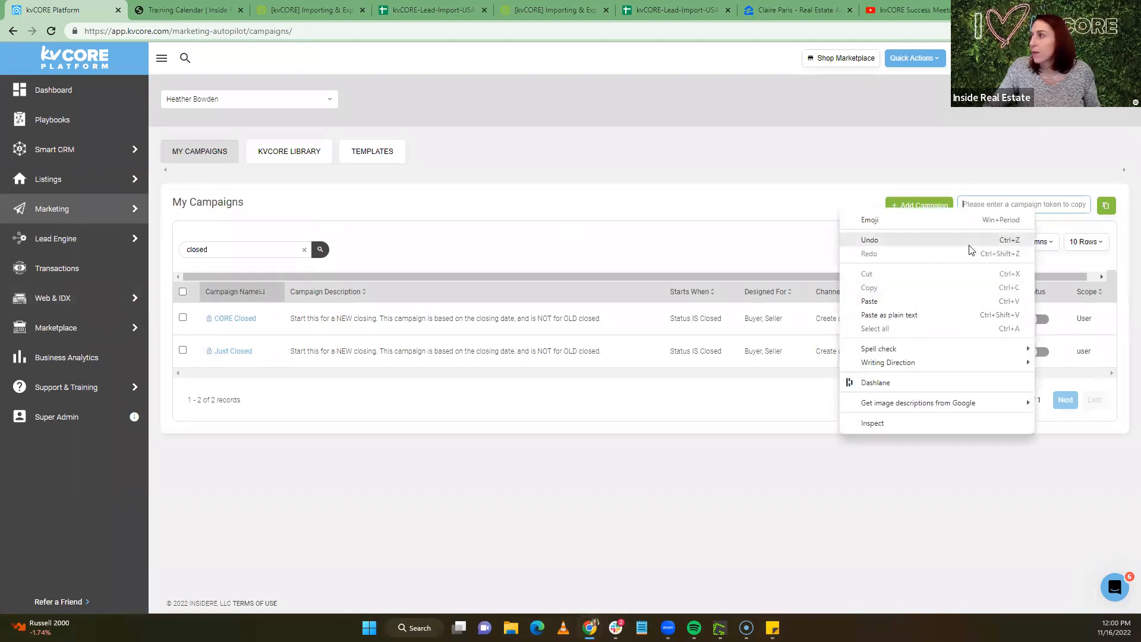
pyautogui.click(909, 301)
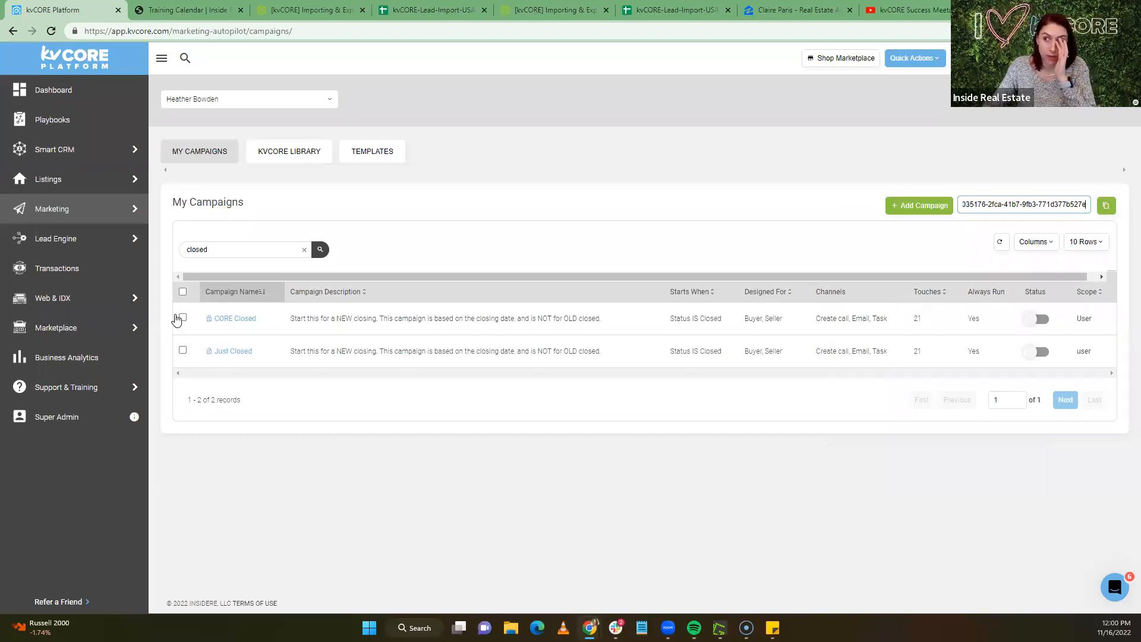
pyautogui.click(236, 352)
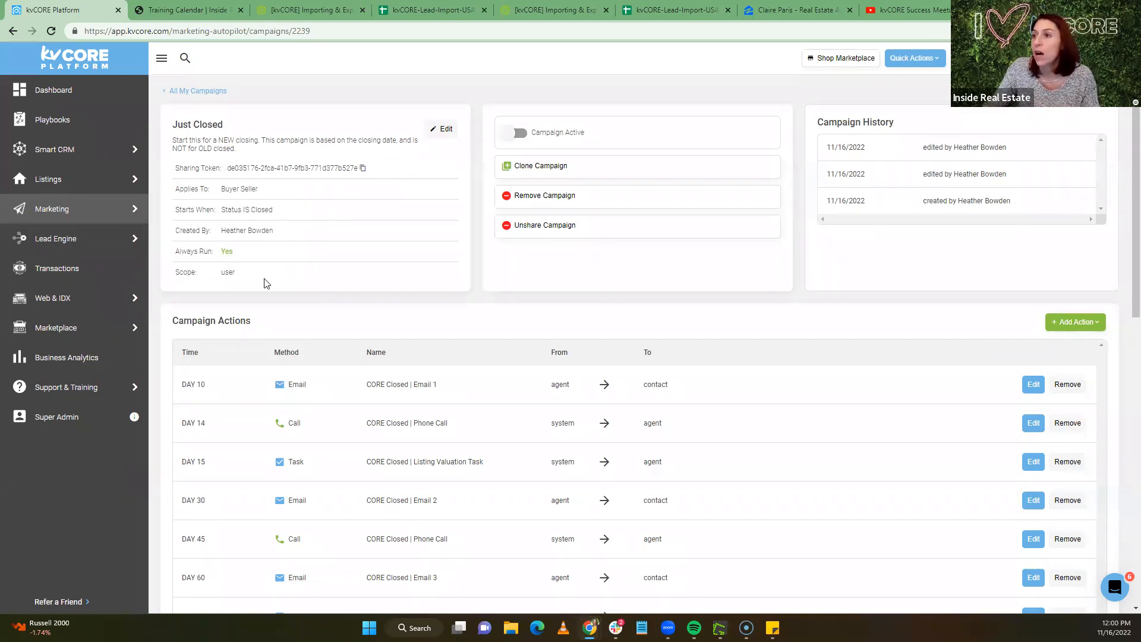
# Delete the Status IS Closed start trigger and choose 'I do not want a start trigger'
pyautogui.moveTo(273, 210); pyautogui.dragTo(220, 211)
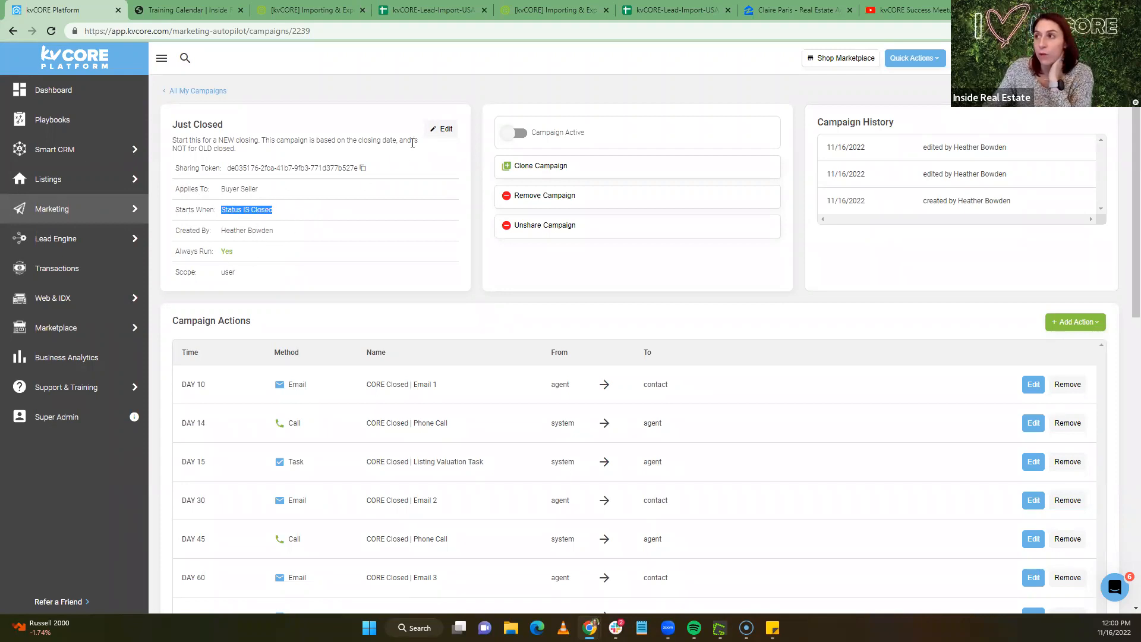
pyautogui.click(442, 130)
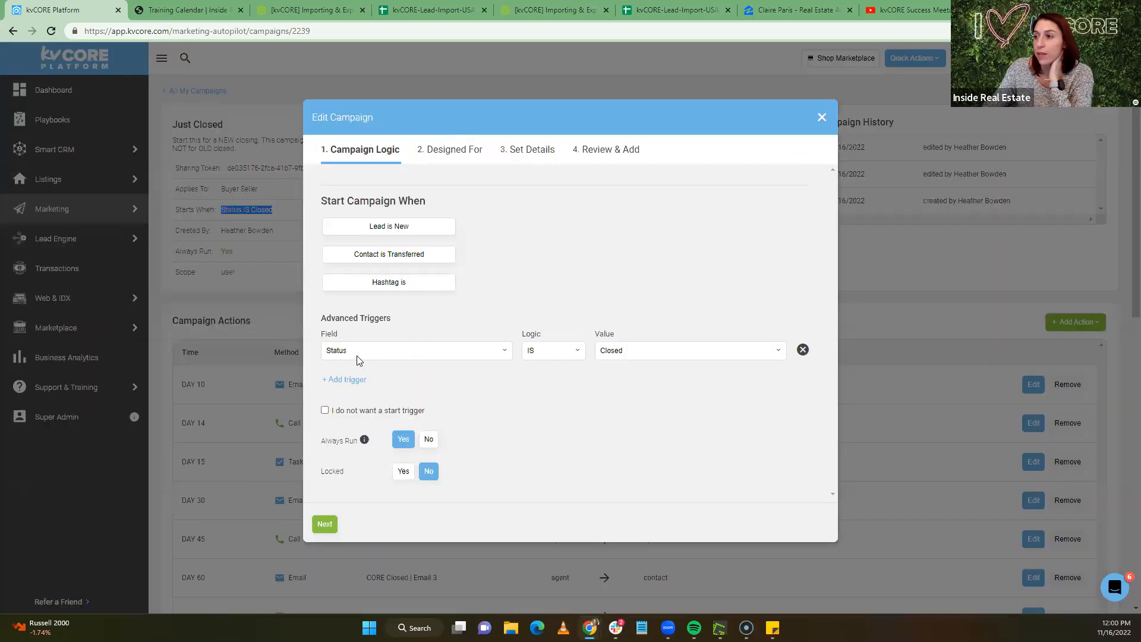
pyautogui.click(802, 350)
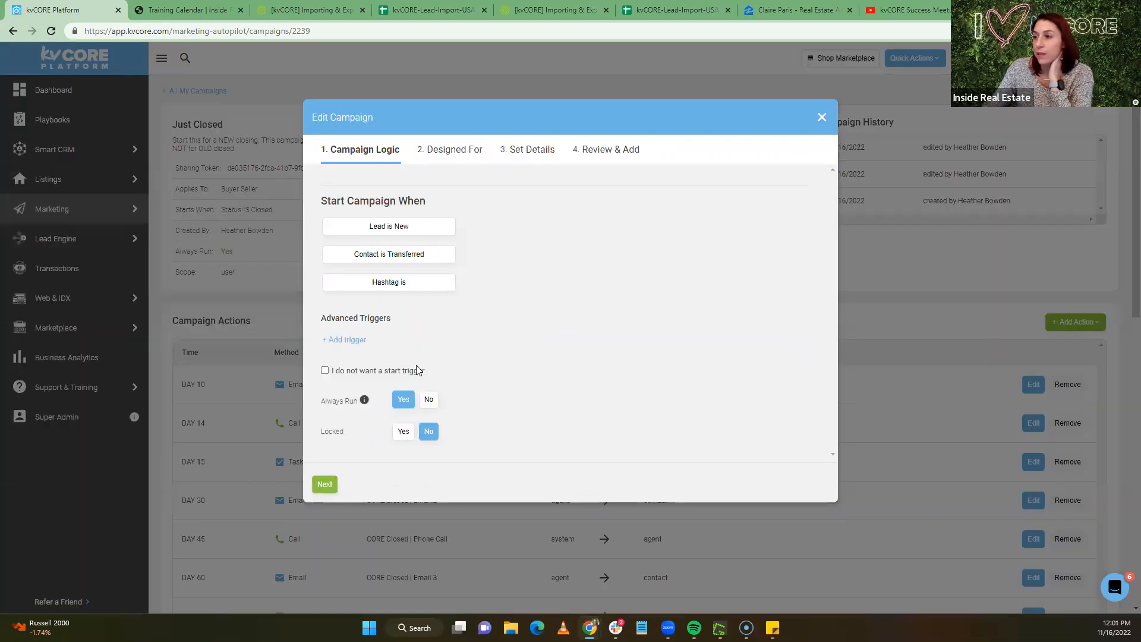
pyautogui.click(325, 371)
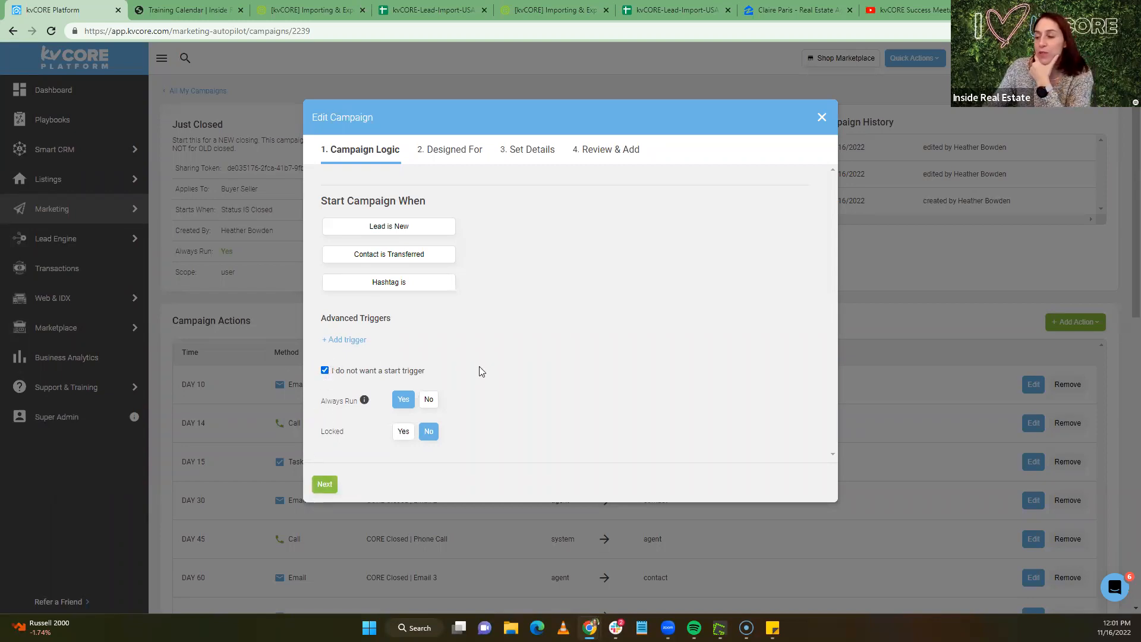
# Step through the remaining setup screens and finish updating the Just Closed campaign
pyautogui.click(325, 484)
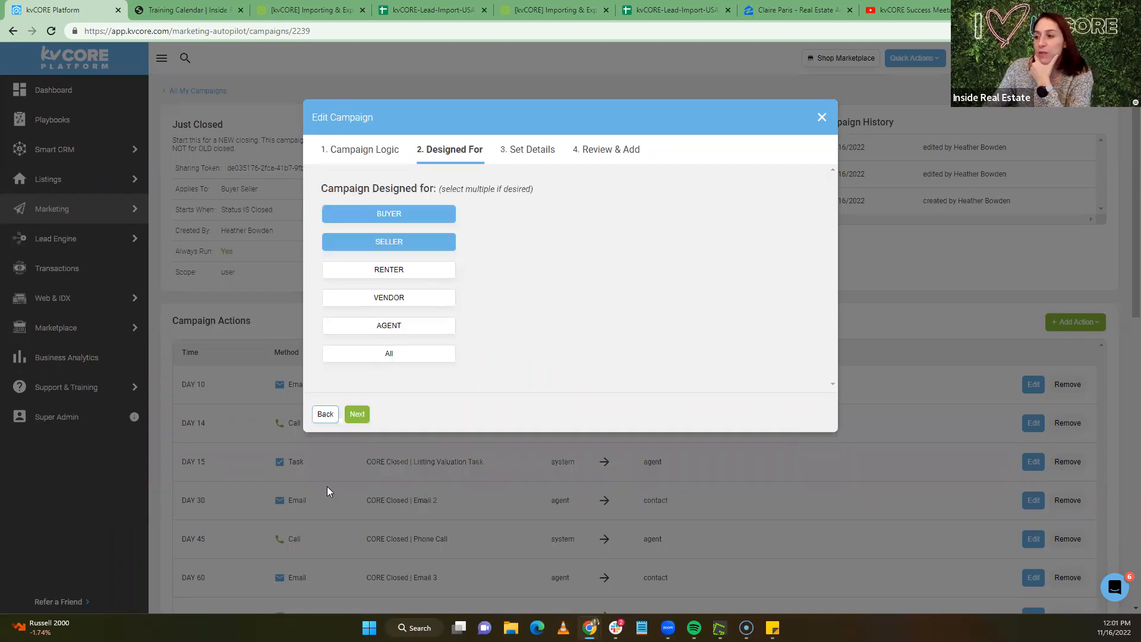
pyautogui.click(357, 414)
pyautogui.click(361, 469)
pyautogui.click(362, 469)
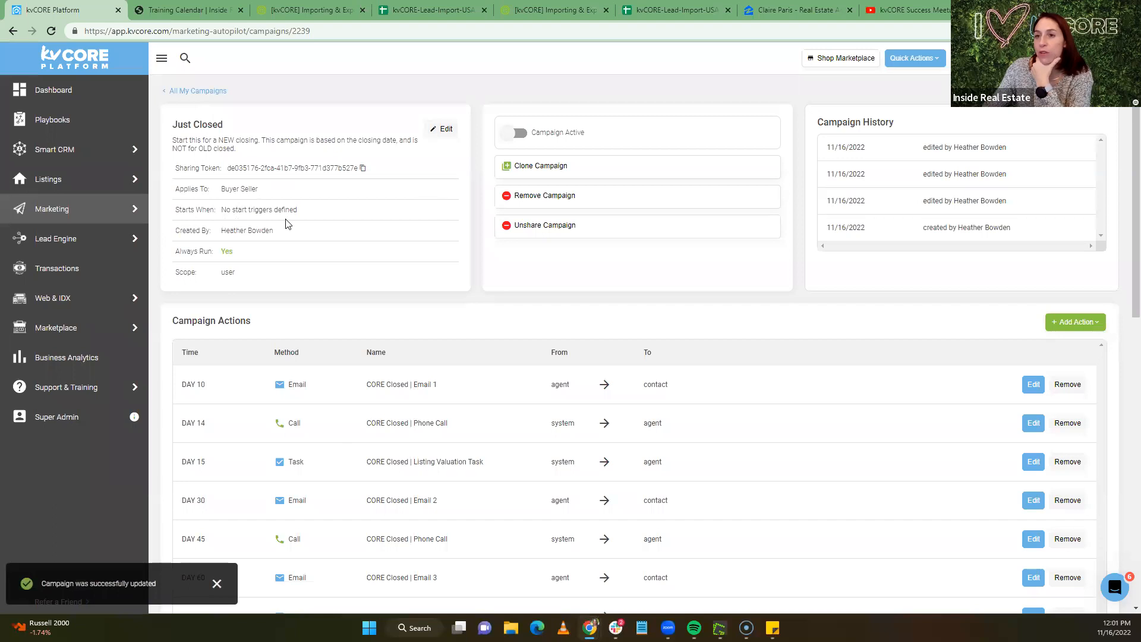
pyautogui.scroll(-1, 286, 224)
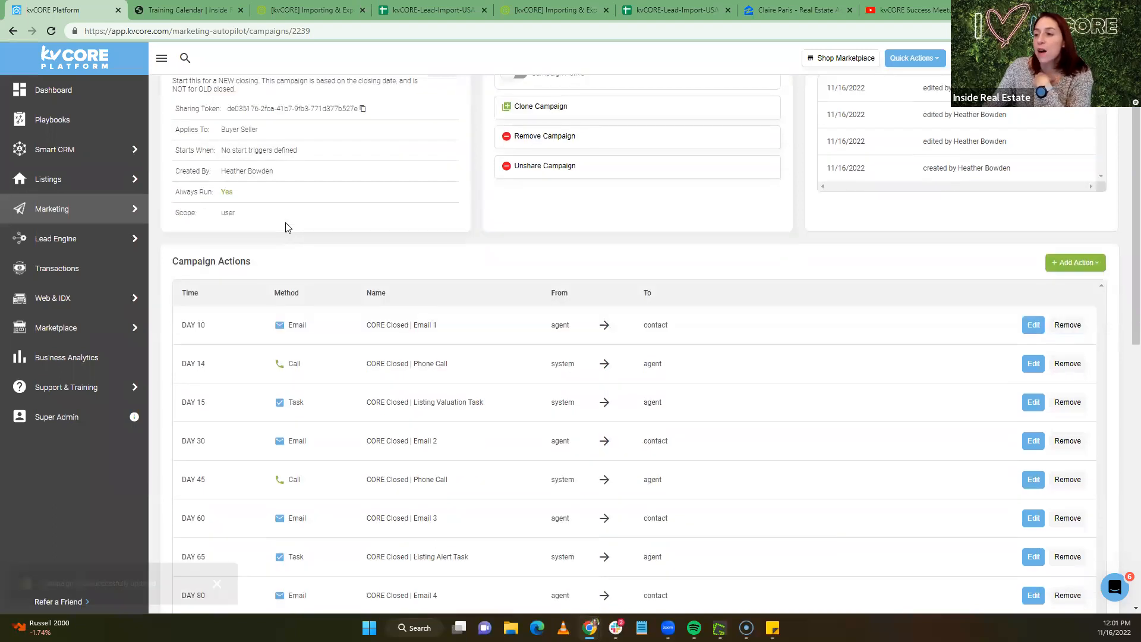
pyautogui.scroll(-2, 282, 229)
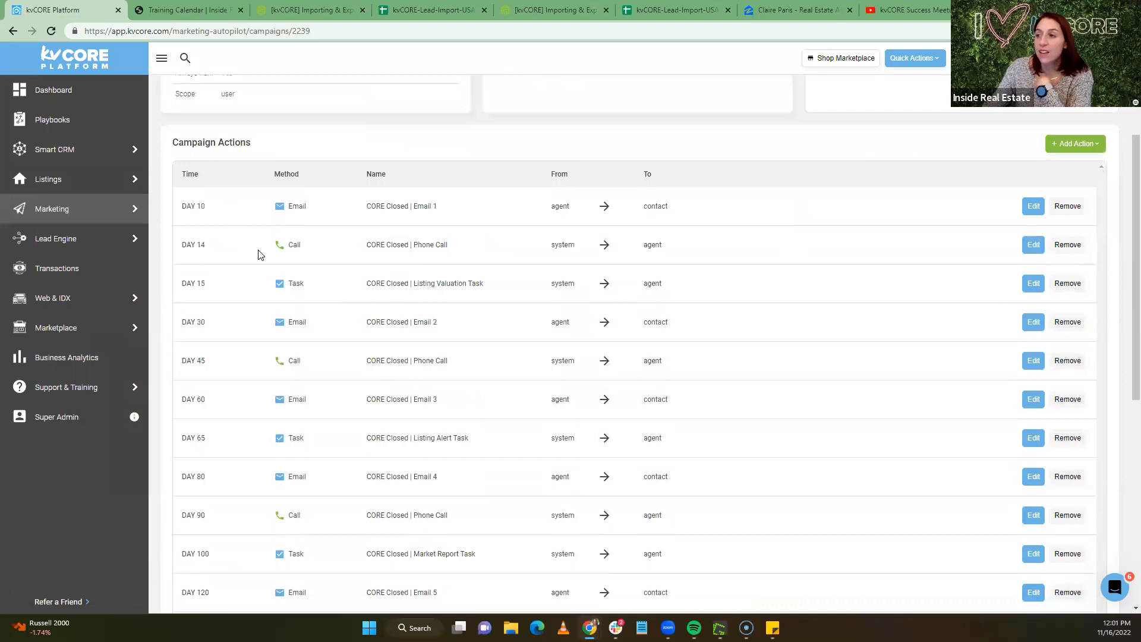
pyautogui.scroll(-1, 259, 254)
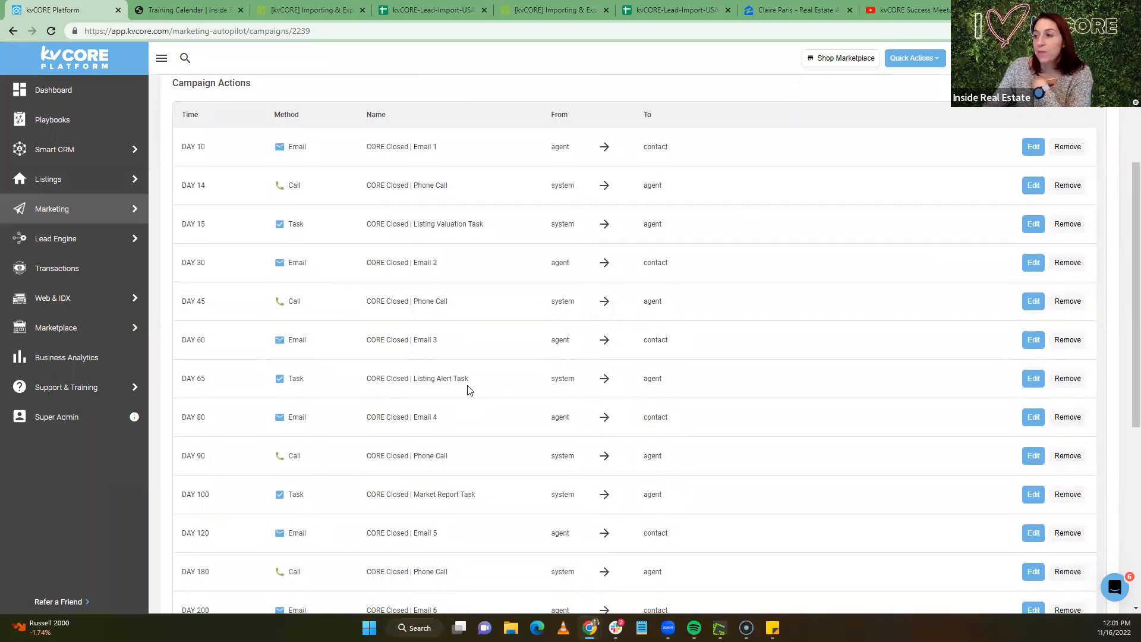
# Open the DAY 30 CORE Closed | Email 2 action, read through its body, and save it
pyautogui.click(1034, 263)
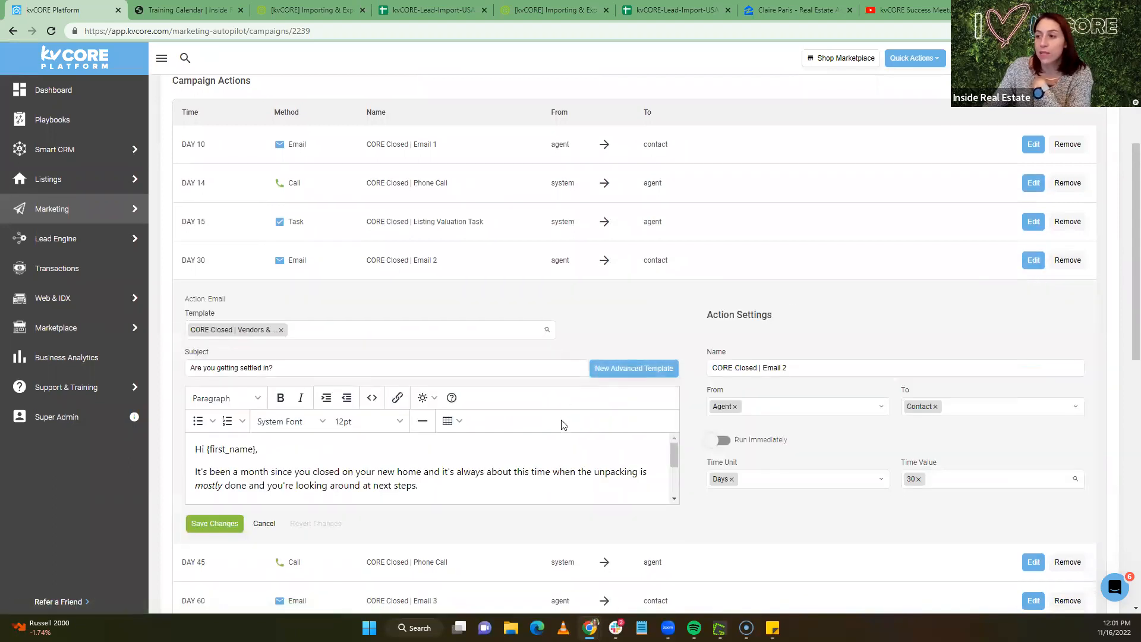
pyautogui.scroll(-1, 487, 383)
pyautogui.scroll(-4, 497, 419)
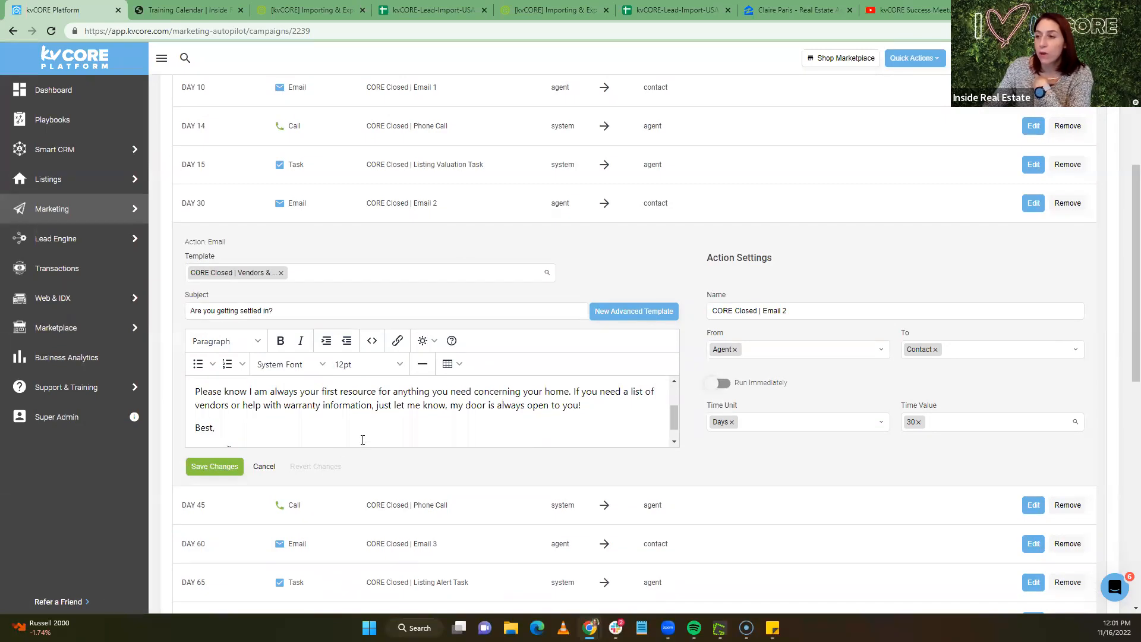
pyautogui.scroll(-5, 342, 415)
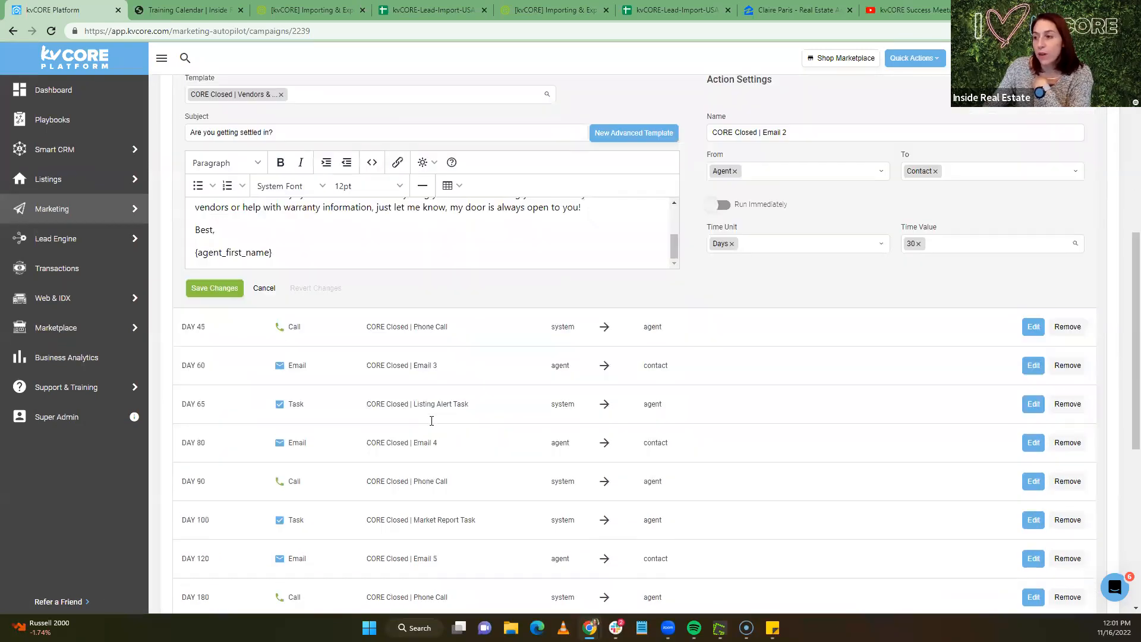
pyautogui.scroll(-3, 415, 418)
pyautogui.scroll(-1, 476, 542)
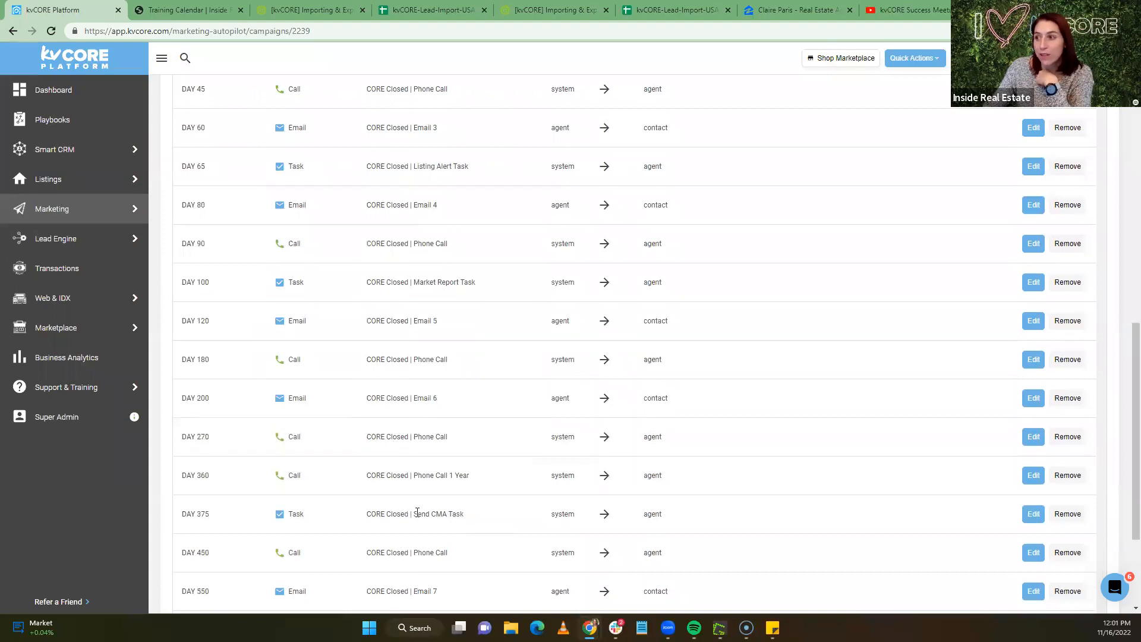
pyautogui.scroll(-2, 459, 425)
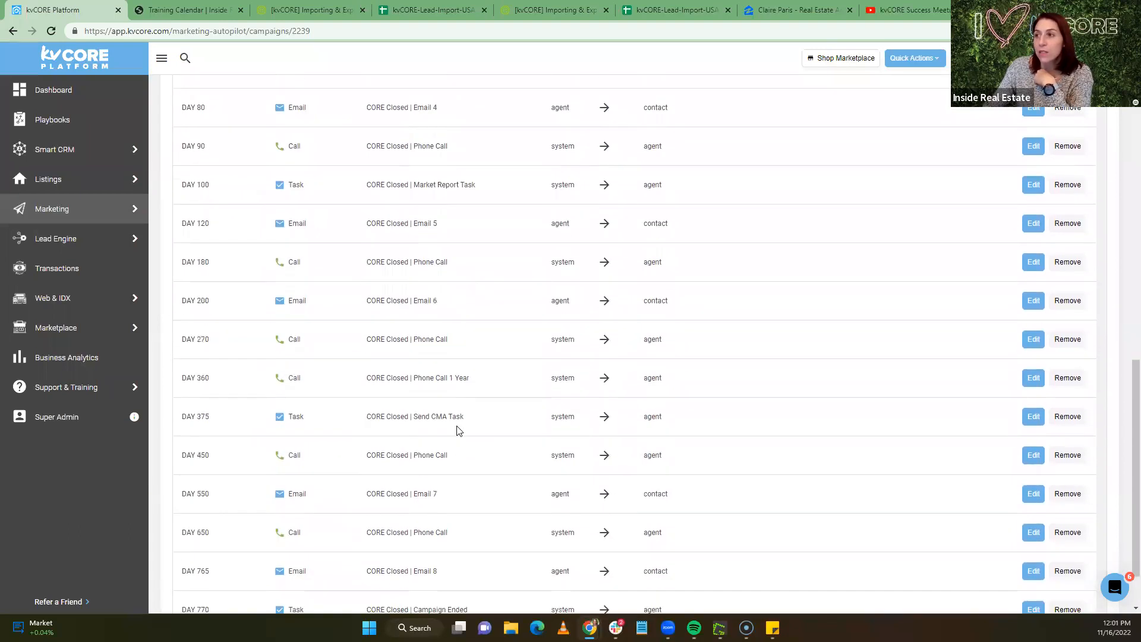
pyautogui.scroll(15, 459, 428)
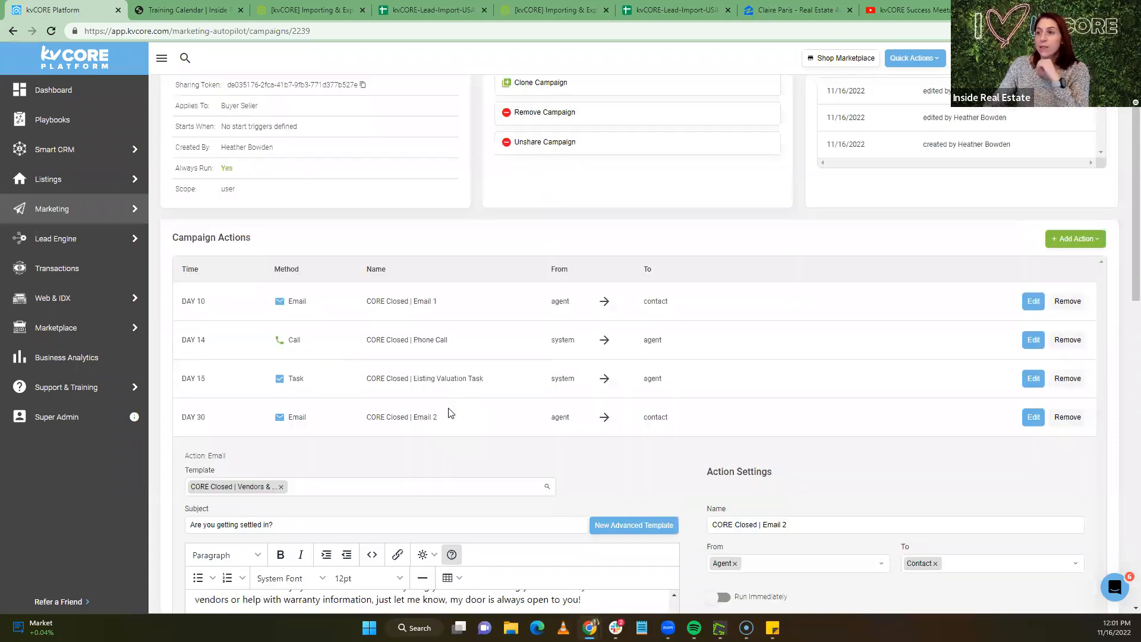
pyautogui.scroll(1, 449, 412)
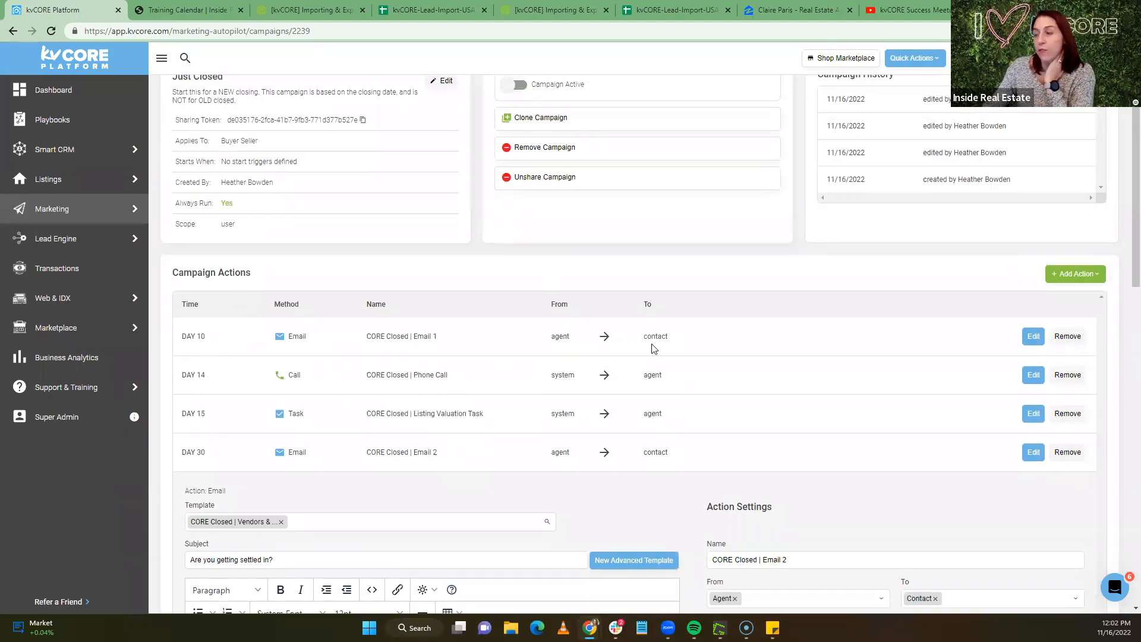
pyautogui.scroll(-4, 399, 272)
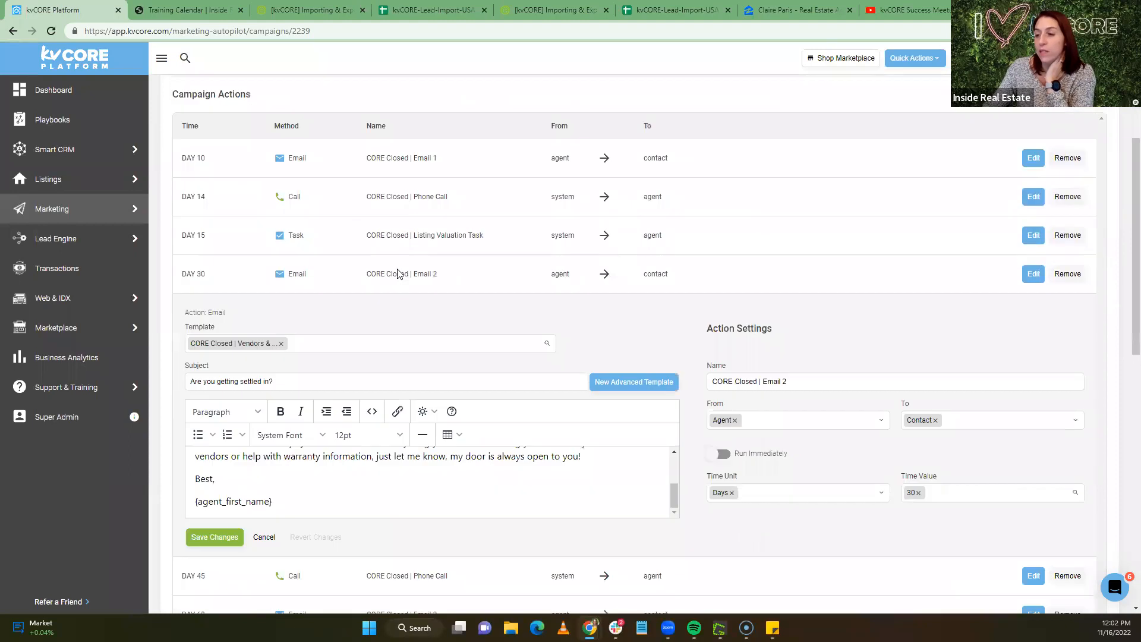
pyautogui.click(202, 483)
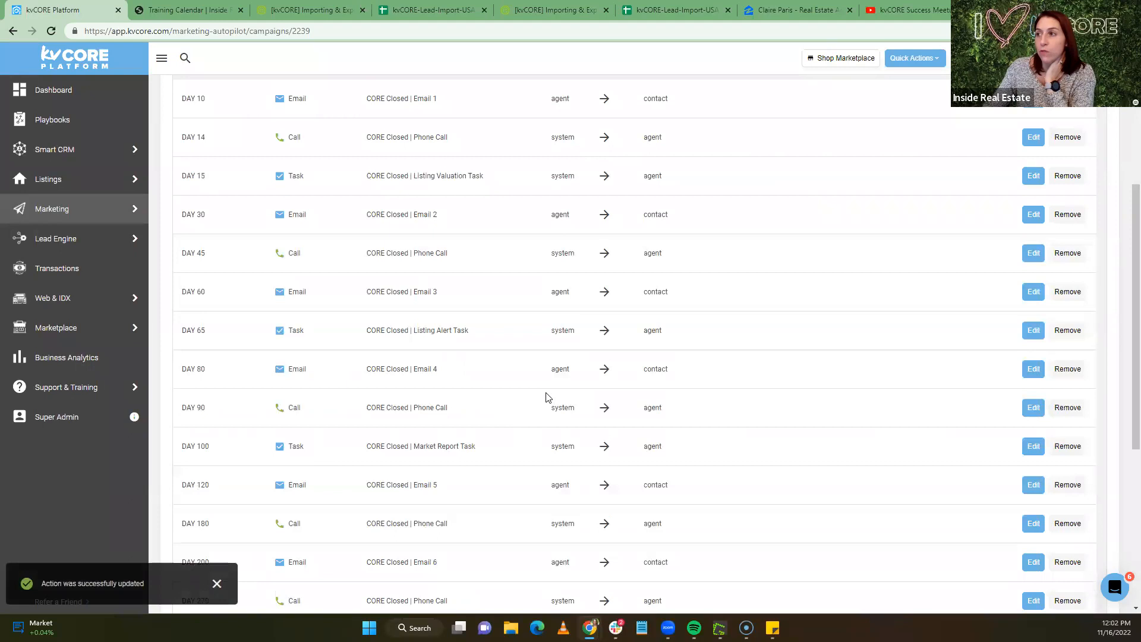
pyautogui.scroll(4, 548, 397)
pyautogui.scroll(1, 548, 397)
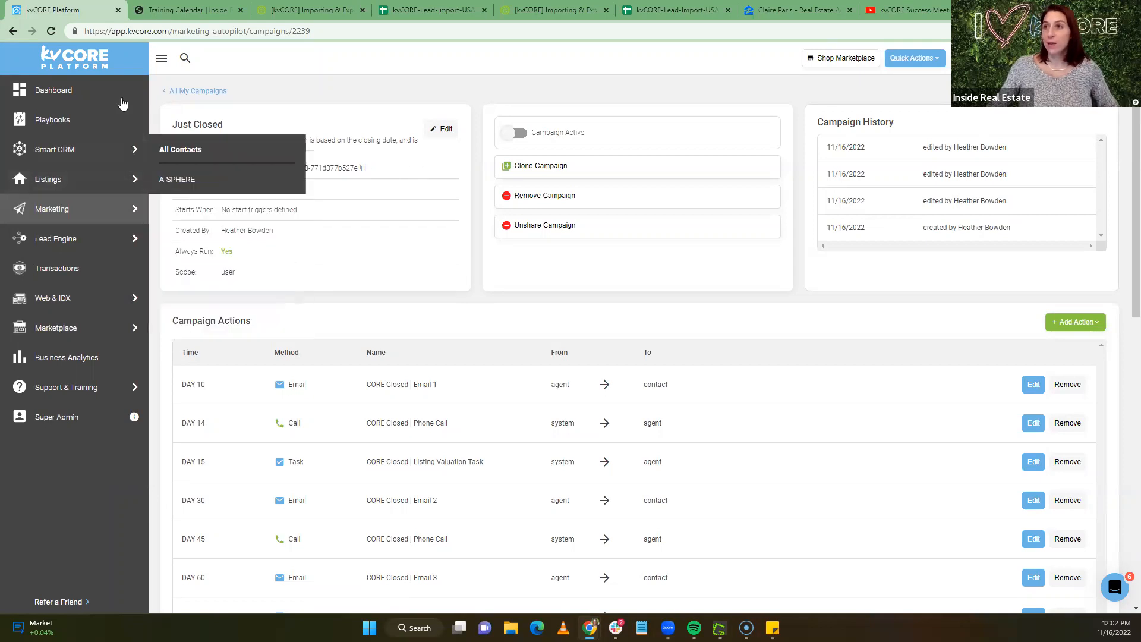
# Reopen the Just Closed campaign from My Campaigns and highlight its sharing token
pyautogui.moveTo(68, 217)
pyautogui.click(207, 91)
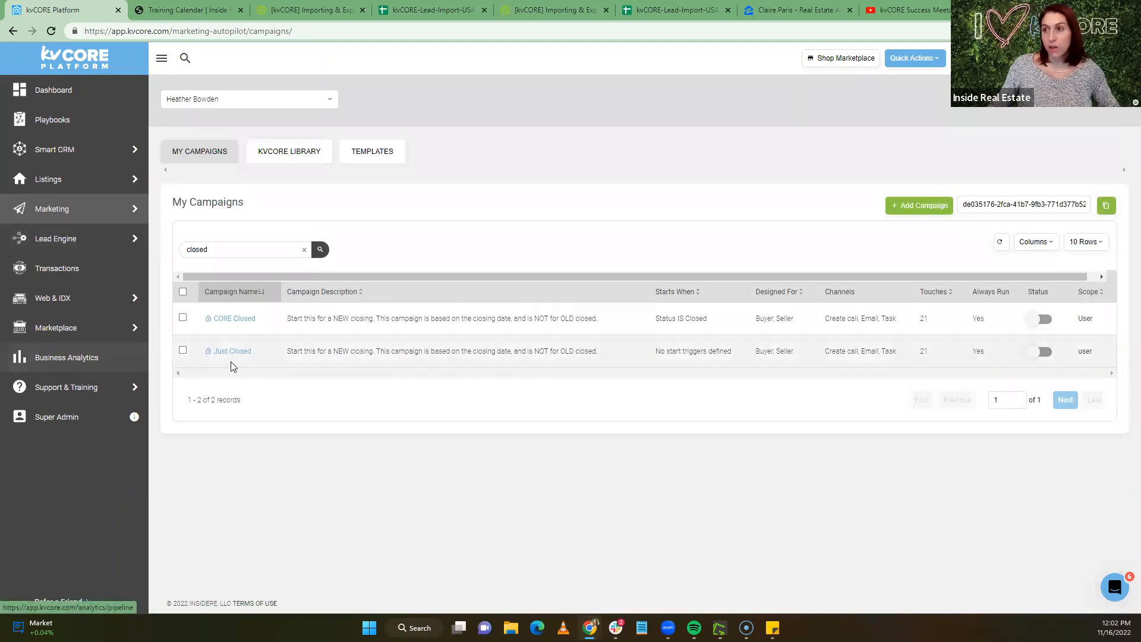
pyautogui.click(239, 352)
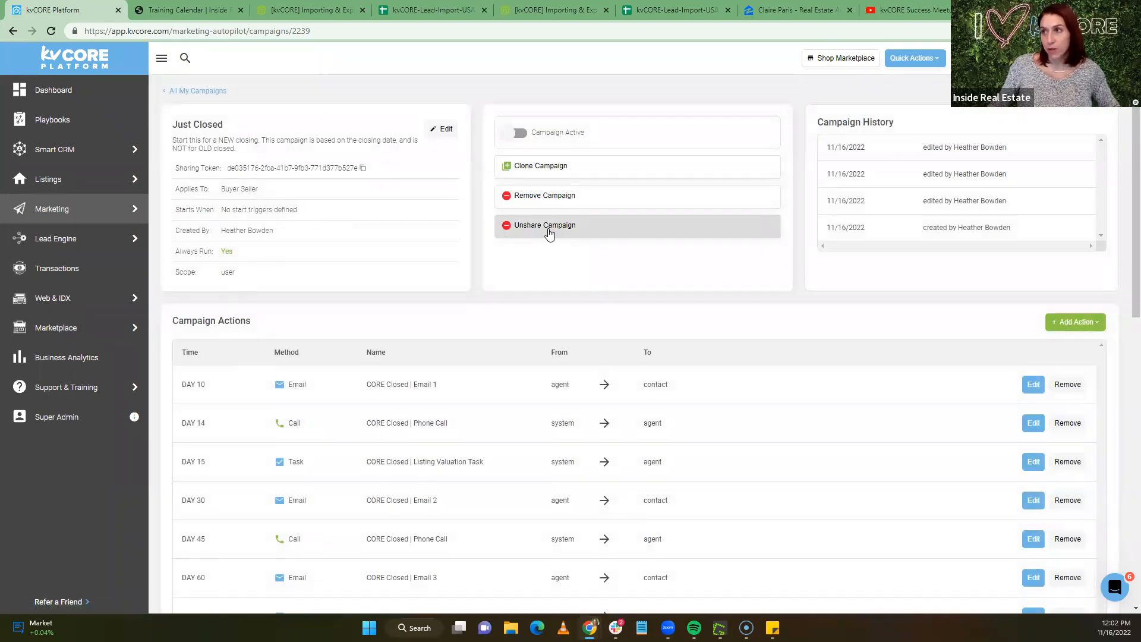
pyautogui.moveTo(227, 168); pyautogui.dragTo(359, 169)
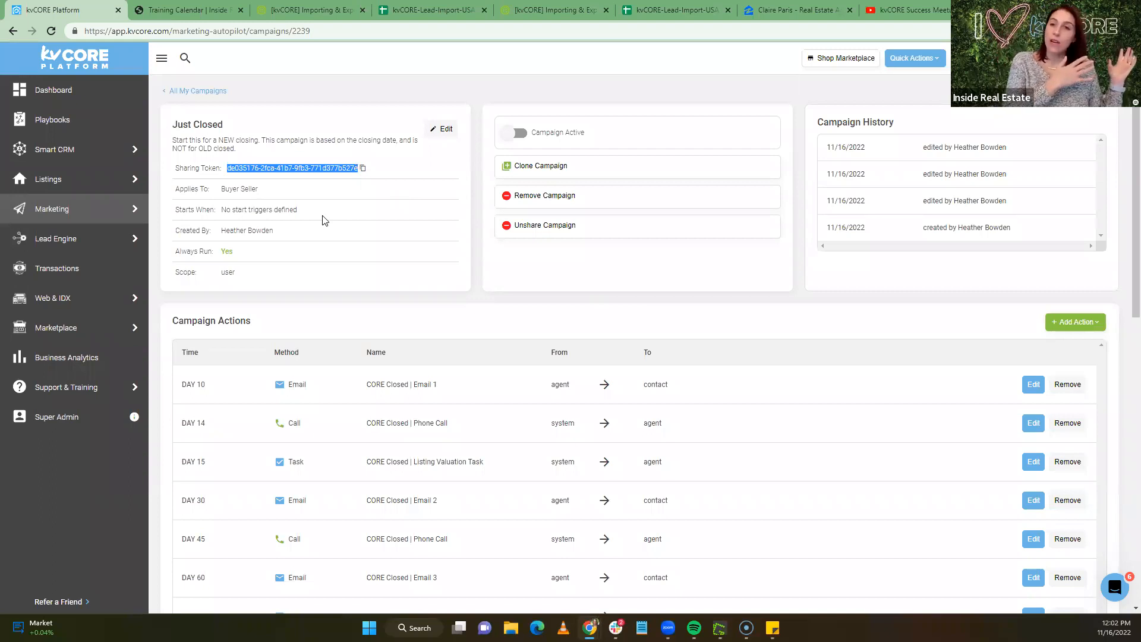
# In the campaigns list, clear the 'closed' search, reload, and paste the token into Copy Campaign
pyautogui.moveTo(88, 209)
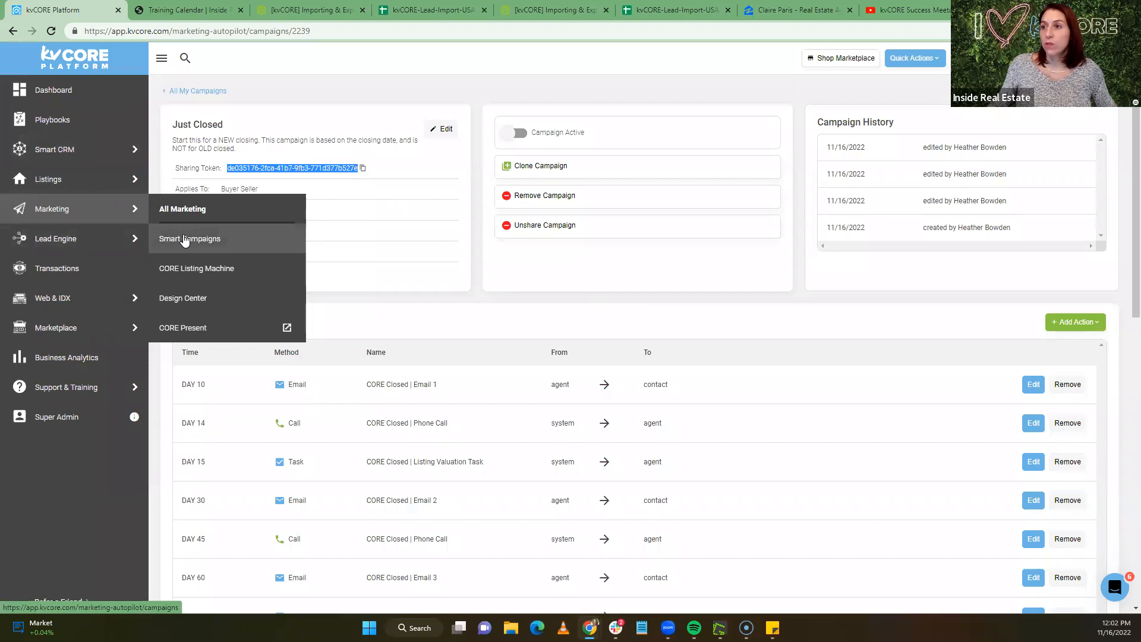
pyautogui.click(185, 239)
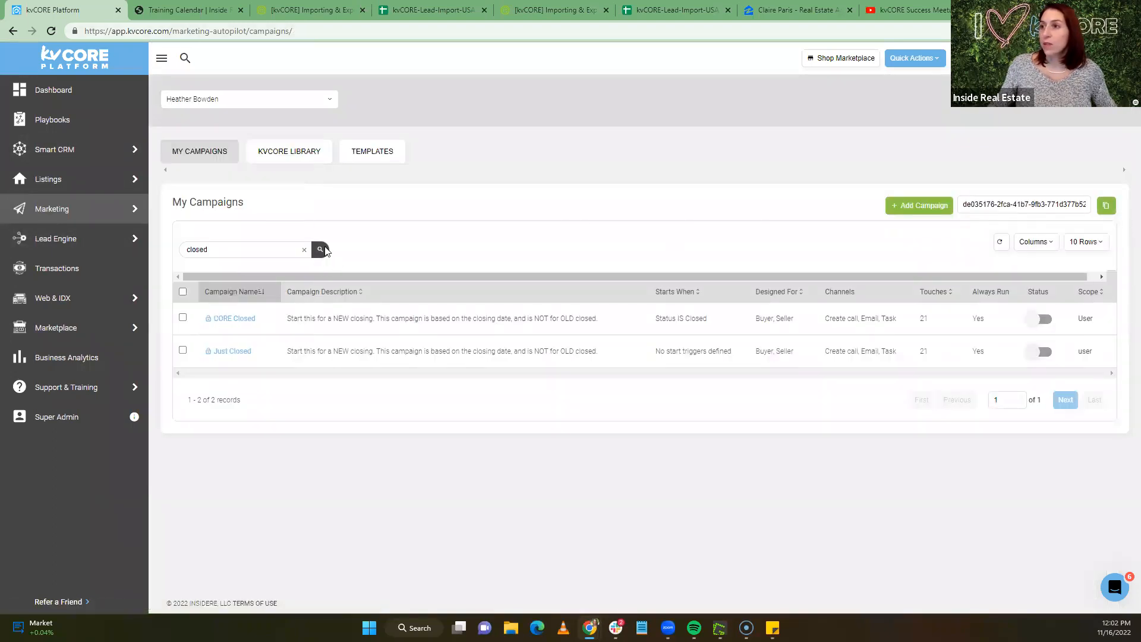
pyautogui.click(304, 250)
pyautogui.click(53, 33)
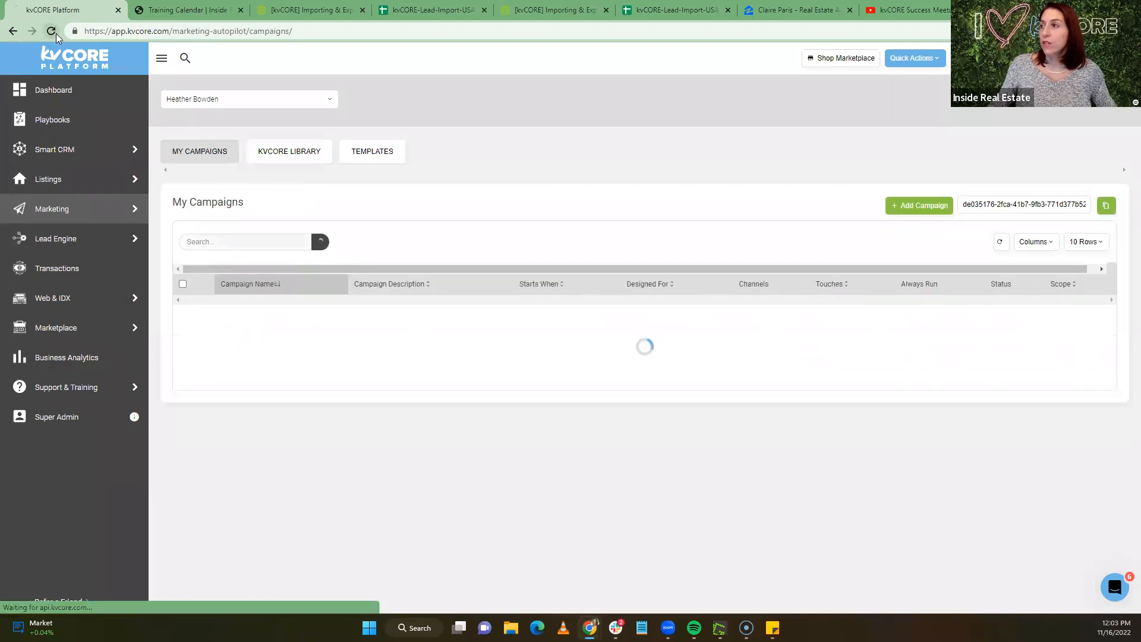
pyautogui.click(57, 35)
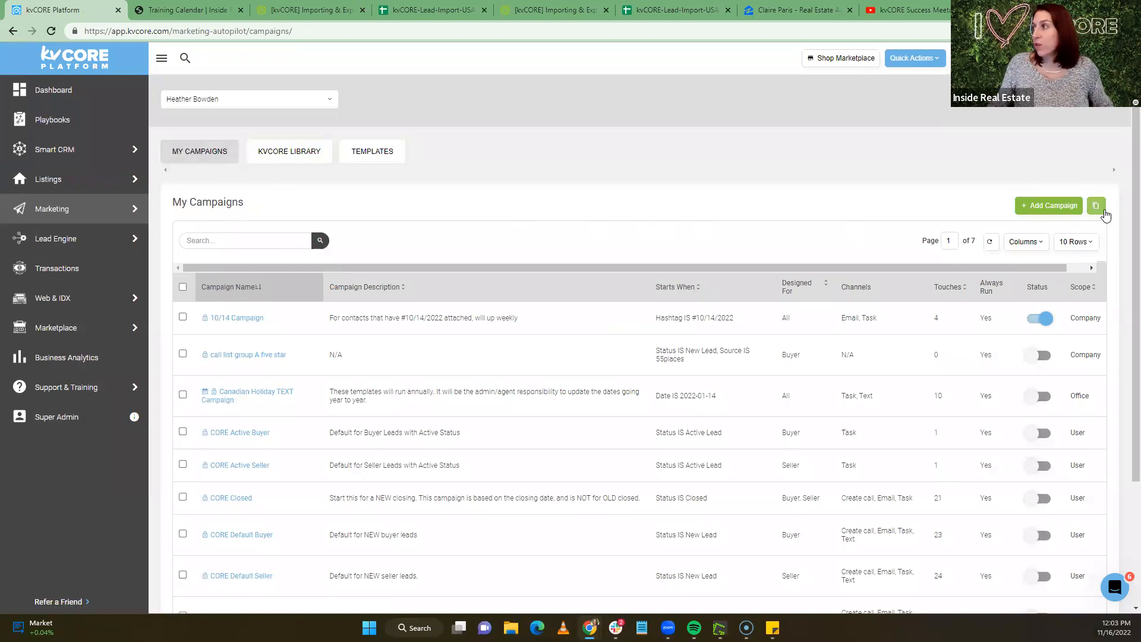
pyautogui.click(1103, 211)
pyautogui.hotkey('ctrl', 'v')
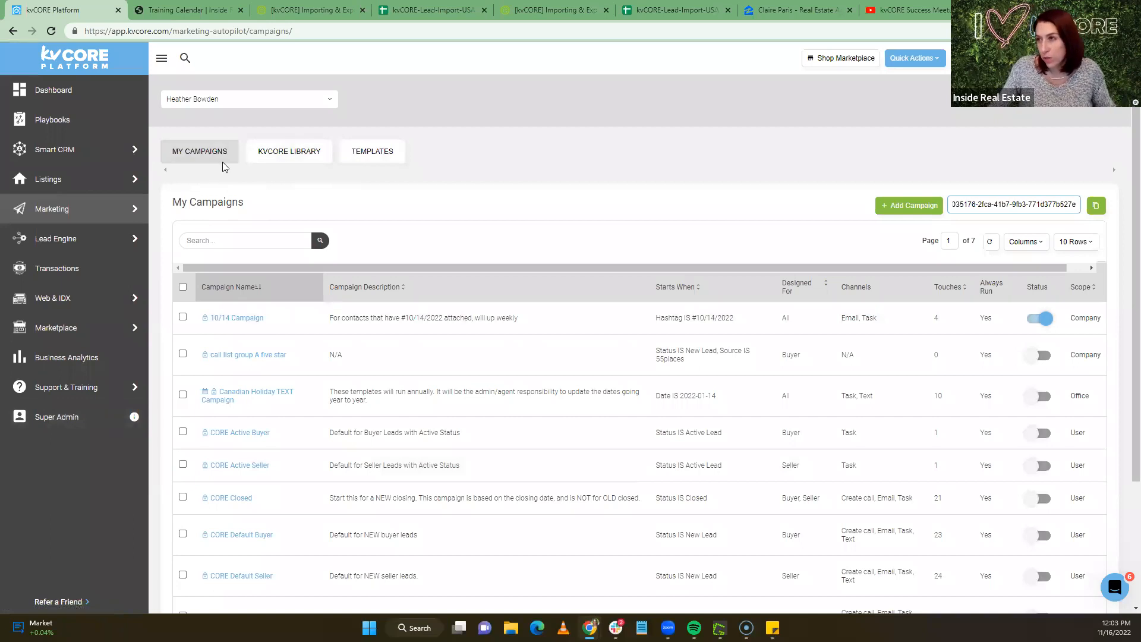
pyautogui.click(273, 155)
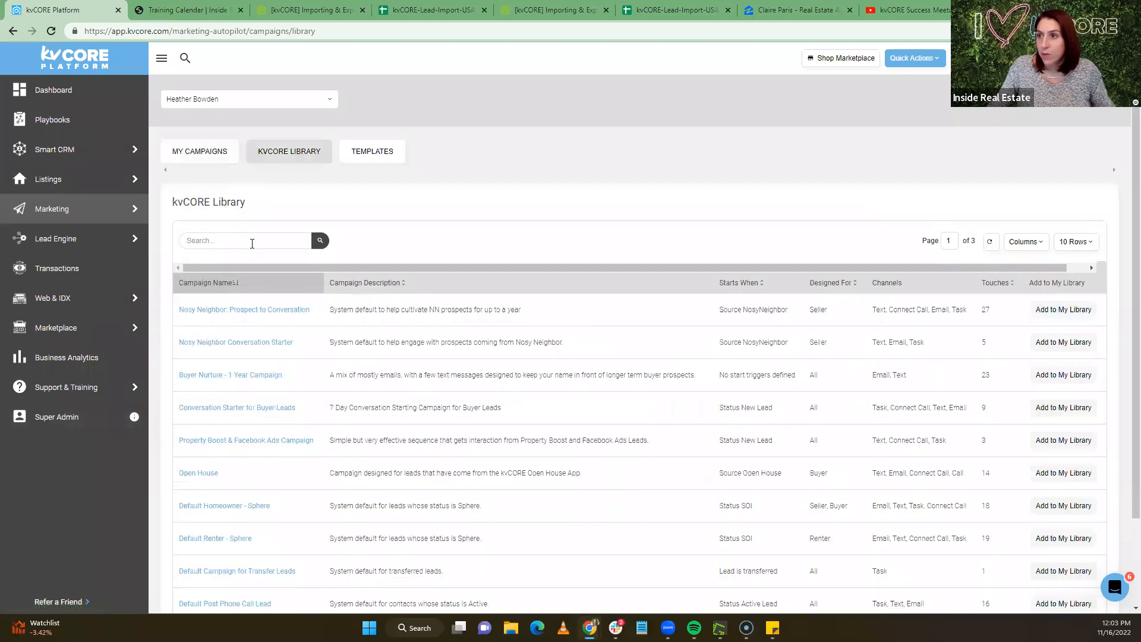
# Search the kvCORE library for 'closed' and review the Default Closed campaign's Day 30 to Day 366 actions
pyautogui.click(252, 241)
pyautogui.write('closed')
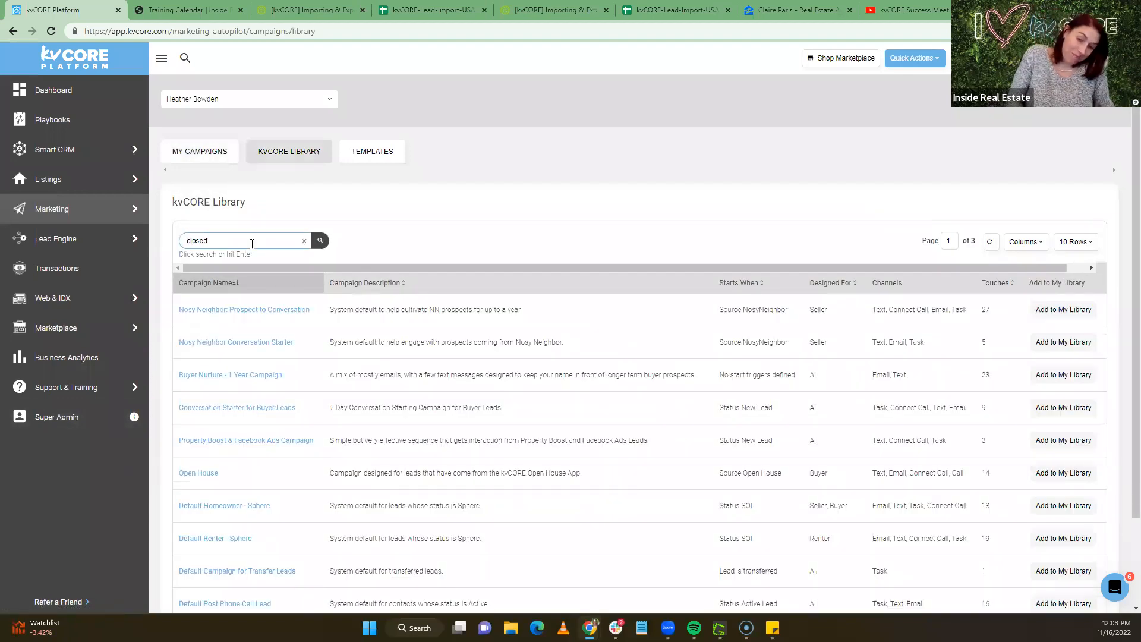
pyautogui.press('Return')
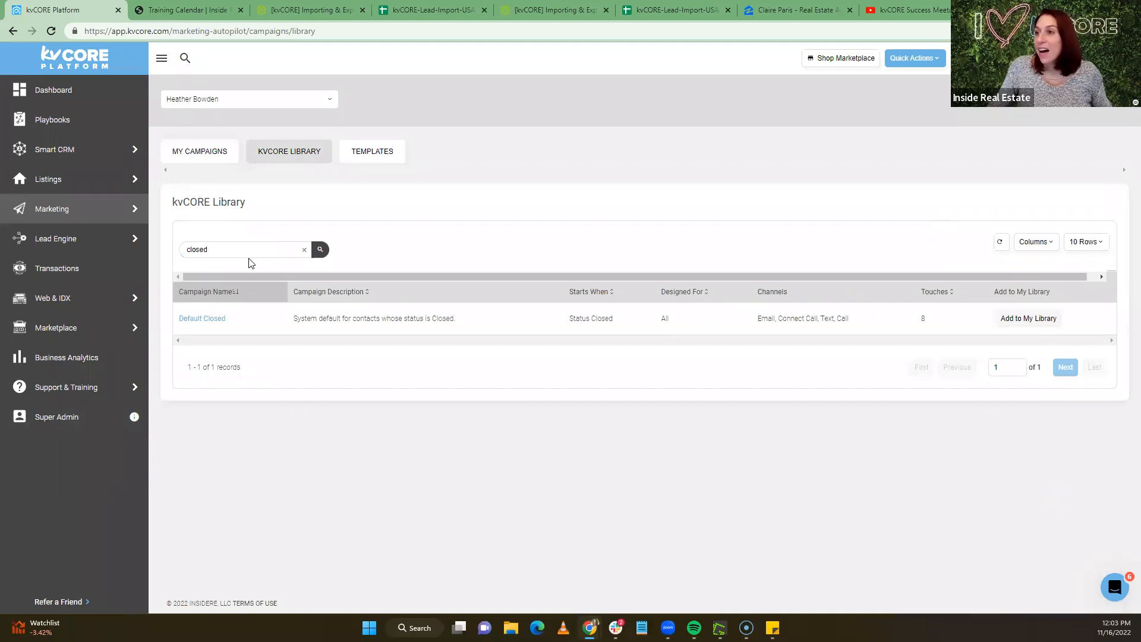
pyautogui.click(220, 318)
pyautogui.scroll(-1, 482, 346)
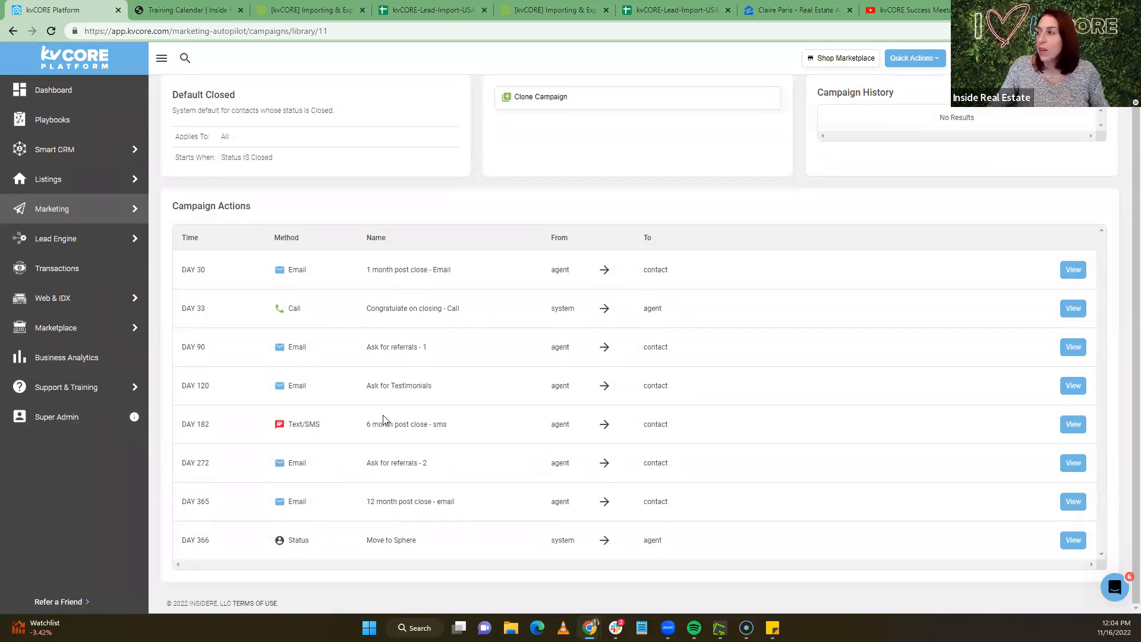
pyautogui.scroll(1, 380, 418)
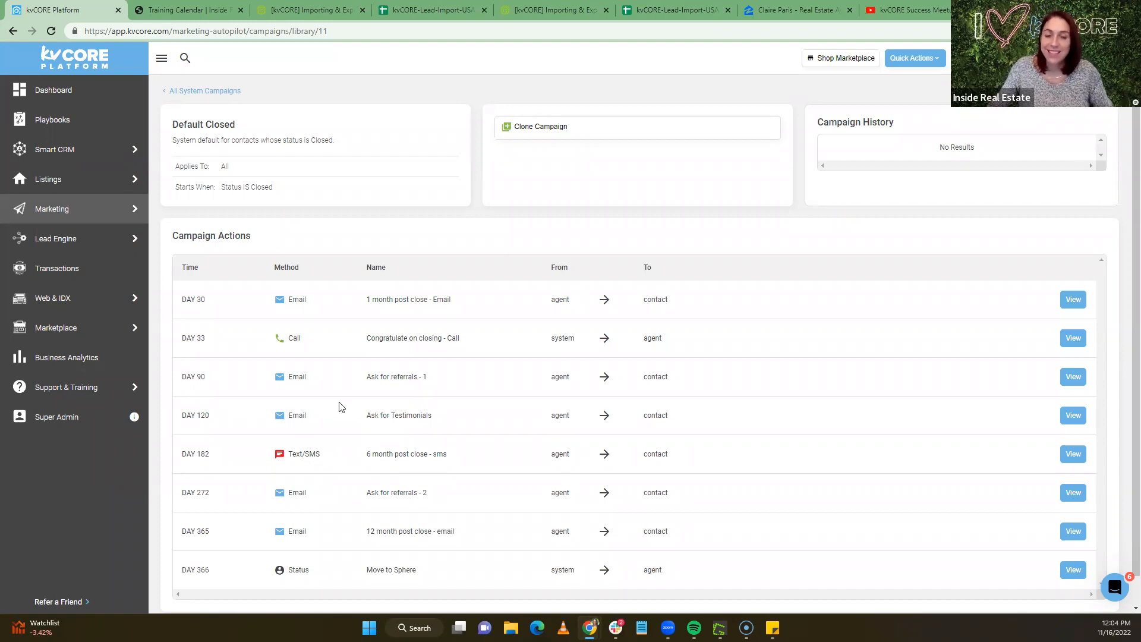
pyautogui.scroll(-1, 616, 501)
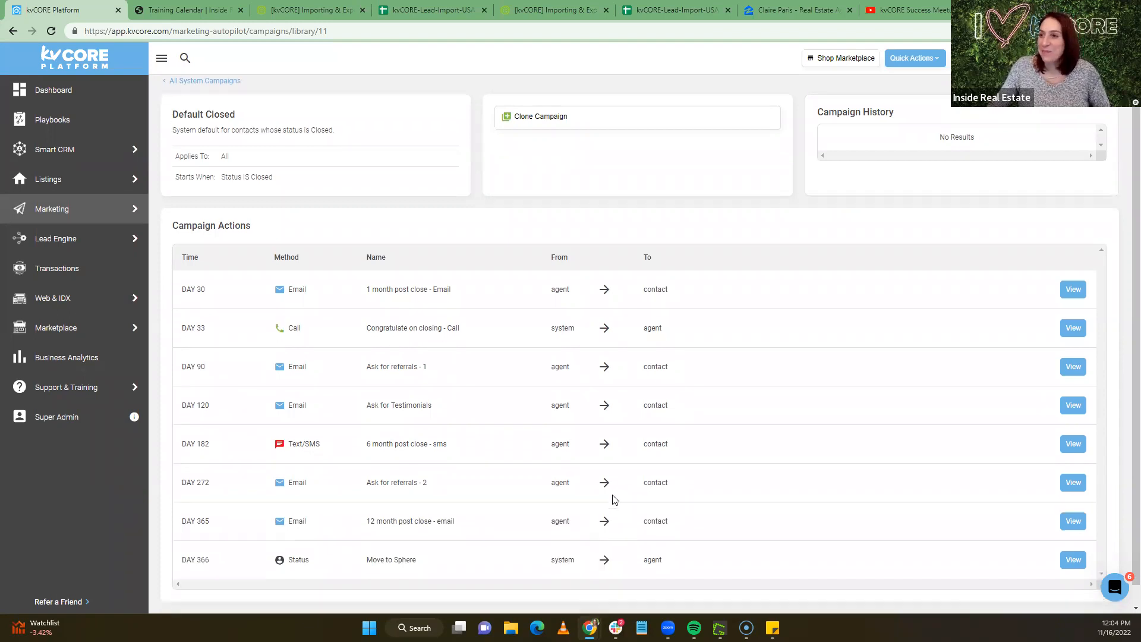
pyautogui.scroll(1, 616, 501)
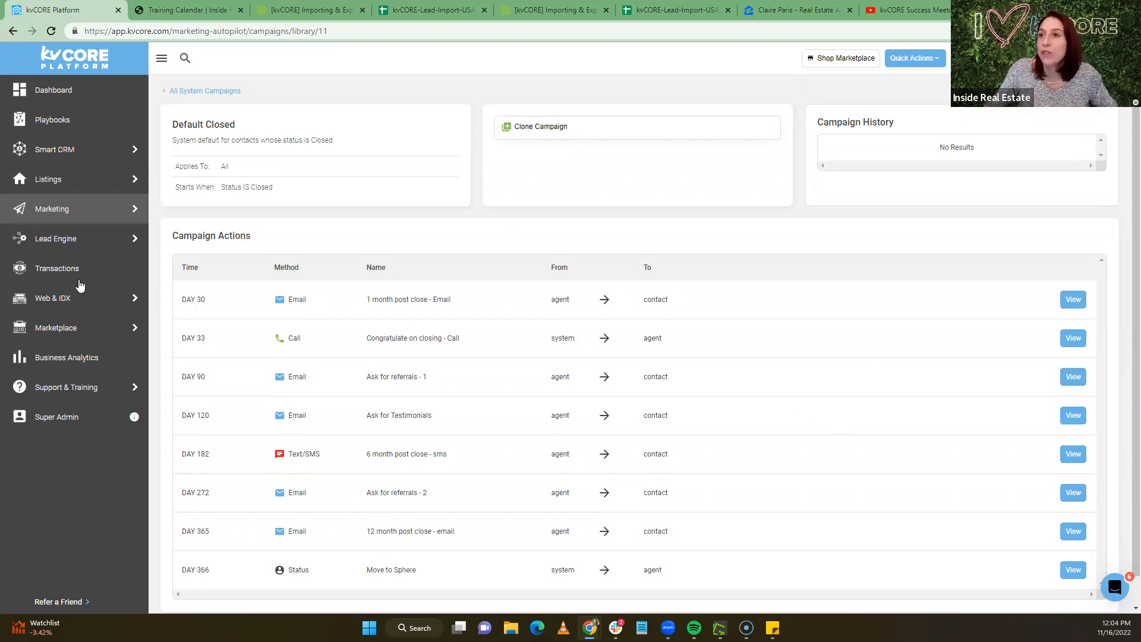
pyautogui.moveTo(53, 162)
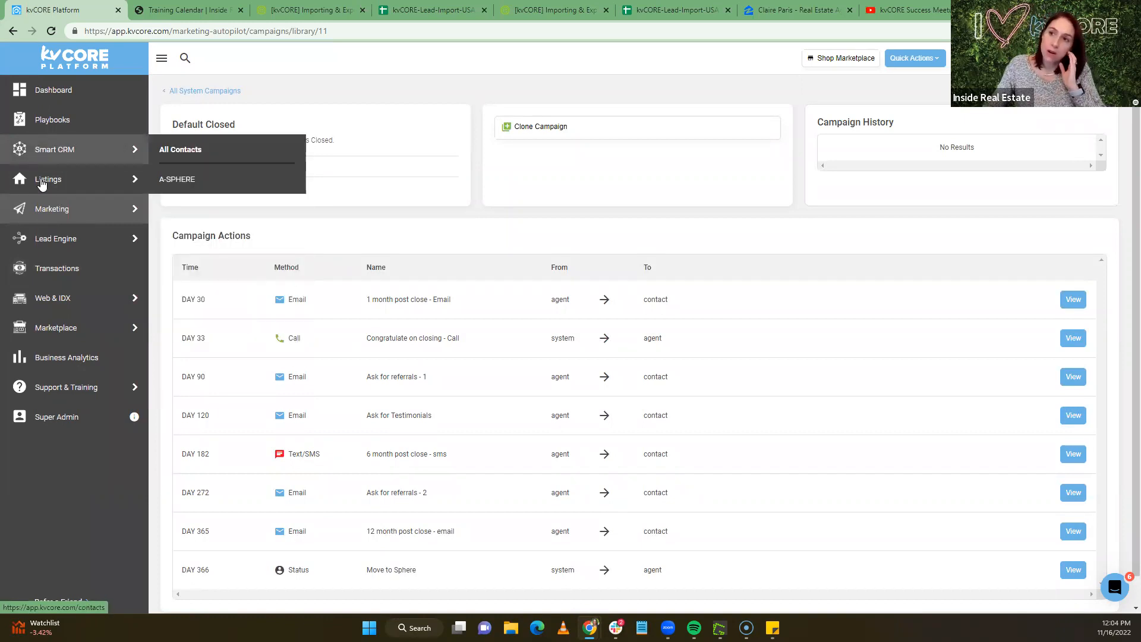
pyautogui.moveTo(60, 215)
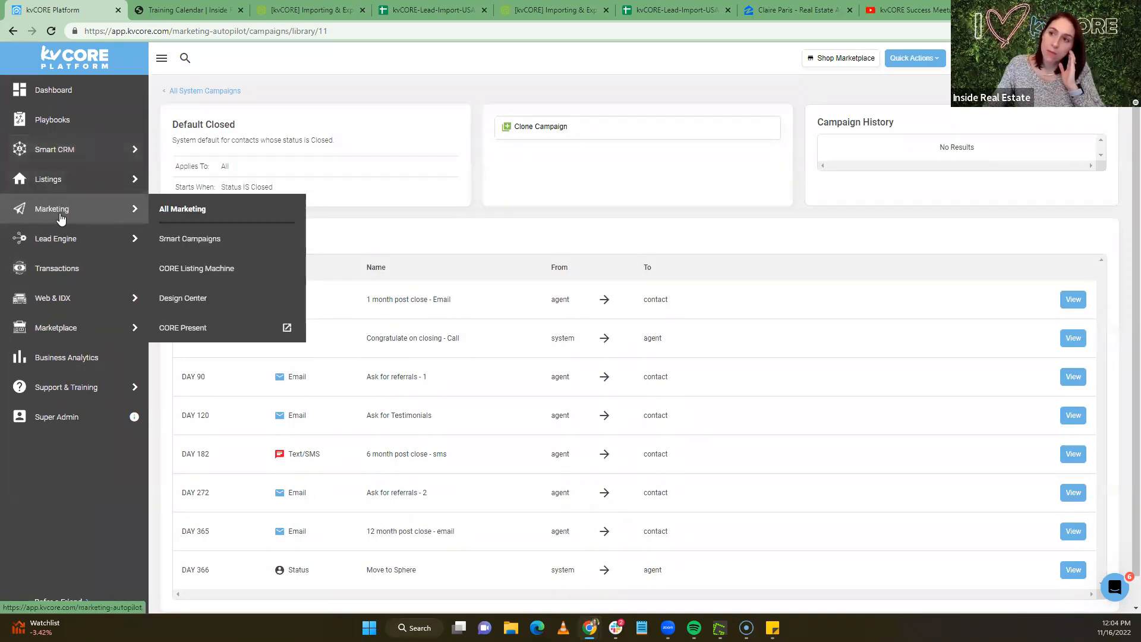
# From All Marketing, look at Behavioral Automation, then open the Birthdays & Anniversaries settings
pyautogui.click(186, 209)
pyautogui.scroll(-2, 808, 294)
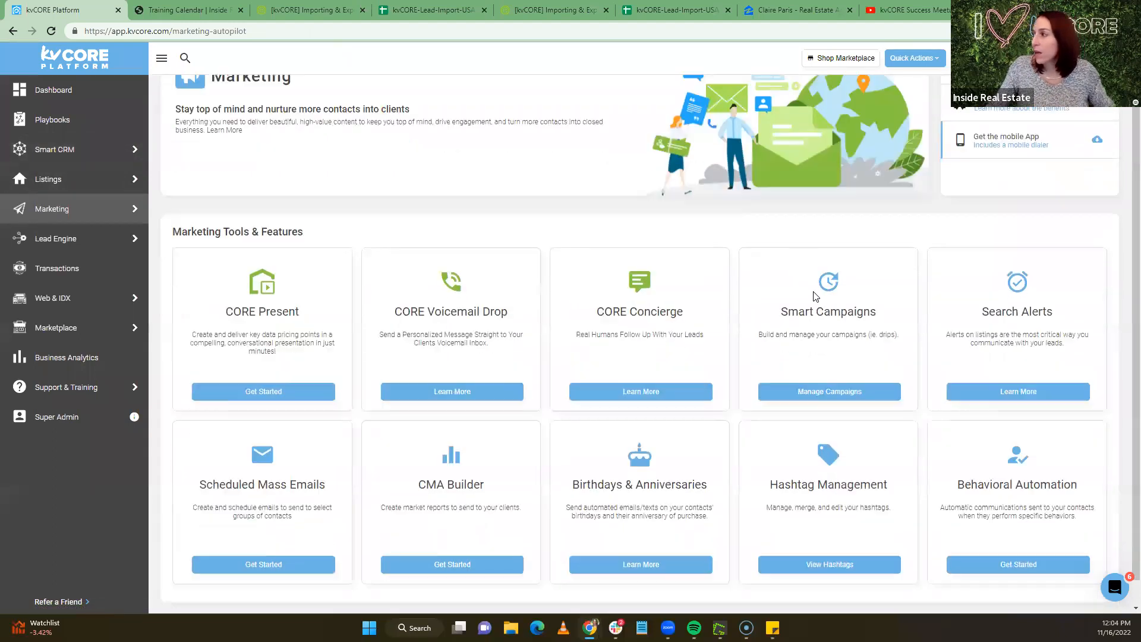
pyautogui.click(991, 536)
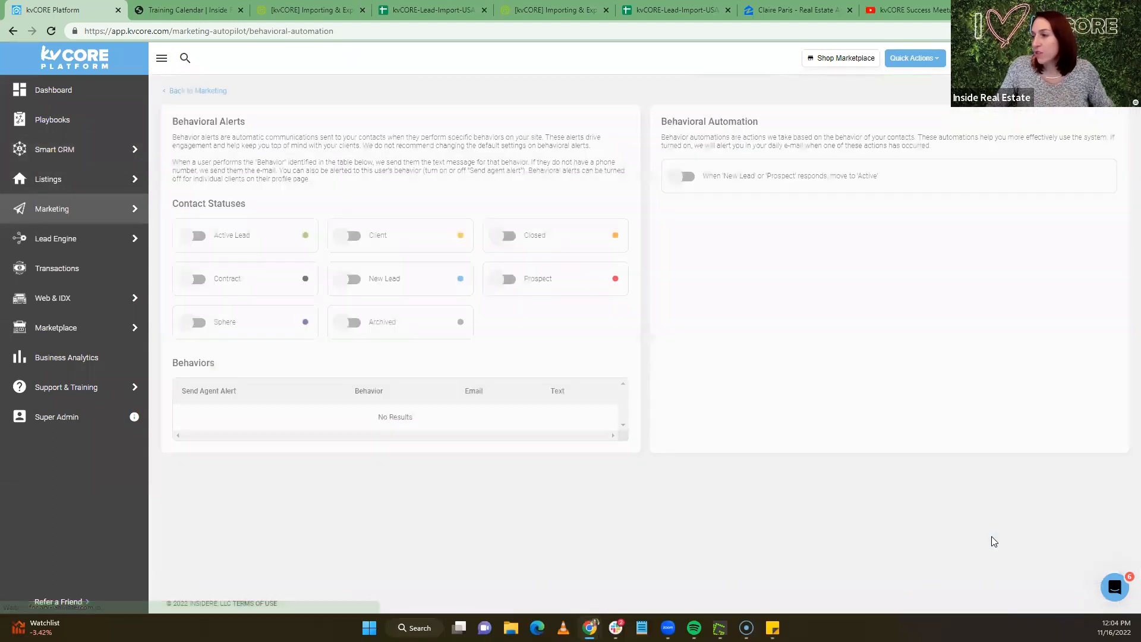
pyautogui.scroll(-2, 489, 365)
pyautogui.scroll(2, 197, 214)
pyautogui.click(13, 30)
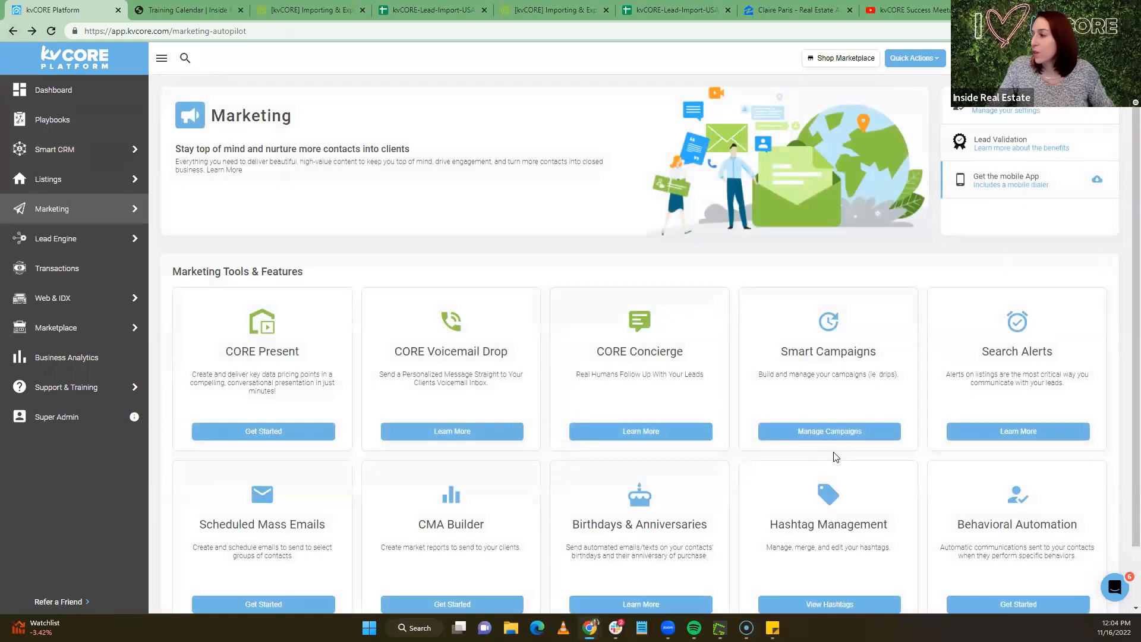
pyautogui.click(624, 538)
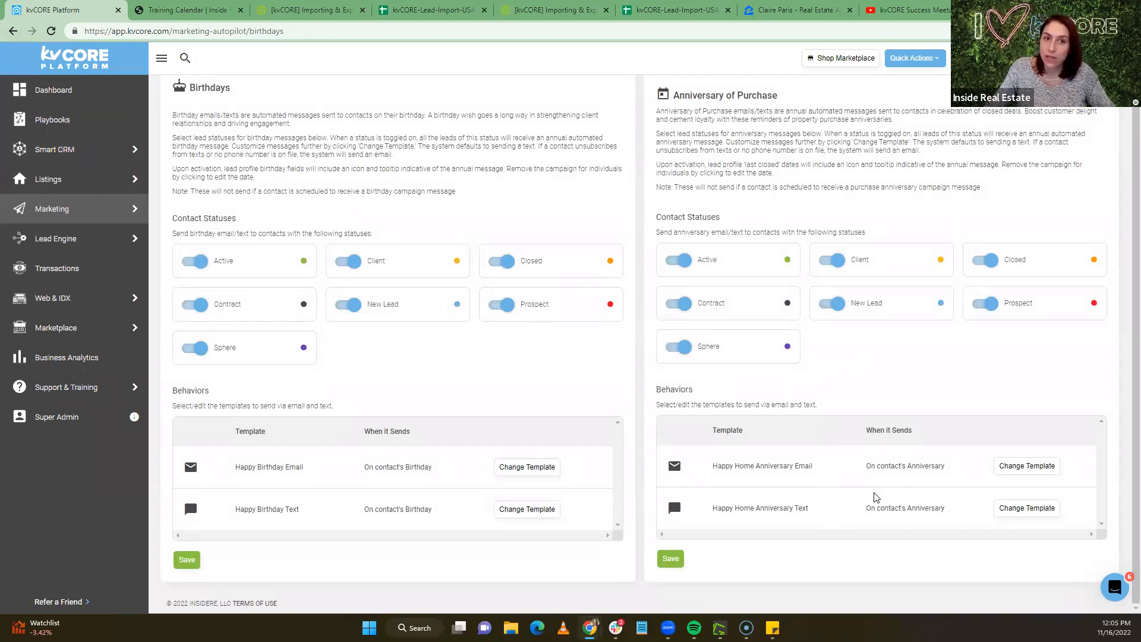
pyautogui.click(1027, 467)
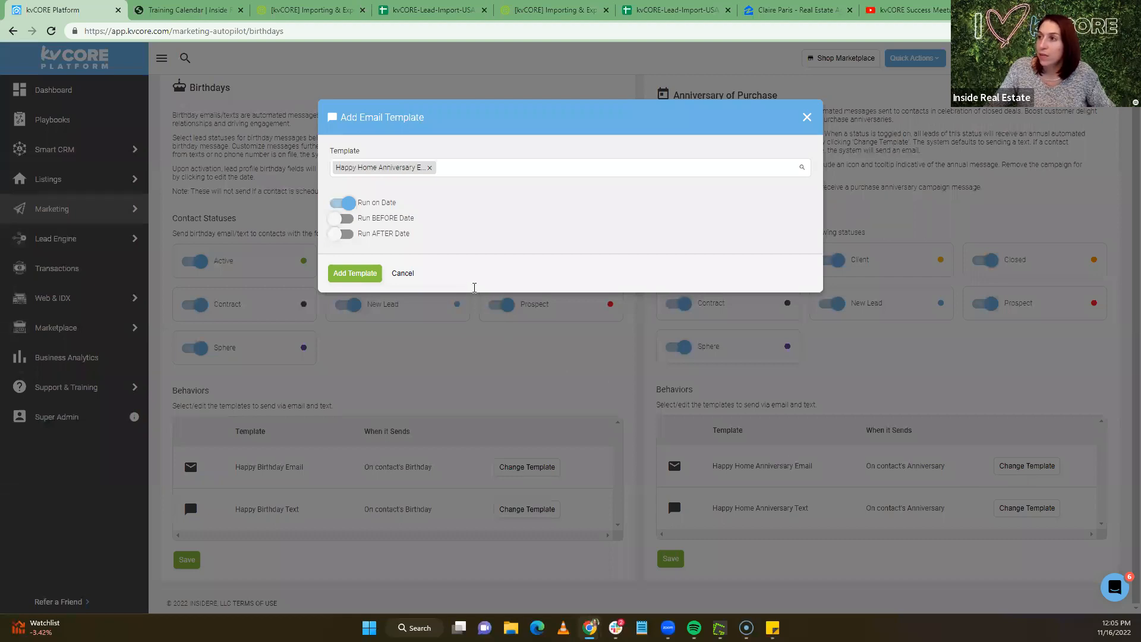
pyautogui.scroll(-5, 501, 311)
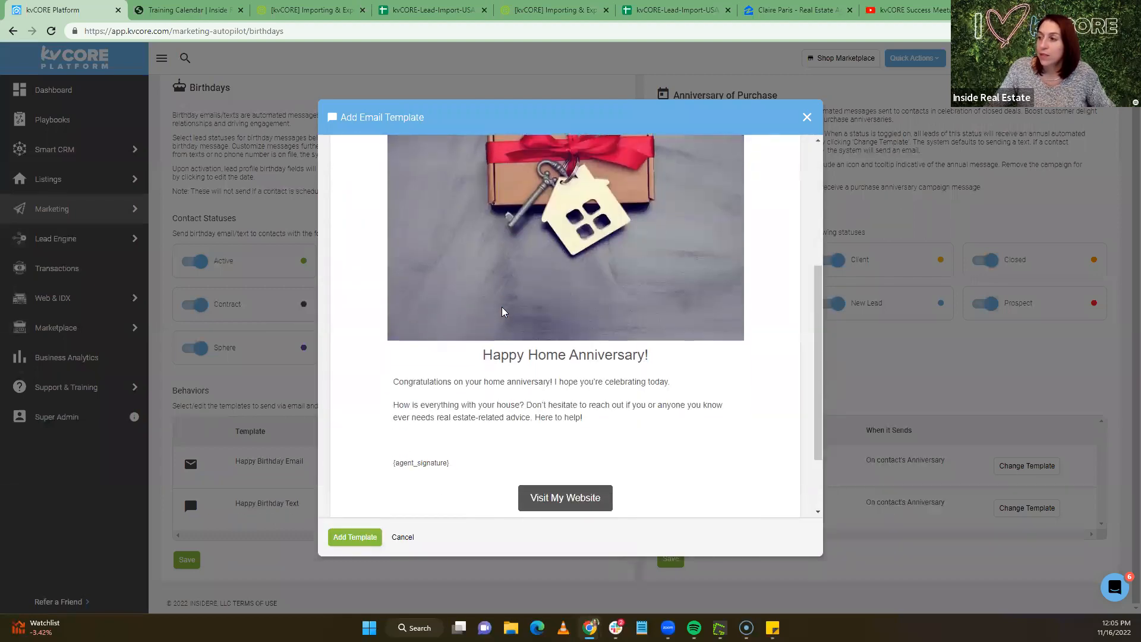
pyautogui.scroll(2, 510, 370)
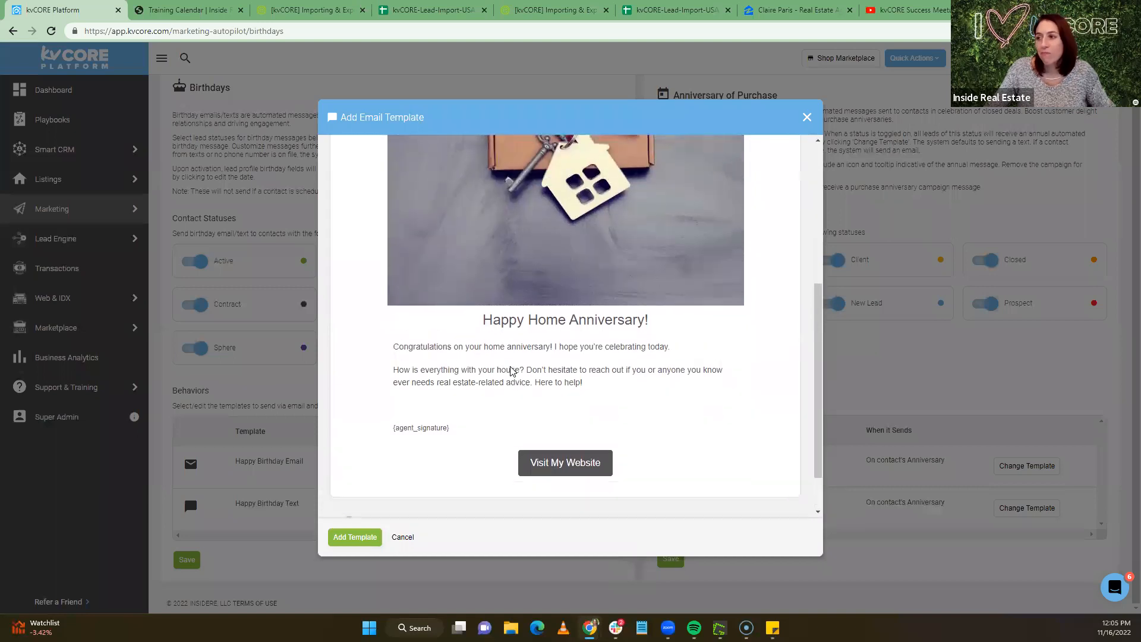
pyautogui.scroll(4, 510, 372)
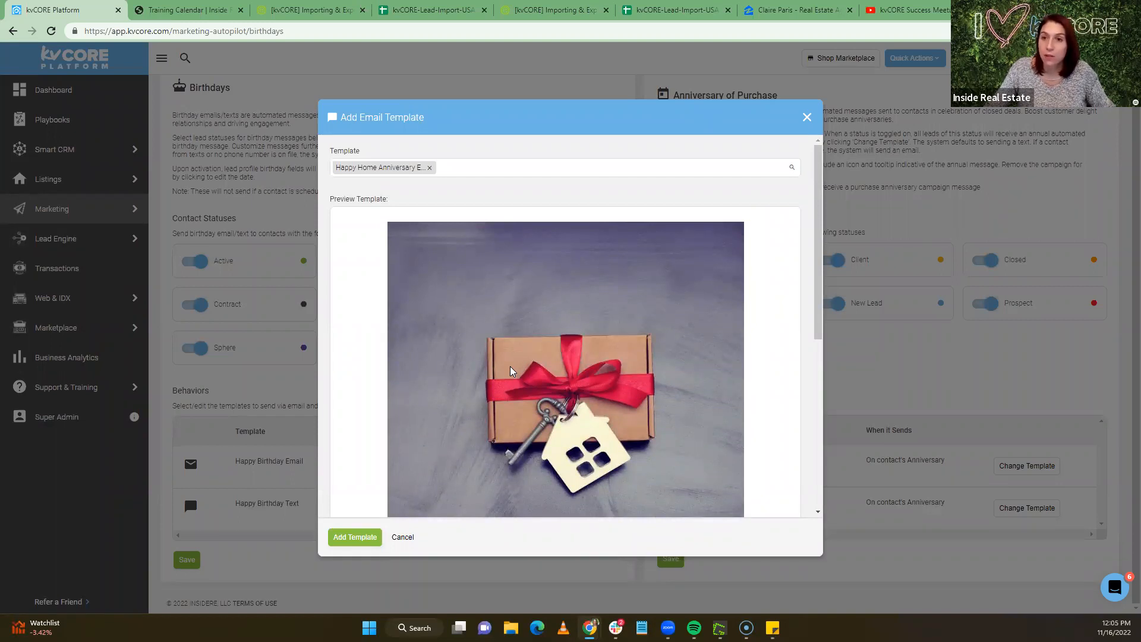
pyautogui.scroll(-2, 510, 371)
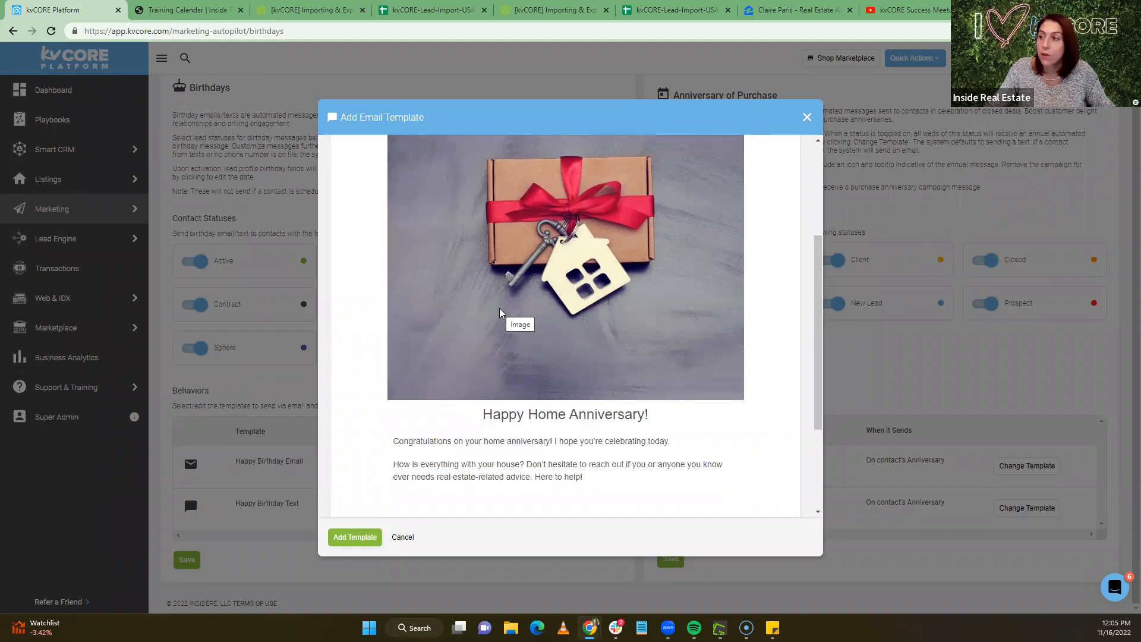
pyautogui.scroll(-2, 499, 313)
pyautogui.scroll(2, 499, 313)
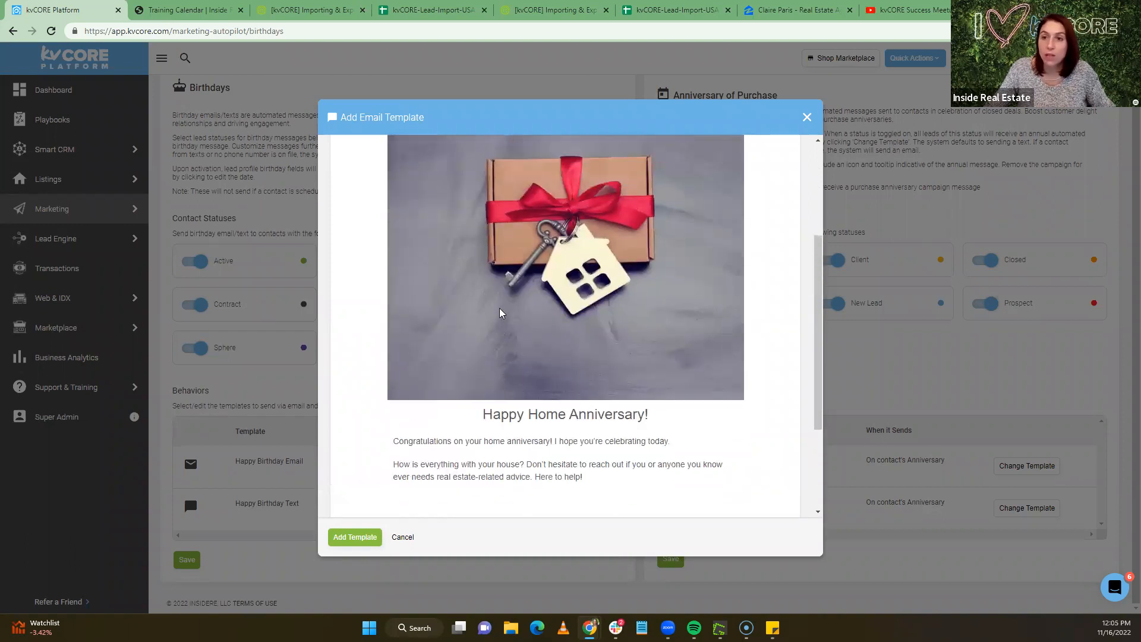
pyautogui.scroll(-2, 499, 313)
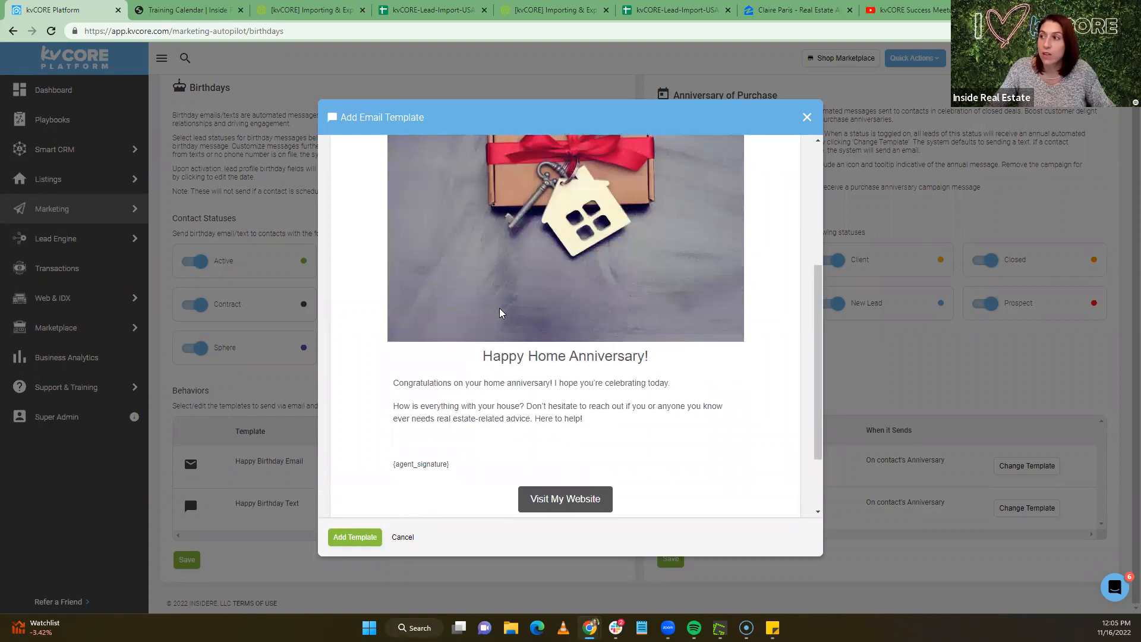
pyautogui.scroll(3, 505, 262)
pyautogui.scroll(-5, 526, 356)
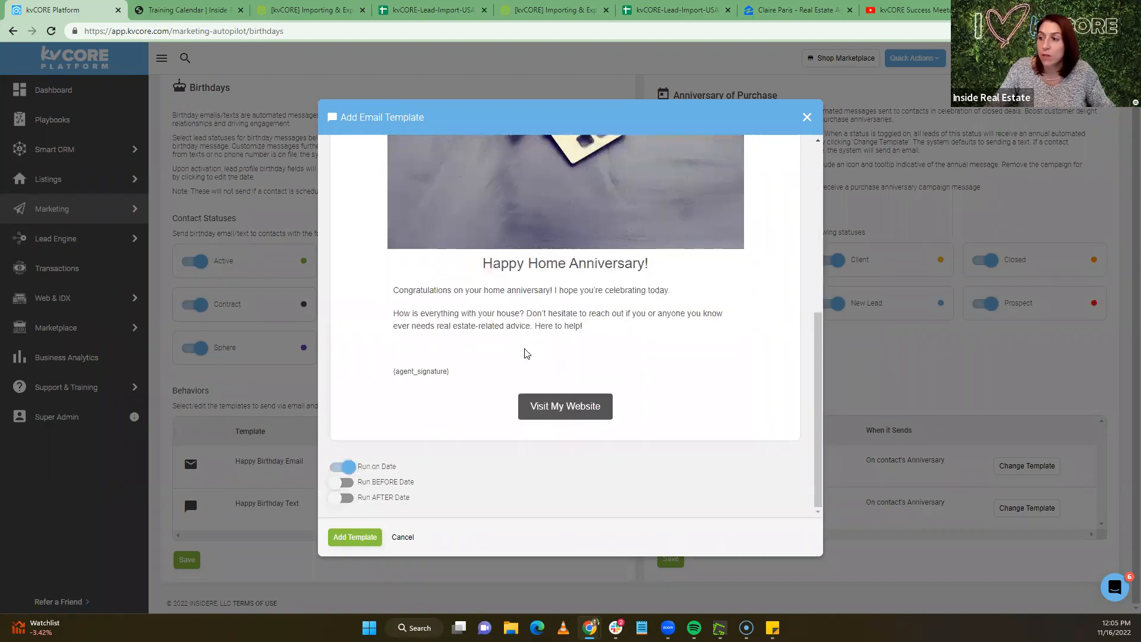
pyautogui.scroll(6, 517, 345)
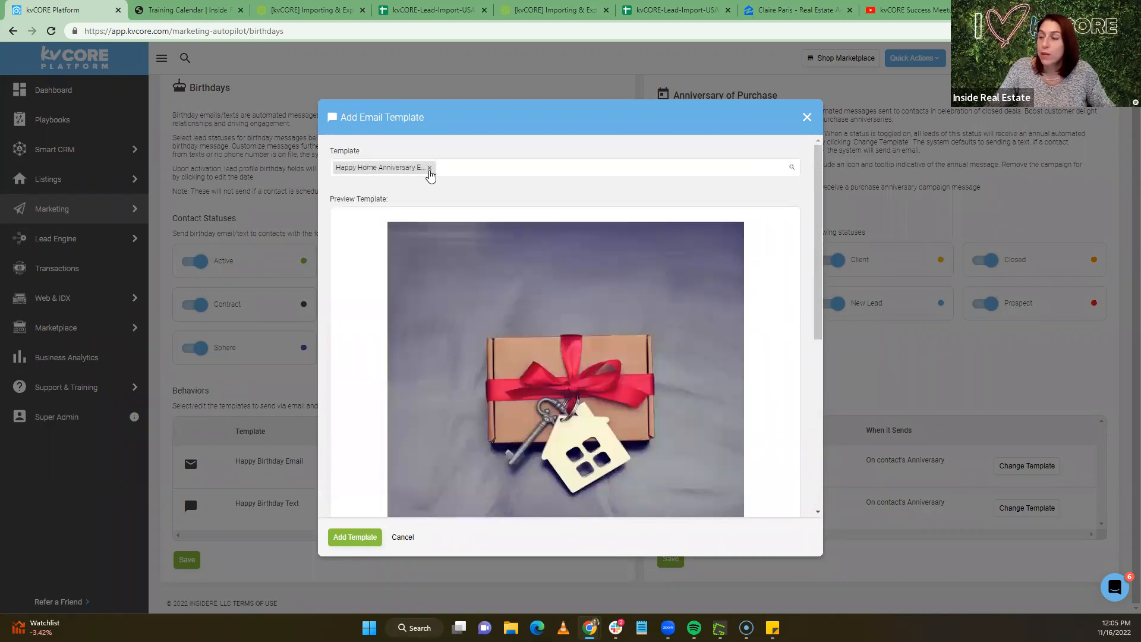
pyautogui.click(429, 167)
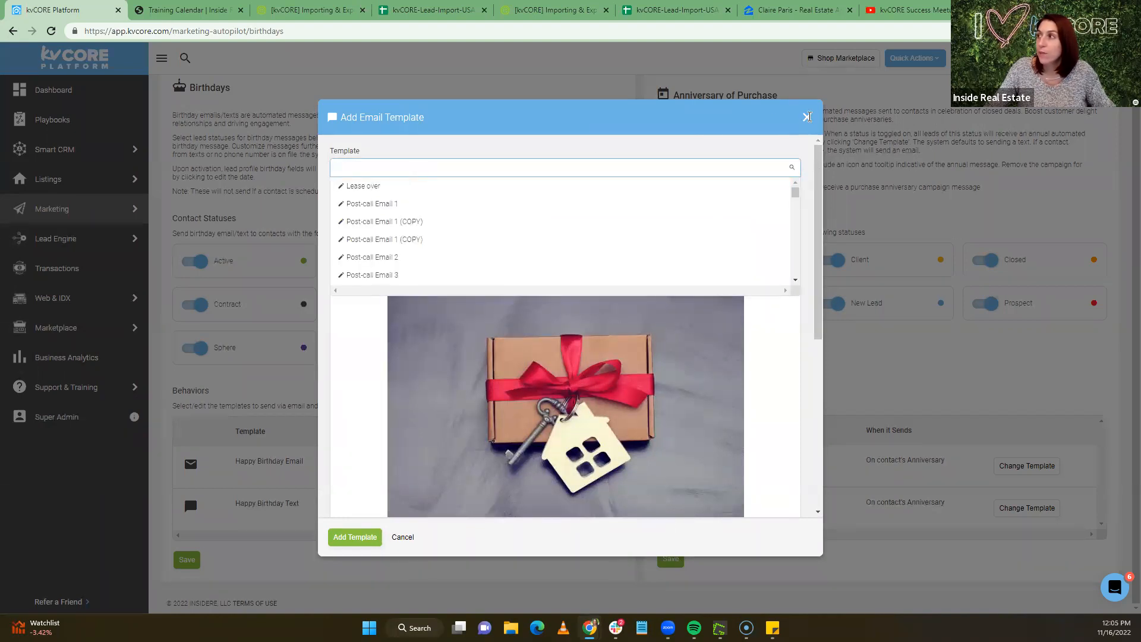
pyautogui.click(806, 117)
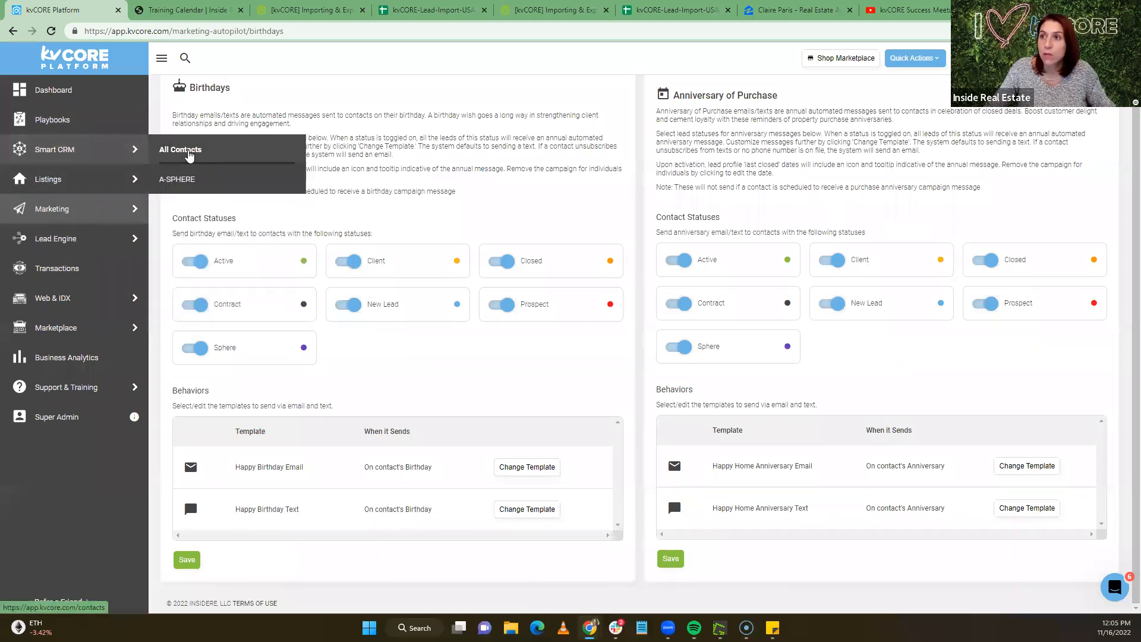
# In the Smart Campaigns templates list, filter email templates by 'closed' to show the CORE Closed templates
pyautogui.moveTo(72, 217)
pyautogui.click(190, 210)
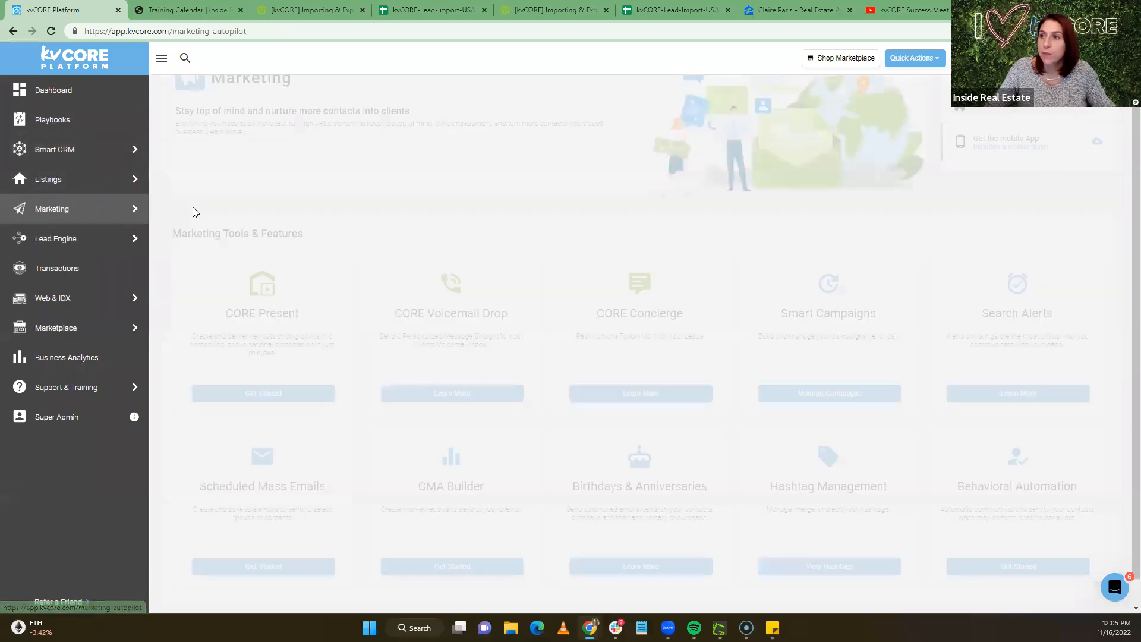
pyautogui.click(826, 390)
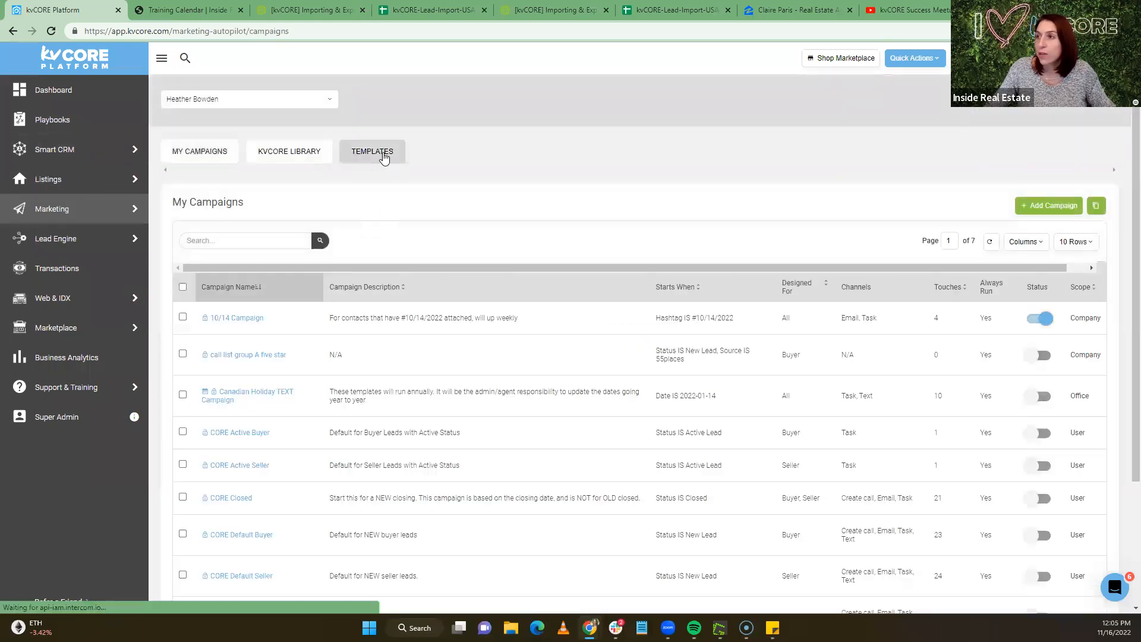
pyautogui.click(384, 156)
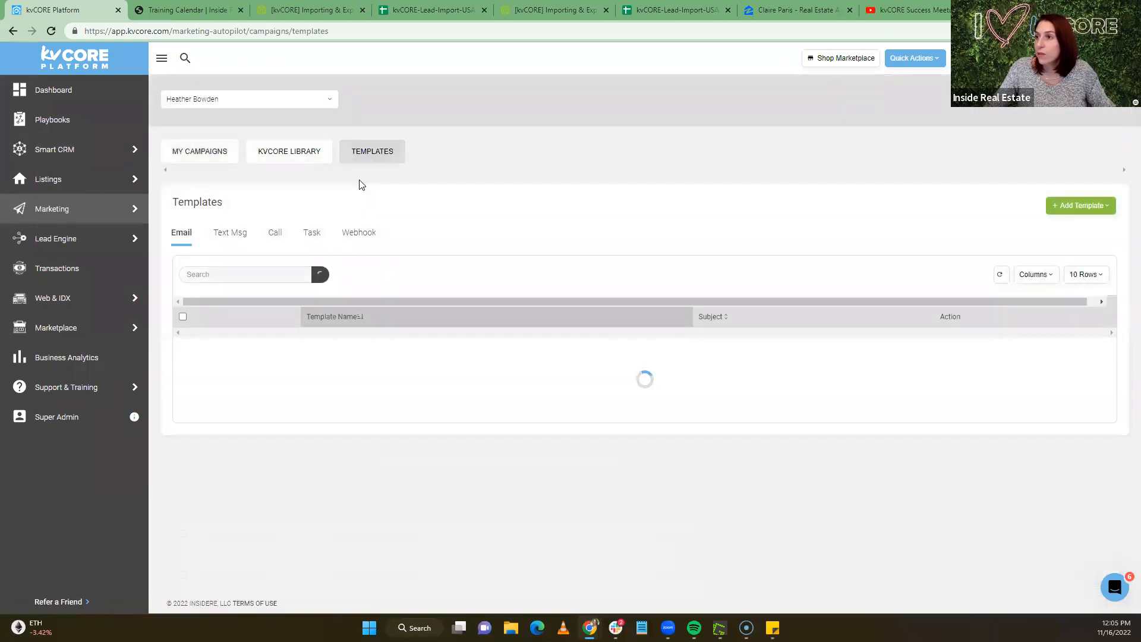
pyautogui.click(224, 272)
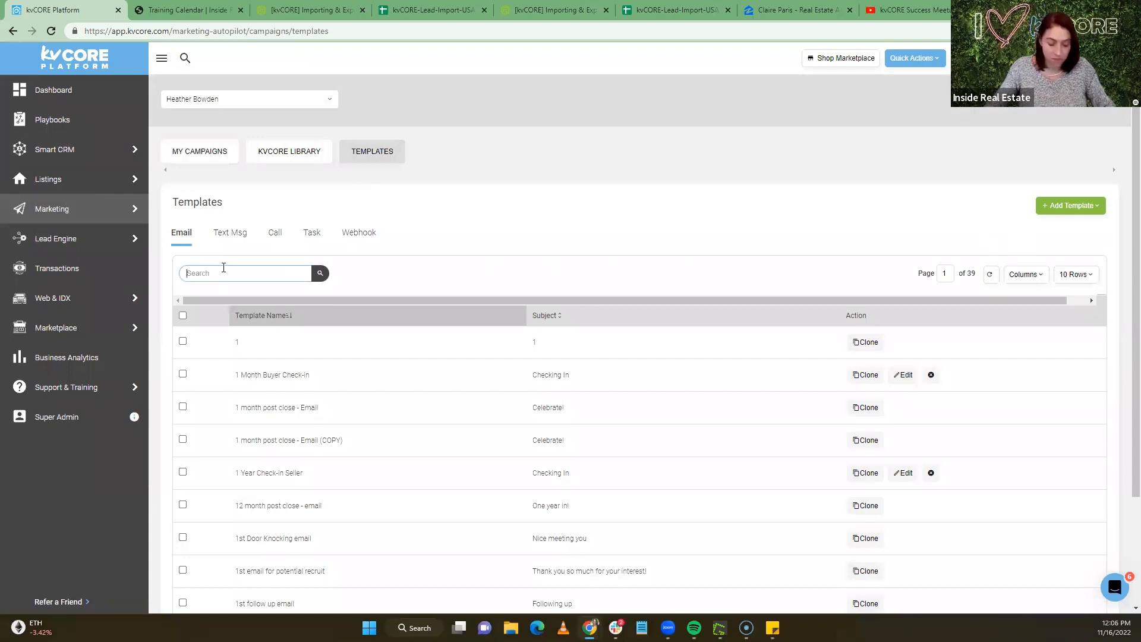
pyautogui.write('closed')
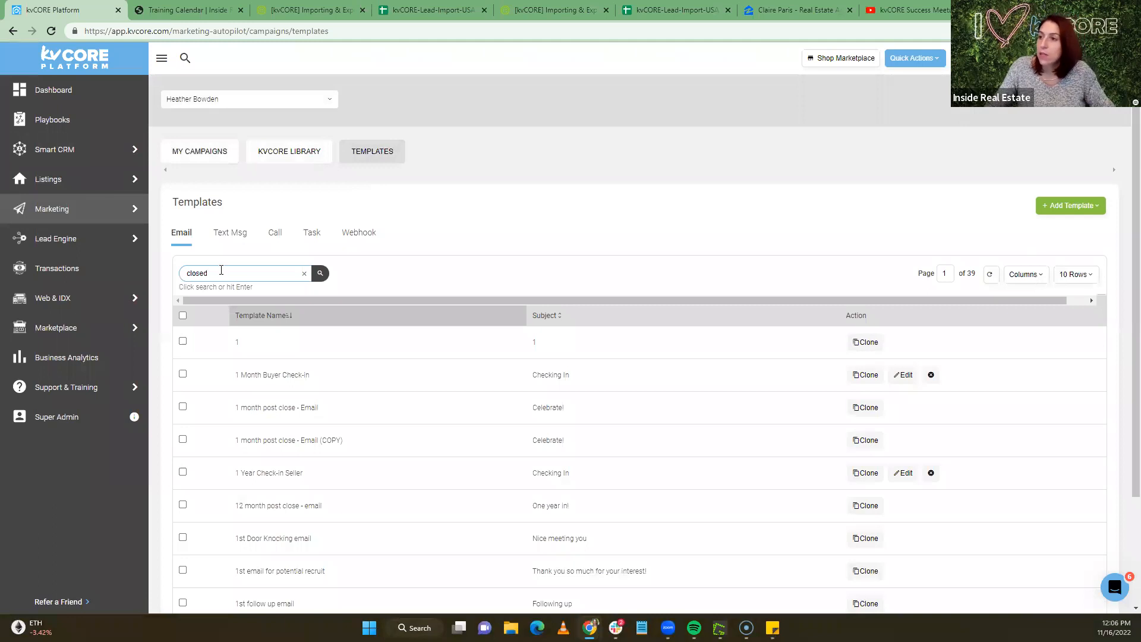
pyautogui.write('.')
pyautogui.press('Return')
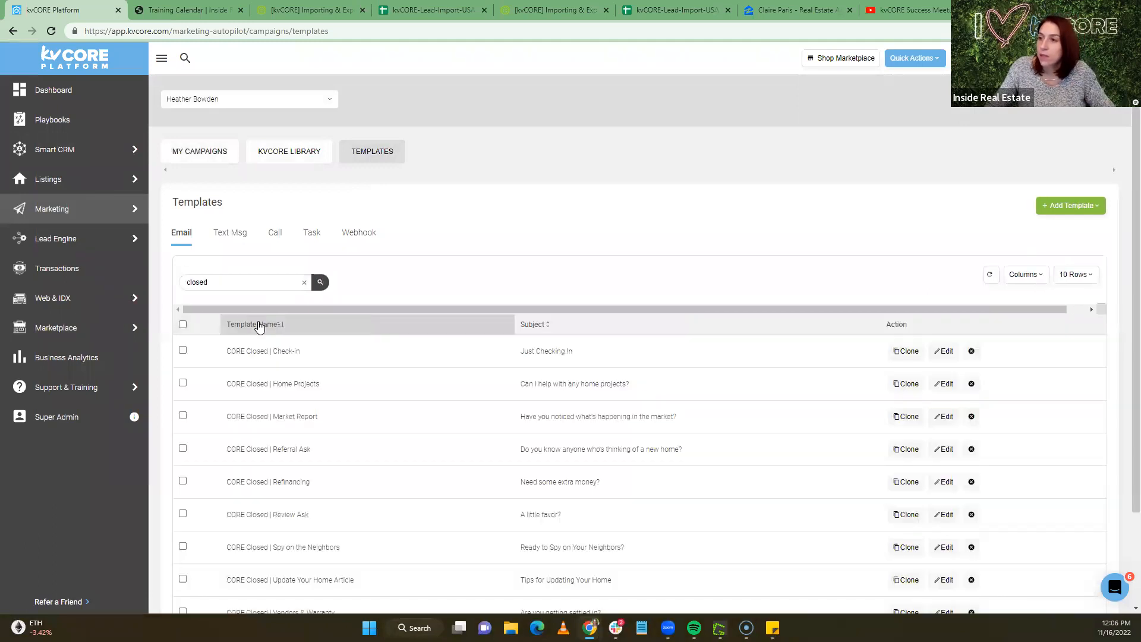
pyautogui.scroll(-2, 262, 327)
pyautogui.scroll(2, 266, 327)
pyautogui.click(1052, 207)
# Create an Advanced Editor email template 'HB - 2023 Home Anniversary Email' with subject 'Happy Home Anniversay!'
pyautogui.click(1064, 229)
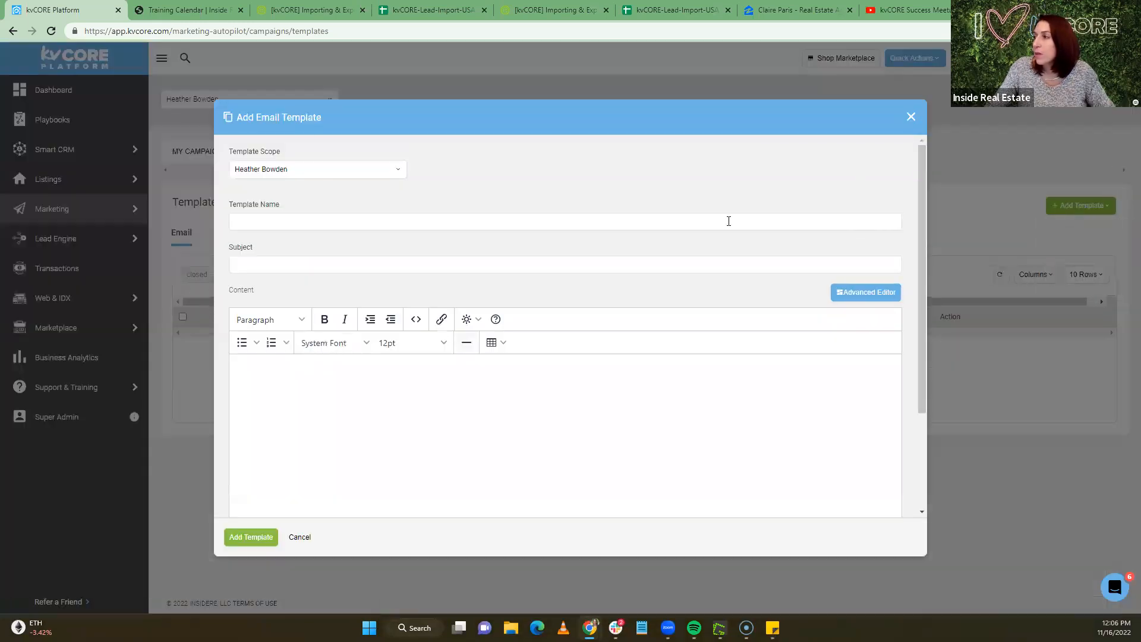
pyautogui.click(866, 292)
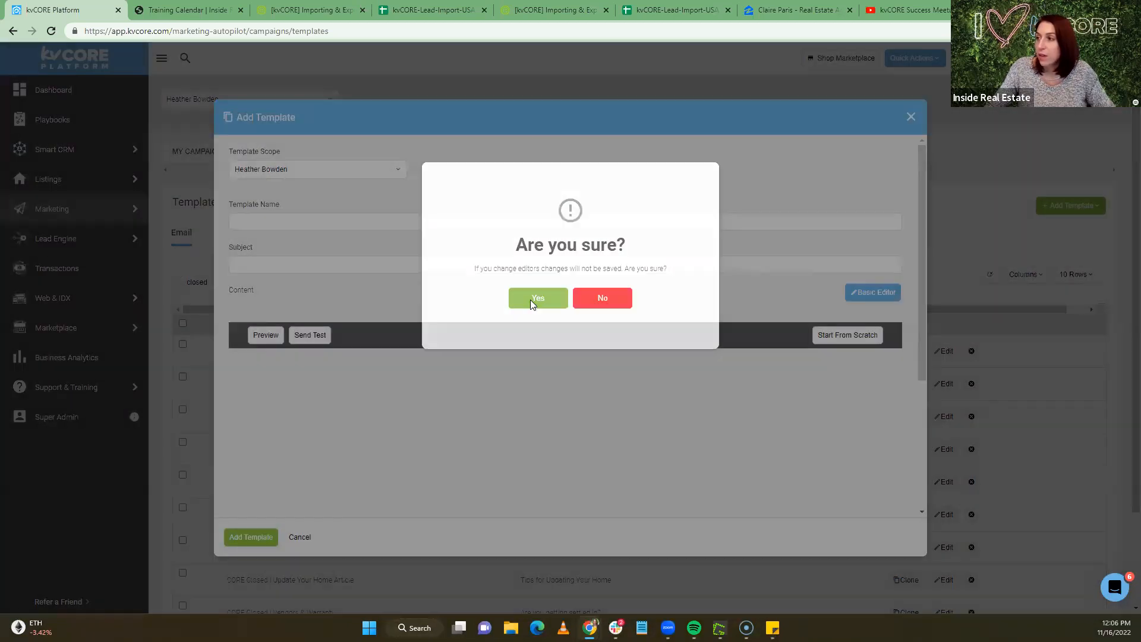
pyautogui.click(530, 300)
pyautogui.click(272, 222)
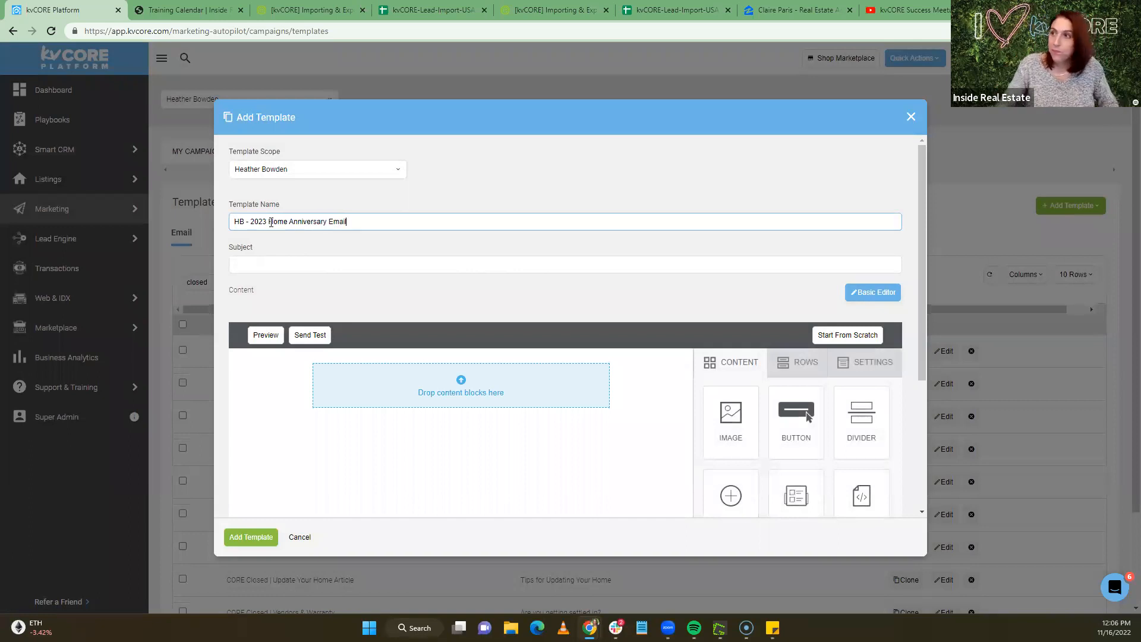
pyautogui.click(280, 265)
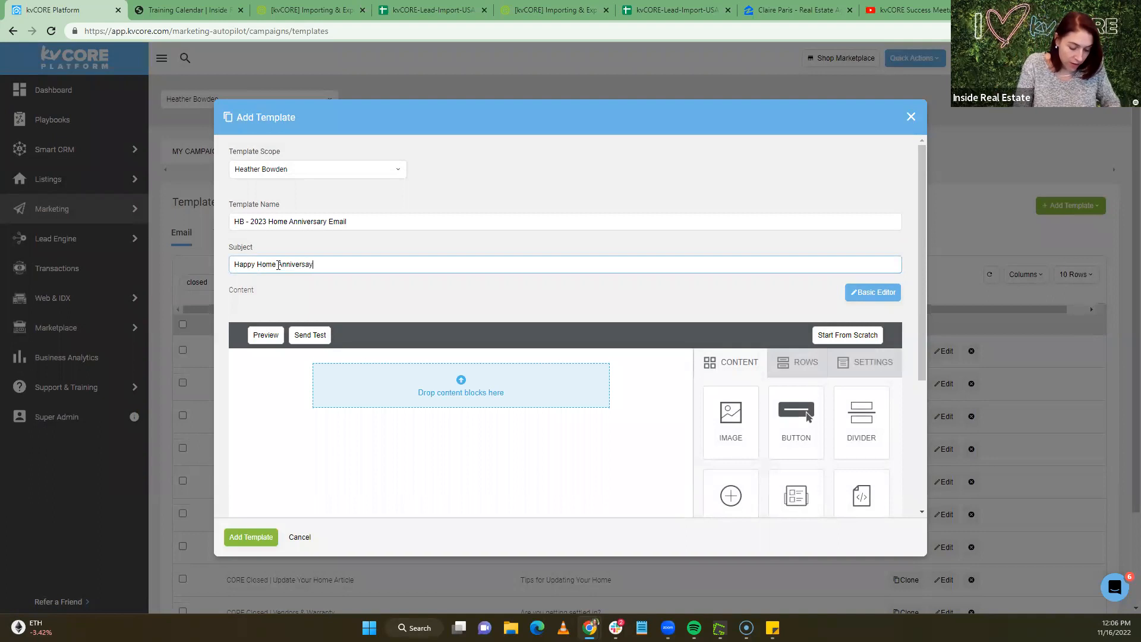
pyautogui.scroll(-2, 400, 333)
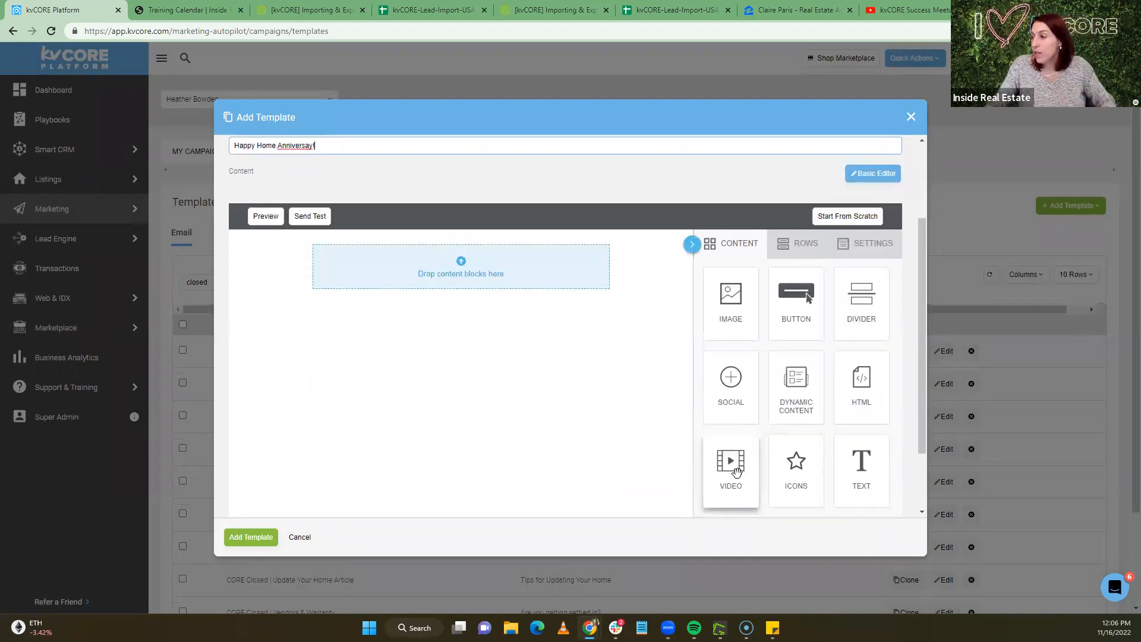
# Add Video and CORE Video blocks to the email body, then delete both
pyautogui.moveTo(607, 388); pyautogui.dragTo(494, 295)
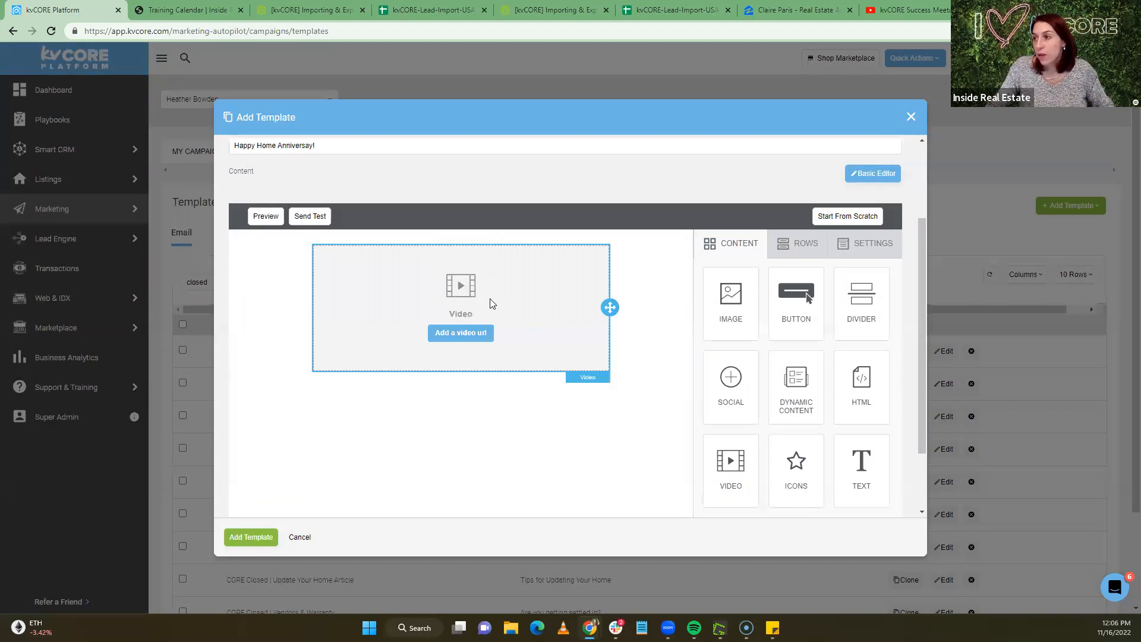
pyautogui.click(602, 327)
pyautogui.click(581, 382)
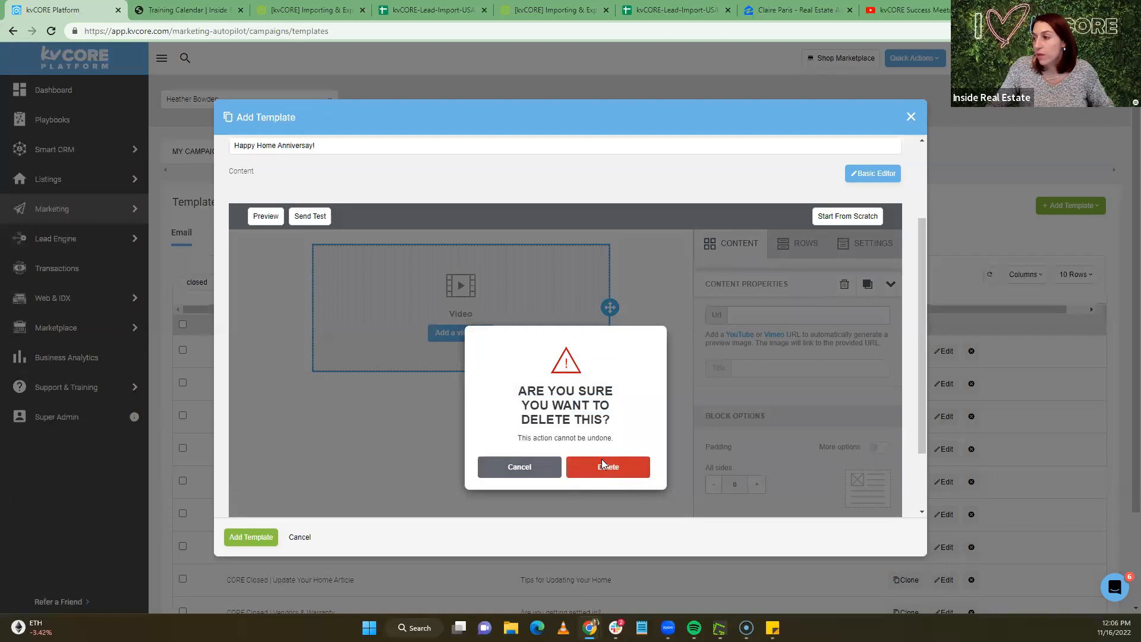
pyautogui.click(602, 466)
pyautogui.moveTo(734, 510); pyautogui.dragTo(495, 249)
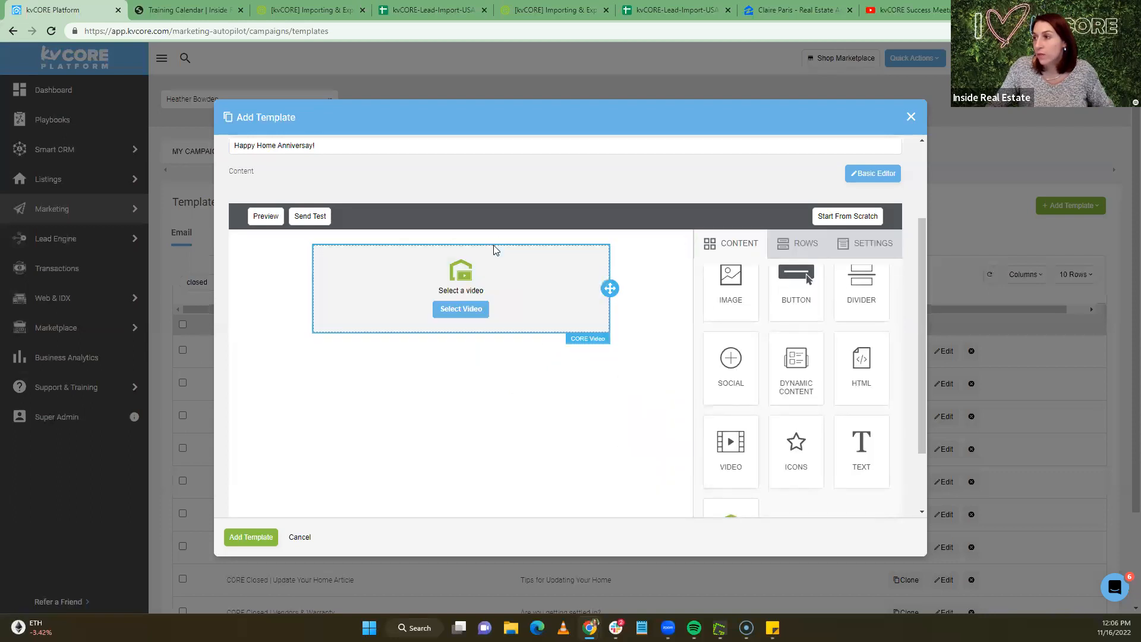
pyautogui.scroll(-2, 514, 298)
pyautogui.click(547, 208)
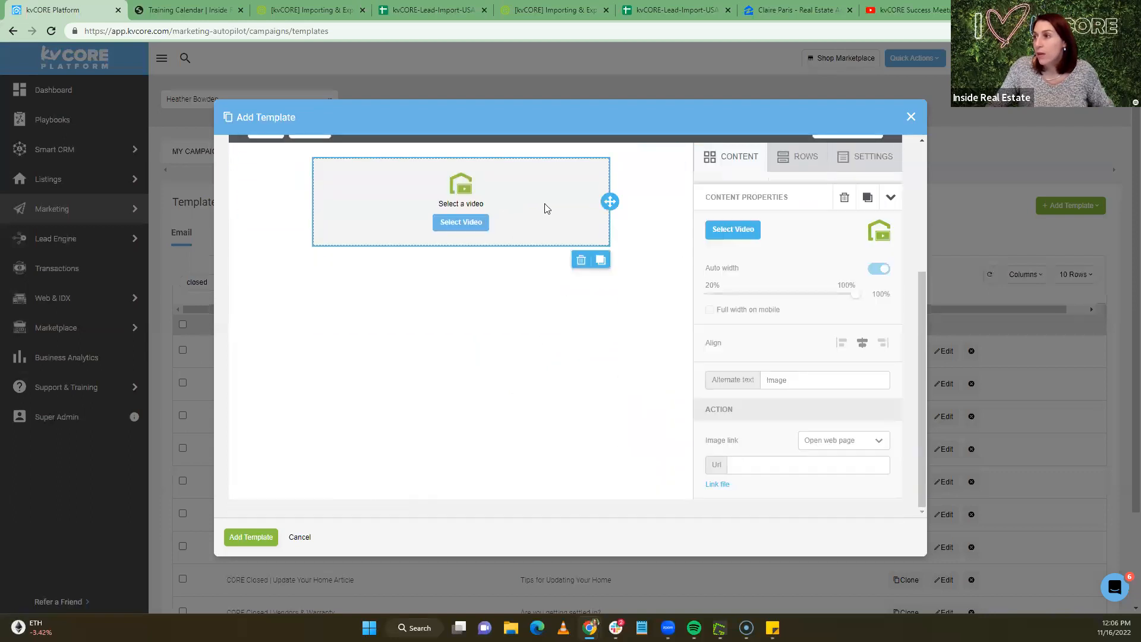
pyautogui.click(581, 266)
pyautogui.click(613, 383)
pyautogui.scroll(2, 658, 353)
pyautogui.scroll(-2, 485, 307)
# Add an Image block and browse all three pages of stored images in the file manager
pyautogui.moveTo(734, 220); pyautogui.dragTo(488, 203)
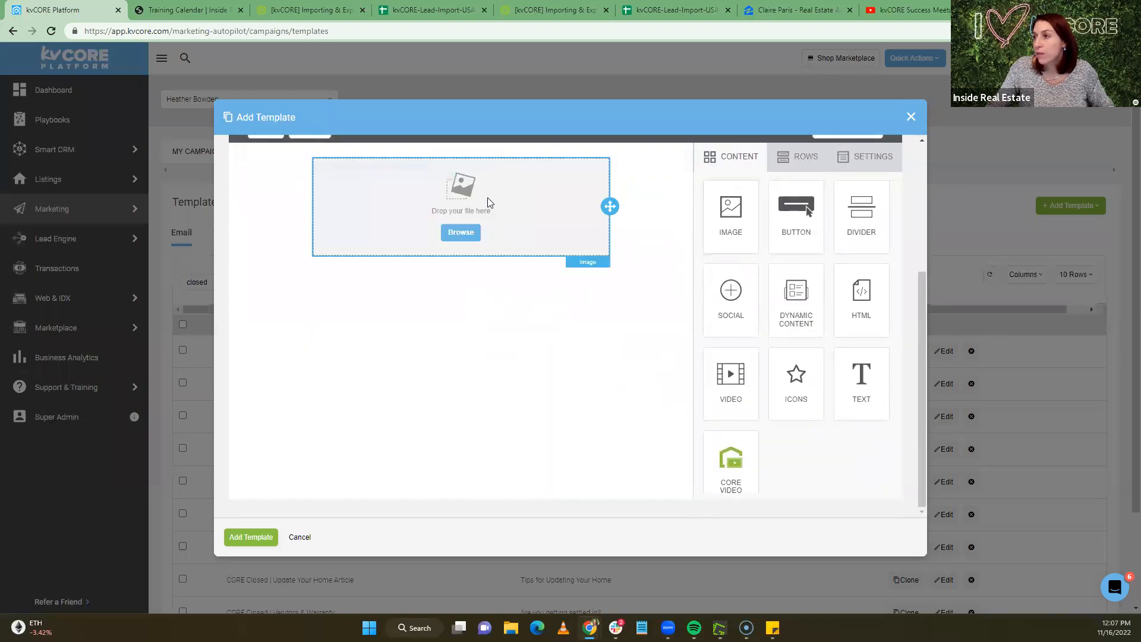
pyautogui.click(461, 236)
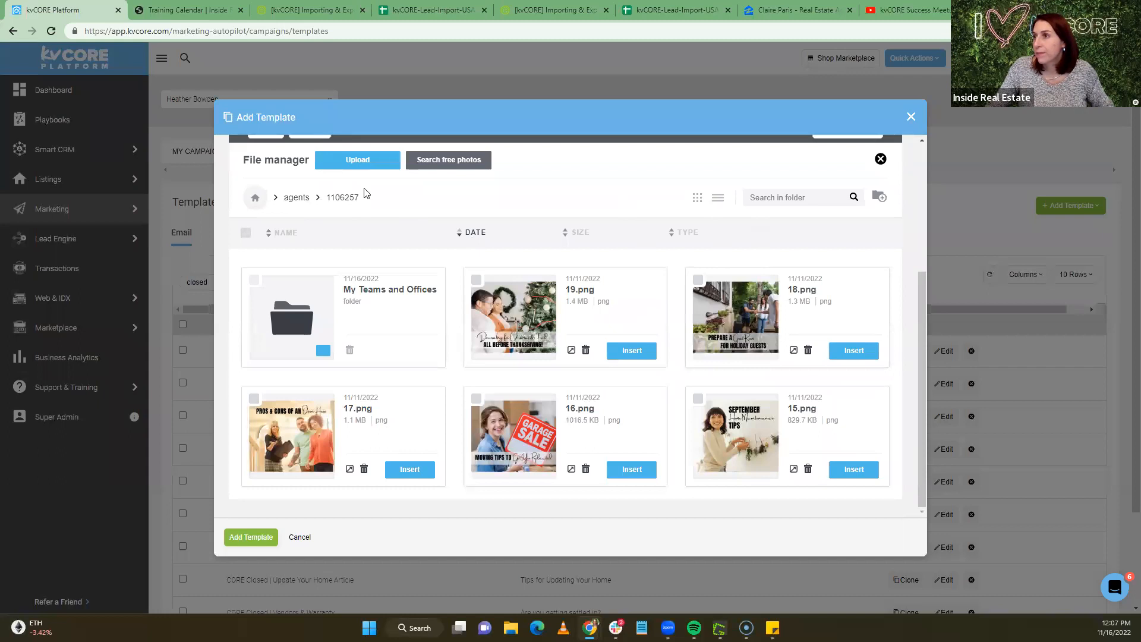
pyautogui.scroll(-8, 416, 440)
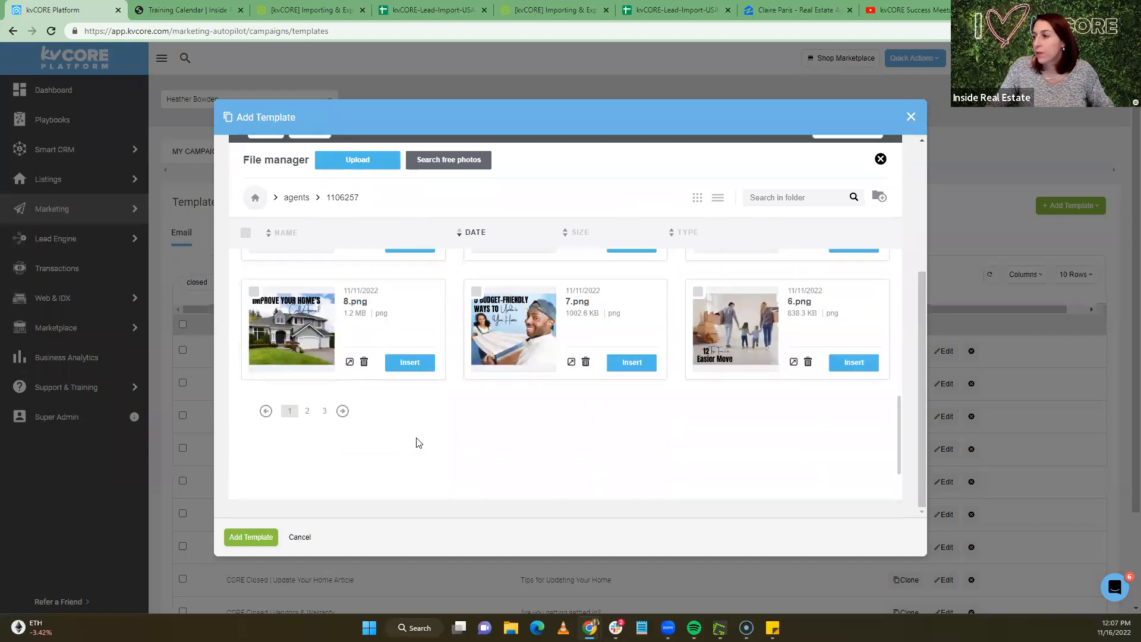
pyautogui.scroll(-2, 417, 443)
pyautogui.click(307, 337)
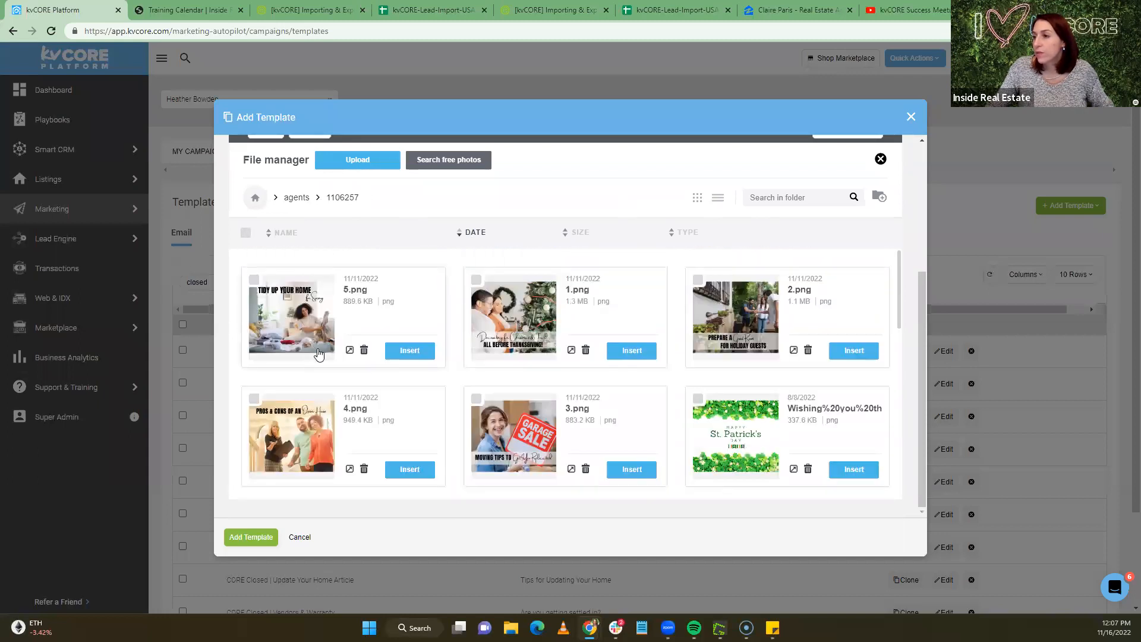
pyautogui.scroll(-10, 323, 366)
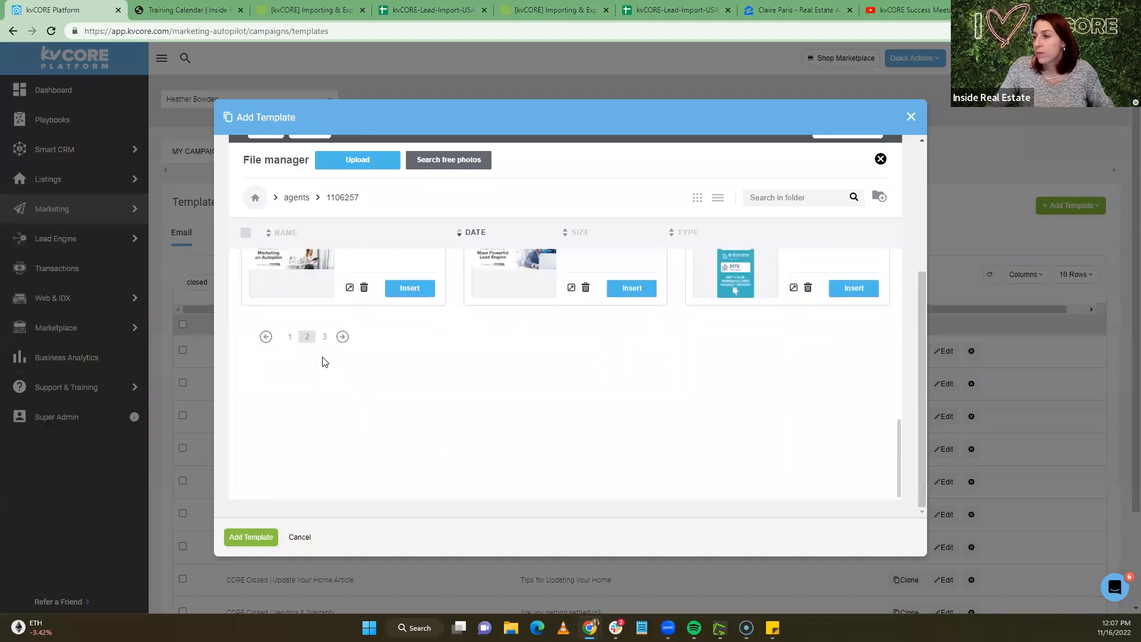
pyautogui.click(325, 339)
pyautogui.scroll(-3, 520, 390)
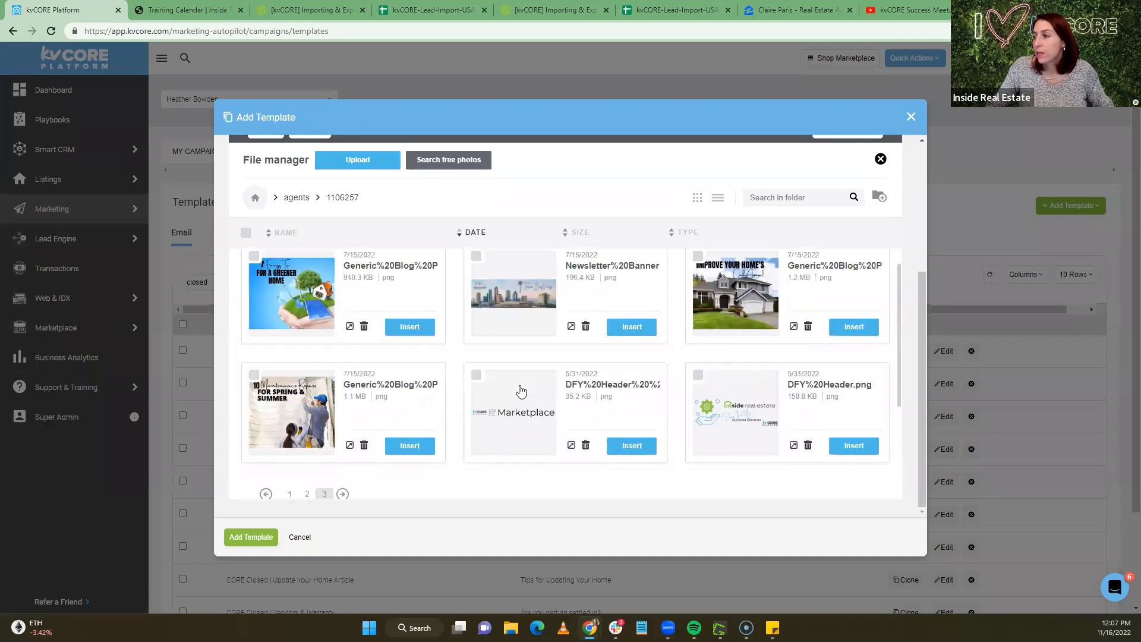
pyautogui.scroll(10, 330, 240)
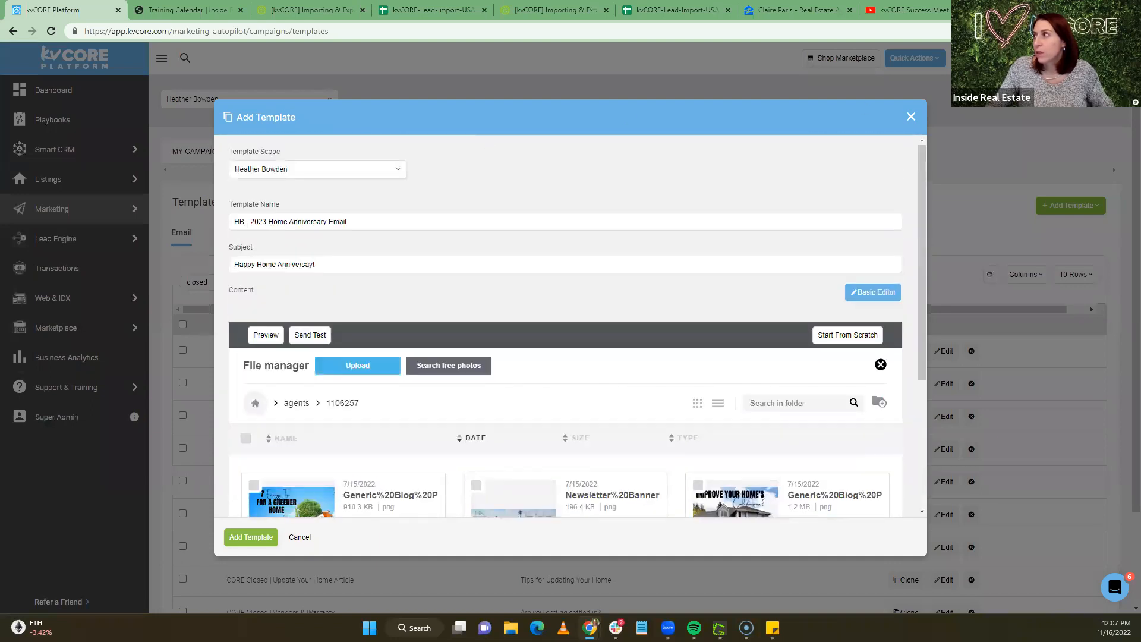
pyautogui.hotkey('ctrl', 't')
# Go to canva.com and start a new Facebook post design
pyautogui.write('canva')
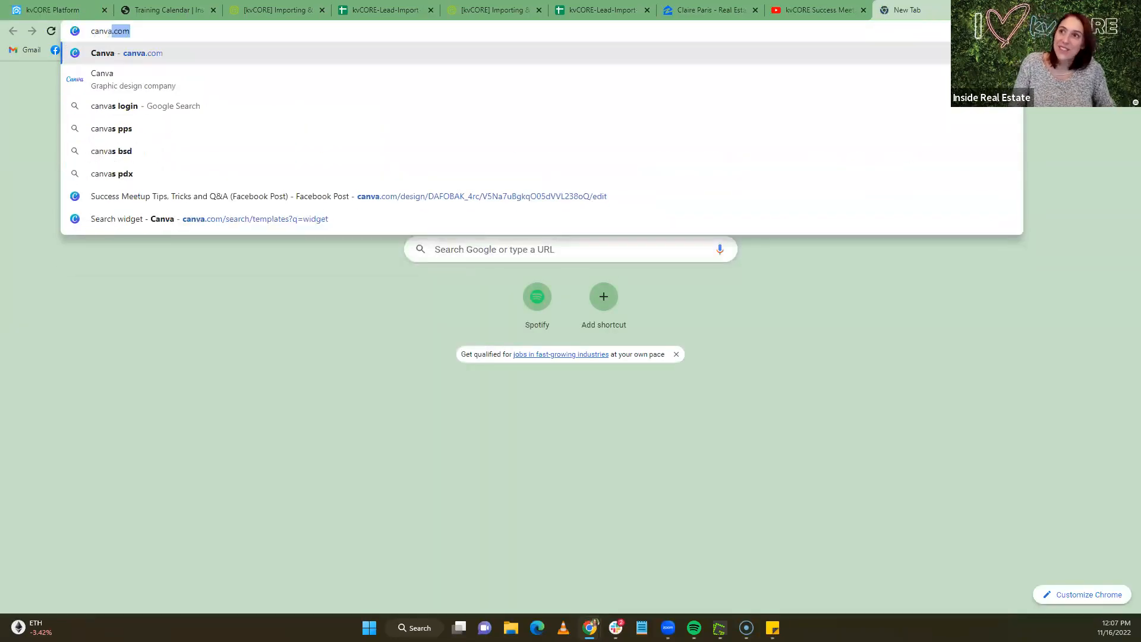
pyautogui.press('Return')
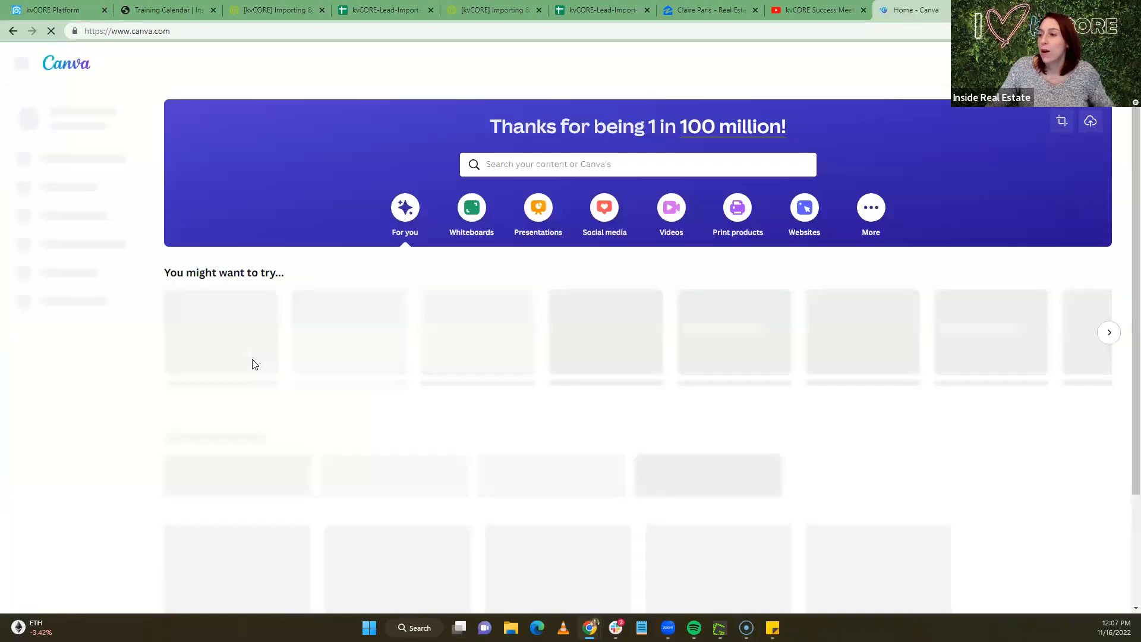
pyautogui.click(356, 354)
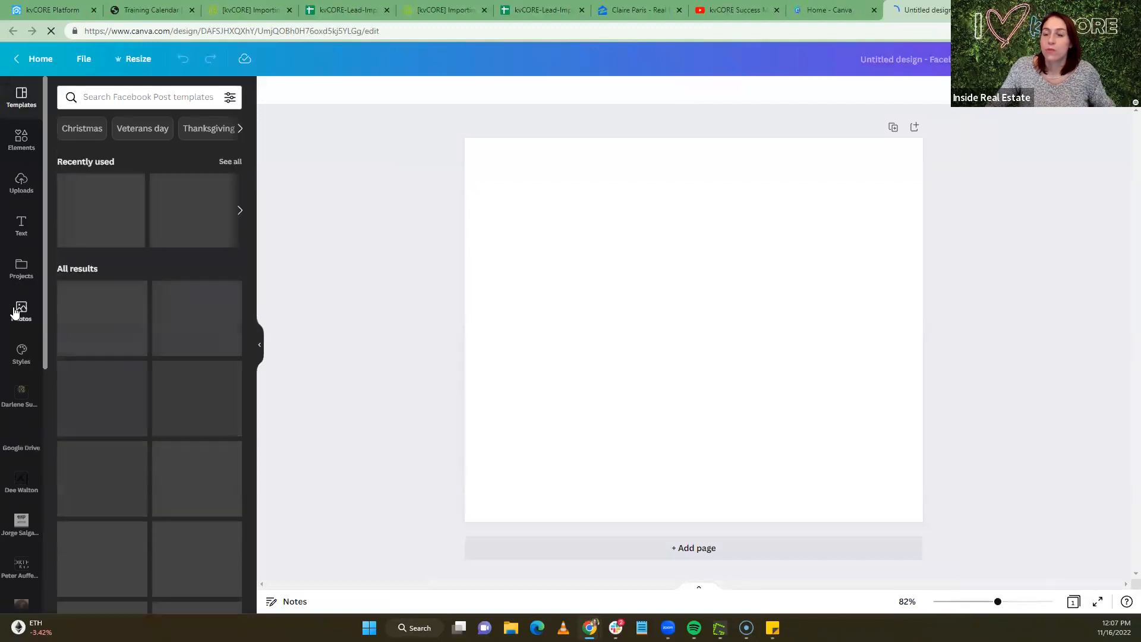
# Search stock photos for 'happy house anniversary' and browse the results
pyautogui.click(22, 309)
pyautogui.click(116, 96)
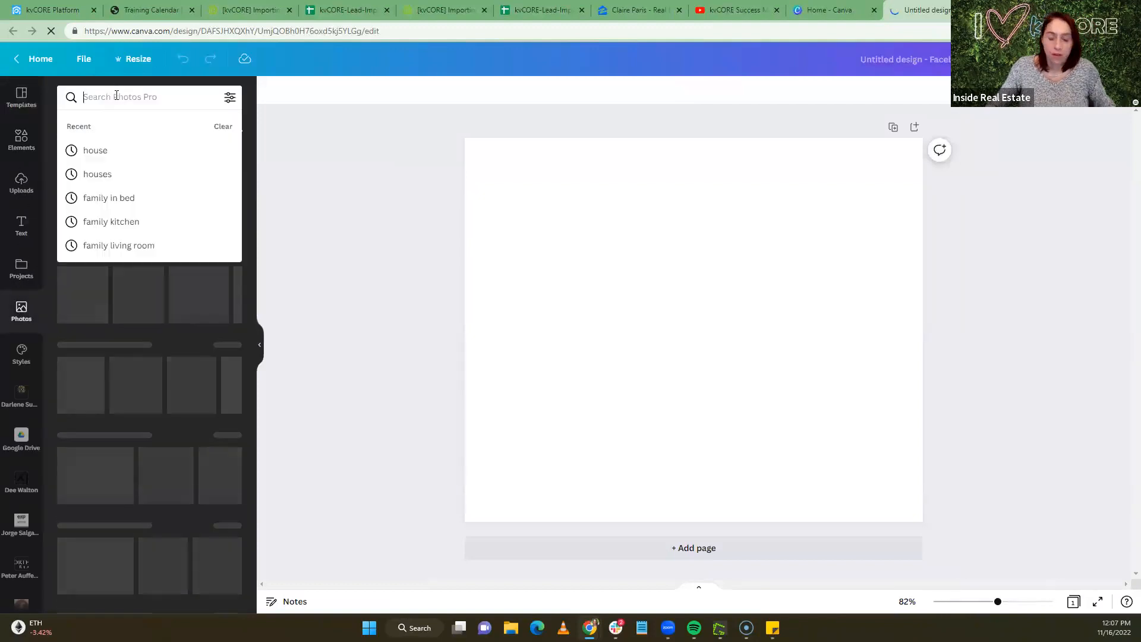
pyautogui.write('happy house anniversary')
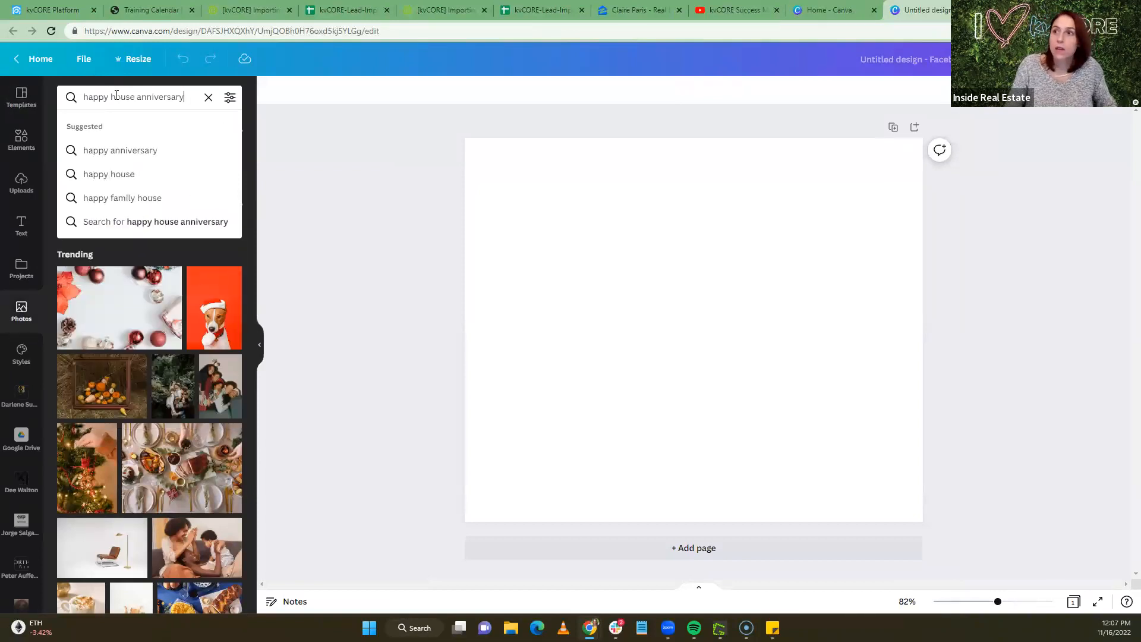
pyautogui.press('Return')
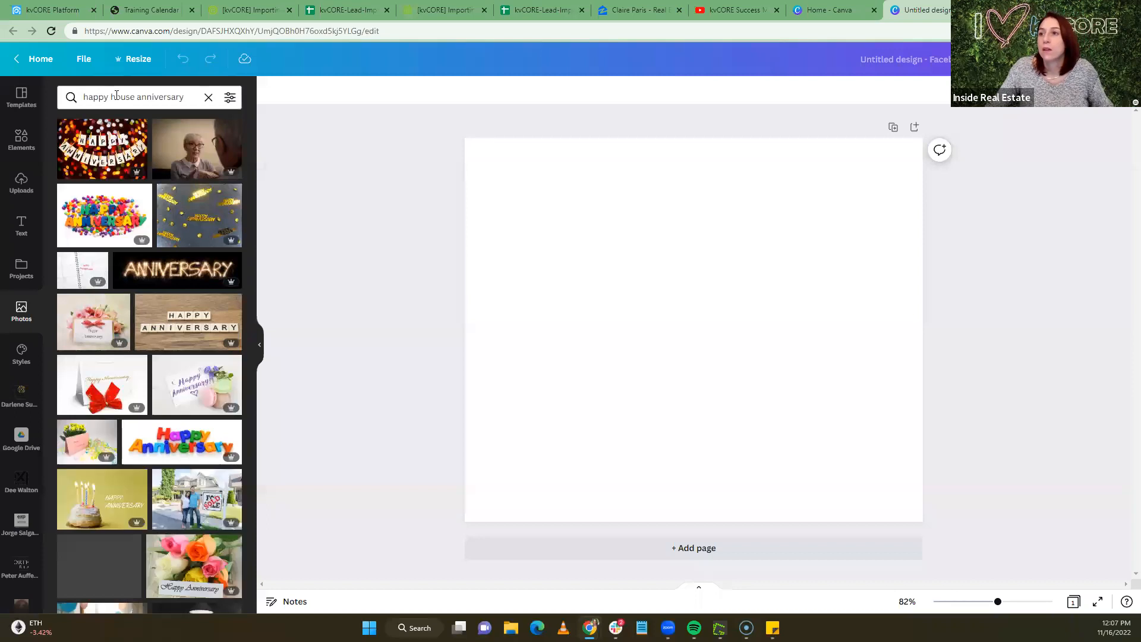
pyautogui.scroll(-5, 123, 161)
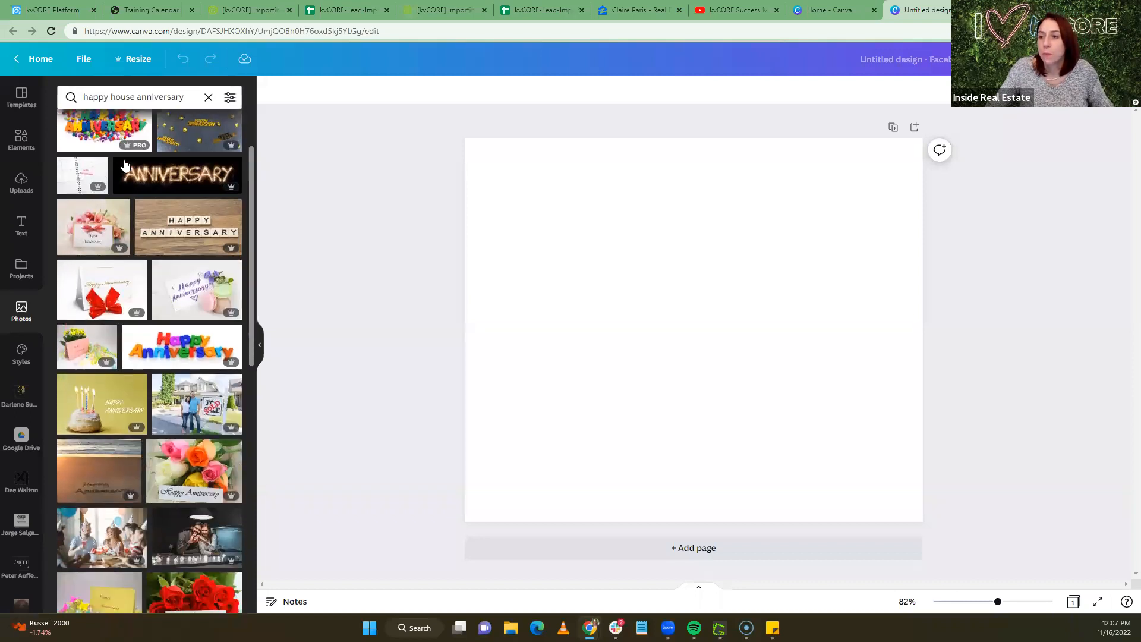
pyautogui.scroll(-2, 89, 351)
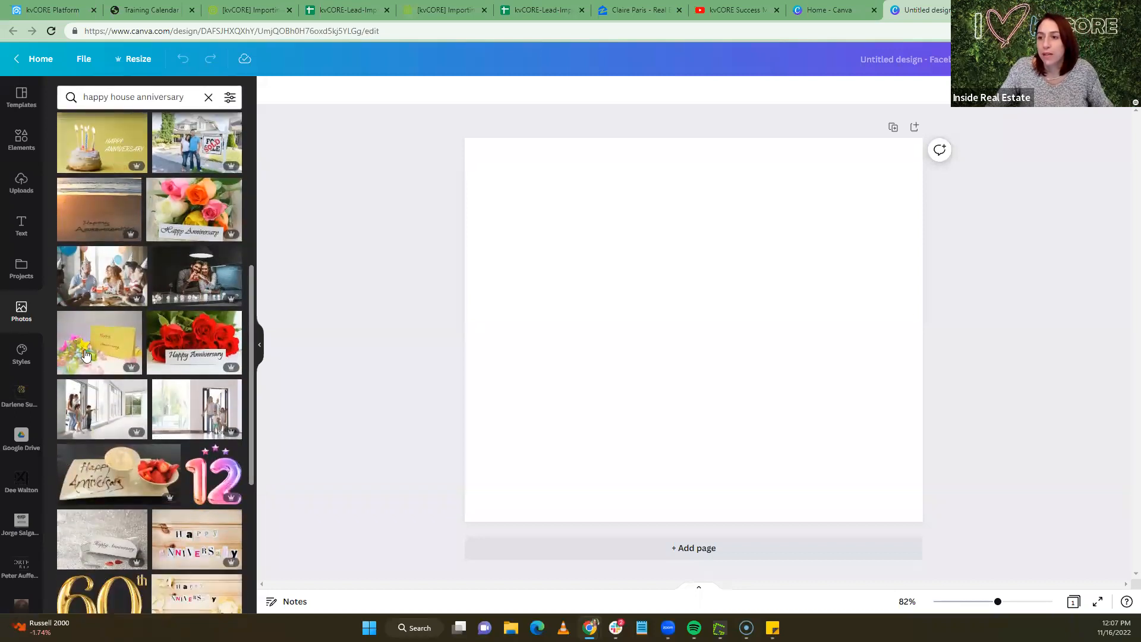
pyautogui.scroll(-2, 95, 354)
pyautogui.scroll(-8, 111, 353)
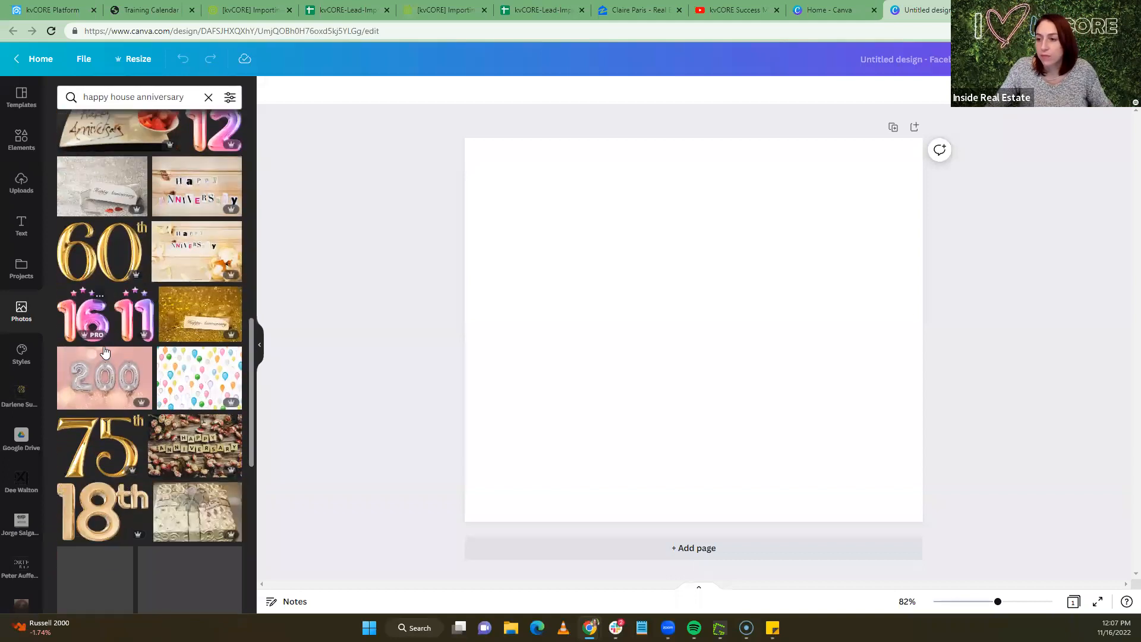
pyautogui.scroll(-3, 103, 351)
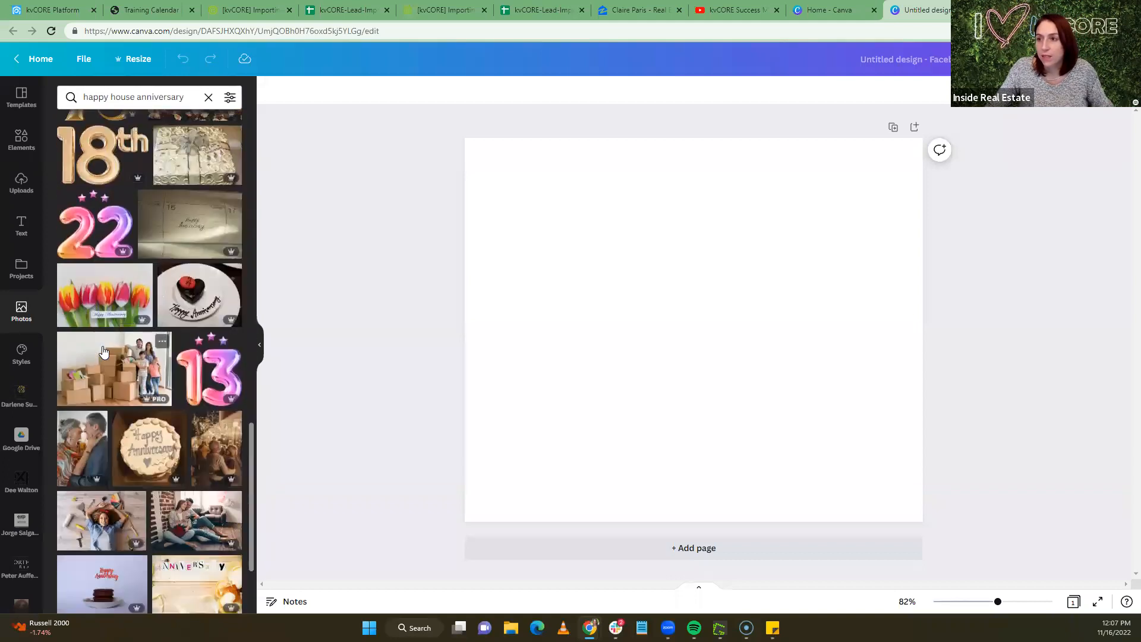
pyautogui.scroll(-3, 103, 351)
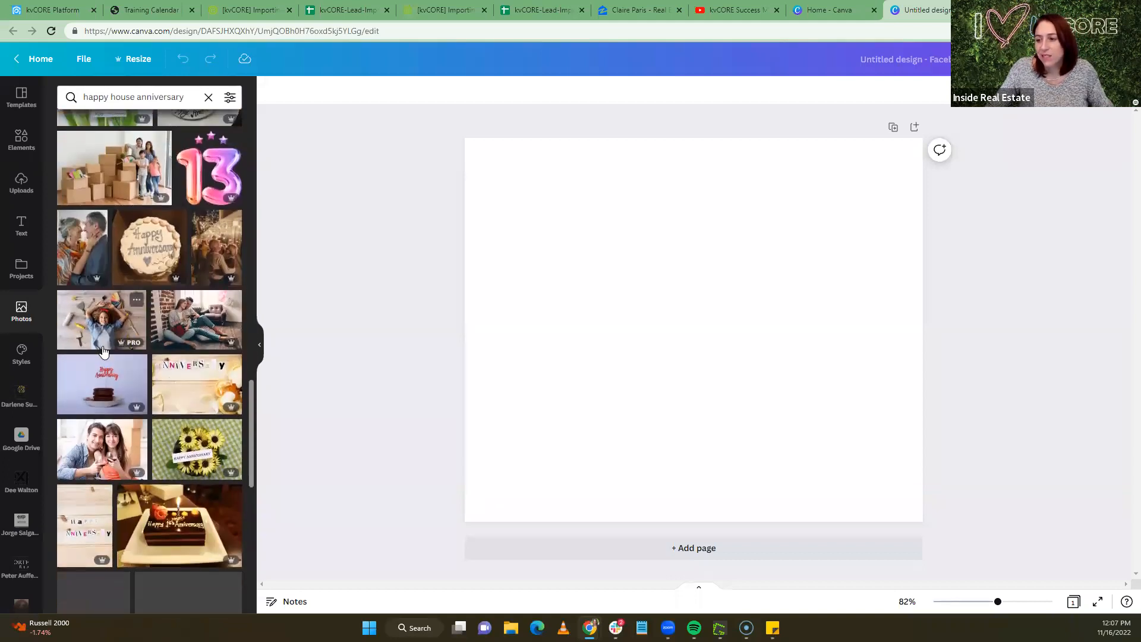
pyautogui.scroll(-4, 103, 352)
pyautogui.scroll(-4, 103, 351)
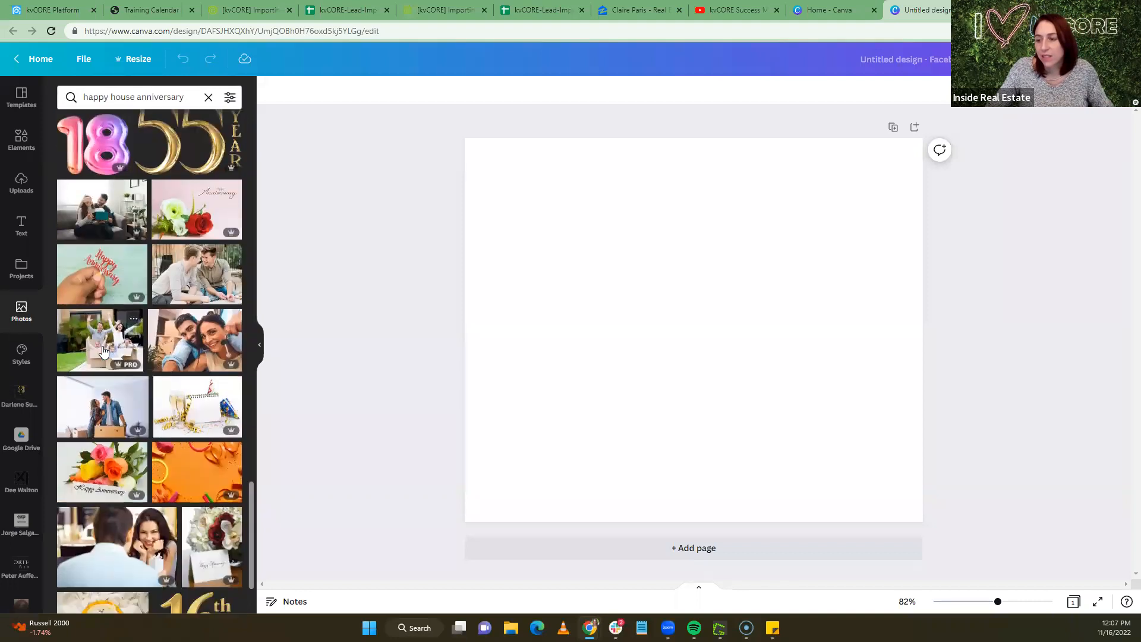
pyautogui.scroll(-2, 103, 351)
pyautogui.scroll(3, 103, 351)
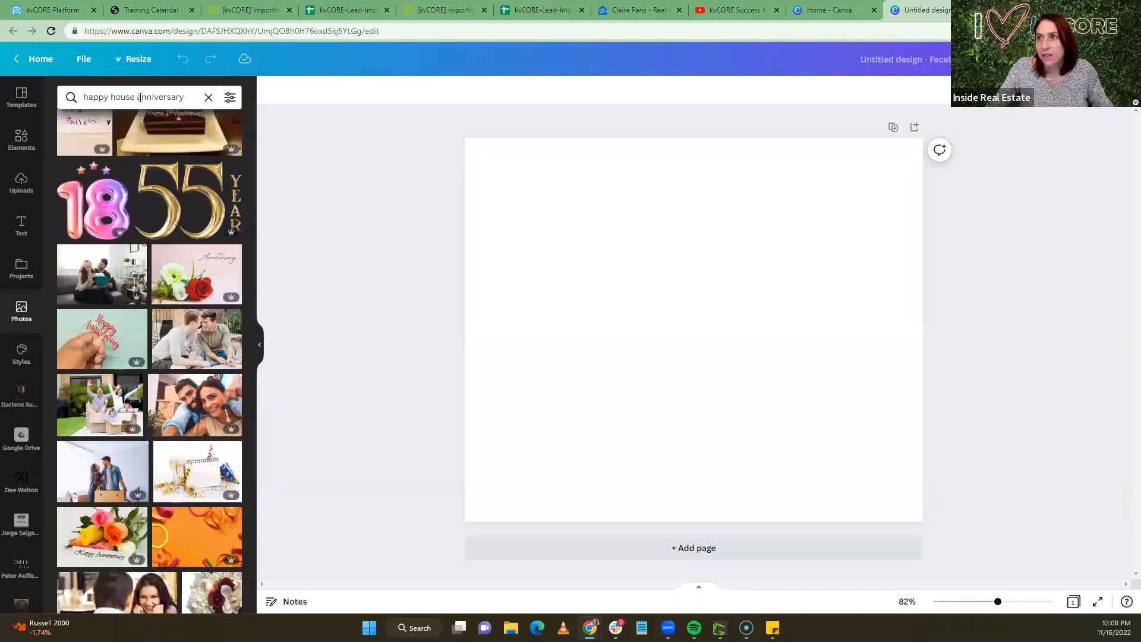
# Search photos for 'buy house' and drag the keys-in-hand photo onto the page
pyautogui.moveTo(186, 98); pyautogui.dragTo(80, 97)
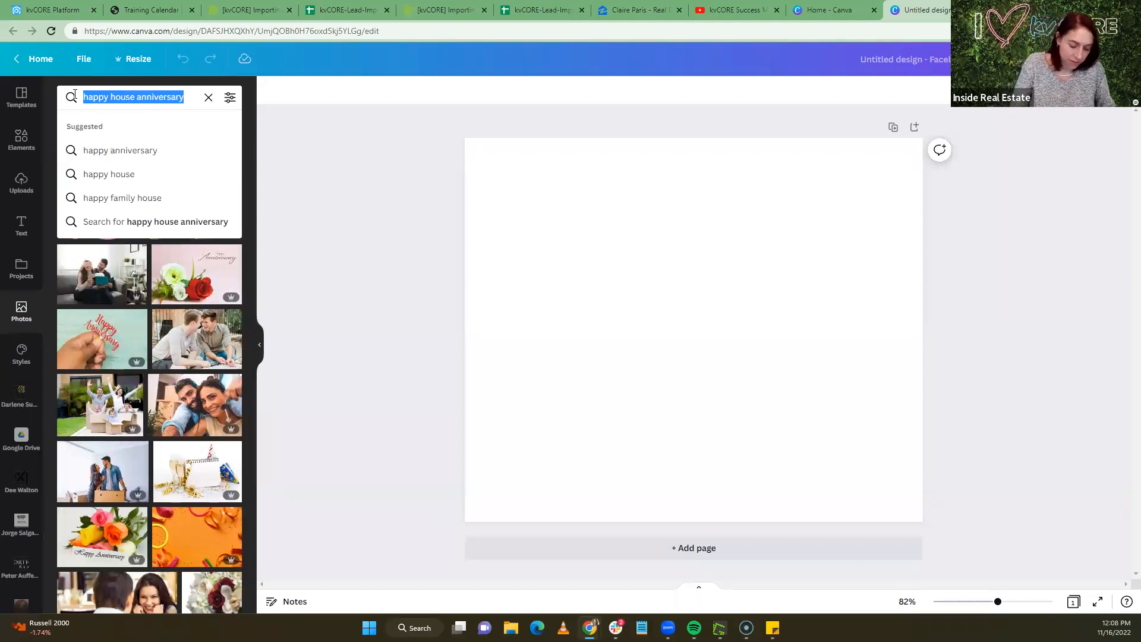
pyautogui.write('buy house')
pyautogui.press('Return')
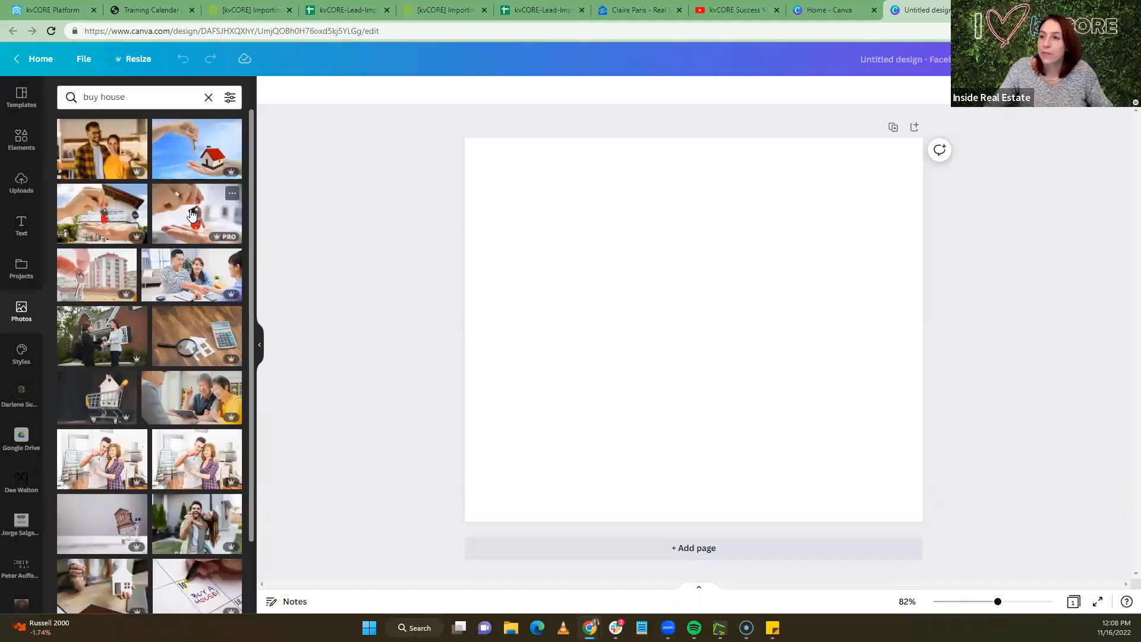
pyautogui.moveTo(206, 220); pyautogui.dragTo(468, 218)
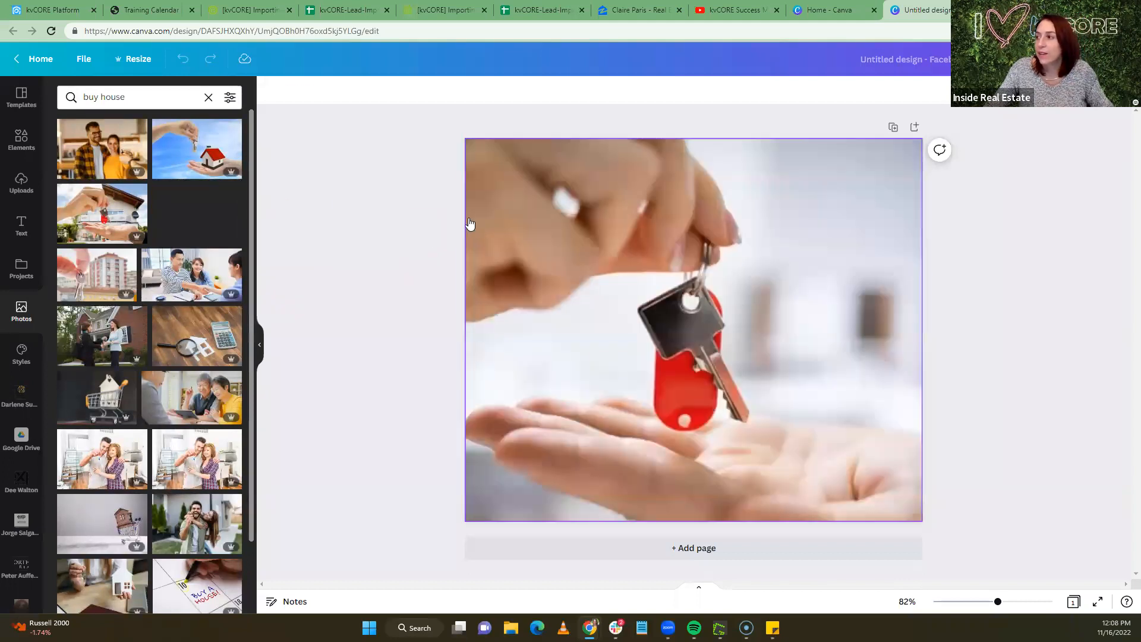
pyautogui.scroll(-2, 134, 313)
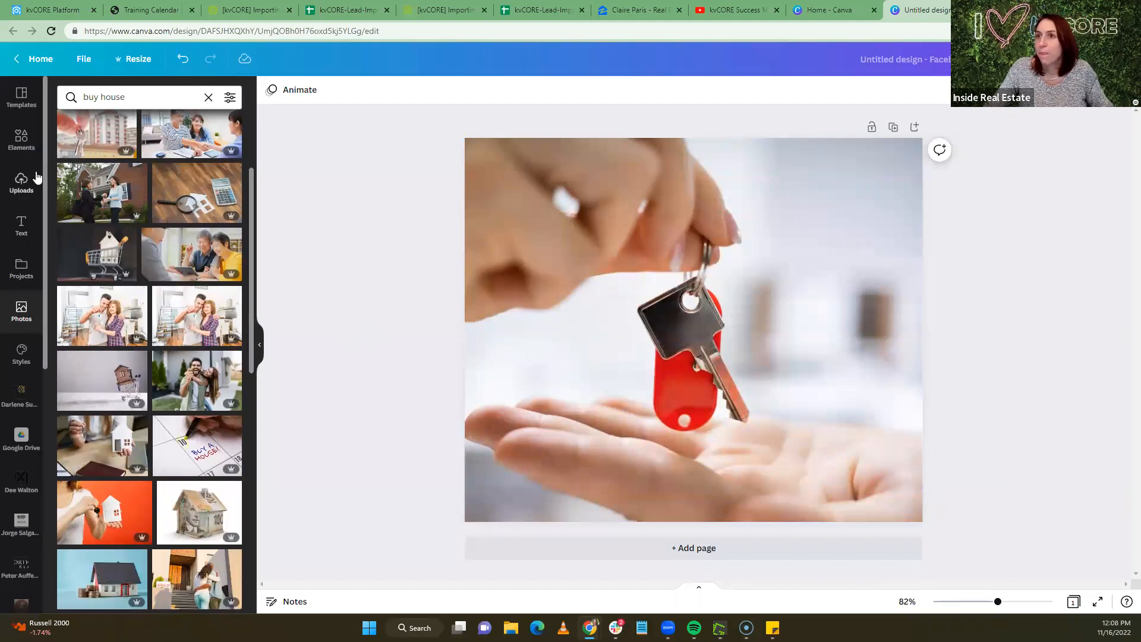
# Add a red ribbon bow from an Elements search for 'bow', tilted, widened and placed over the keys
pyautogui.click(21, 139)
pyautogui.click(118, 97)
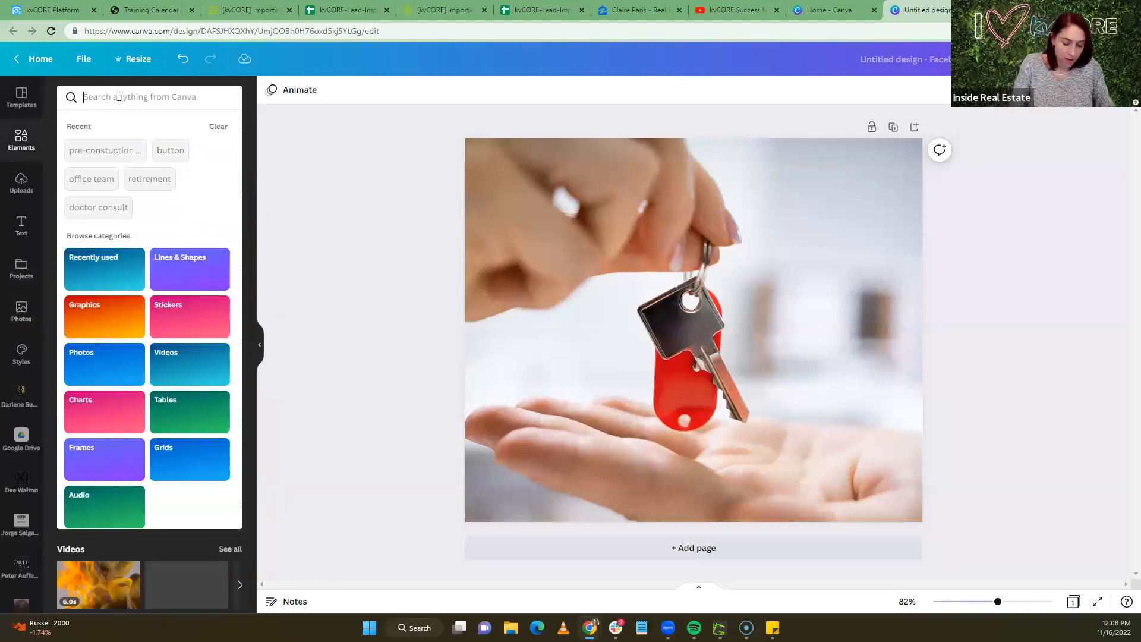
pyautogui.write('bow')
pyautogui.press('Return')
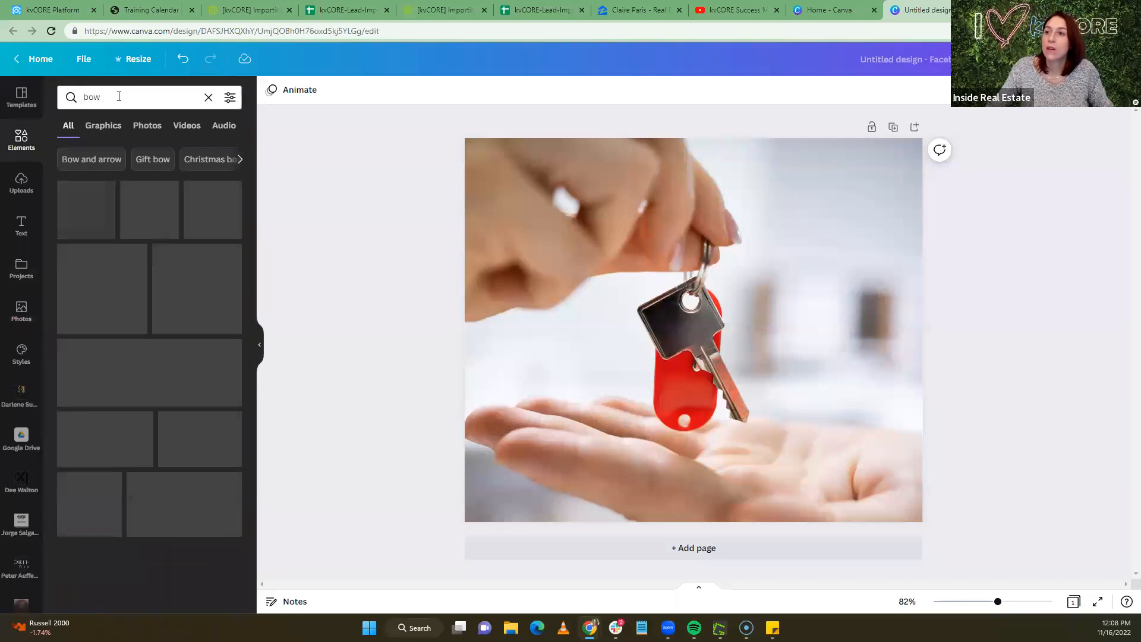
pyautogui.click(148, 365)
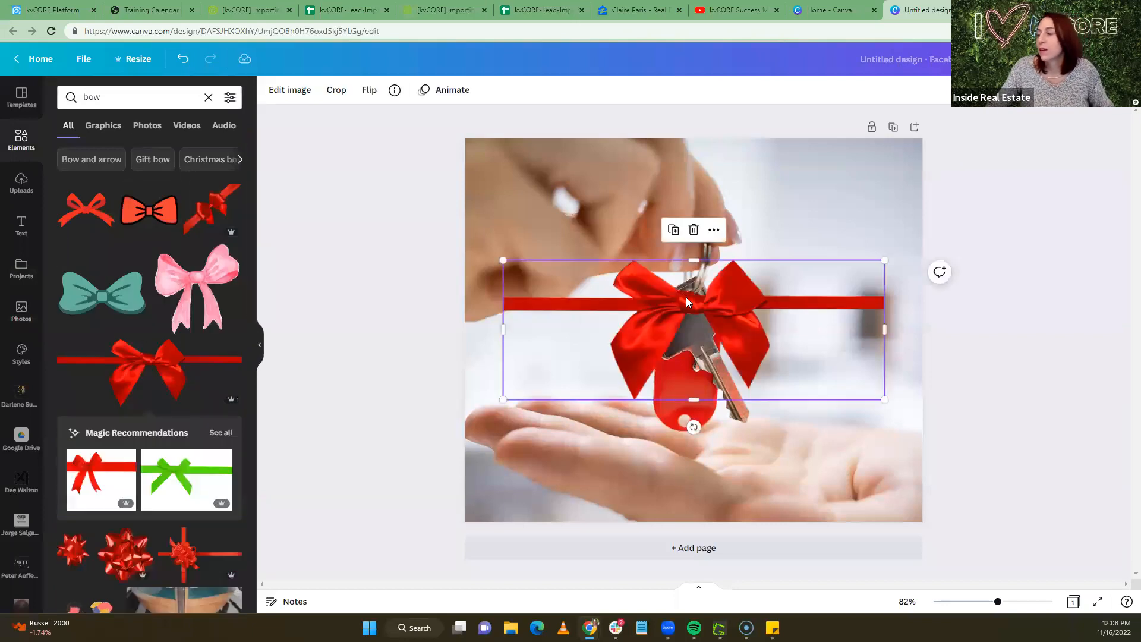
pyautogui.moveTo(694, 427); pyautogui.dragTo(649, 416)
pyautogui.moveTo(693, 366); pyautogui.dragTo(609, 305)
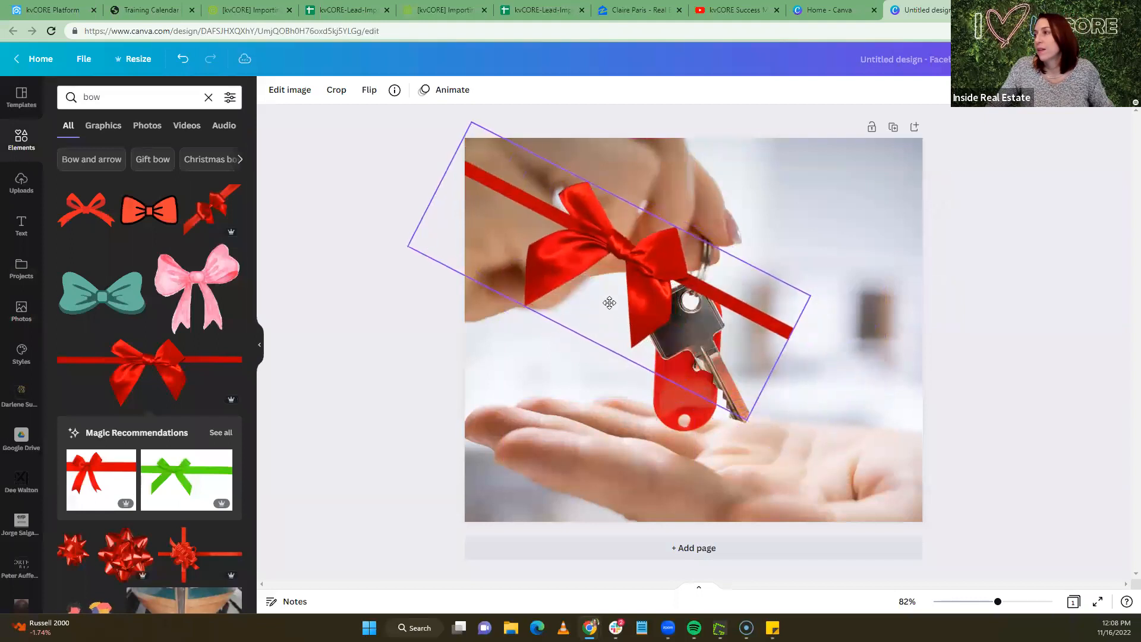
pyautogui.moveTo(790, 365); pyautogui.dragTo(951, 452)
pyautogui.moveTo(708, 397); pyautogui.dragTo(763, 302)
pyautogui.click(1023, 175)
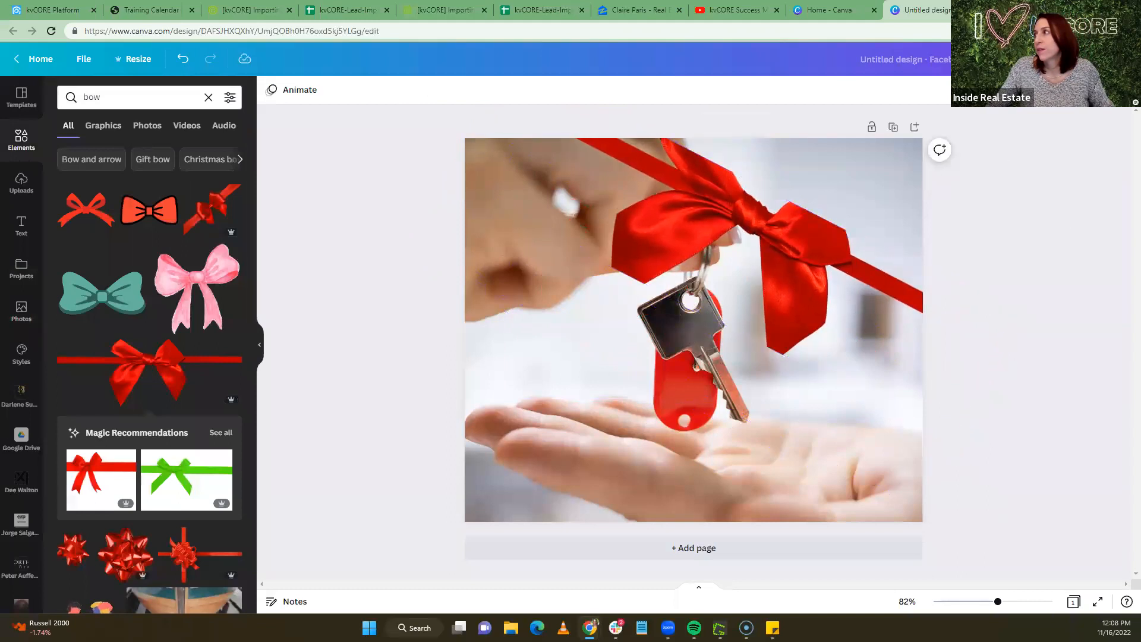
# Download the finished Canva design as a PNG file
pyautogui.click(1105, 58)
pyautogui.click(934, 336)
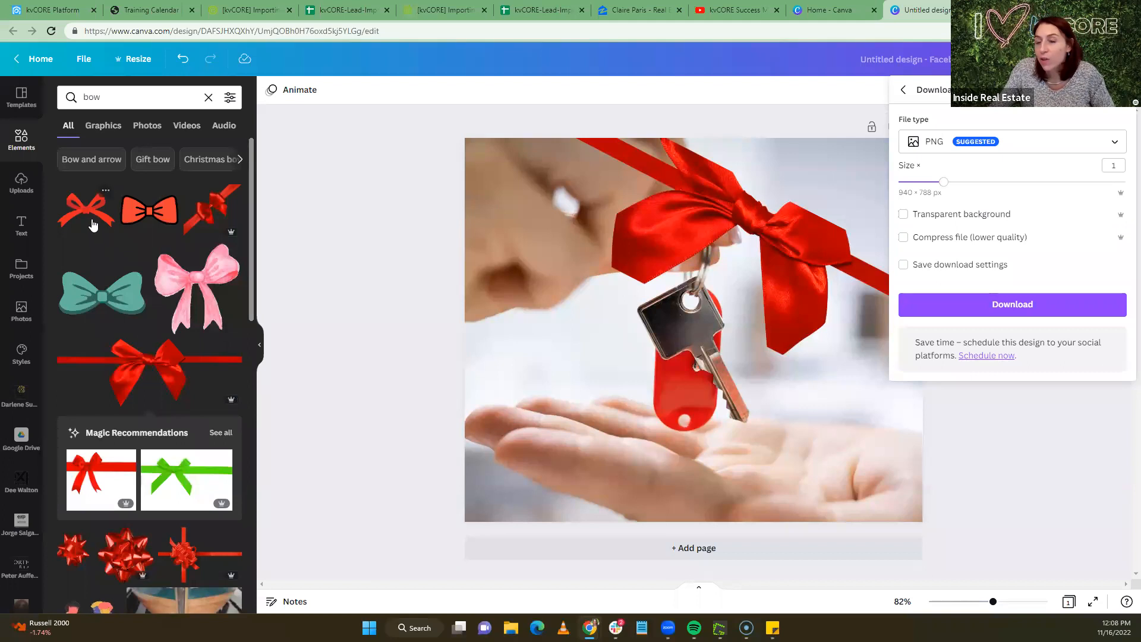
pyautogui.moveTo(91, 223); pyautogui.dragTo(594, 193)
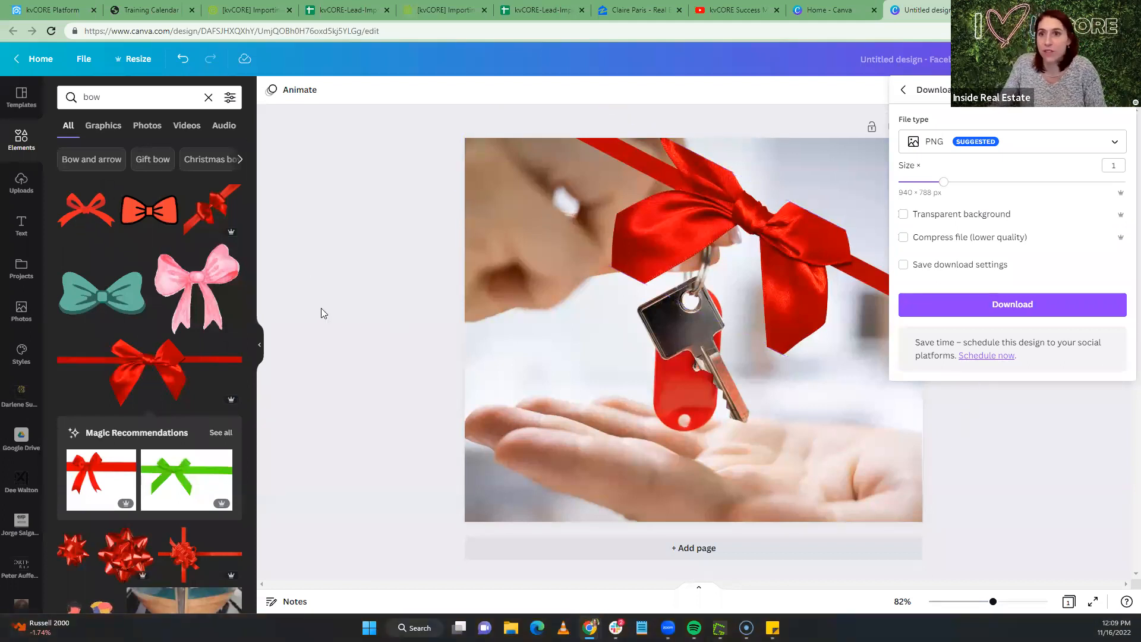
pyautogui.click(369, 329)
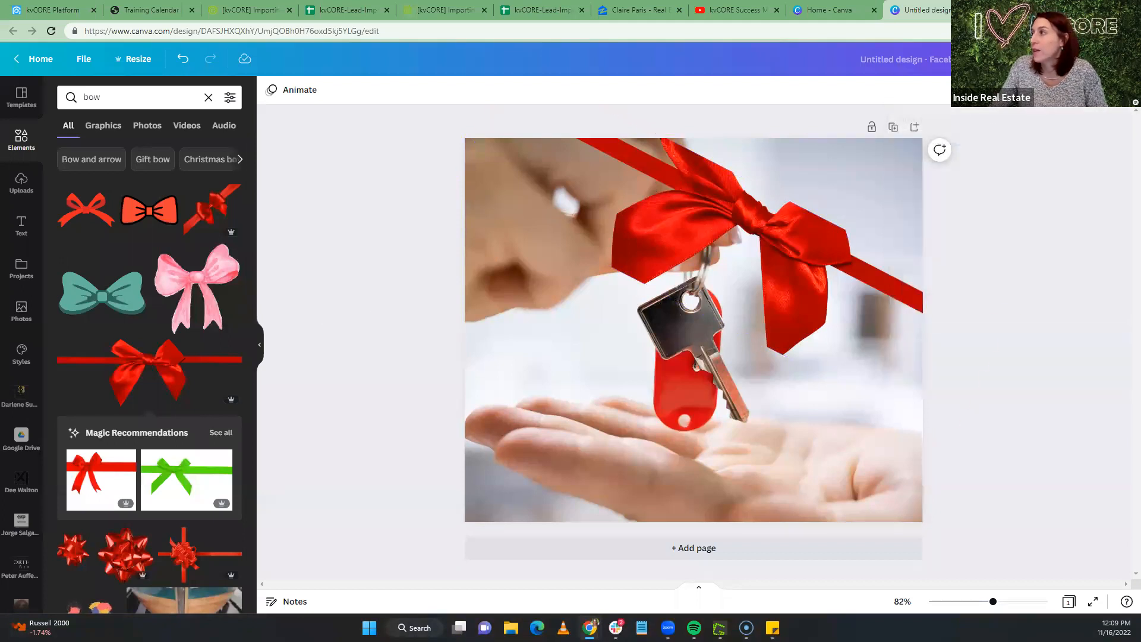
pyautogui.click(1106, 59)
pyautogui.click(946, 343)
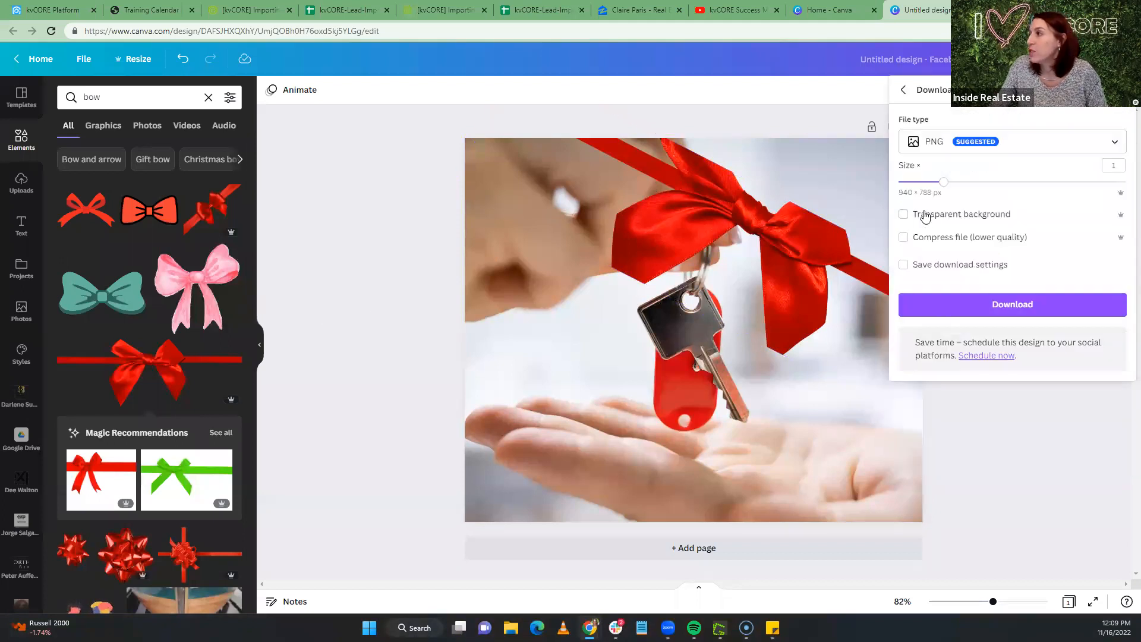
pyautogui.click(985, 315)
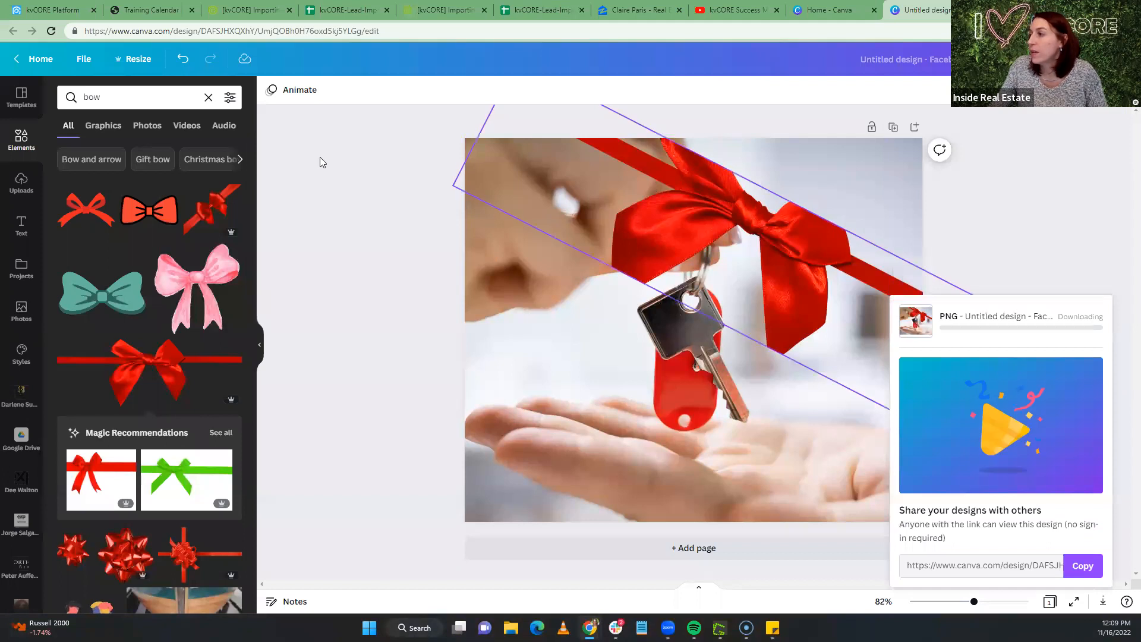
pyautogui.click(37, 9)
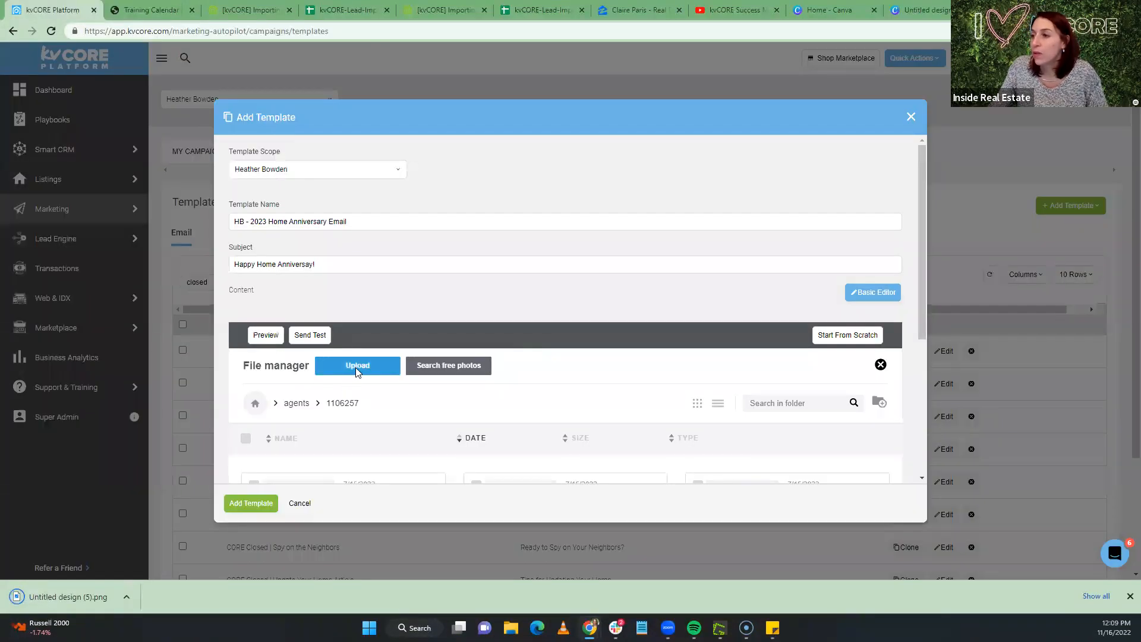
# Upload 'Untitled design (5).png' from Downloads and insert it into the template body
pyautogui.click(355, 368)
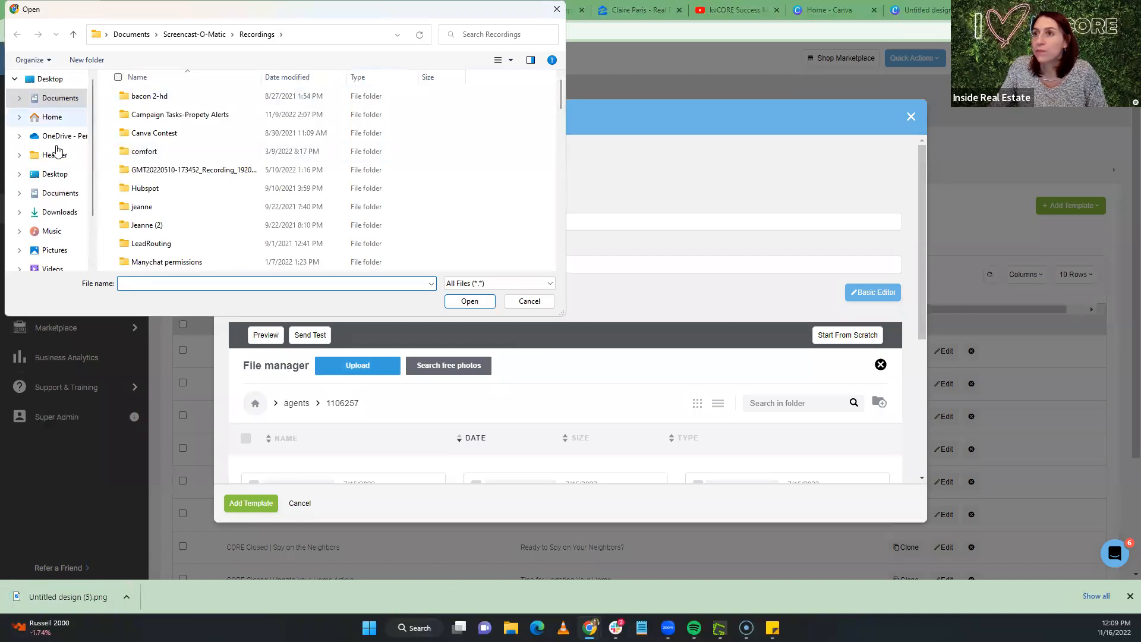
pyautogui.click(57, 213)
pyautogui.doubleClick(158, 113)
pyautogui.scroll(-2, 655, 279)
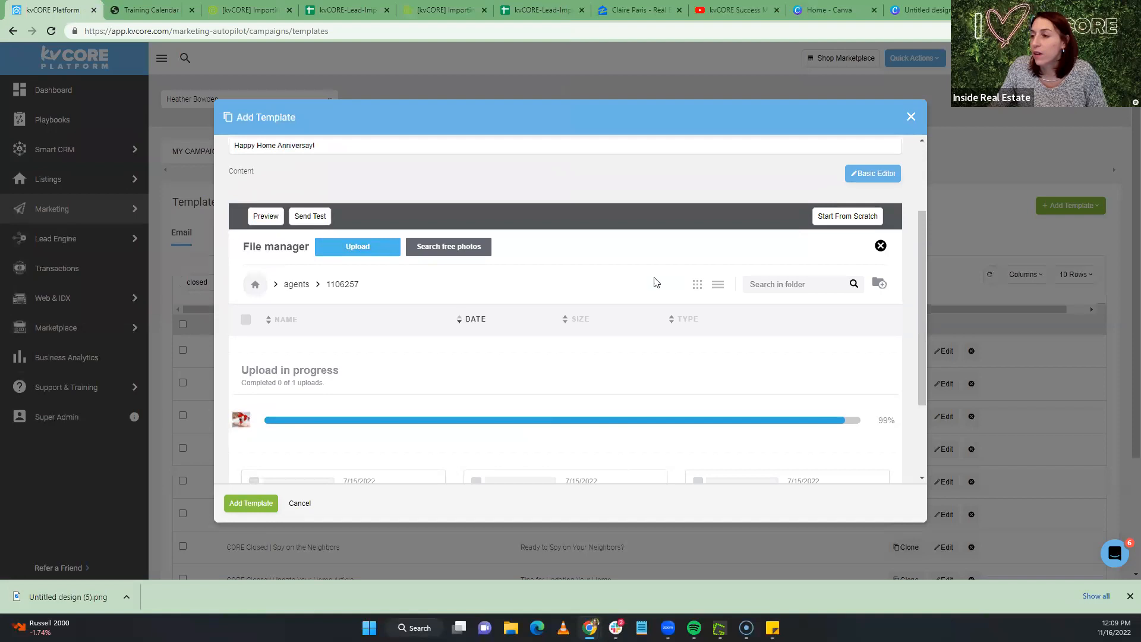
pyautogui.scroll(-1, 655, 282)
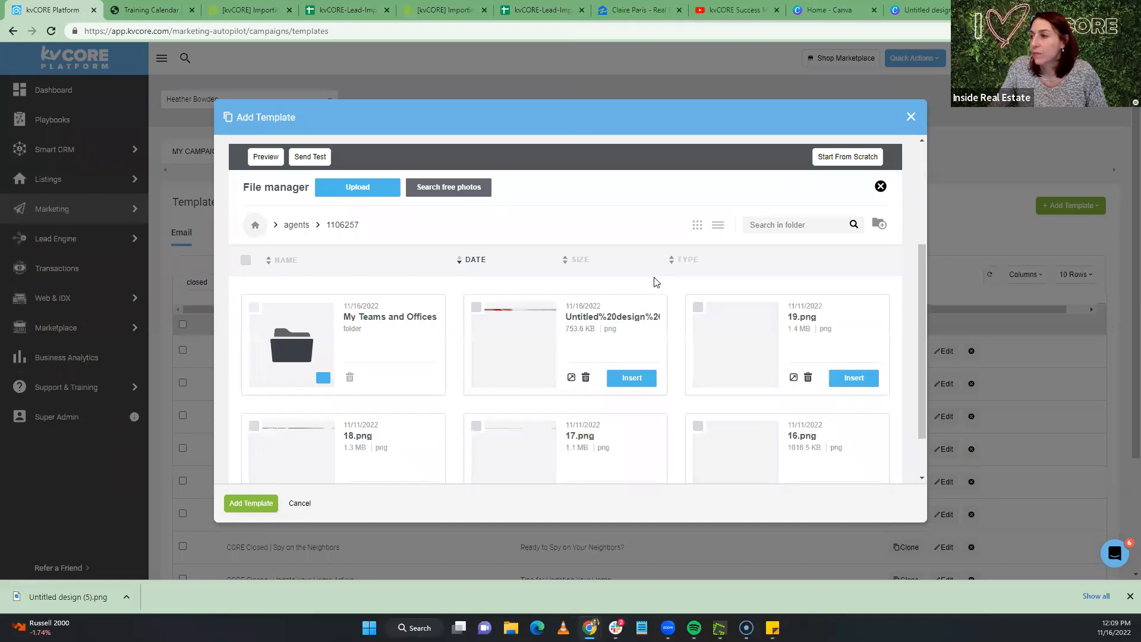
pyautogui.click(632, 379)
pyautogui.scroll(-1, 483, 311)
pyautogui.scroll(1, 483, 310)
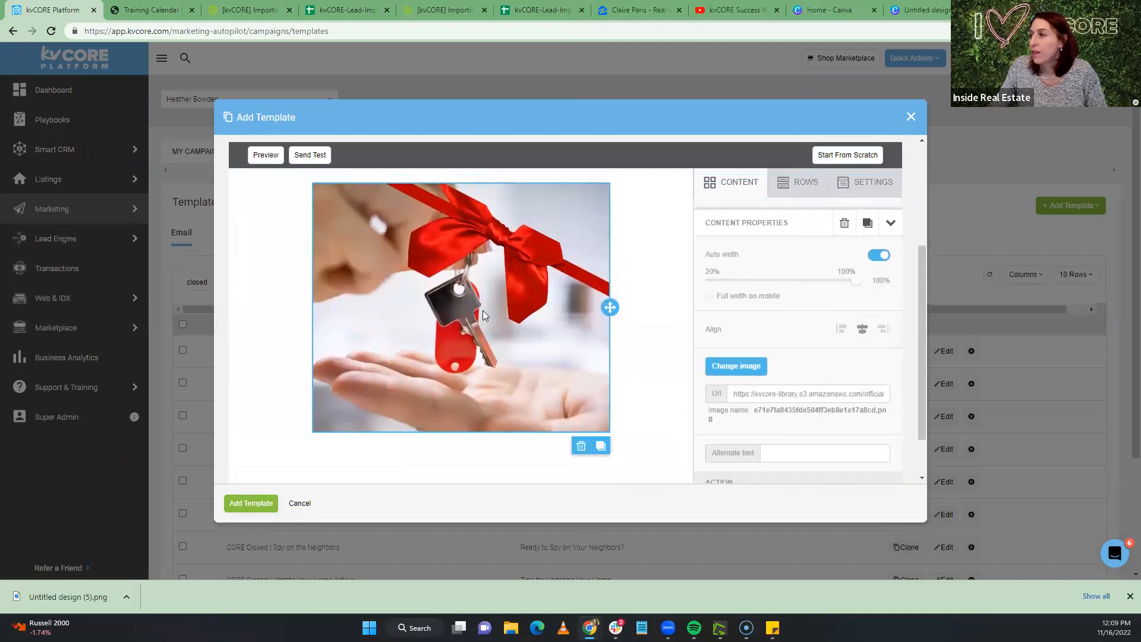
# Add a text block above the image reading "It's been another year!!!"
pyautogui.click(722, 183)
pyautogui.moveTo(862, 410); pyautogui.dragTo(280, 193)
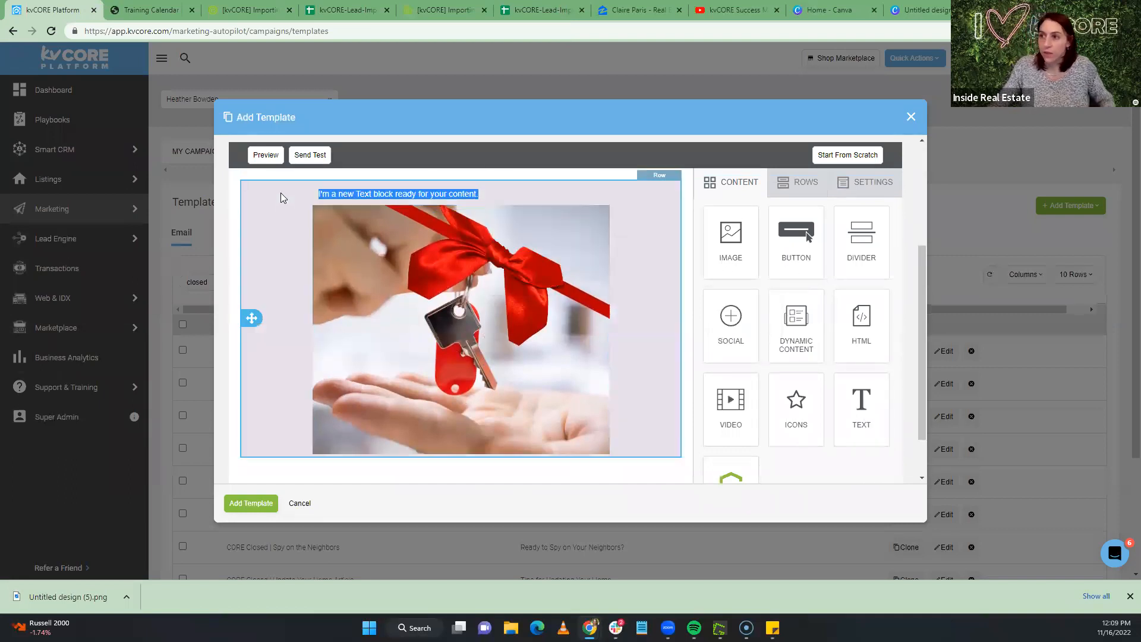
pyautogui.write("It's bee")
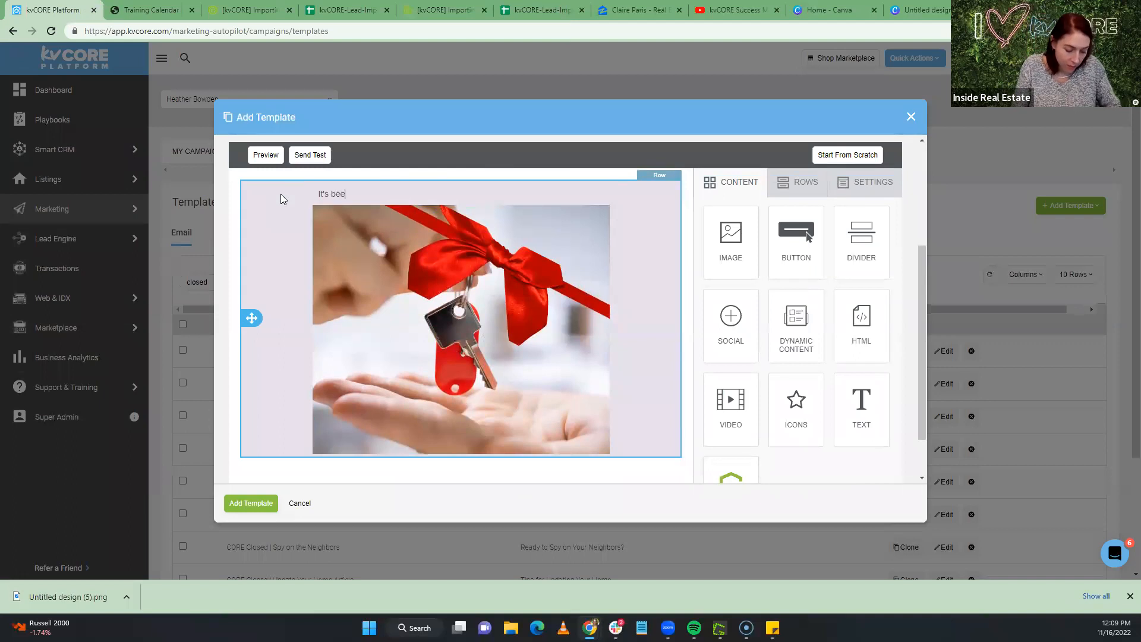
pyautogui.write('n a')
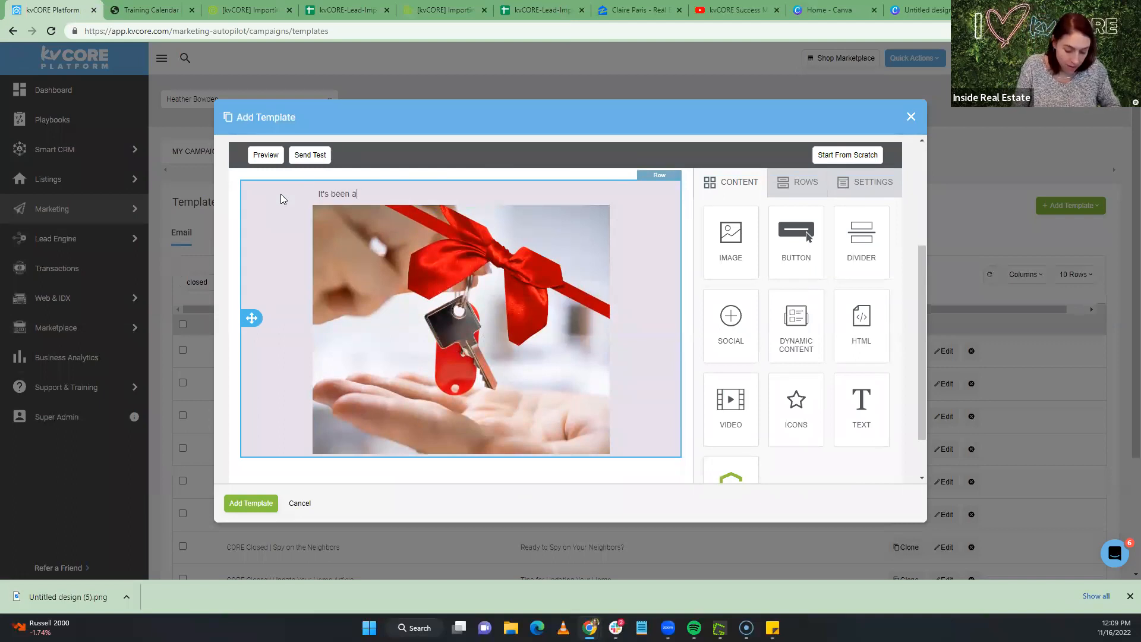
pyautogui.write('nother year!!!')
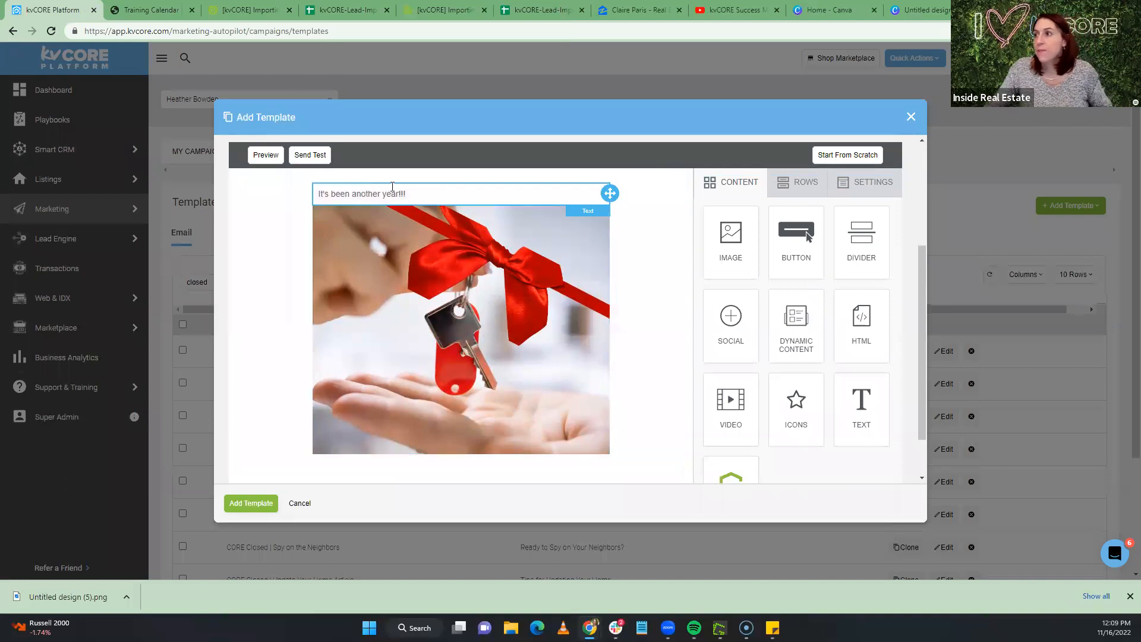
# Format the heading at 42px, bold and centred
pyautogui.moveTo(407, 194); pyautogui.dragTo(318, 194)
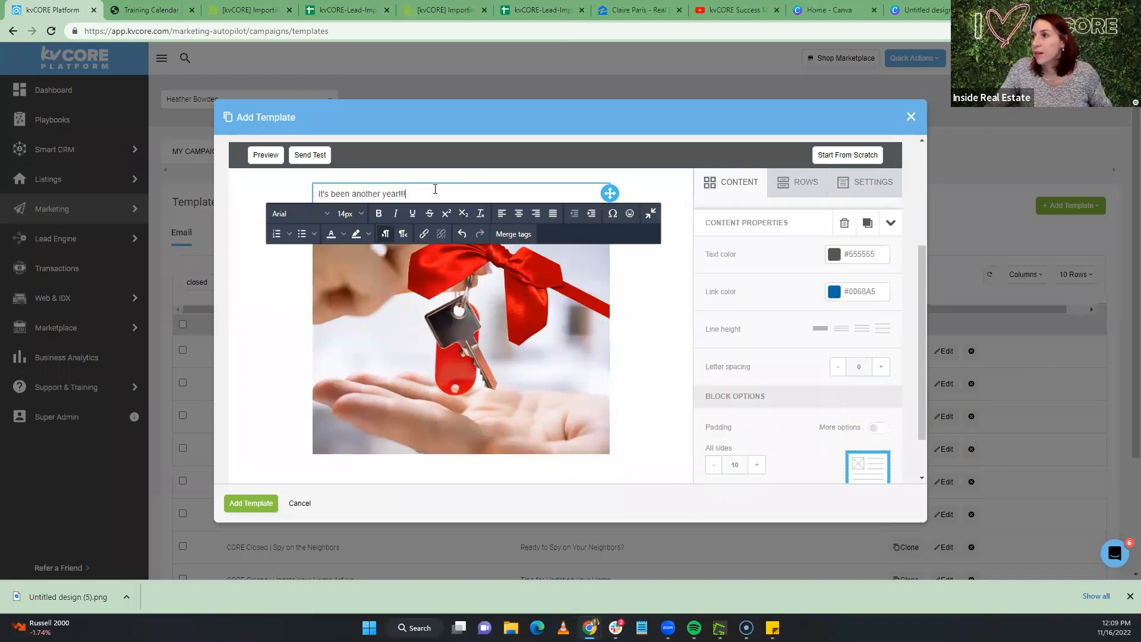
pyautogui.click(350, 213)
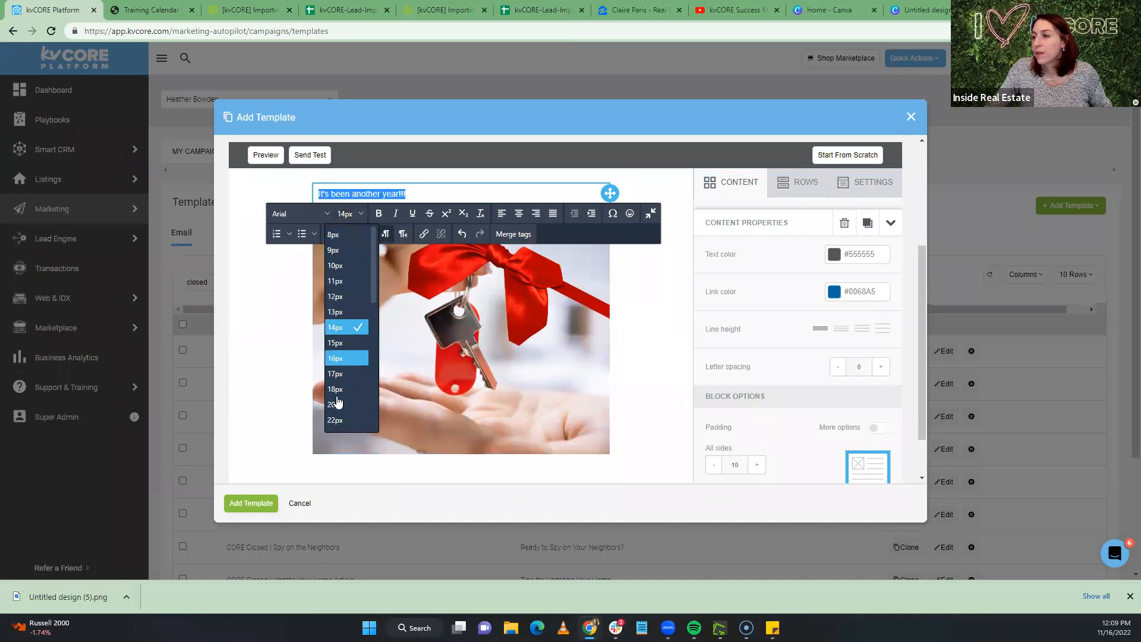
pyautogui.click(337, 420)
pyautogui.click(362, 221)
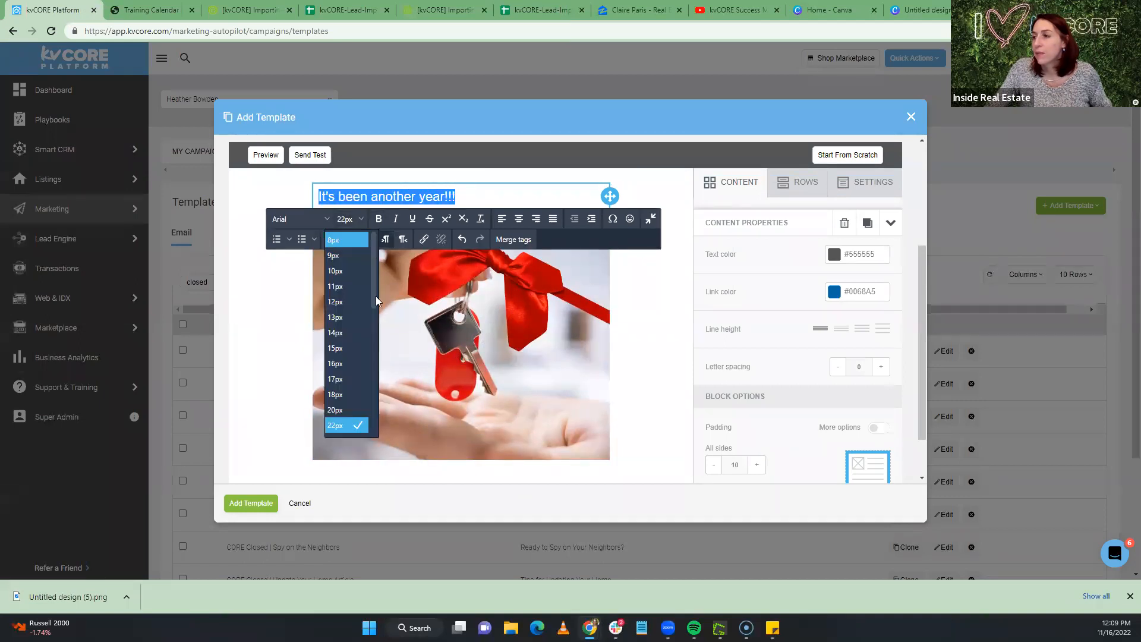
pyautogui.click(341, 297)
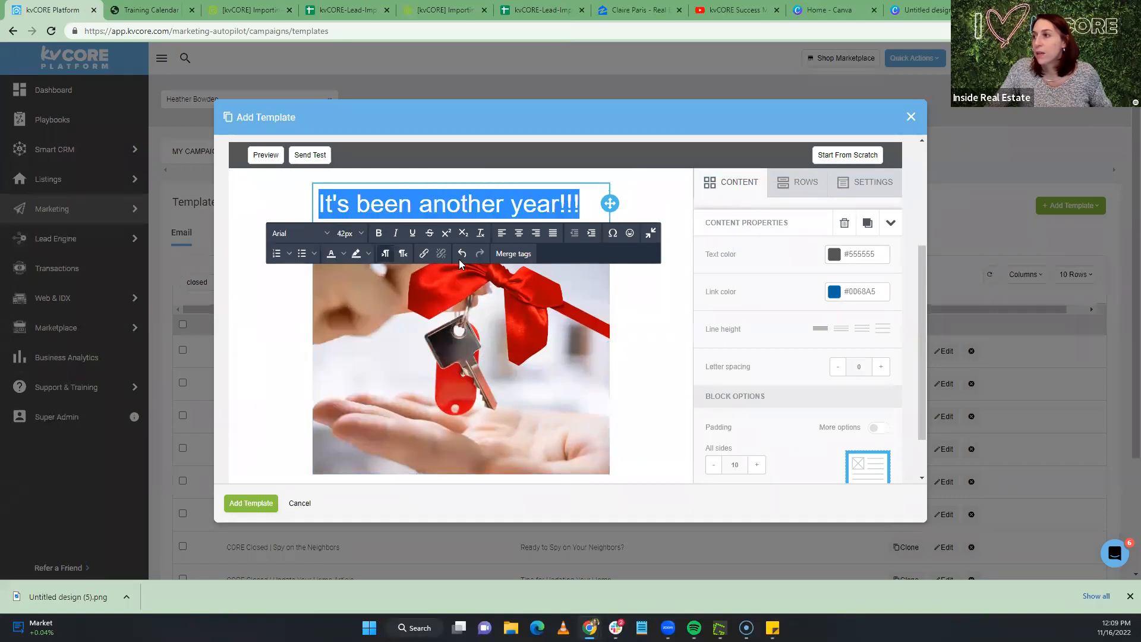
pyautogui.click(380, 234)
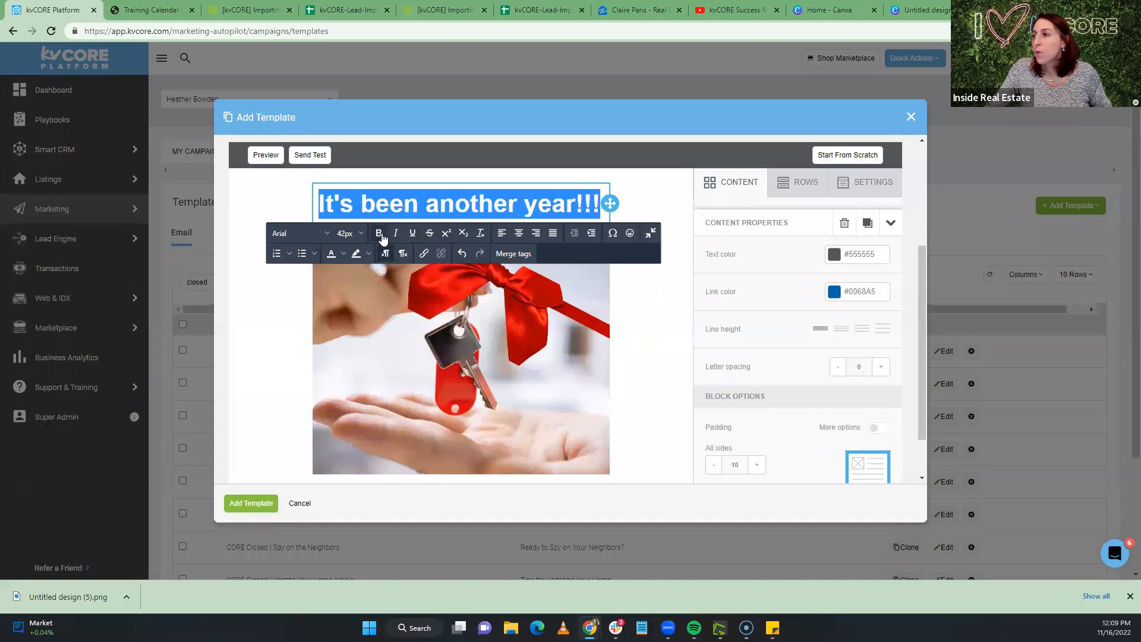
pyautogui.click(518, 236)
pyautogui.click(254, 337)
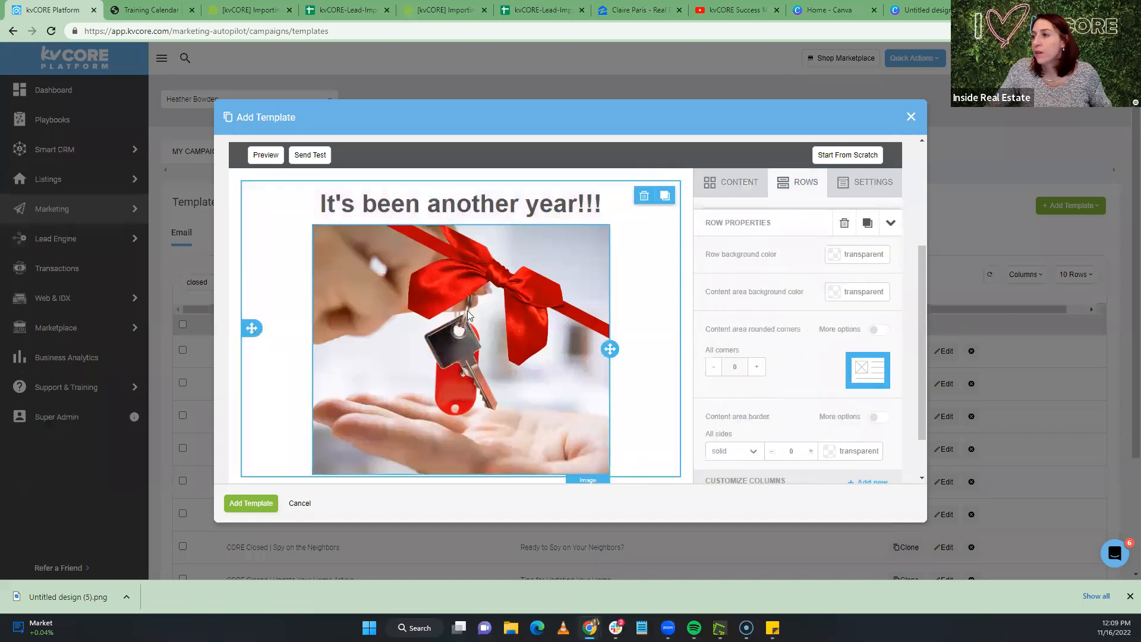
pyautogui.scroll(-1, 641, 297)
pyautogui.scroll(1, 726, 210)
pyautogui.click(730, 184)
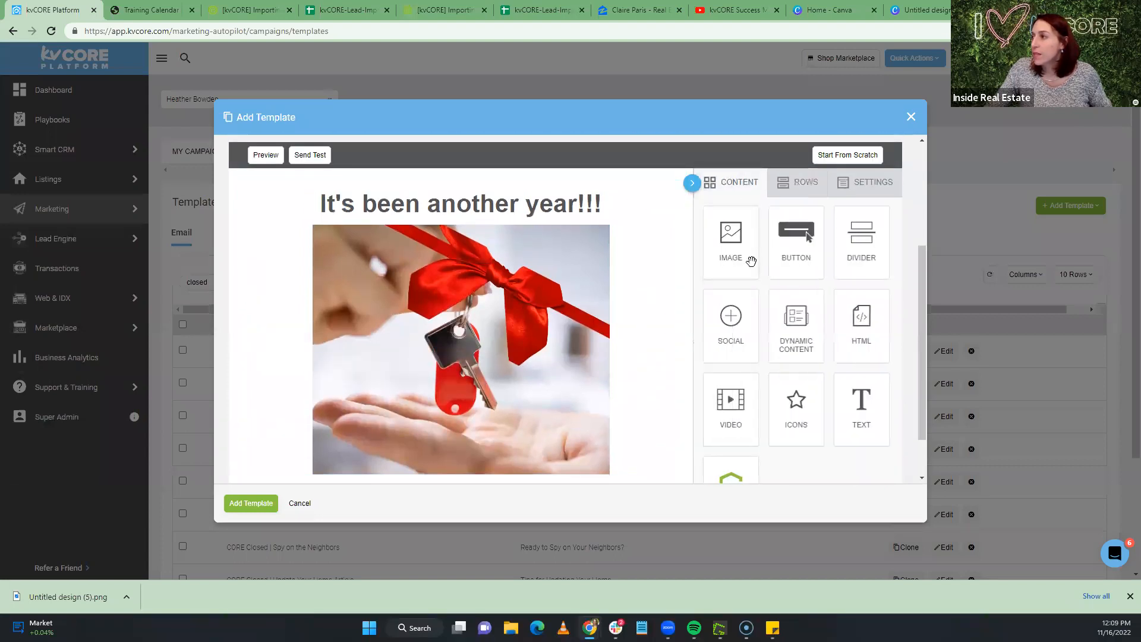
# Add a text block below the image reading "Just thinking of you...."
pyautogui.moveTo(861, 408); pyautogui.dragTo(474, 464)
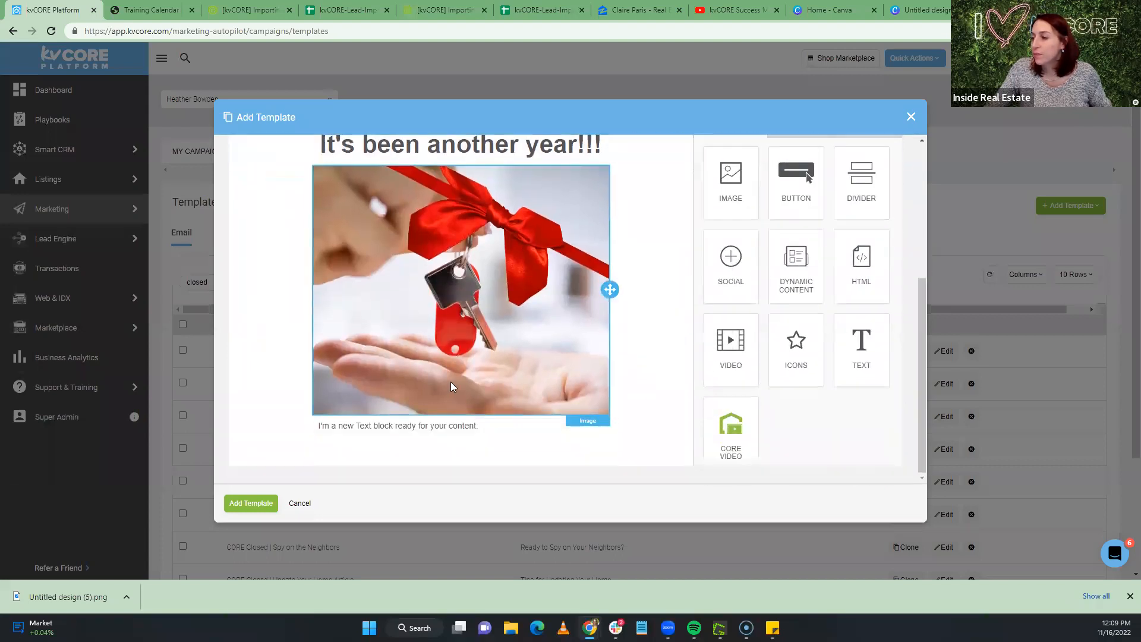
pyautogui.moveTo(482, 426); pyautogui.dragTo(301, 427)
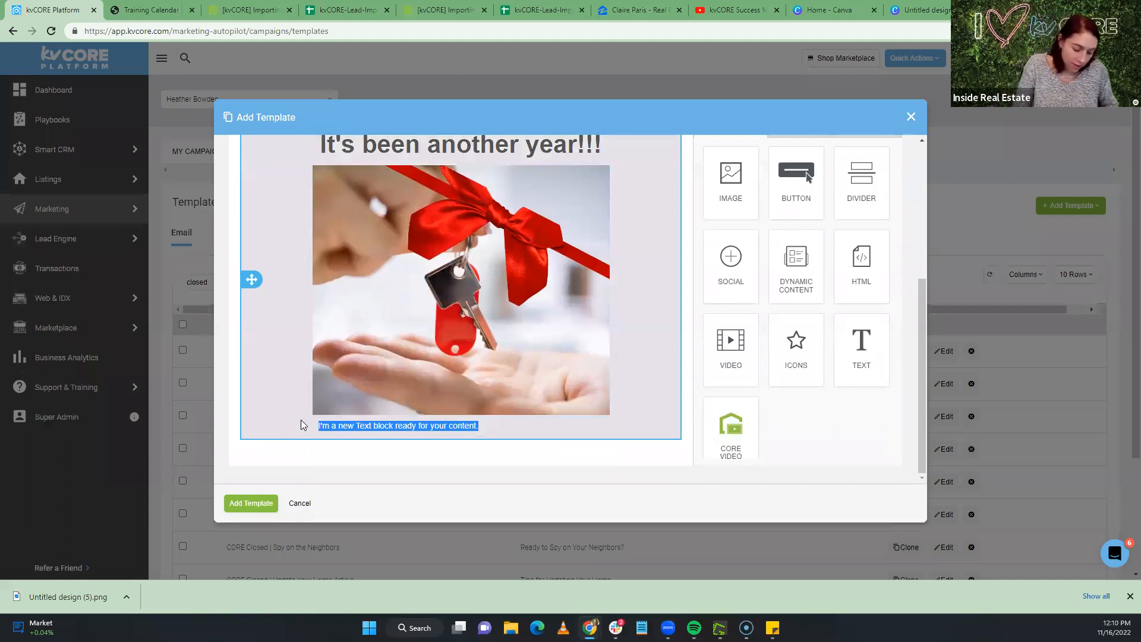
pyautogui.write('Just think')
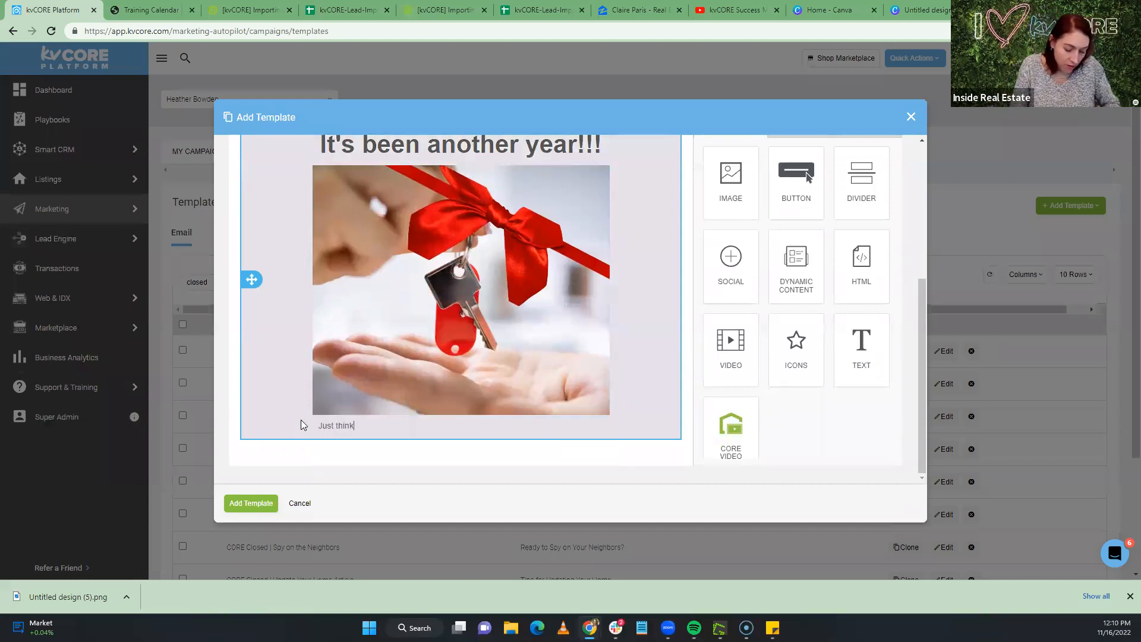
pyautogui.write('ing of you....')
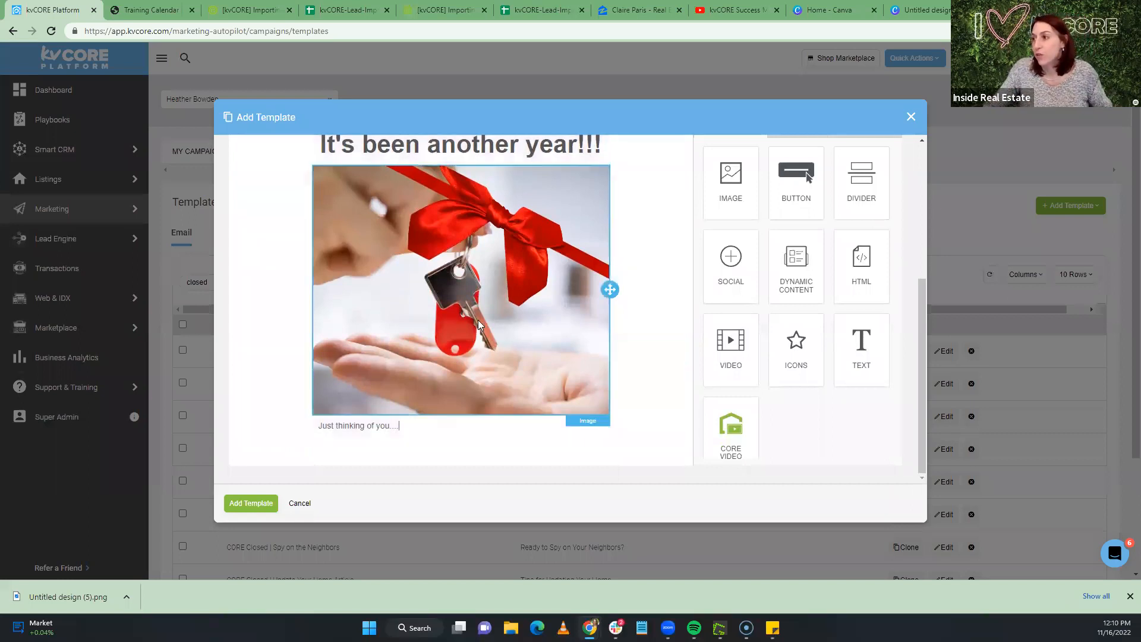
pyautogui.scroll(-1, 510, 295)
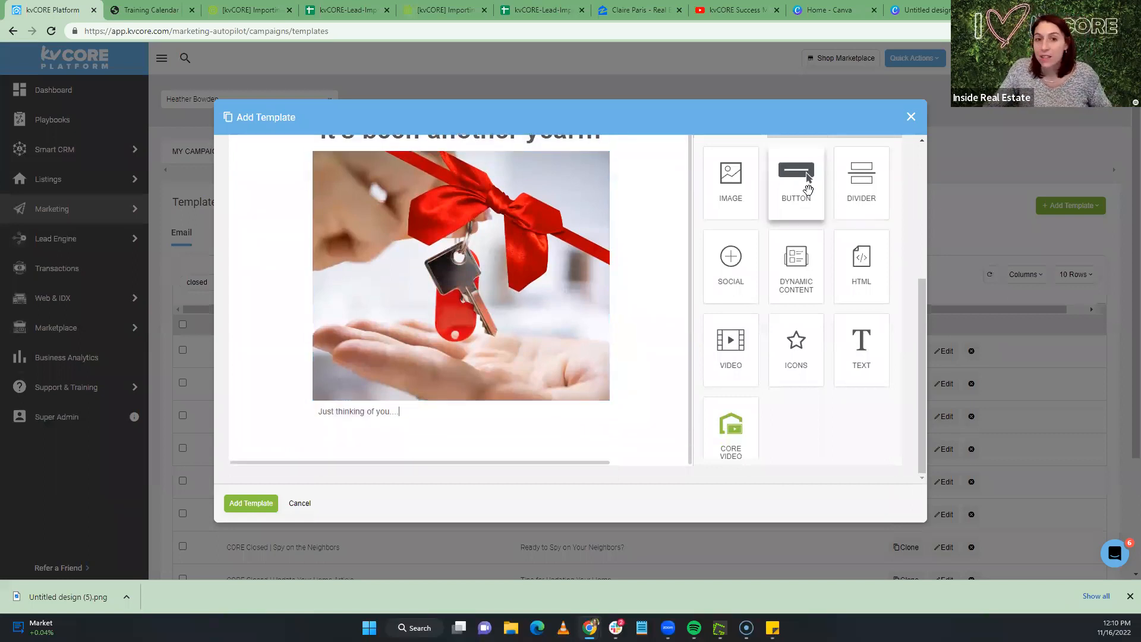
# Add two button blocks below the text line
pyautogui.moveTo(803, 184); pyautogui.dragTo(461, 462)
pyautogui.scroll(-1, 543, 324)
pyautogui.moveTo(792, 169)
pyautogui.mouseDown()
pyautogui.moveTo(479, 461)
pyautogui.moveTo(473, 438)
pyautogui.moveTo(483, 428)
pyautogui.mouseUp()
pyautogui.click(484, 428)
pyautogui.scroll(-4, 832, 309)
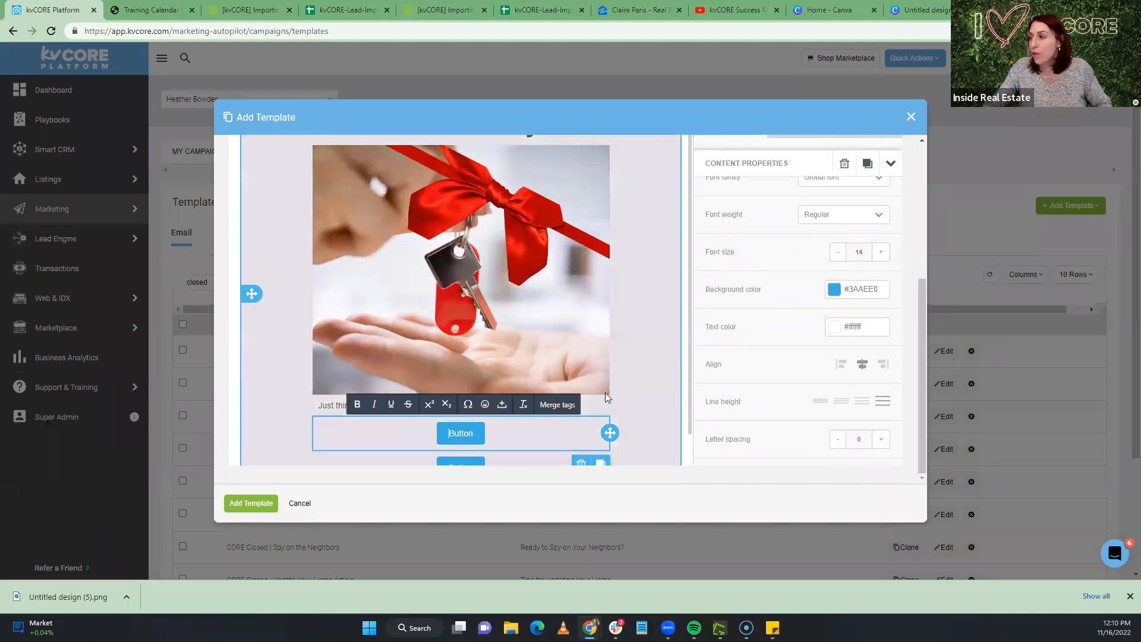
# Replace the first button's placeholder label with "Let's Grab Coffee!"
pyautogui.doubleClick(466, 433)
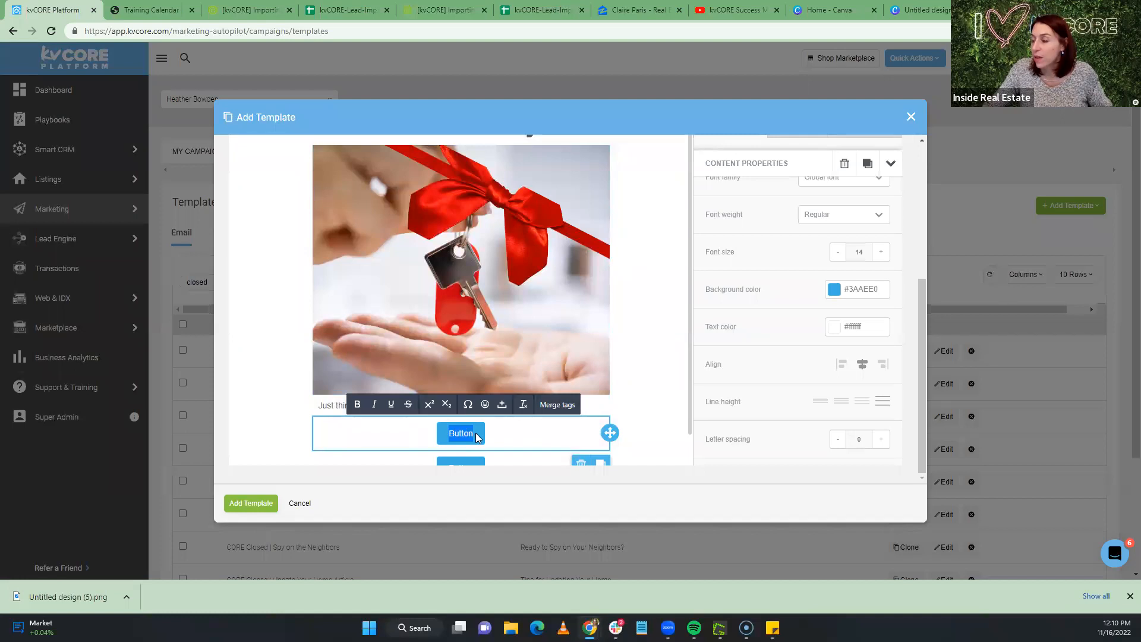
pyautogui.write("Let's")
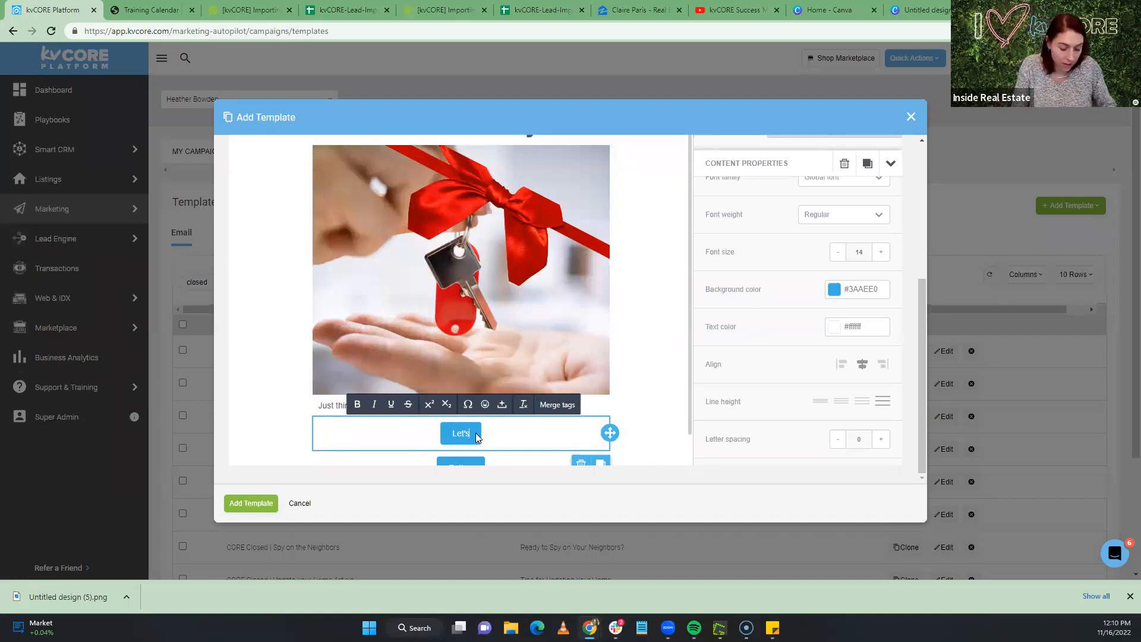
pyautogui.write(' Grab Coffee')
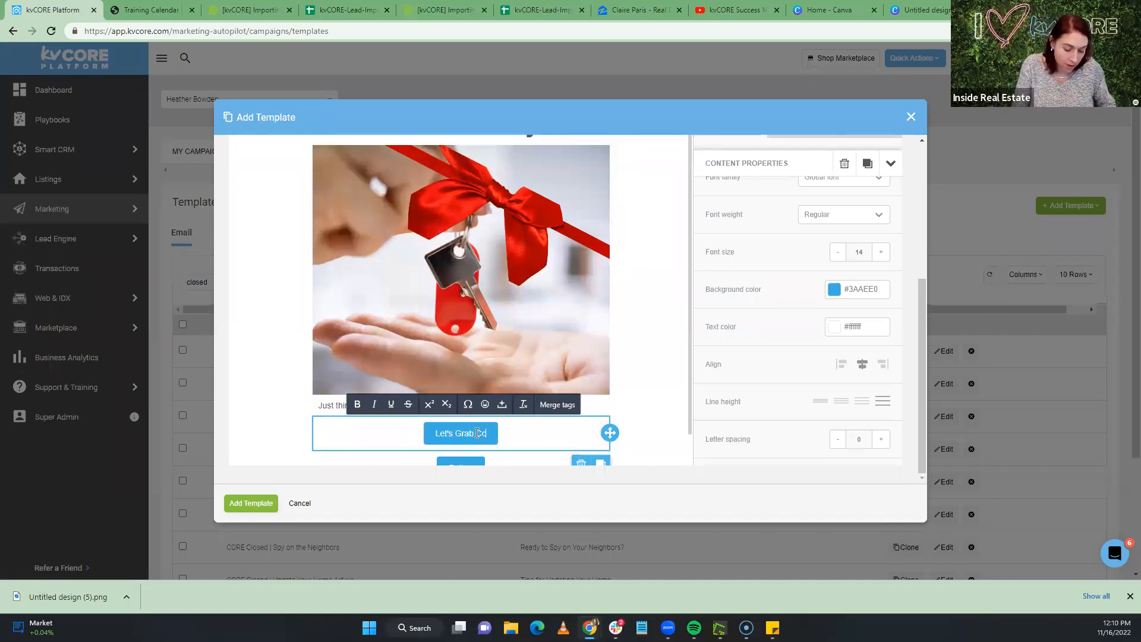
pyautogui.write('!')
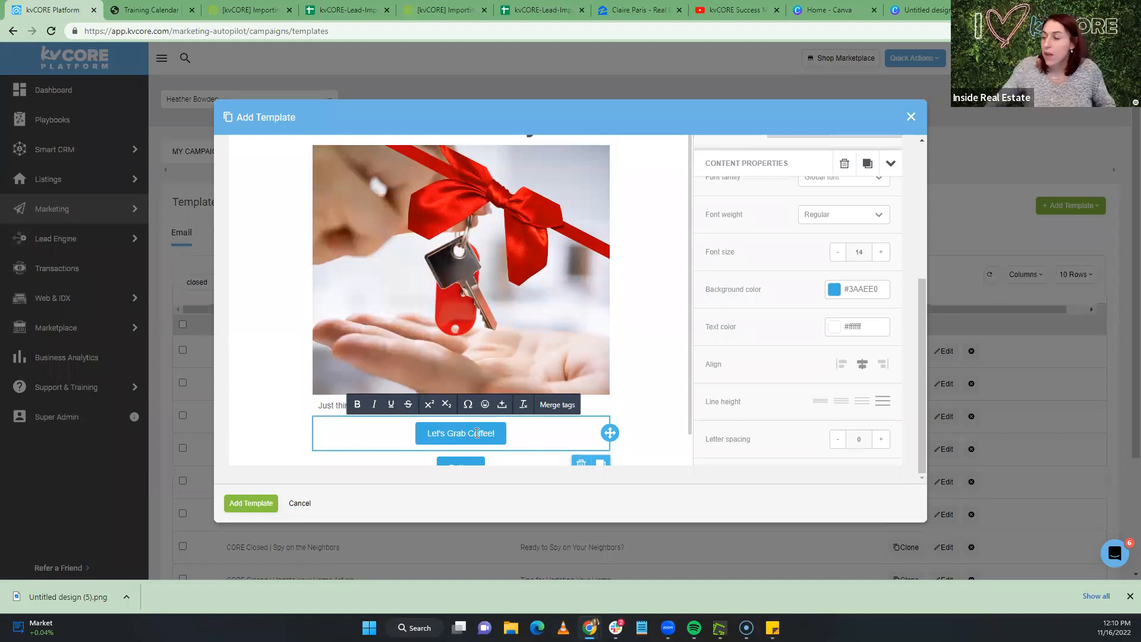
pyautogui.scroll(3, 755, 378)
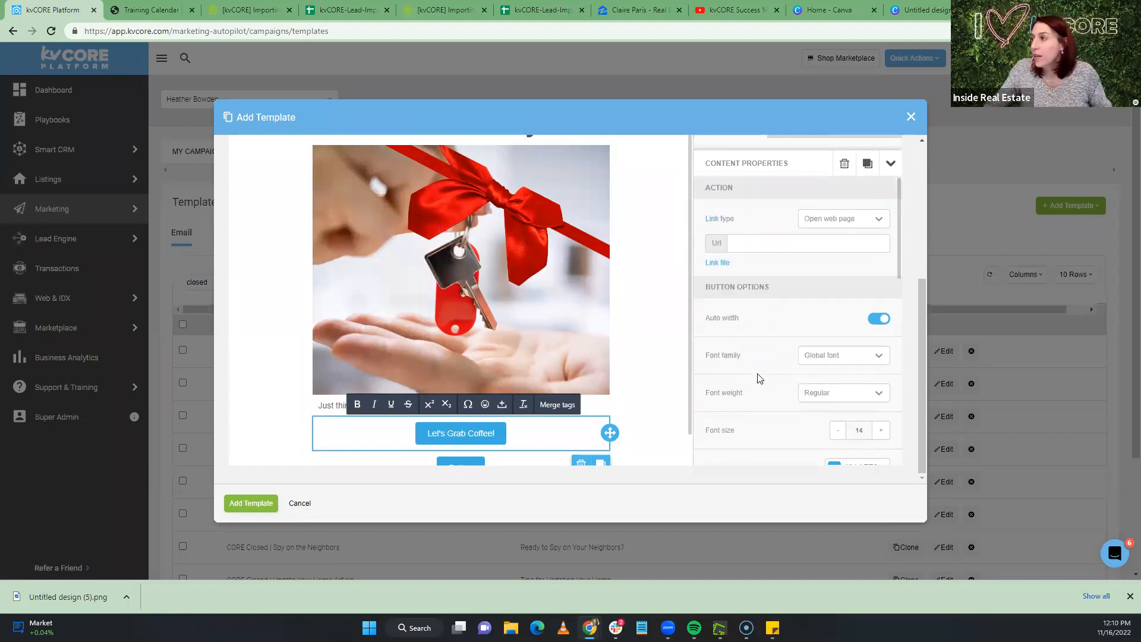
pyautogui.click(745, 243)
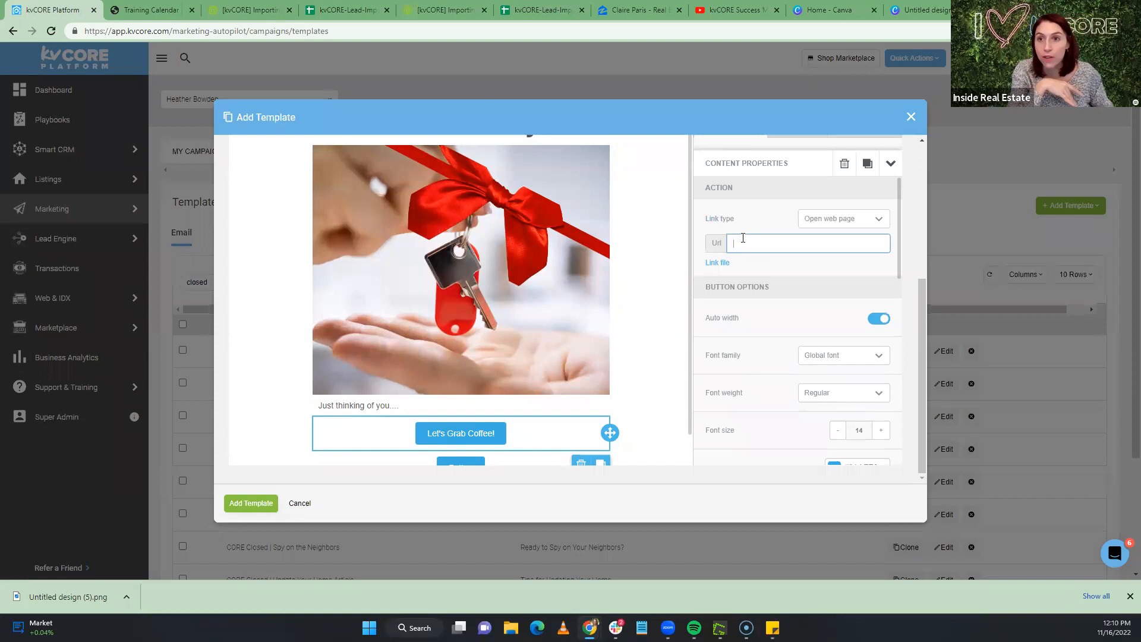
pyautogui.scroll(-1, 516, 352)
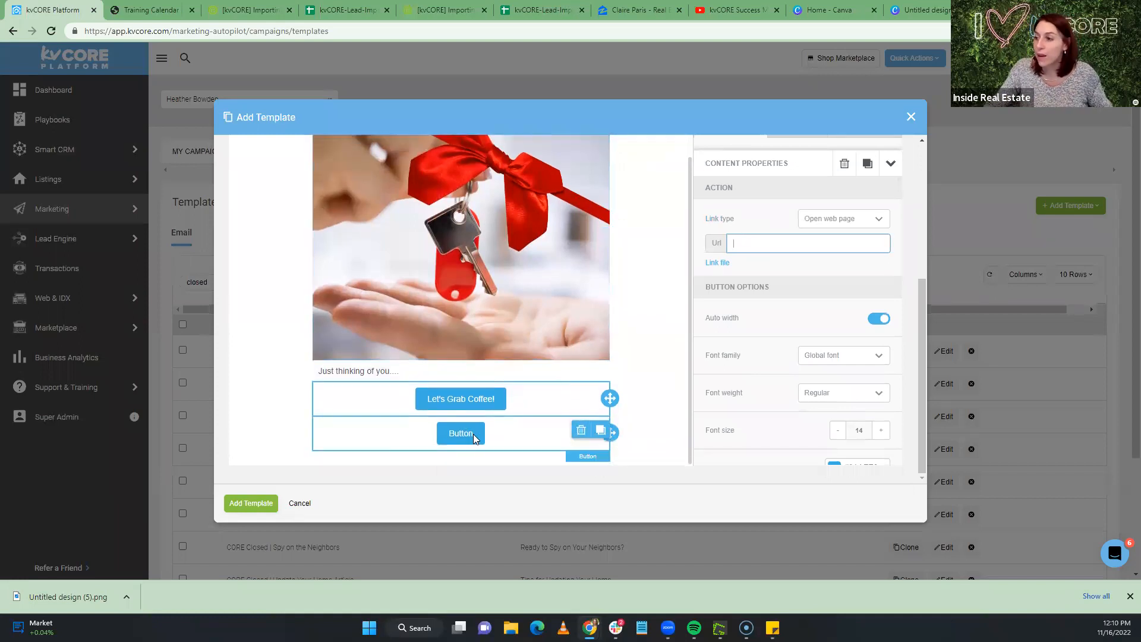
# Label the second button "Call me anytime!" and set its link type to Make call
pyautogui.click(473, 434)
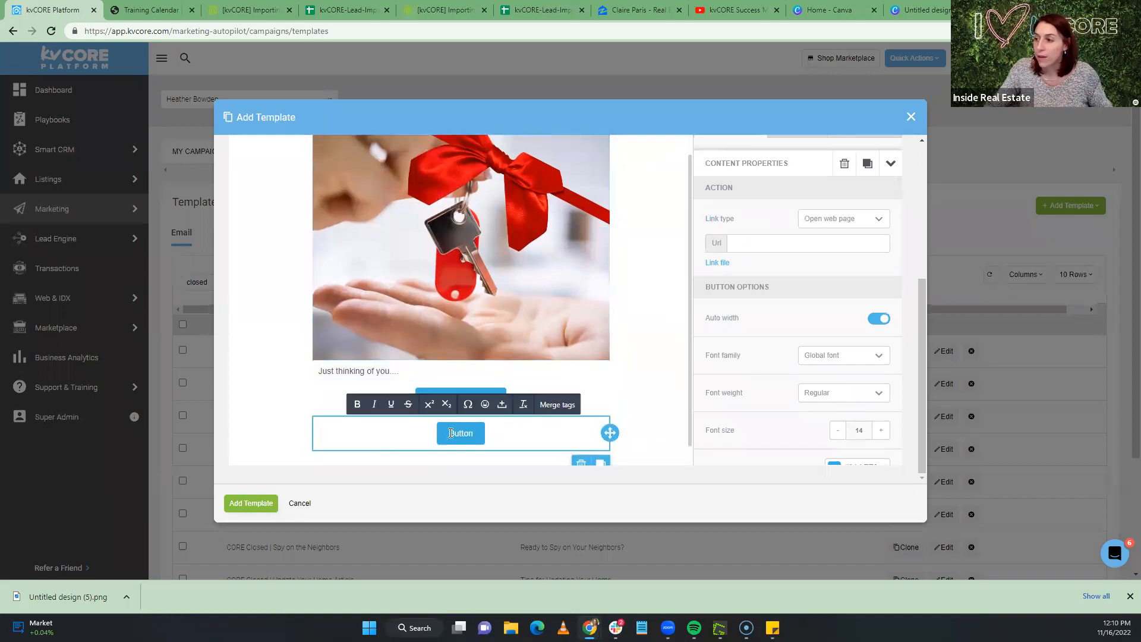
pyautogui.write('Call m')
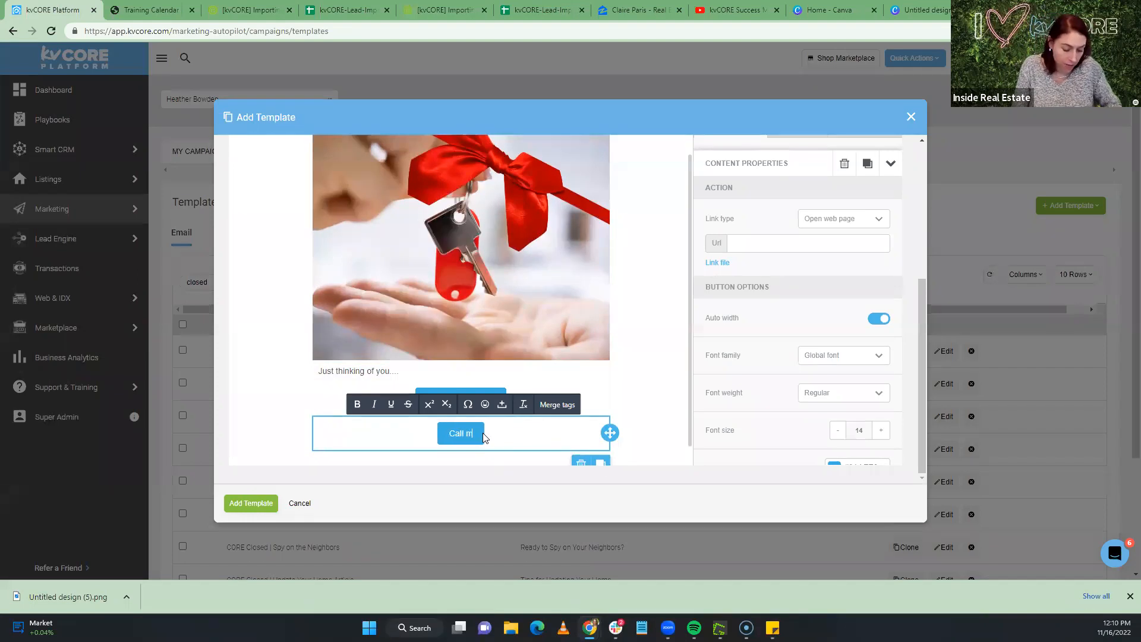
pyautogui.write('e anytime!')
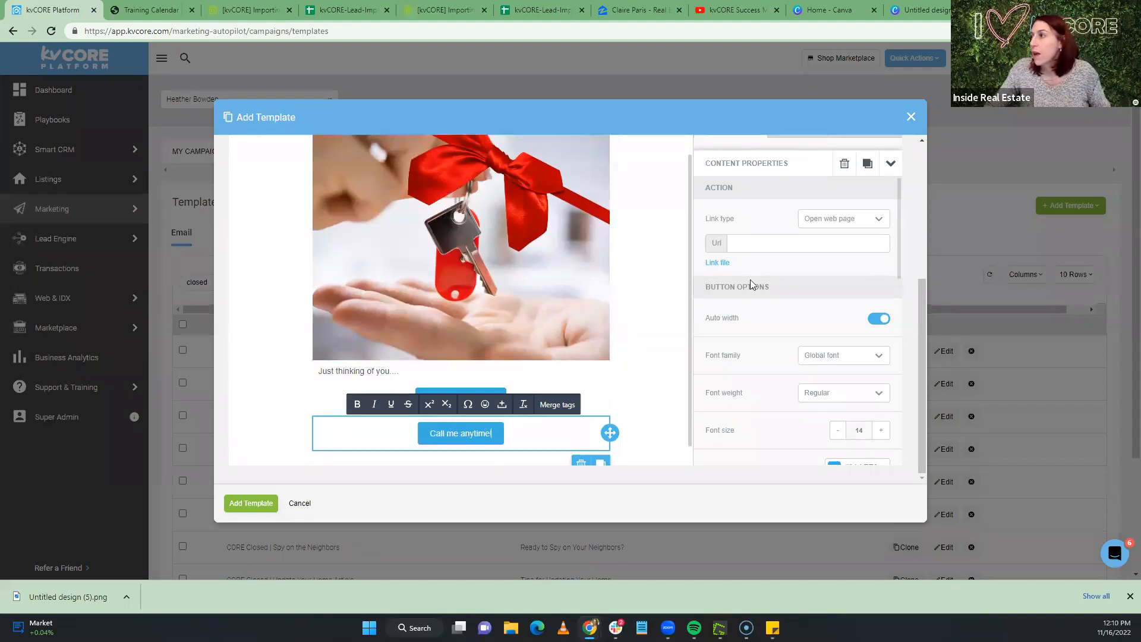
pyautogui.click(860, 220)
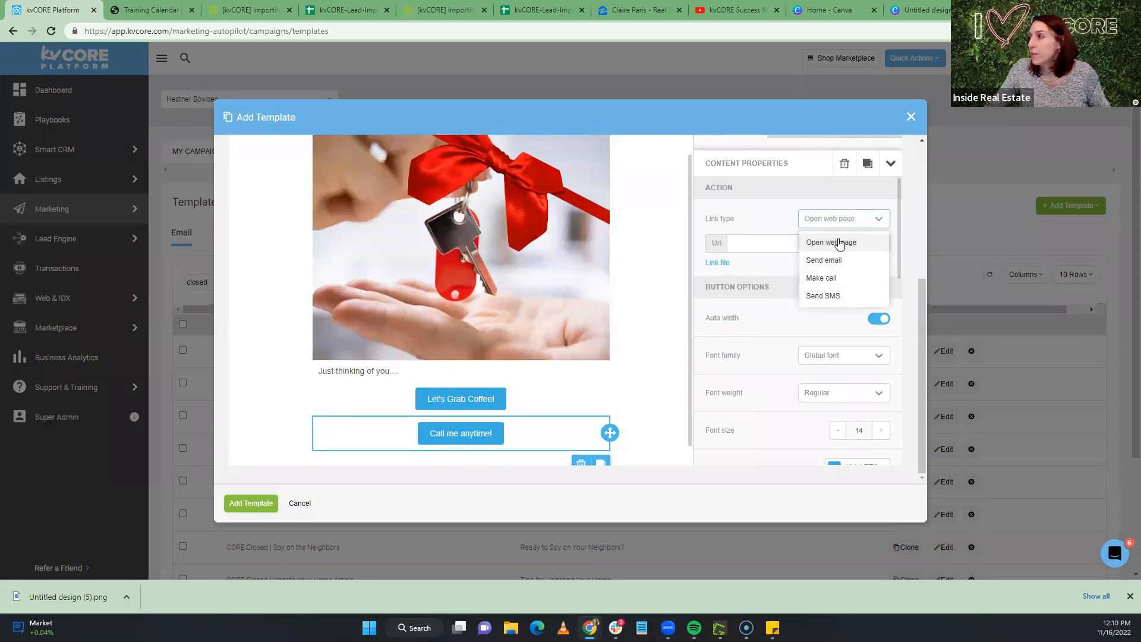
pyautogui.click(838, 279)
pyautogui.click(757, 244)
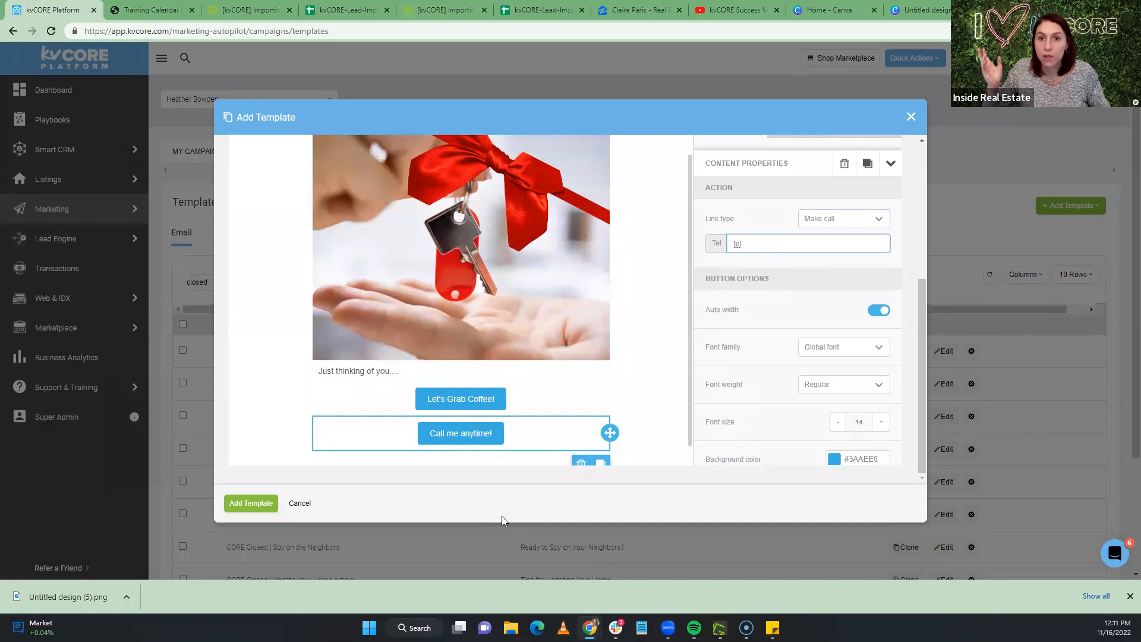
pyautogui.scroll(-1, 522, 430)
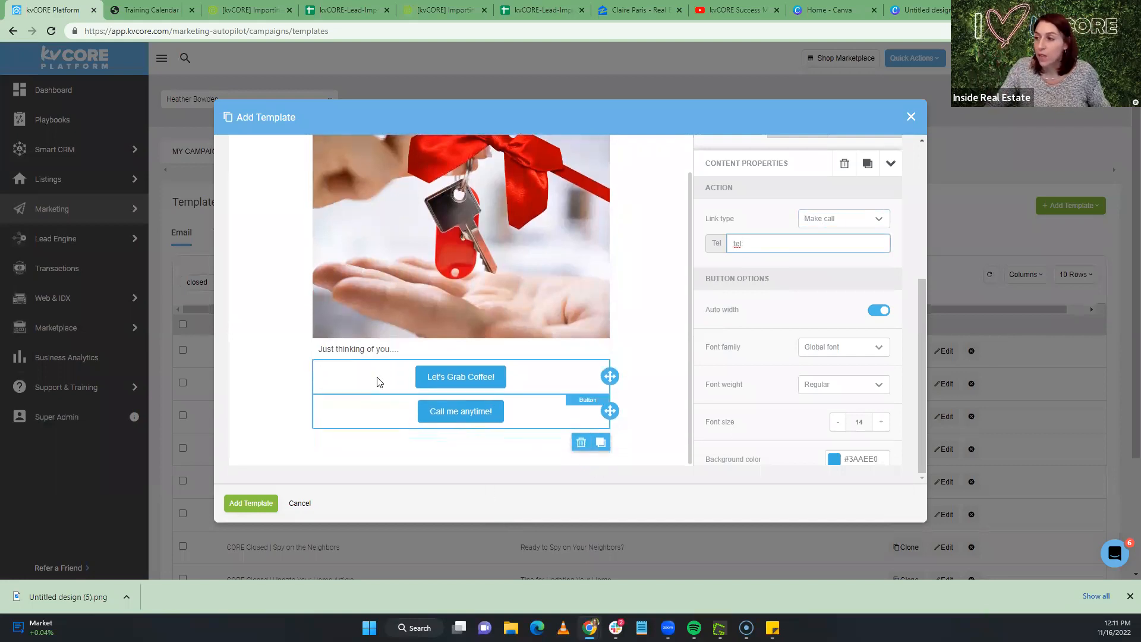
pyautogui.click(495, 440)
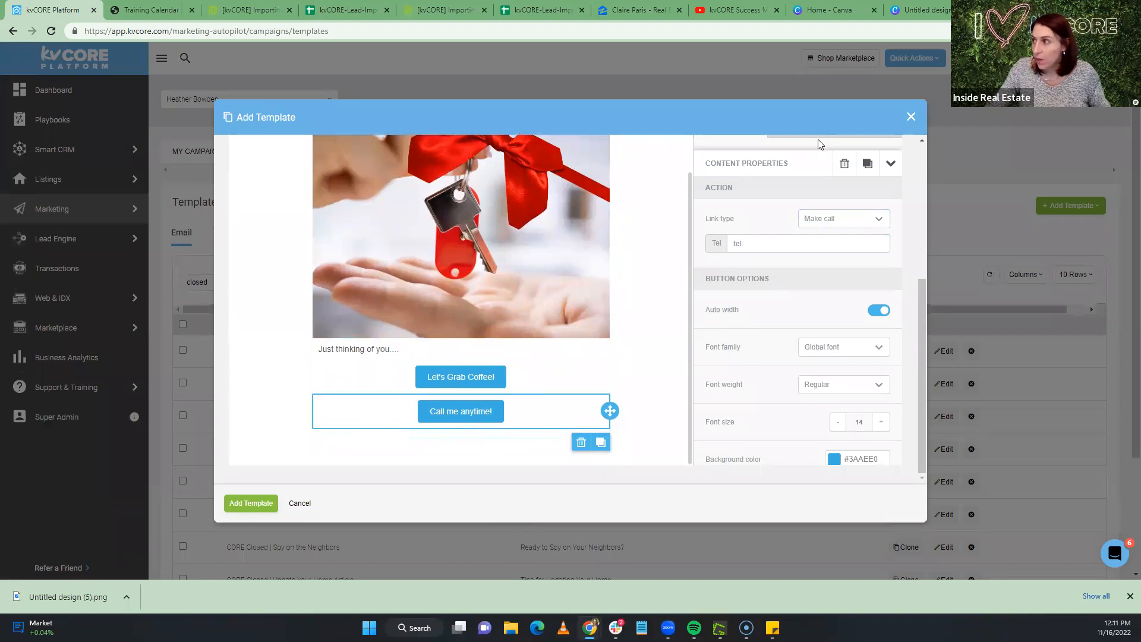
pyautogui.scroll(2, 755, 247)
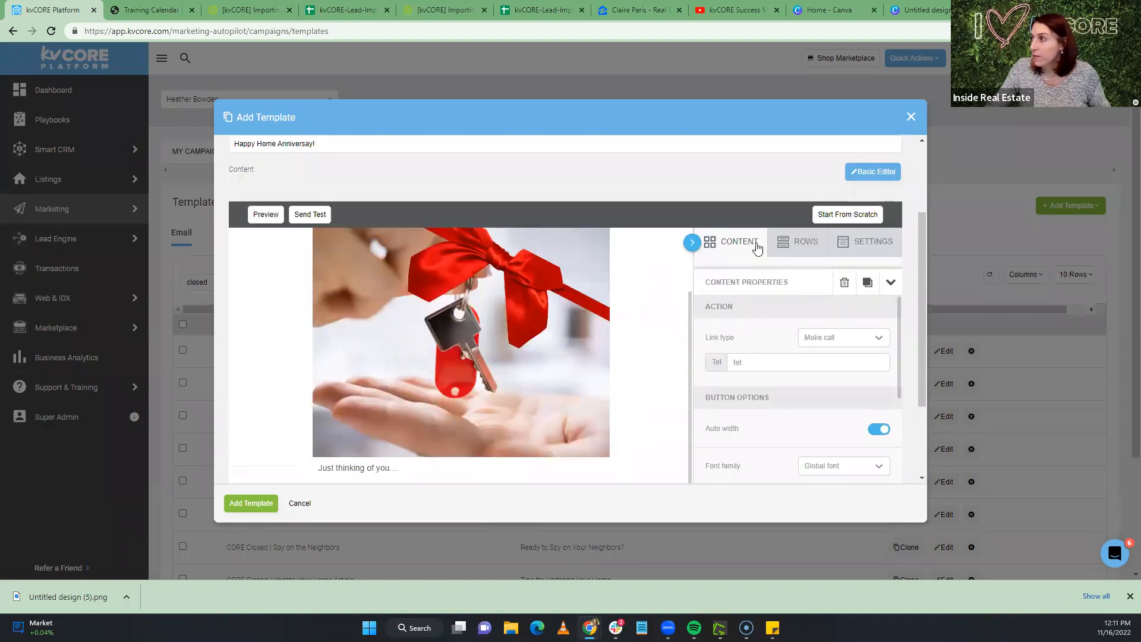
pyautogui.click(756, 249)
# Drop a new button tile below 'Call me anytime!' and label it 'Check Your Home Value!!!'
pyautogui.scroll(-2, 773, 238)
pyautogui.moveTo(796, 178); pyautogui.dragTo(478, 430)
pyautogui.click(473, 434)
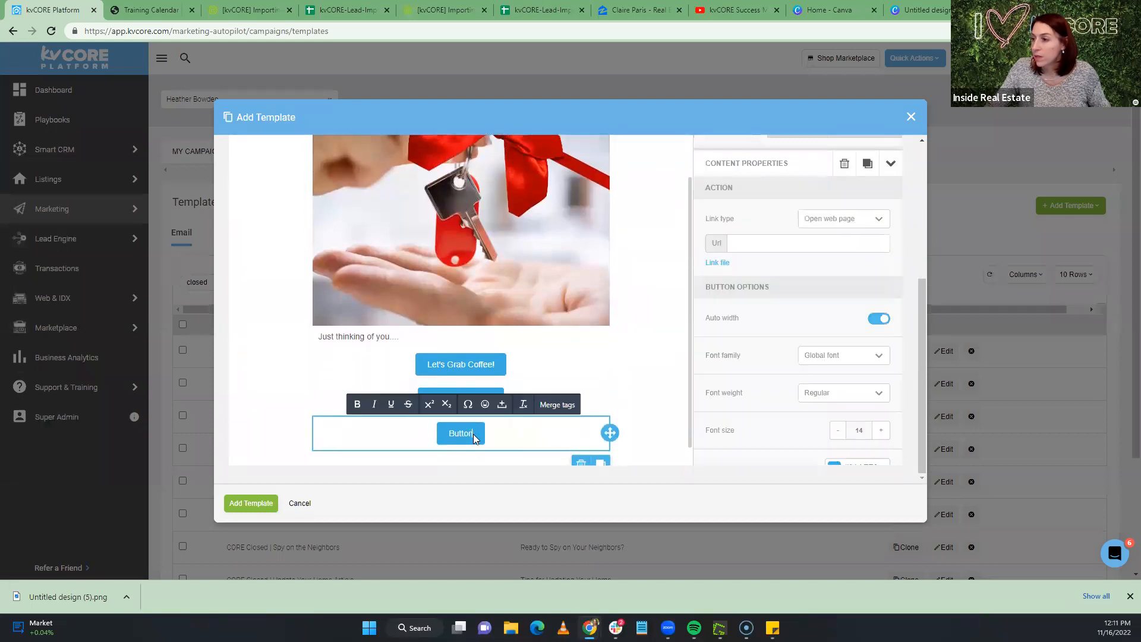
pyautogui.doubleClick(473, 434)
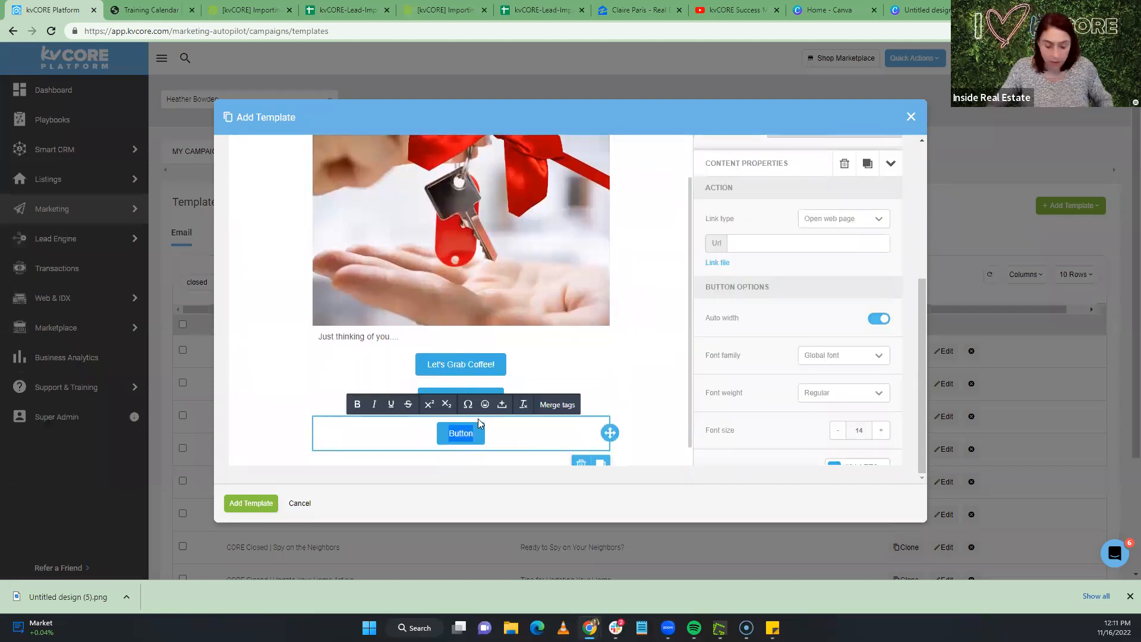
pyautogui.write('Check Your Home Value!!!')
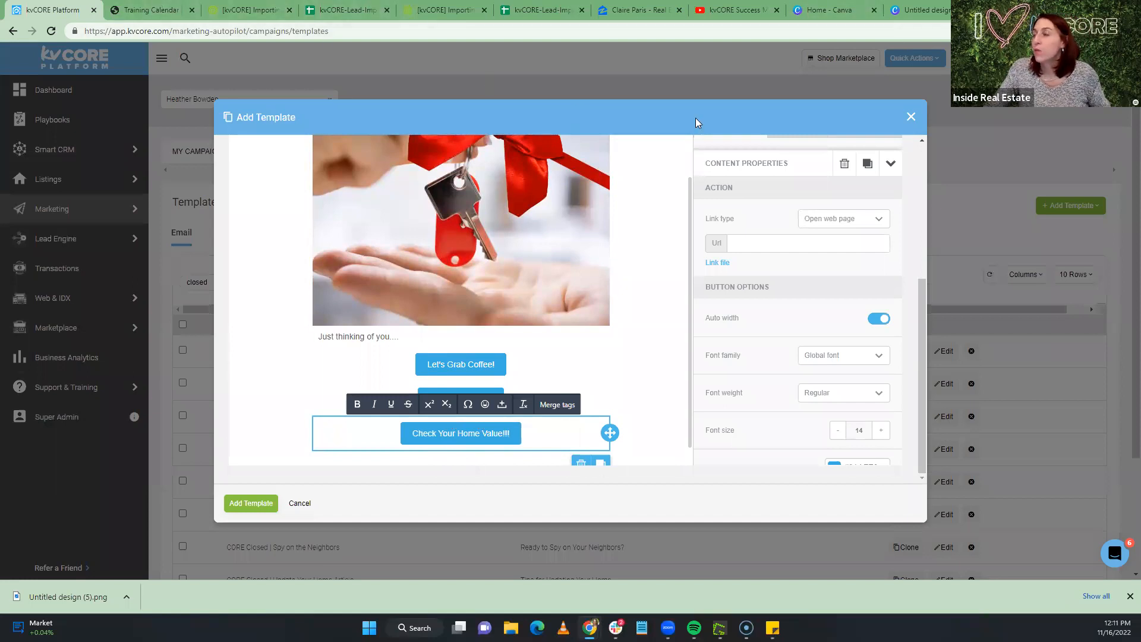
# Focus the new button's web address field, then add an empty image block below it
pyautogui.click(763, 240)
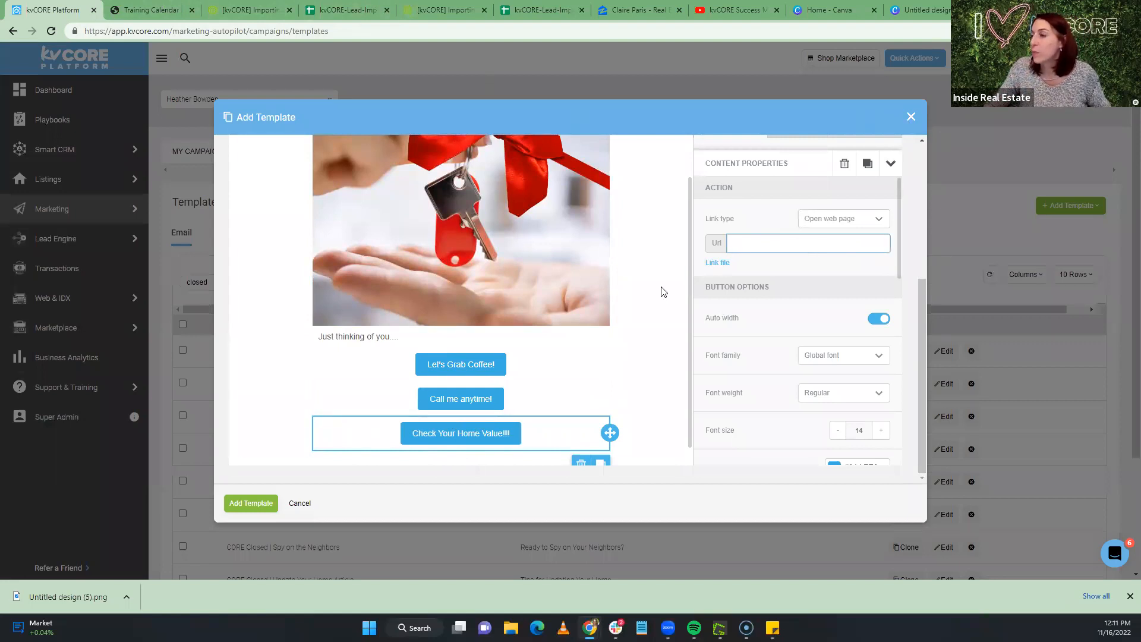
pyautogui.scroll(1, 569, 357)
pyautogui.scroll(-1, 570, 355)
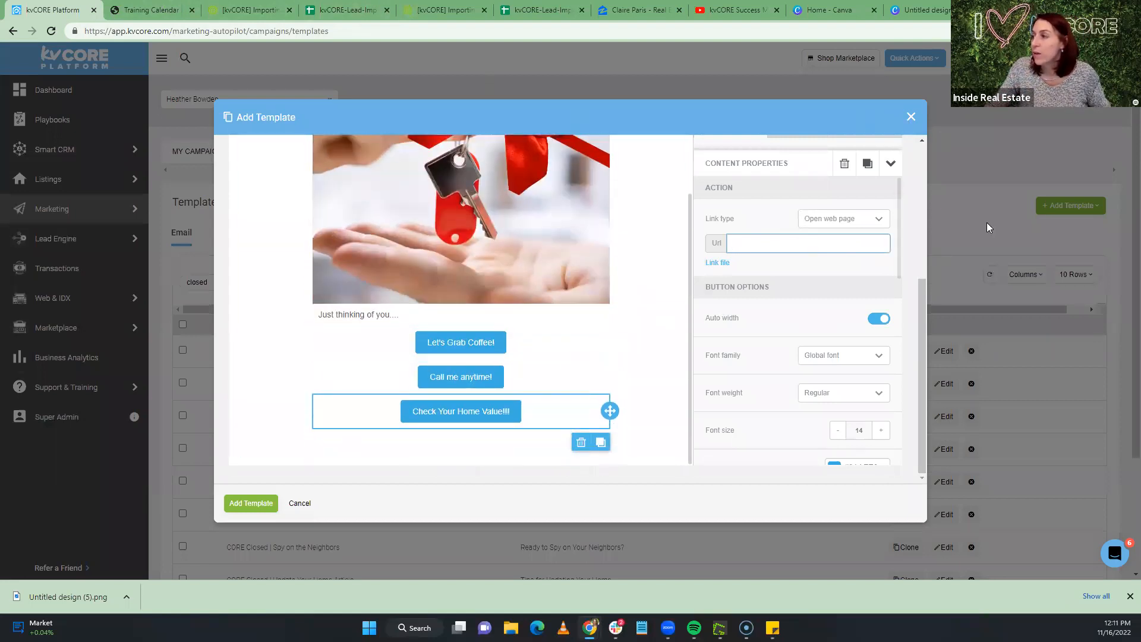
pyautogui.scroll(-1, 778, 261)
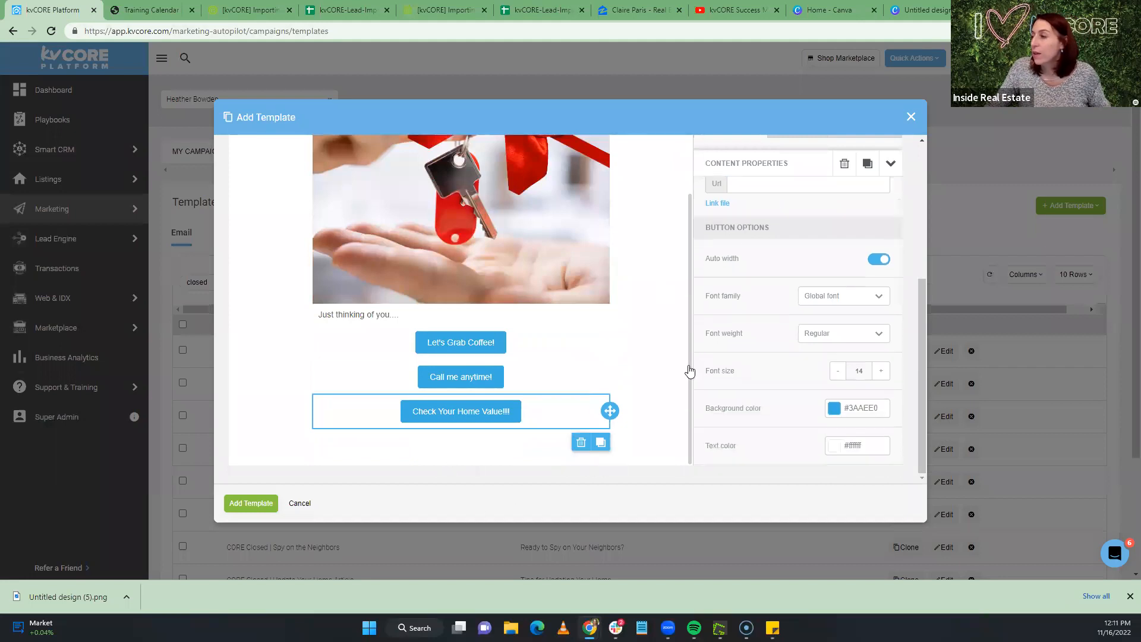
pyautogui.scroll(1, 687, 372)
pyautogui.click(752, 186)
pyautogui.moveTo(794, 247)
pyautogui.mouseDown()
pyautogui.moveTo(535, 425)
pyautogui.moveTo(527, 366)
pyautogui.moveTo(509, 449)
pyautogui.mouseUp()
# Save the new HB - 2023 Home Anniversary Email template with Add Template
pyautogui.scroll(-2, 484, 407)
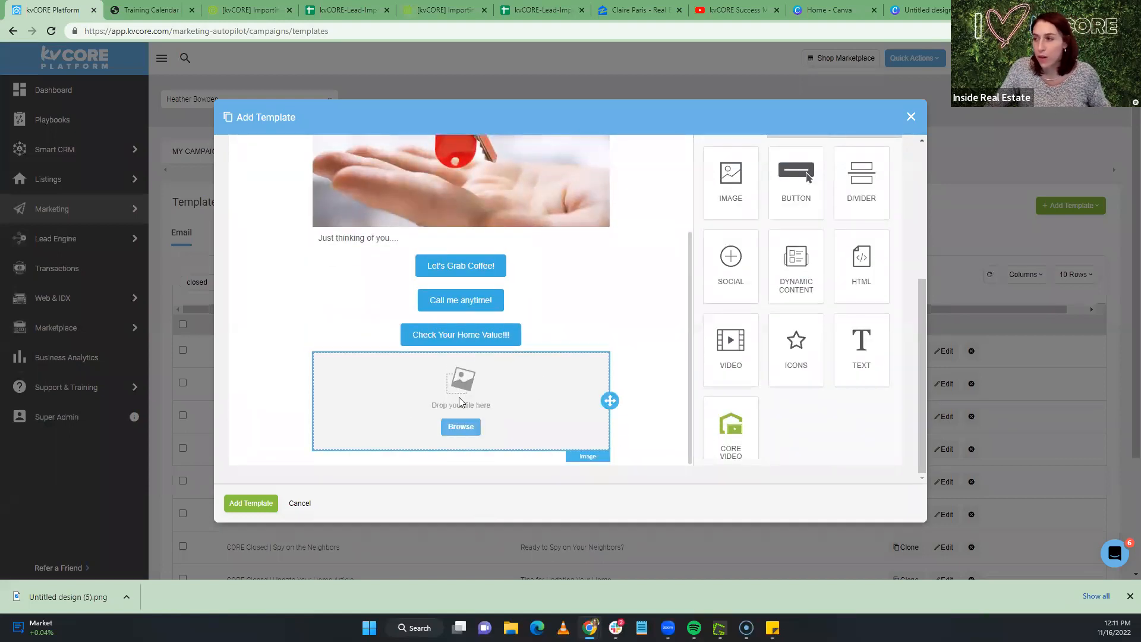
pyautogui.scroll(3, 623, 378)
pyautogui.scroll(-3, 623, 378)
pyautogui.scroll(3, 608, 380)
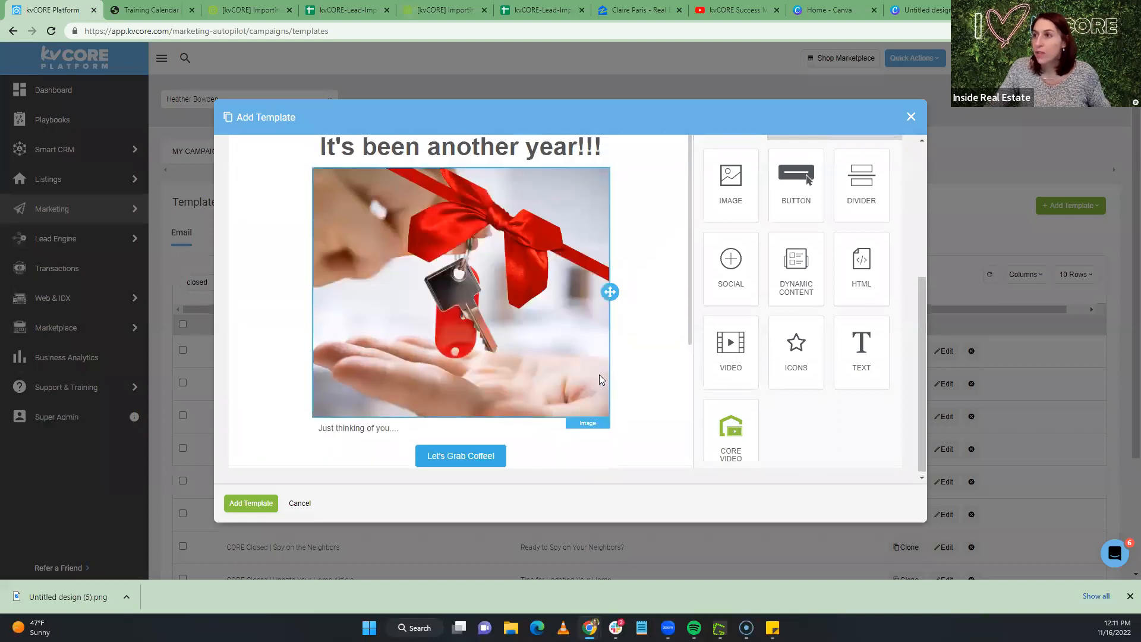
pyautogui.scroll(4, 599, 379)
pyautogui.scroll(-3, 515, 335)
pyautogui.scroll(2, 511, 335)
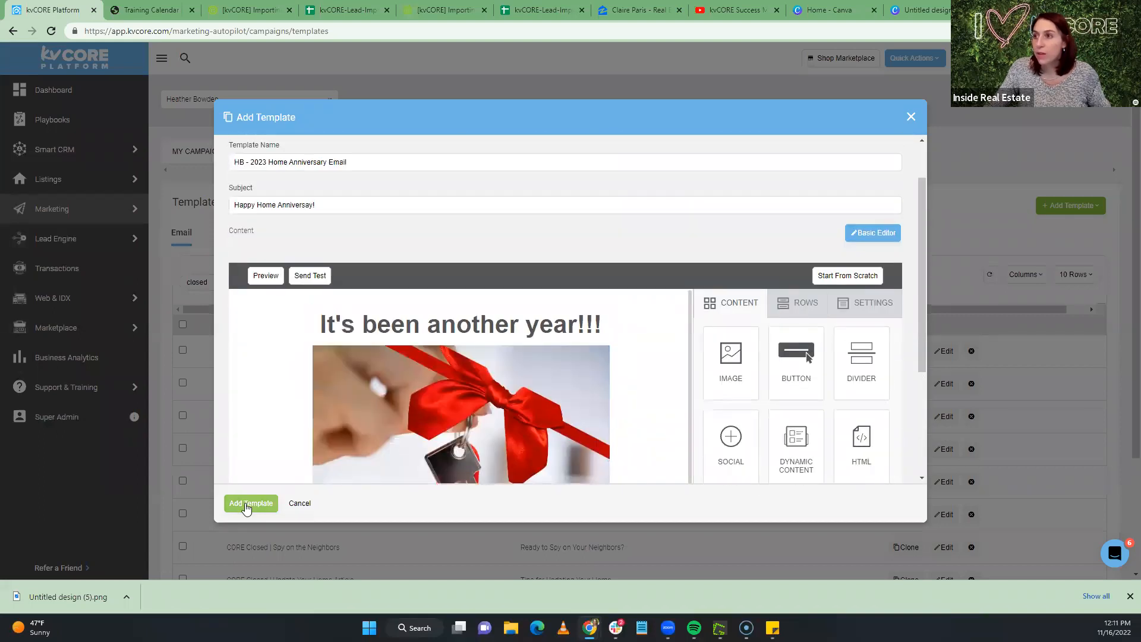
pyautogui.click(246, 504)
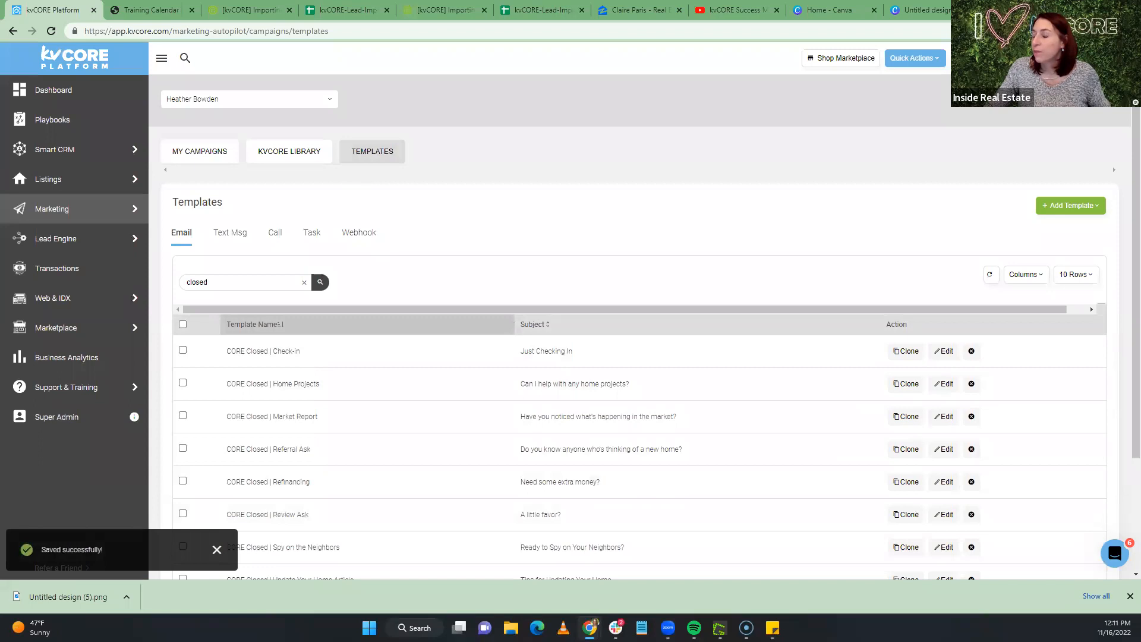
pyautogui.click(1117, 58)
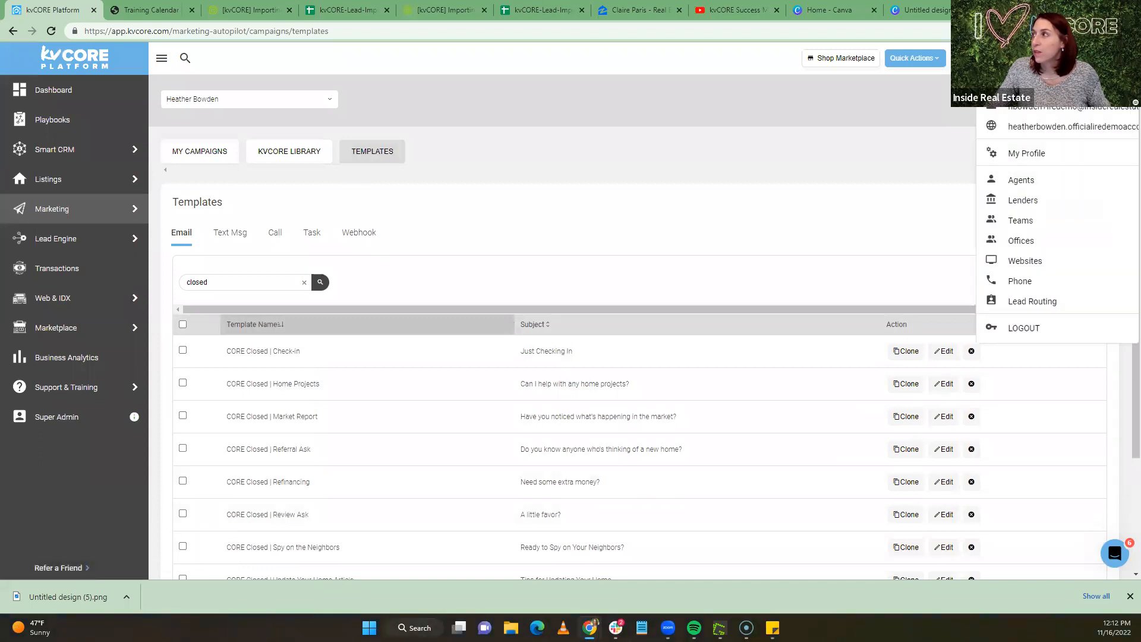
# Open the agent's website, select the seller home valuation page's address, then return to kvCORE
pyautogui.click(1048, 128)
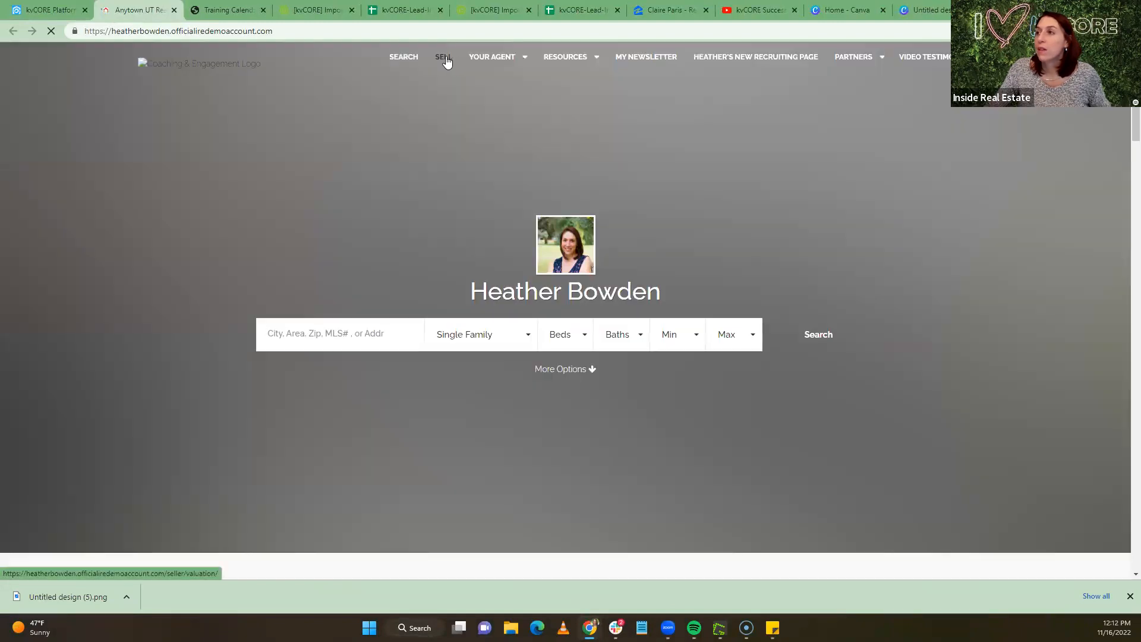
pyautogui.click(445, 58)
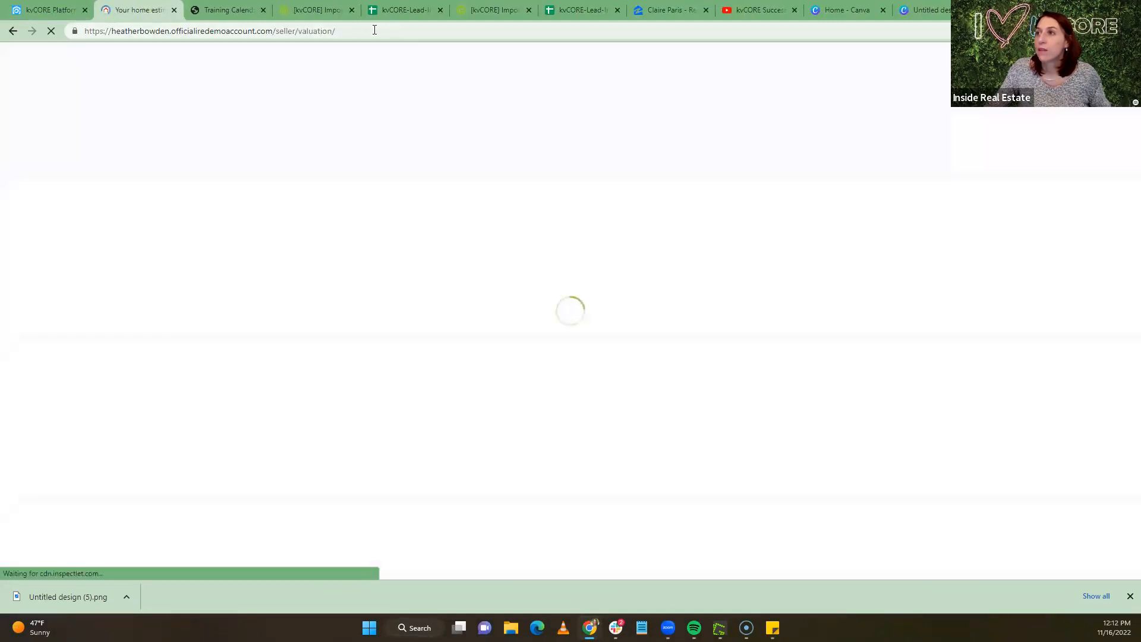
pyautogui.moveTo(82, 37); pyautogui.dragTo(43, 39)
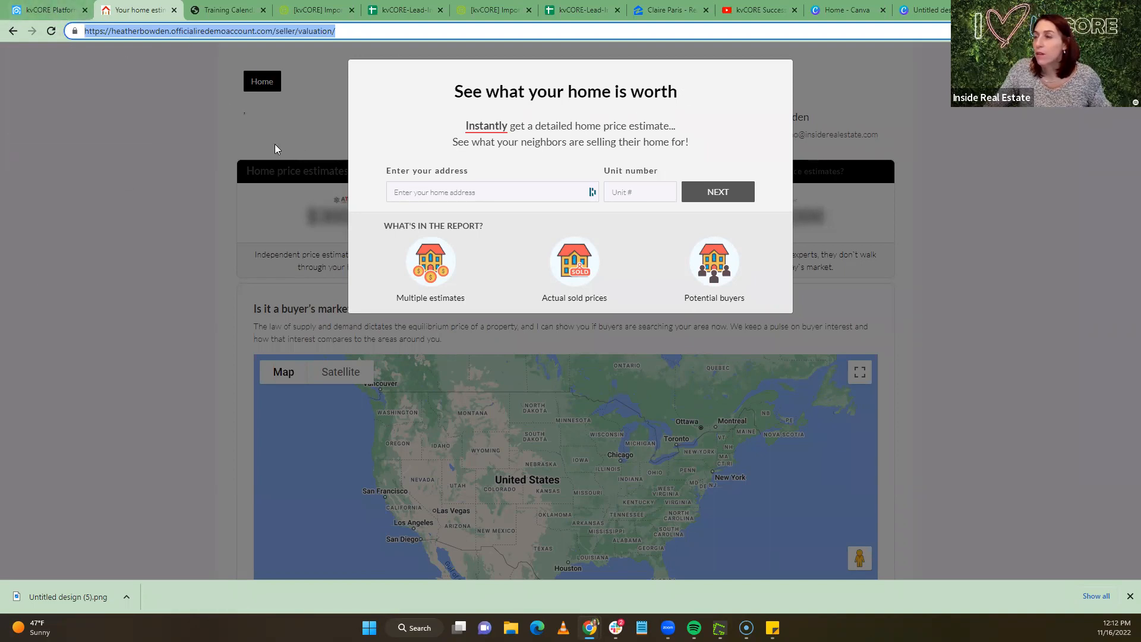
pyautogui.click(36, 10)
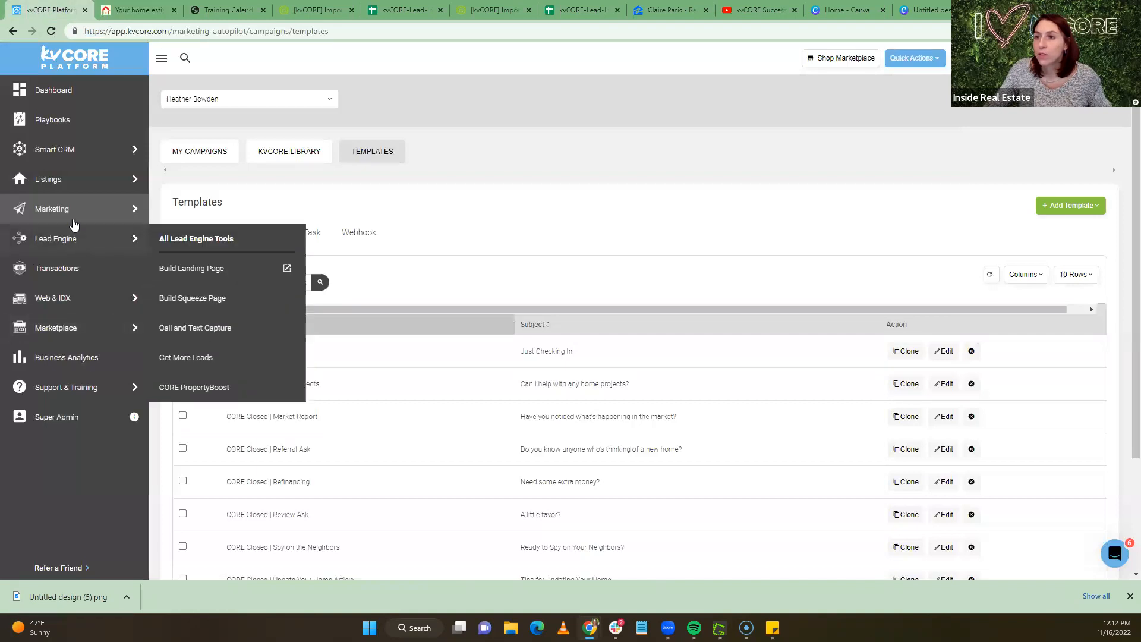
# In Birthdays & Anniversaries, set the purchase-anniversary email to the HB - 2023 Home Anniversary Email template
pyautogui.moveTo(60, 208)
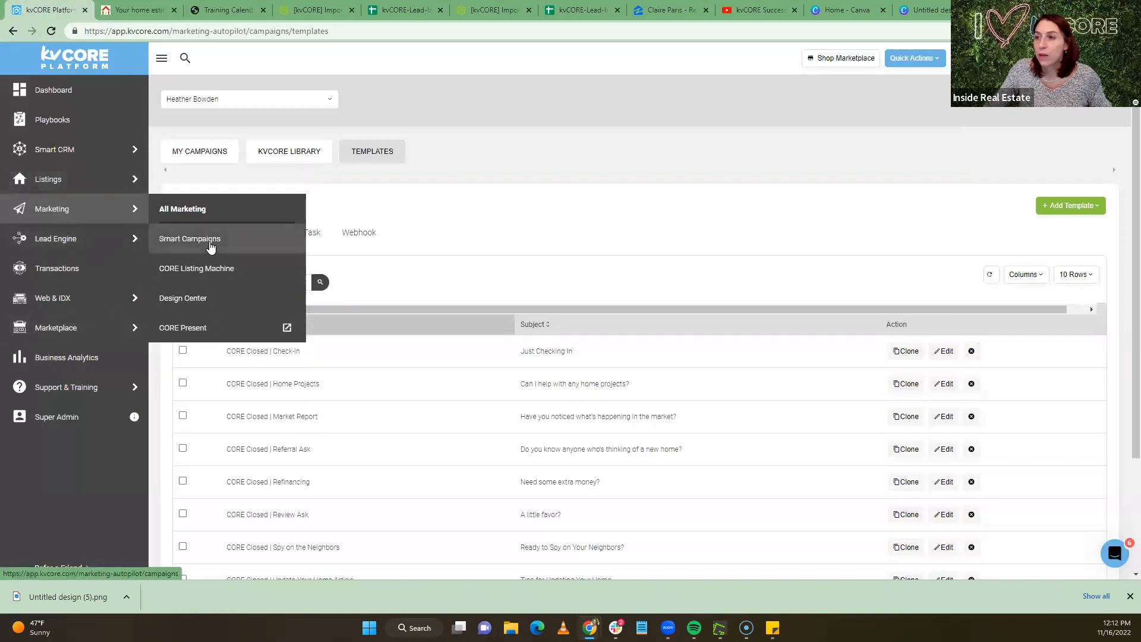
pyautogui.click(194, 206)
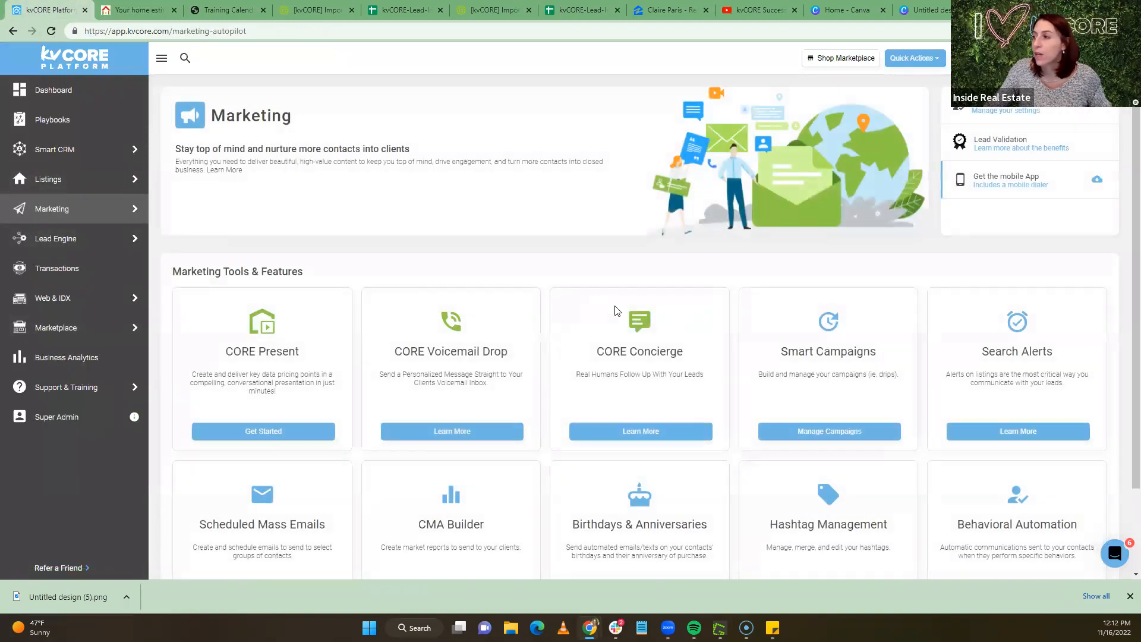
pyautogui.scroll(-3, 616, 310)
pyautogui.click(648, 511)
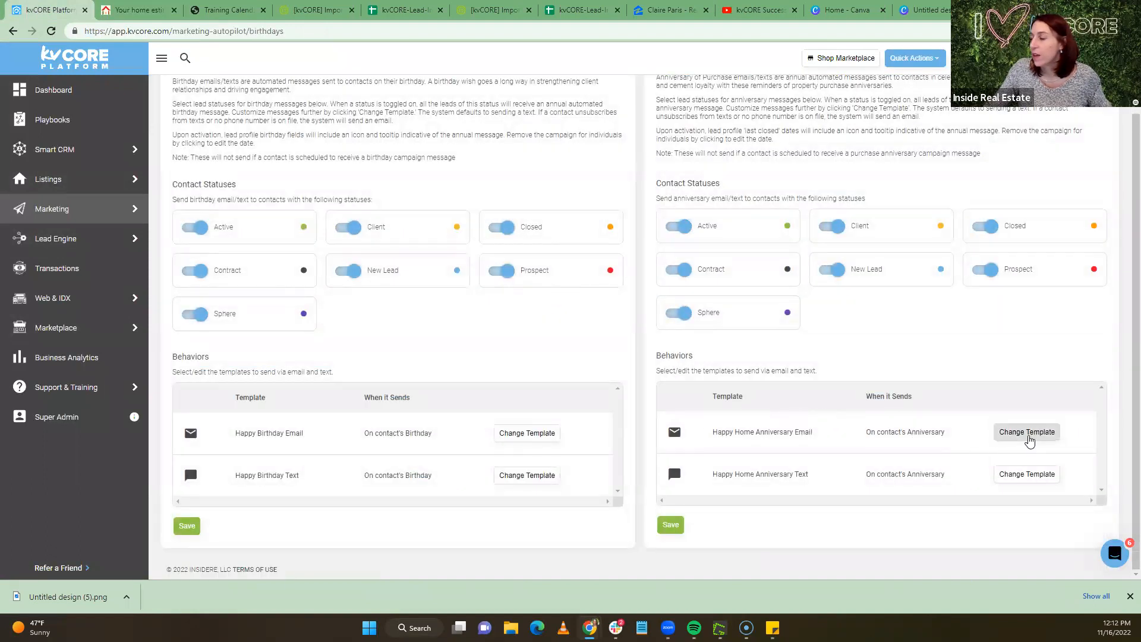
pyautogui.click(1028, 433)
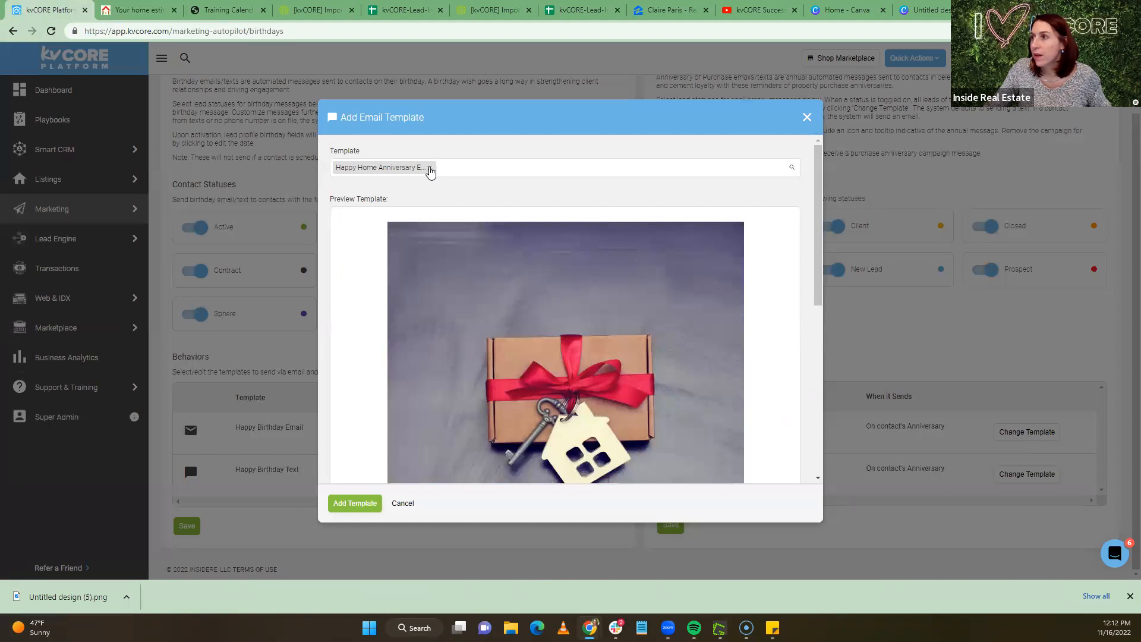
pyautogui.click(430, 170)
pyautogui.write('HB')
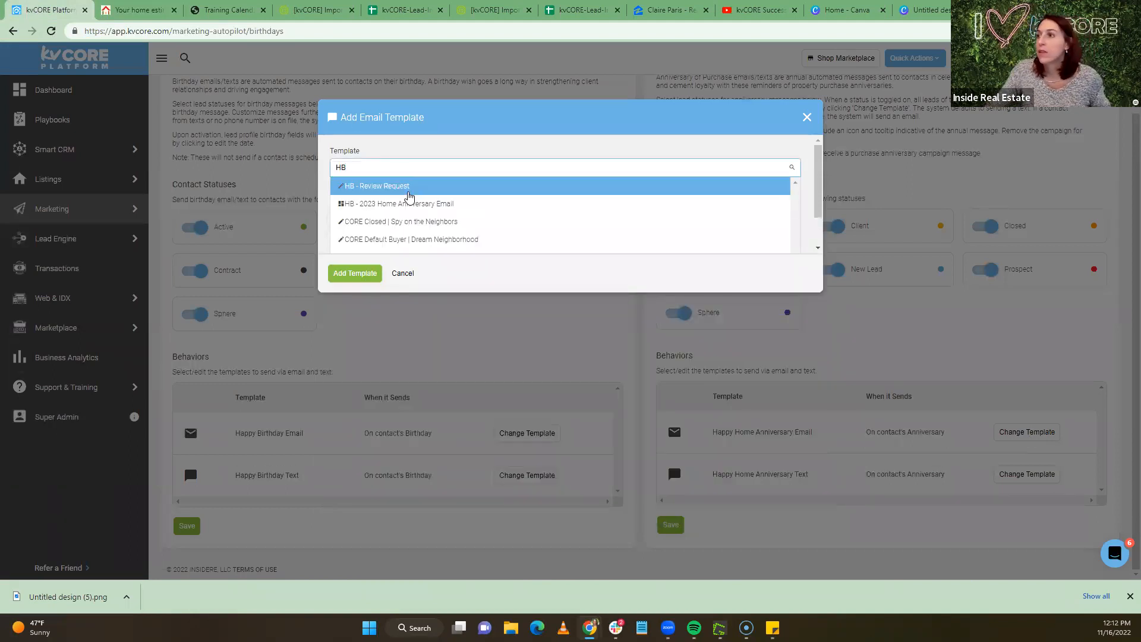
pyautogui.scroll(-1, 410, 198)
pyautogui.scroll(1, 410, 201)
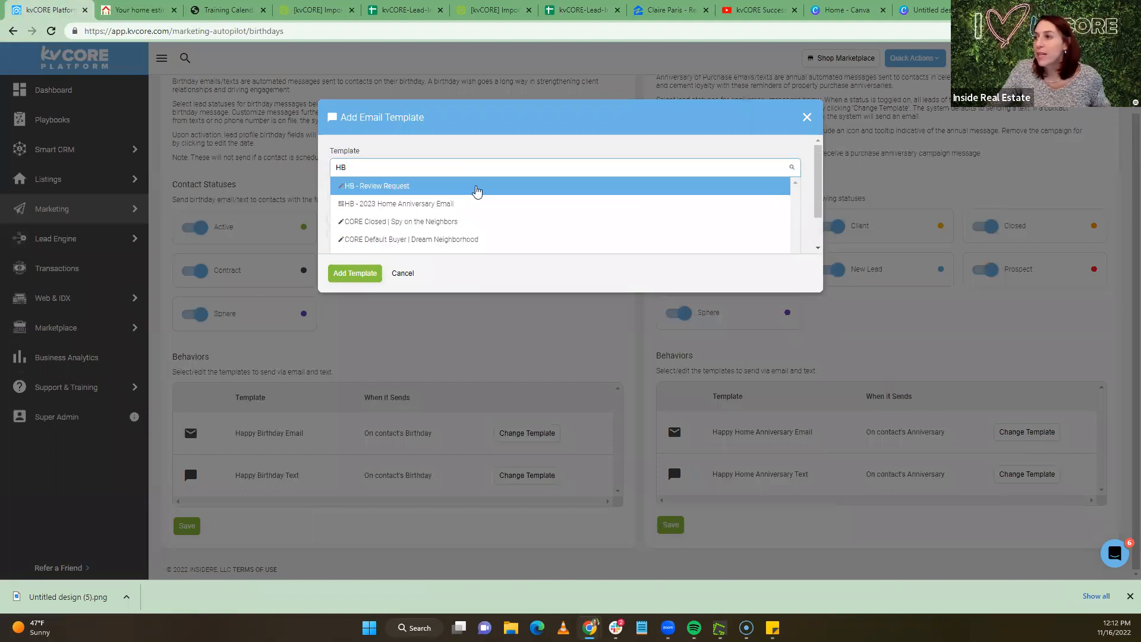
pyautogui.click(390, 205)
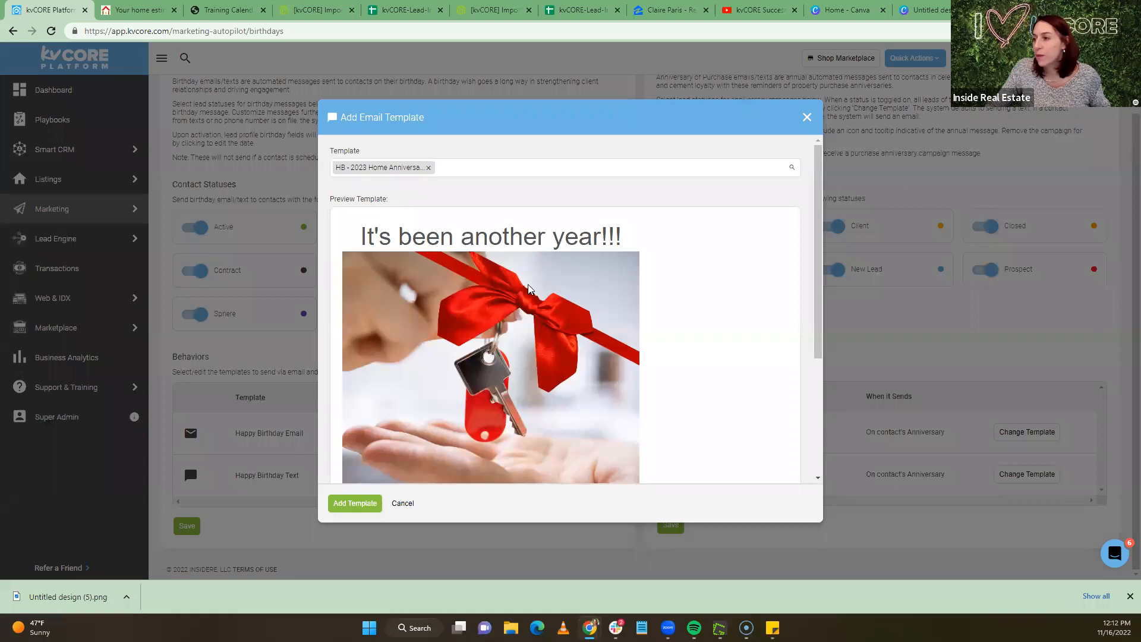
pyautogui.scroll(-5, 390, 297)
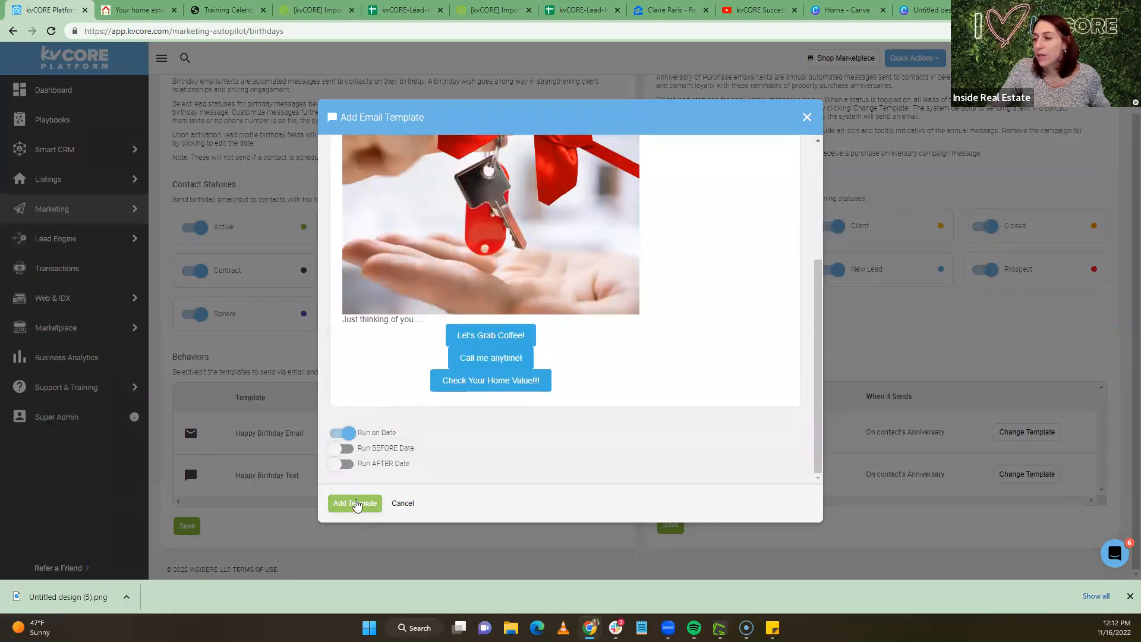
pyautogui.click(357, 504)
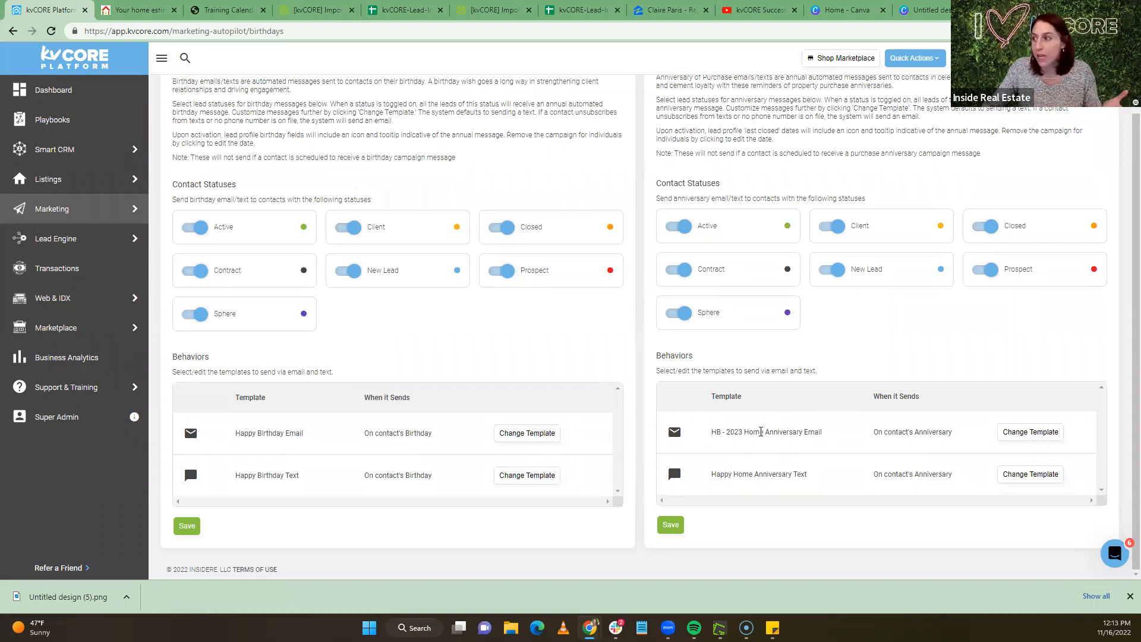
pyautogui.click(526, 438)
pyautogui.scroll(-2, 540, 347)
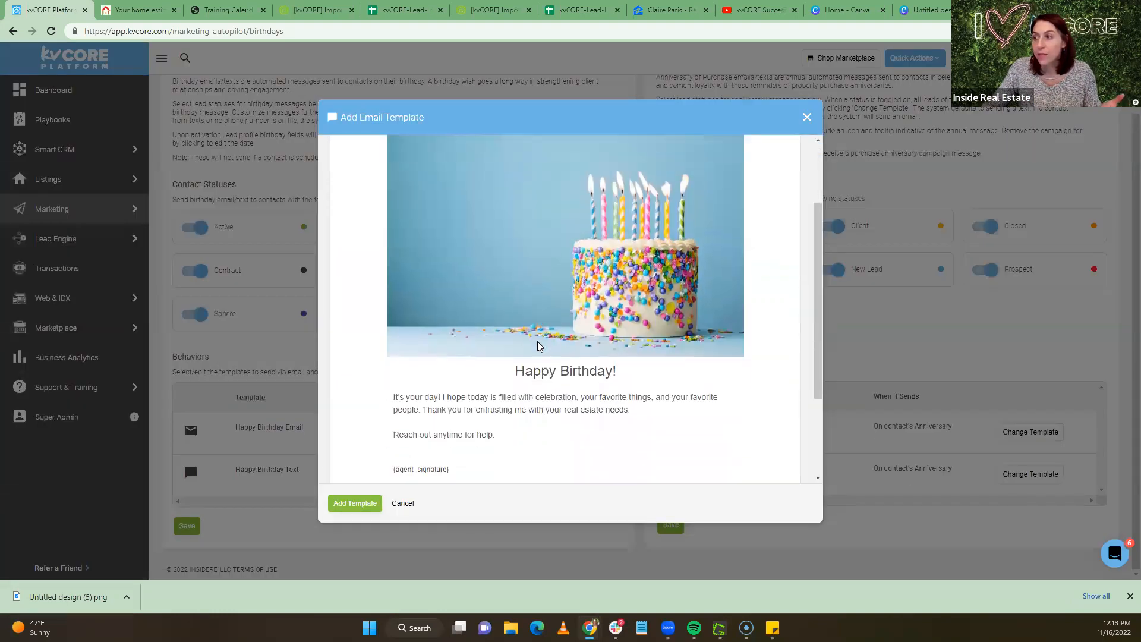
pyautogui.scroll(-2, 539, 347)
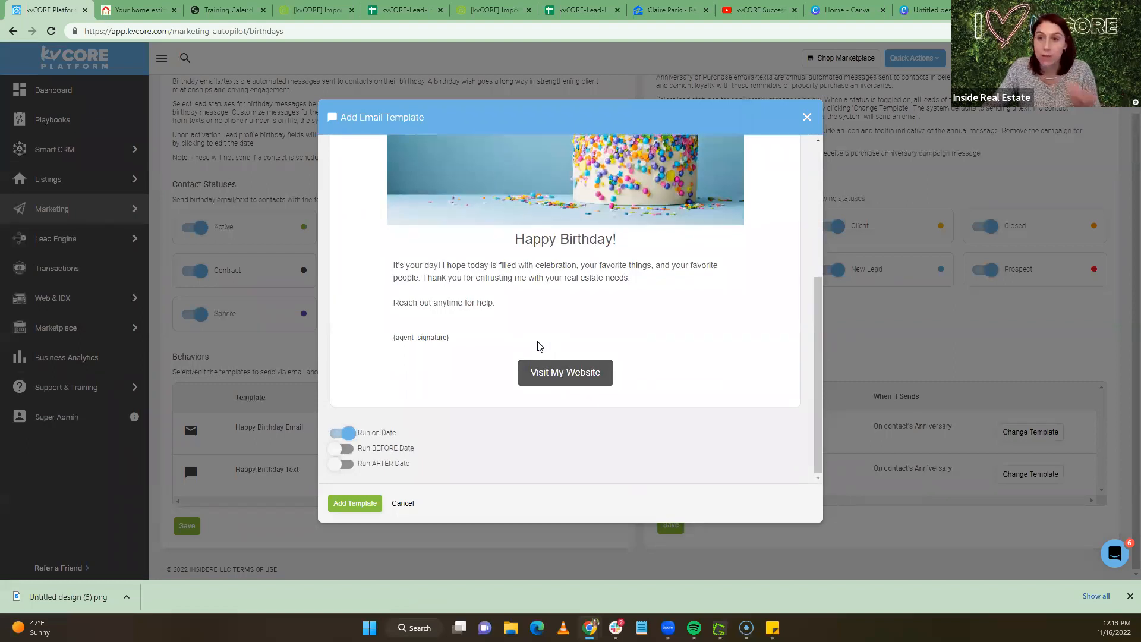
pyautogui.scroll(2, 556, 331)
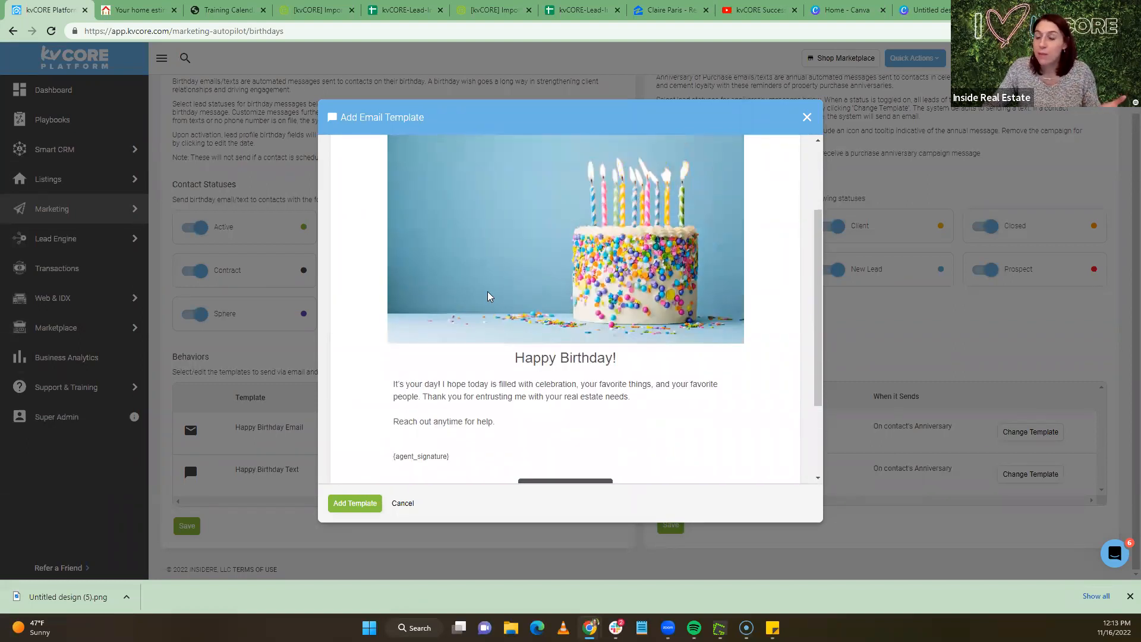
pyautogui.scroll(2, 527, 347)
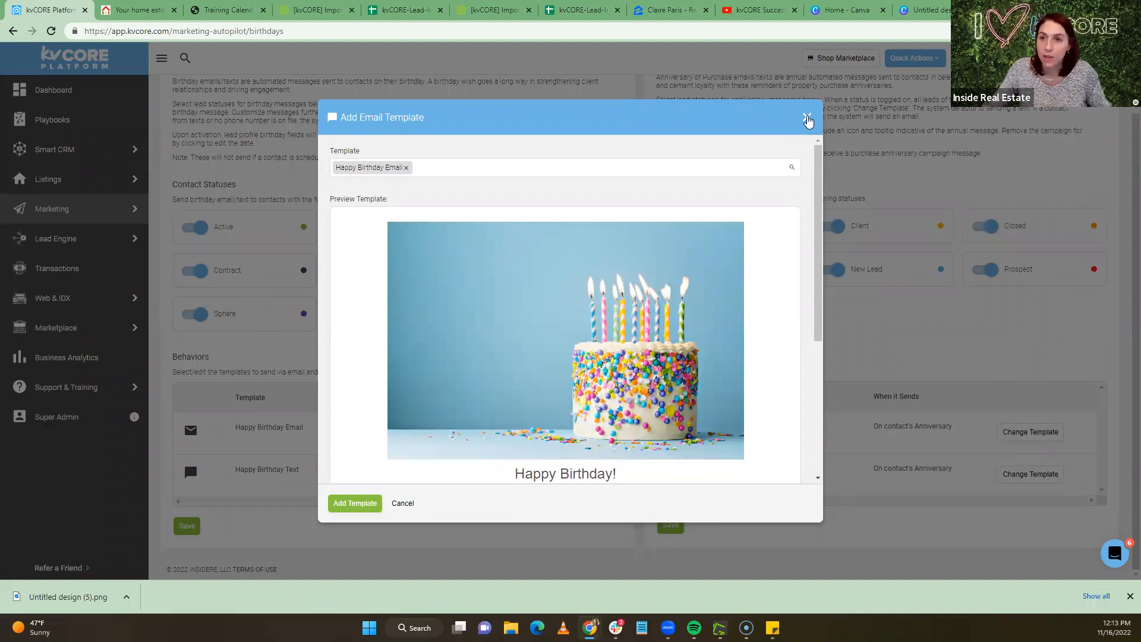
pyautogui.click(808, 119)
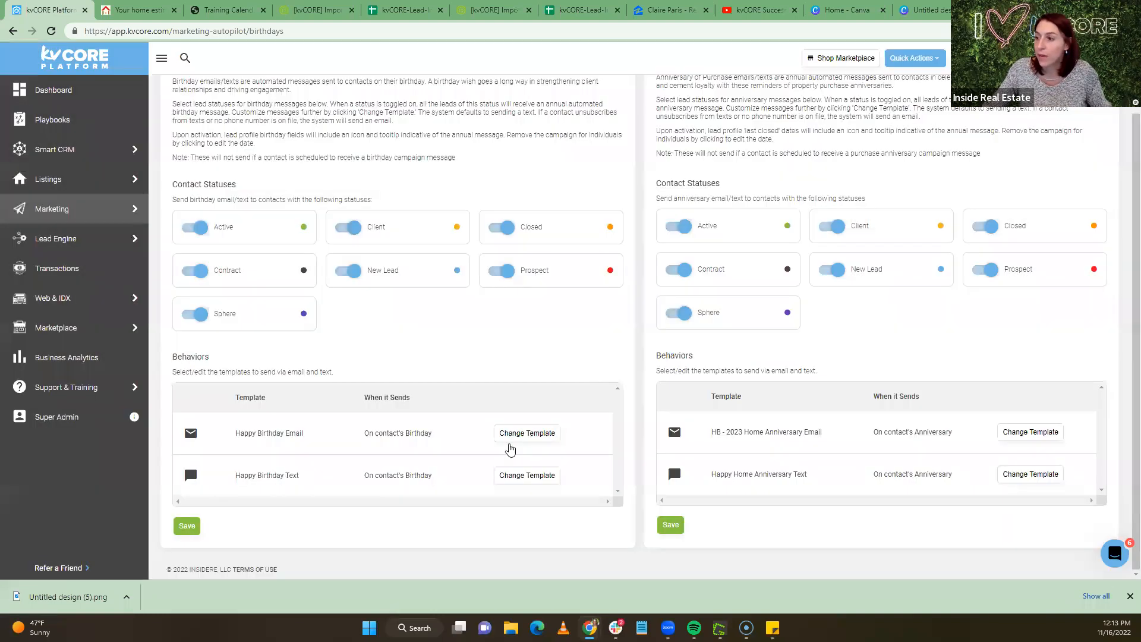
pyautogui.click(503, 481)
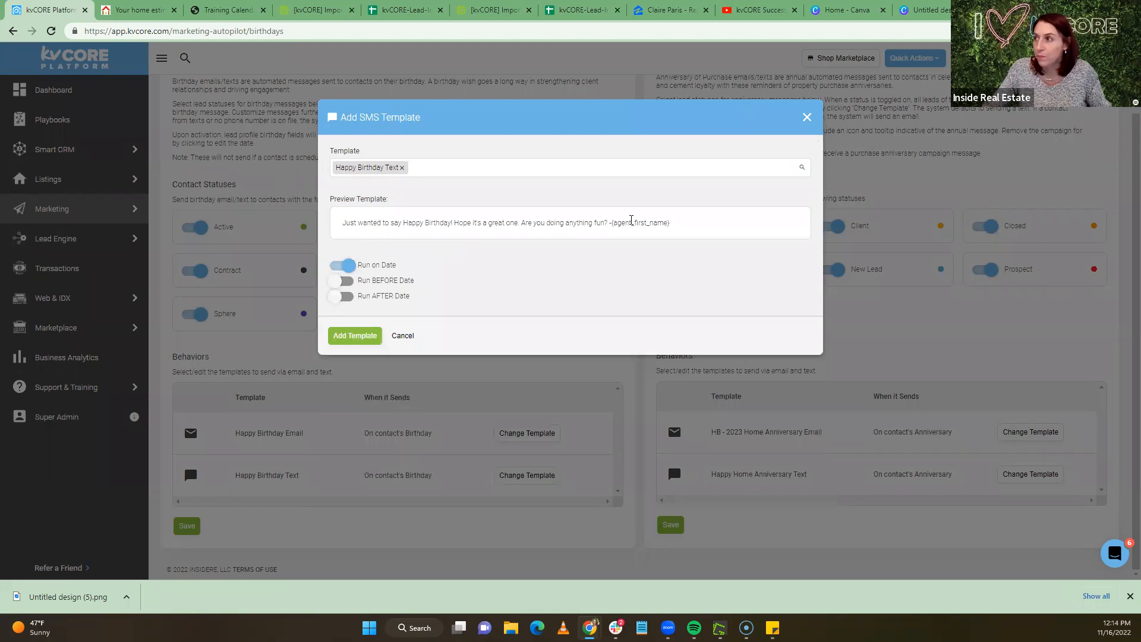
pyautogui.moveTo(344, 223); pyautogui.dragTo(730, 229)
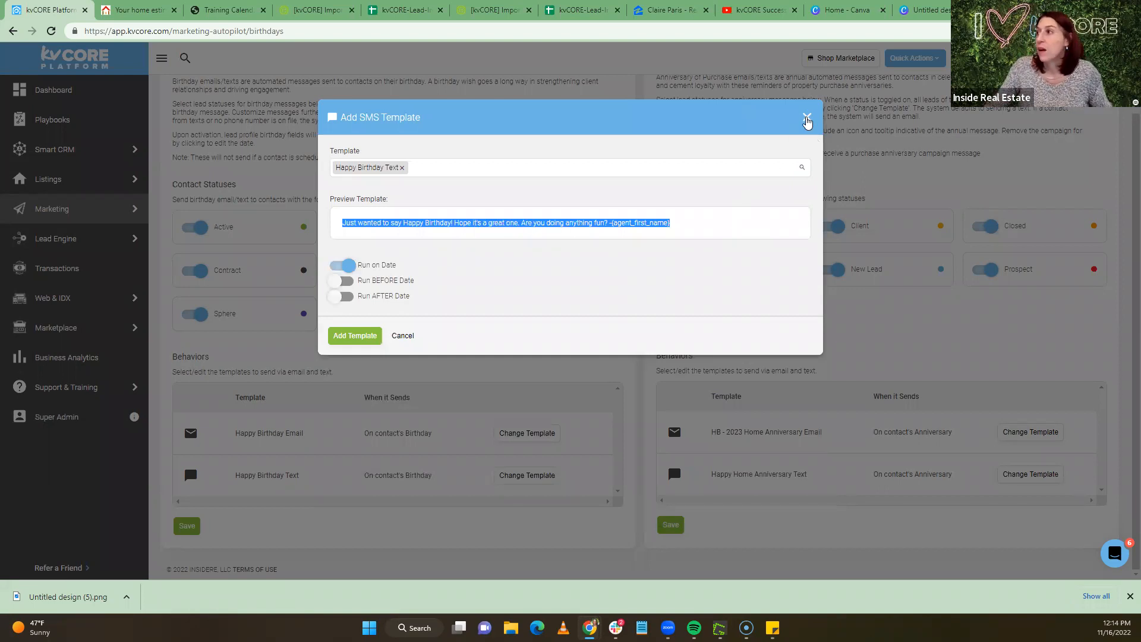
pyautogui.click(806, 118)
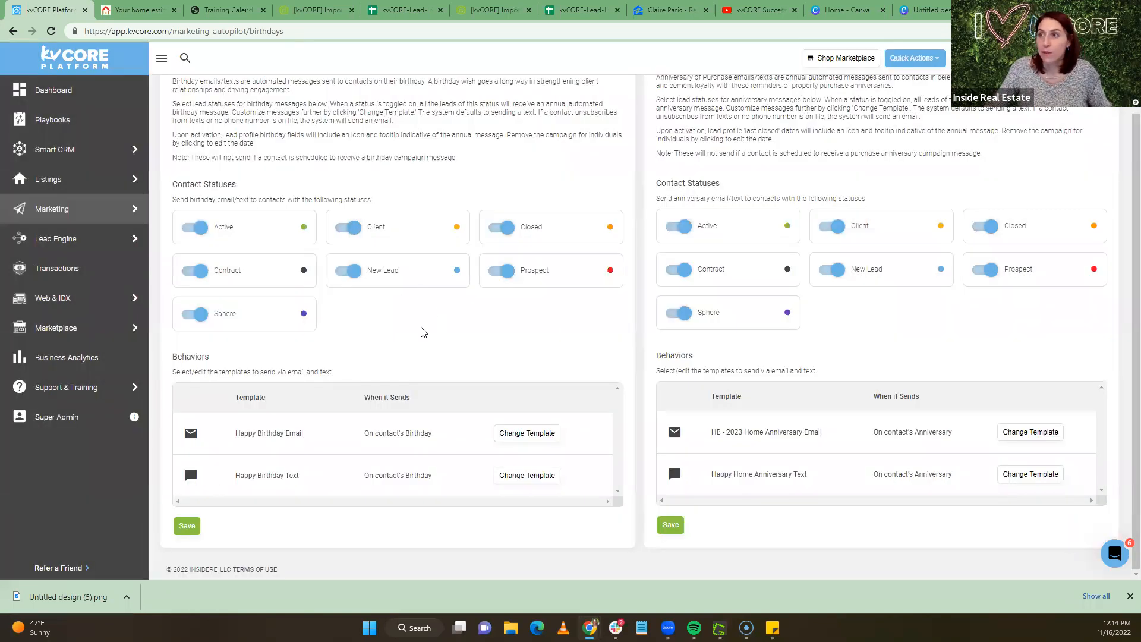
# Switch off the Closed status under Anniversary of Purchase, leaving the other six statuses on
pyautogui.scroll(2, 423, 331)
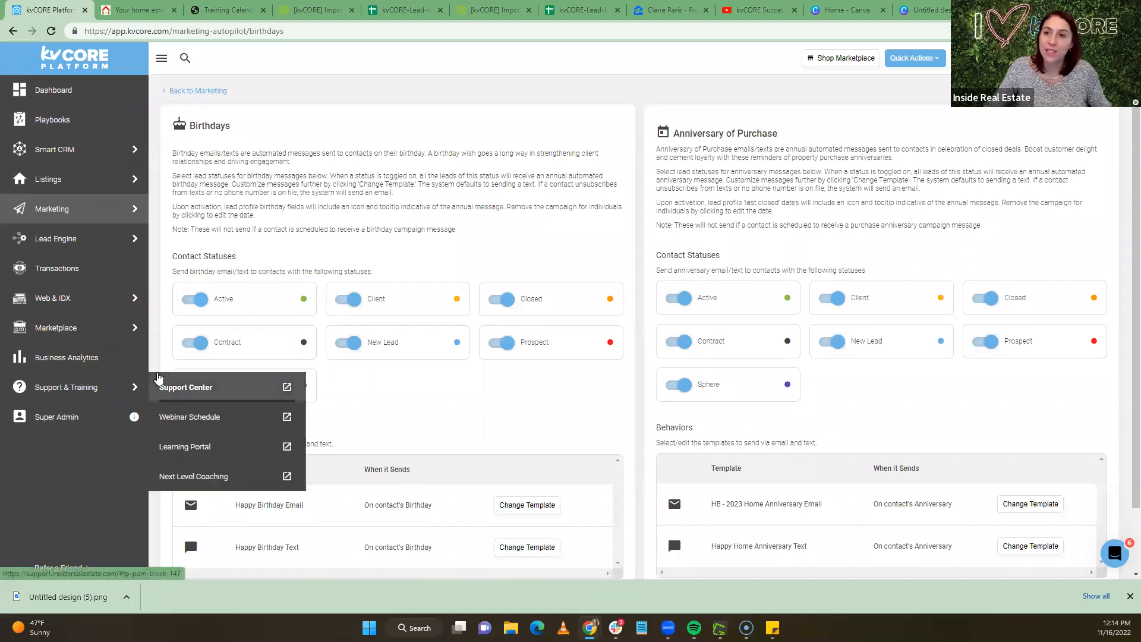
pyautogui.scroll(-1, 806, 415)
pyautogui.scroll(-1, 805, 415)
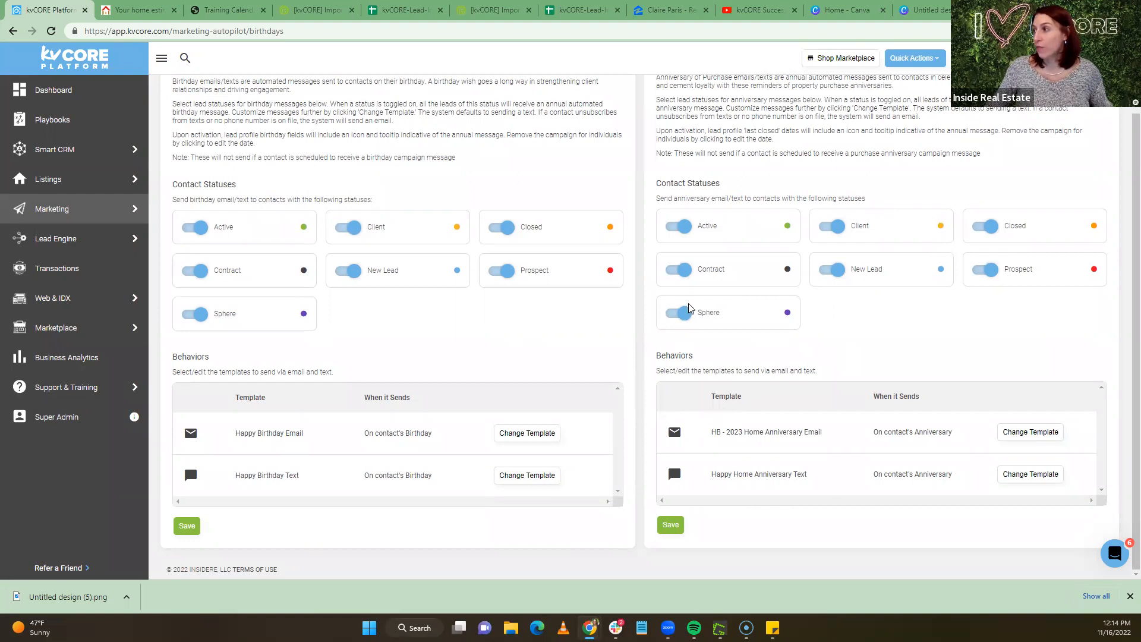
pyautogui.click(975, 229)
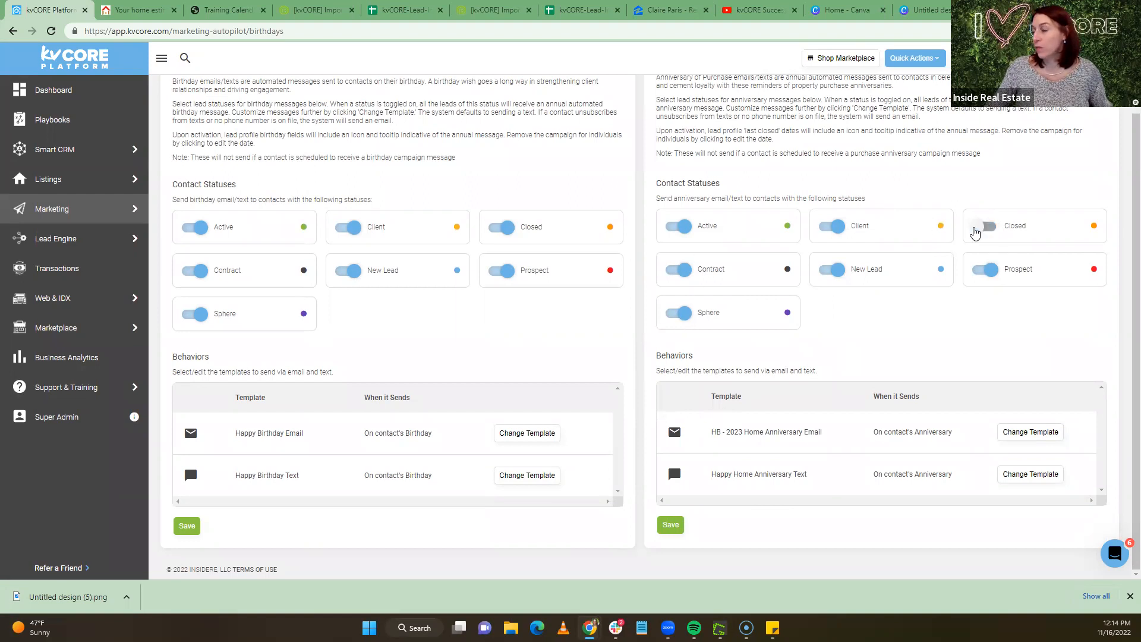
pyautogui.scroll(1, 956, 328)
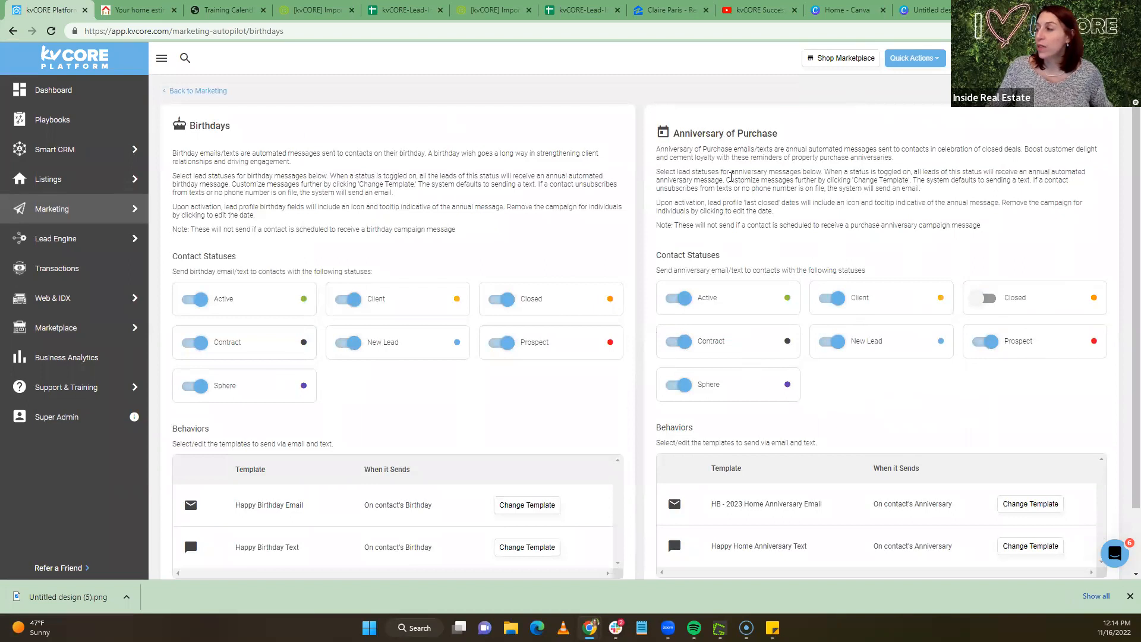
pyautogui.moveTo(82, 212)
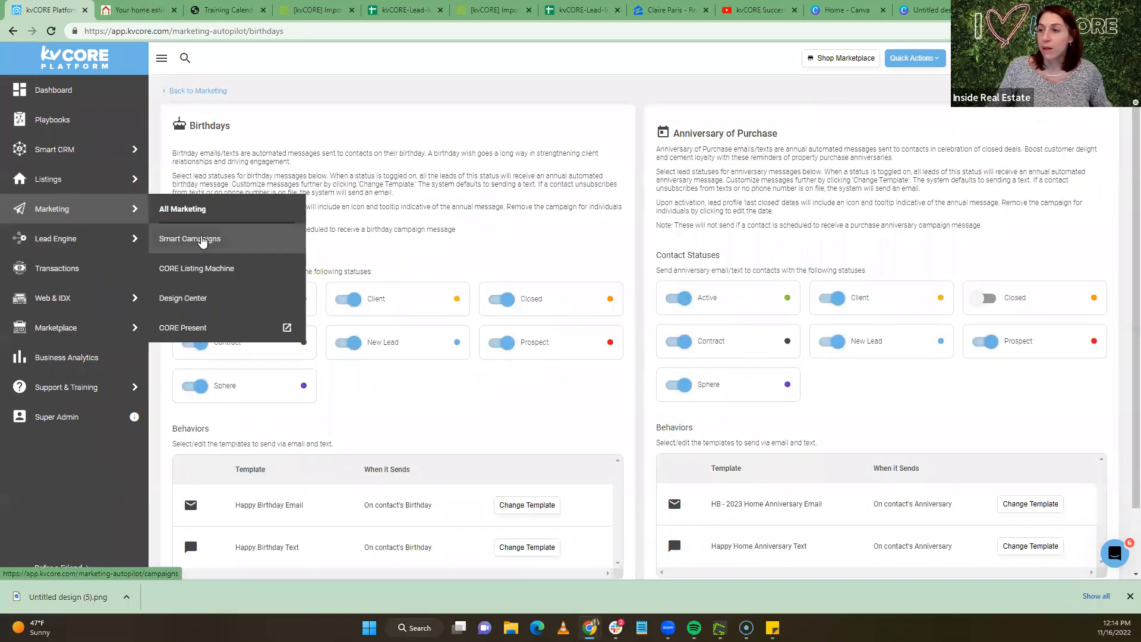
# Search smart campaigns for 'closed' and open Just Closed to review its Day 30 to Day 375 actions
pyautogui.click(202, 239)
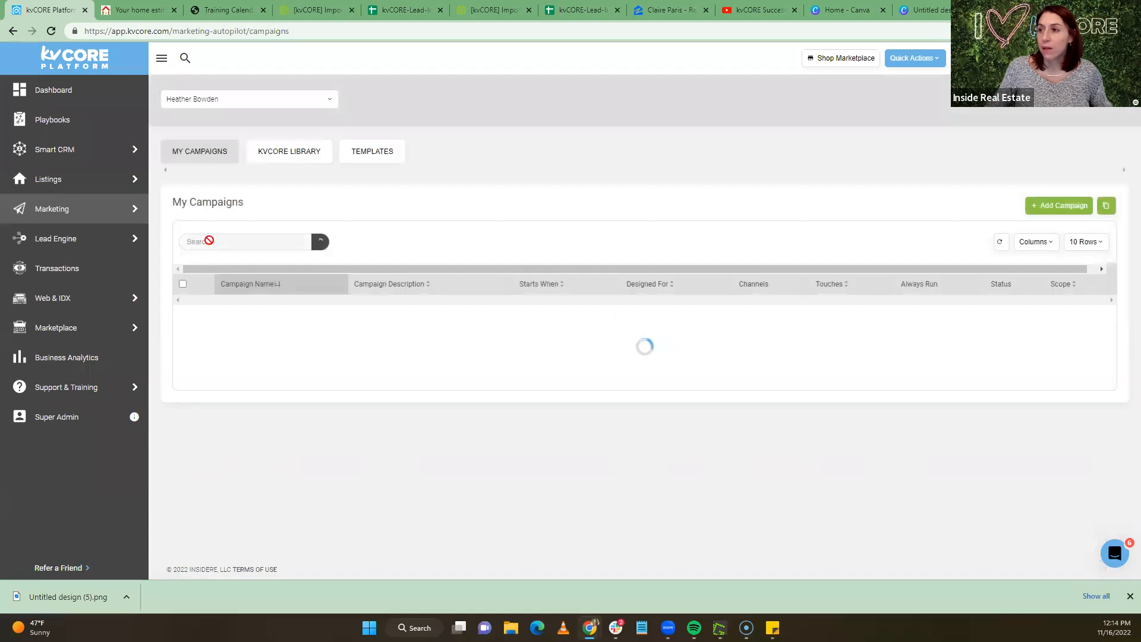
pyautogui.click(216, 242)
pyautogui.write('closed')
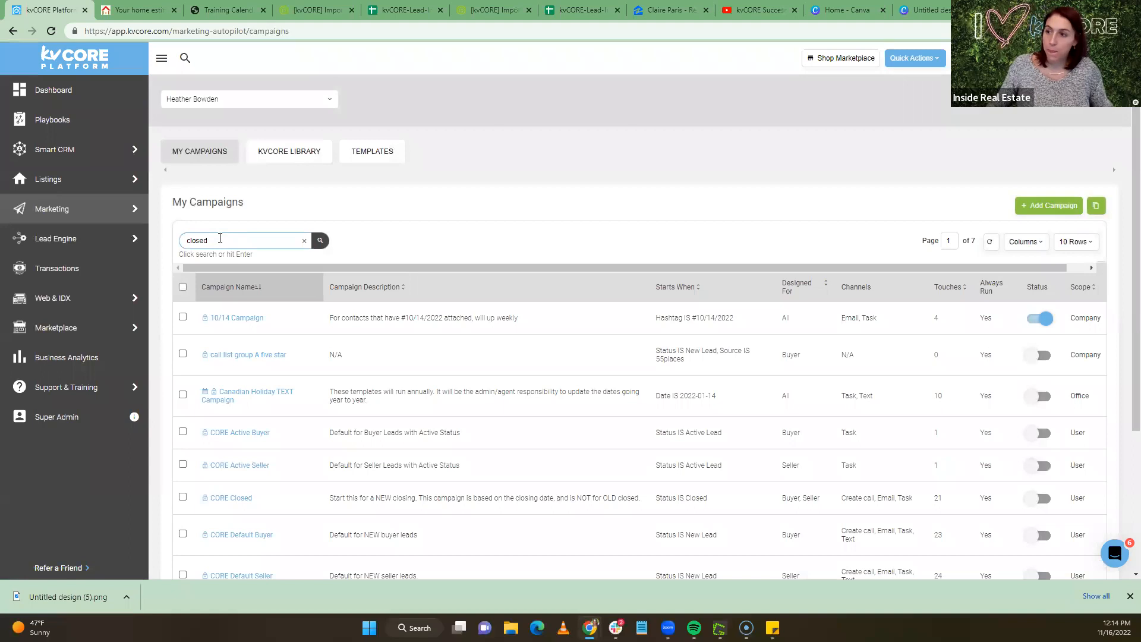
pyautogui.press('Return')
pyautogui.click(229, 355)
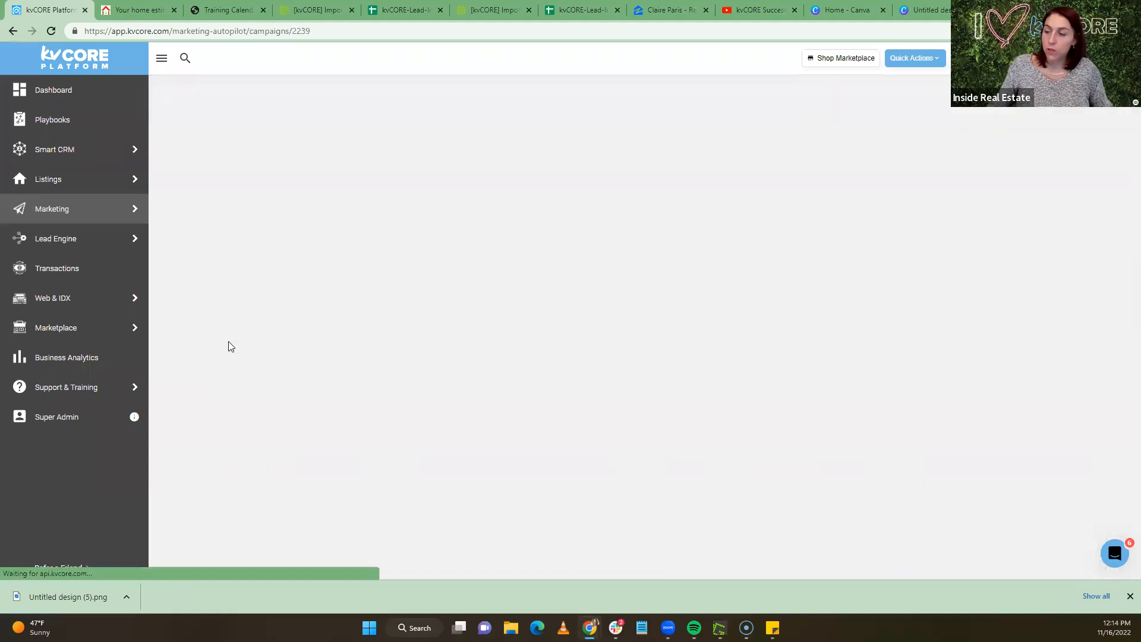
pyautogui.scroll(-5, 315, 333)
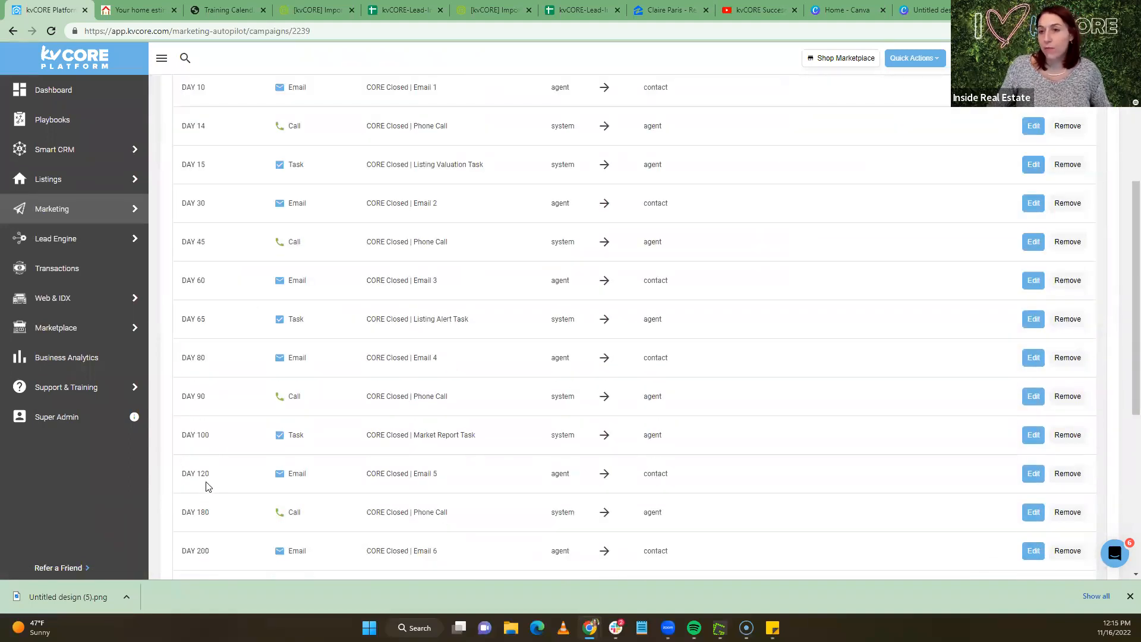
pyautogui.scroll(-2, 466, 511)
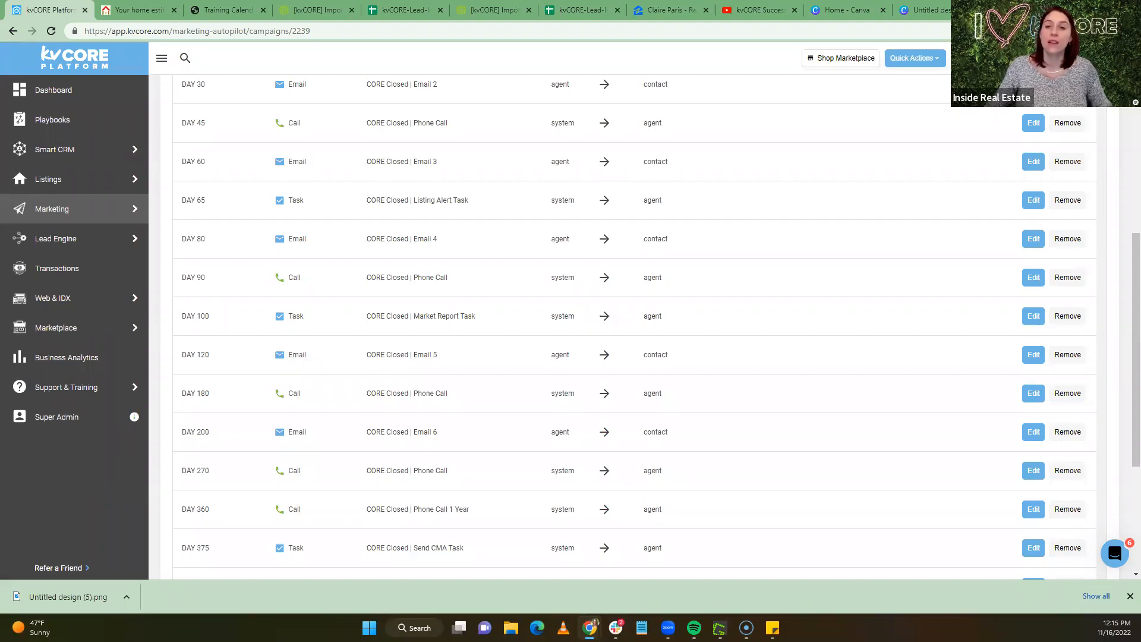
# Return from the Just Closed campaign to the kvCORE Dashboard
pyautogui.click(60, 91)
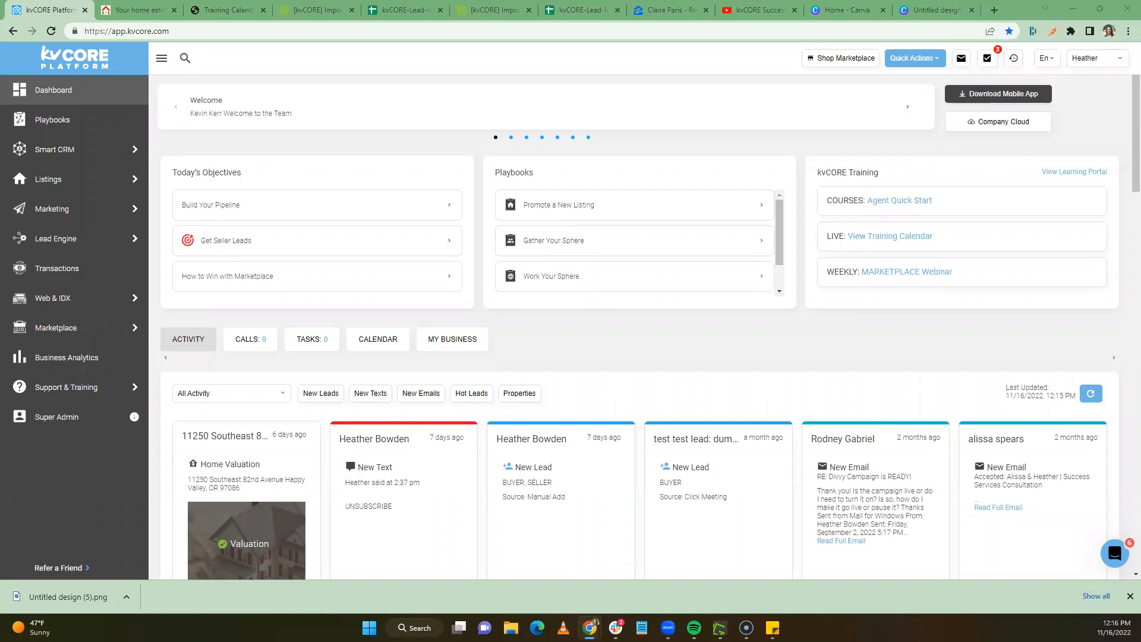
# Search All Contacts for 'heather' and open the first matching contact's record
pyautogui.moveTo(84, 240)
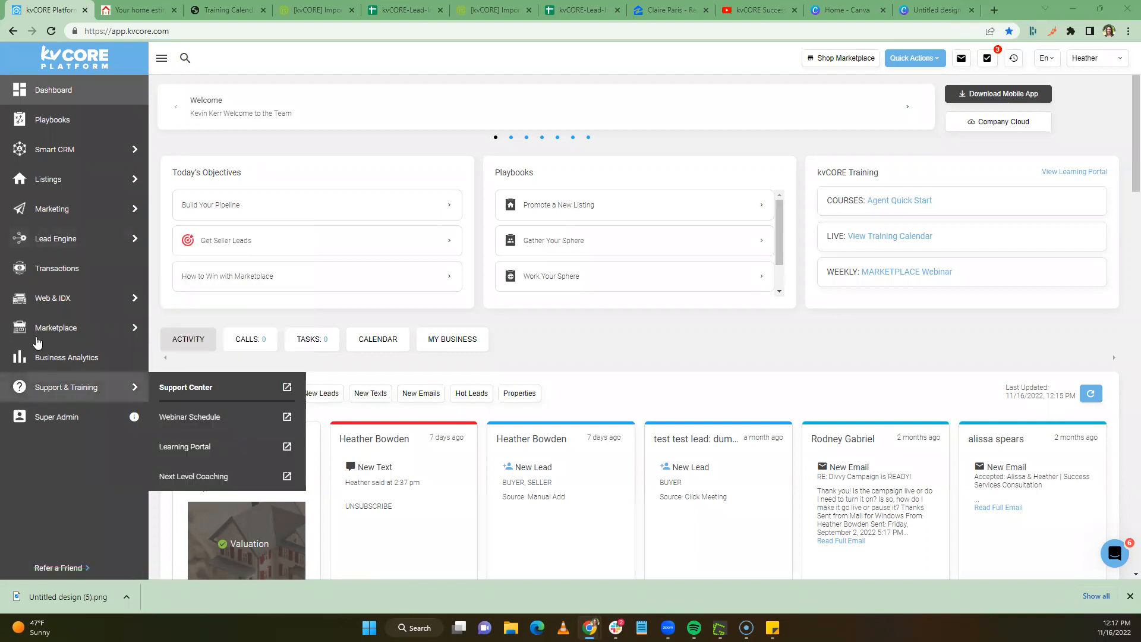
pyautogui.moveTo(76, 205)
pyautogui.moveTo(66, 153)
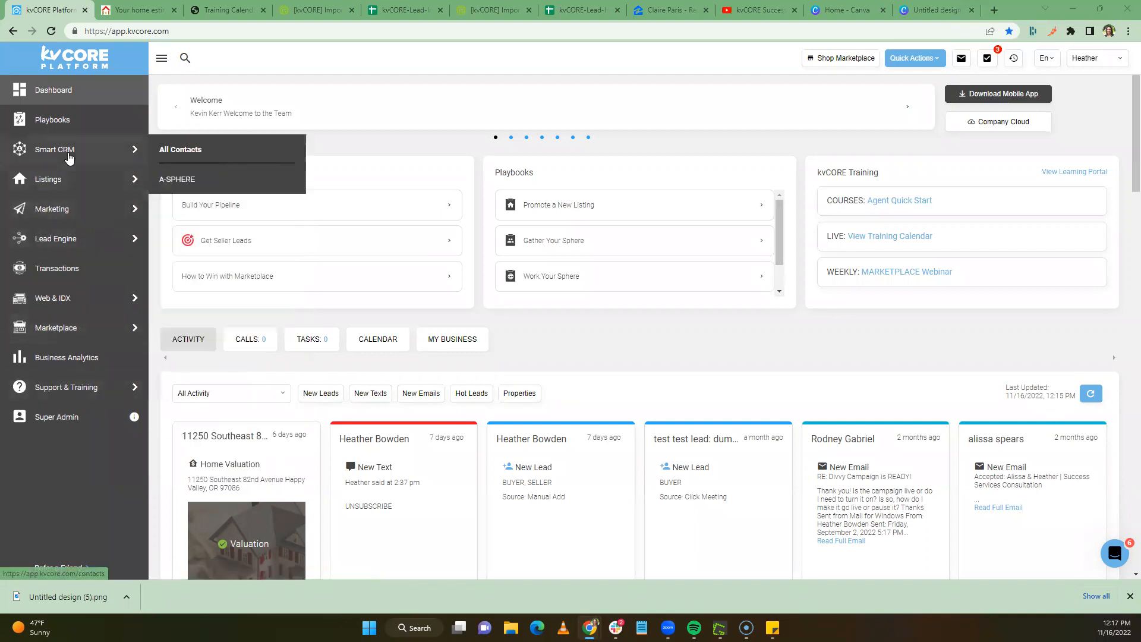
pyautogui.click(168, 156)
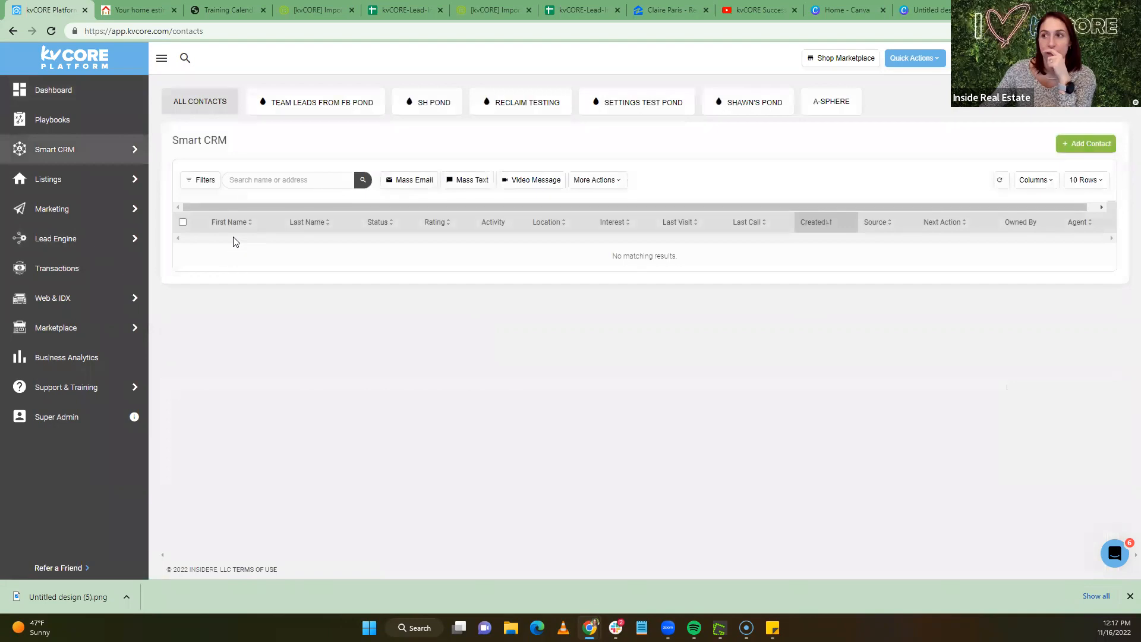
pyautogui.click(252, 182)
pyautogui.write('heather')
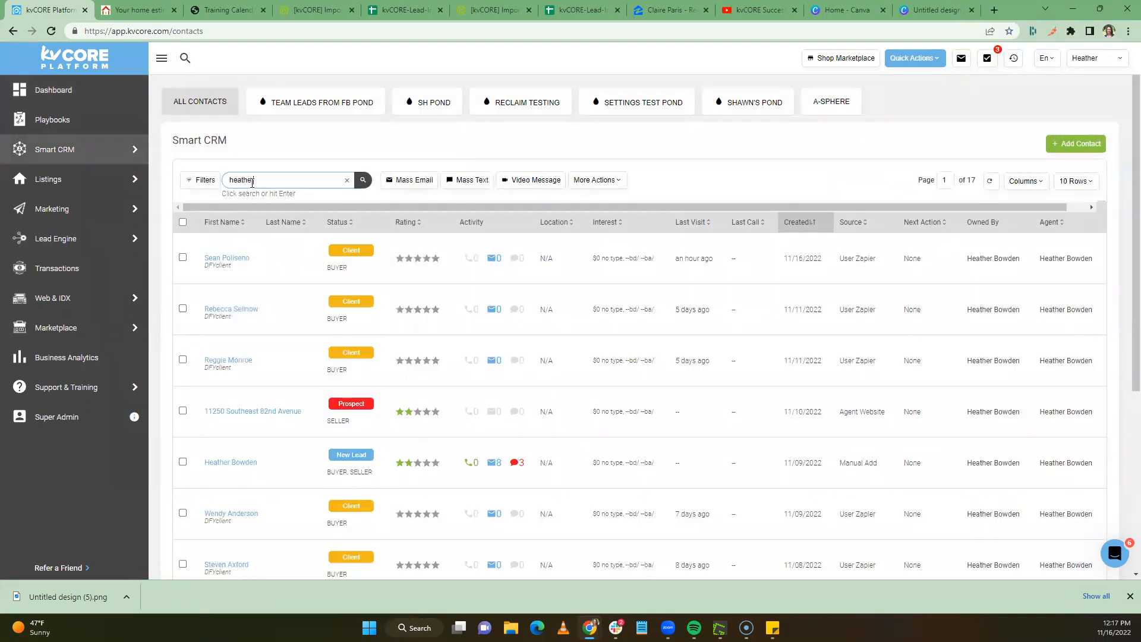
pyautogui.press('Return')
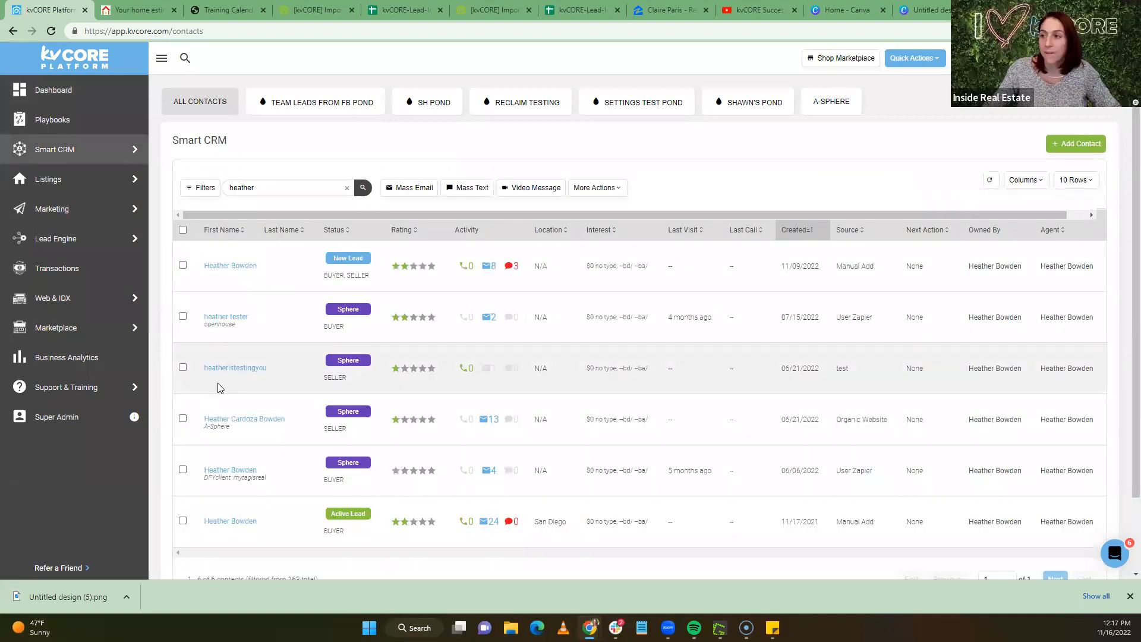
pyautogui.click(230, 265)
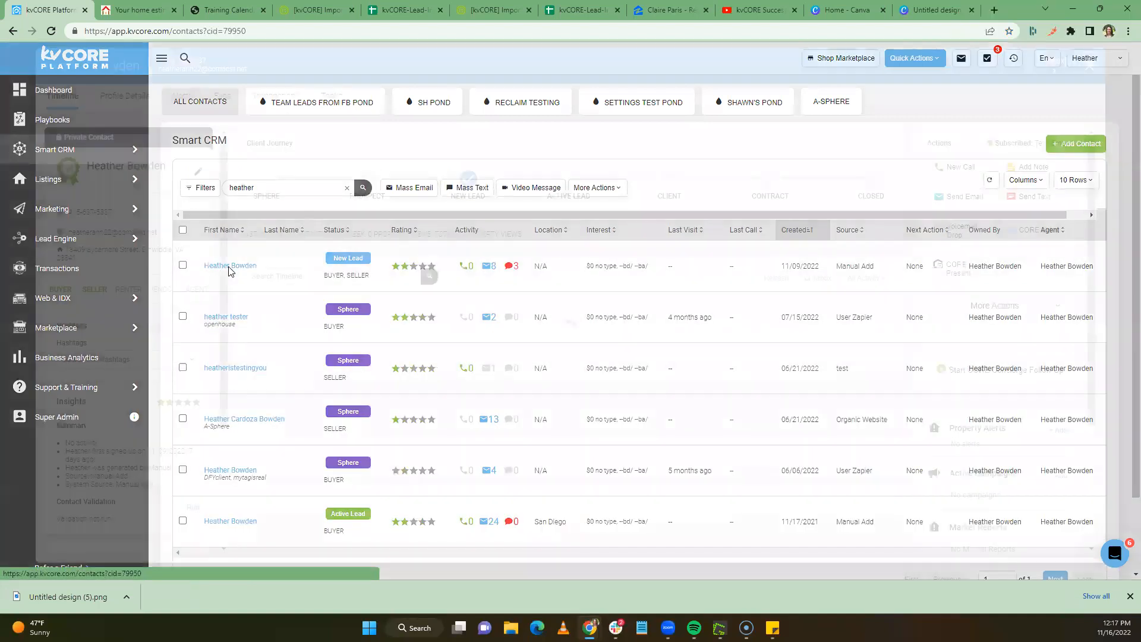
# Scroll through the contact's timeline and select their street address
pyautogui.scroll(-4, 1005, 404)
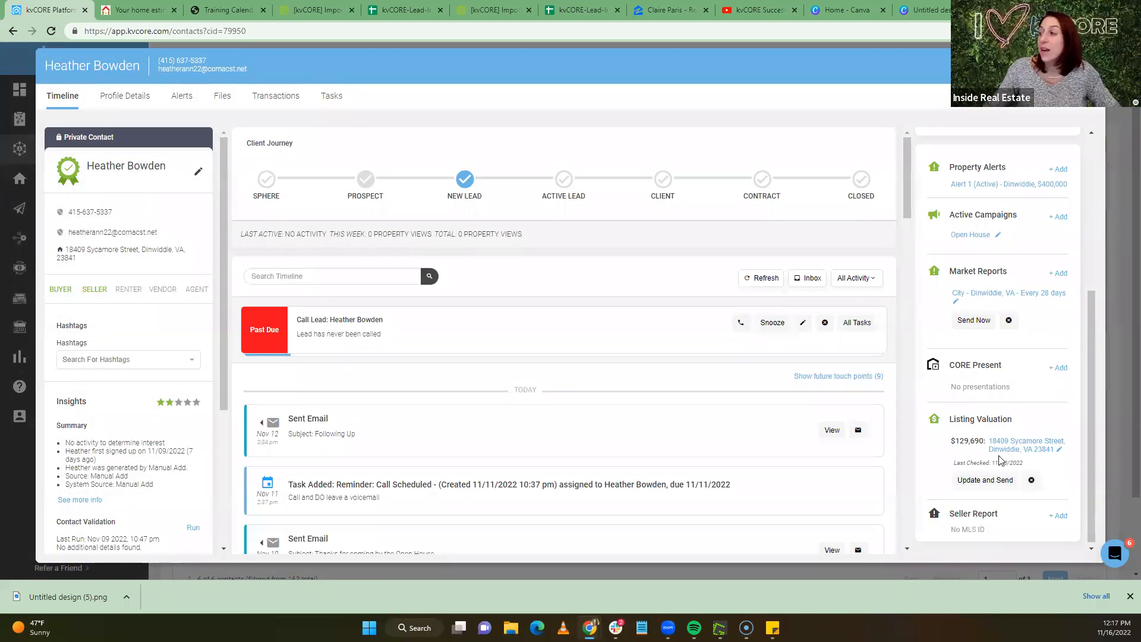
pyautogui.scroll(-1, 1015, 447)
pyautogui.scroll(-5, 586, 459)
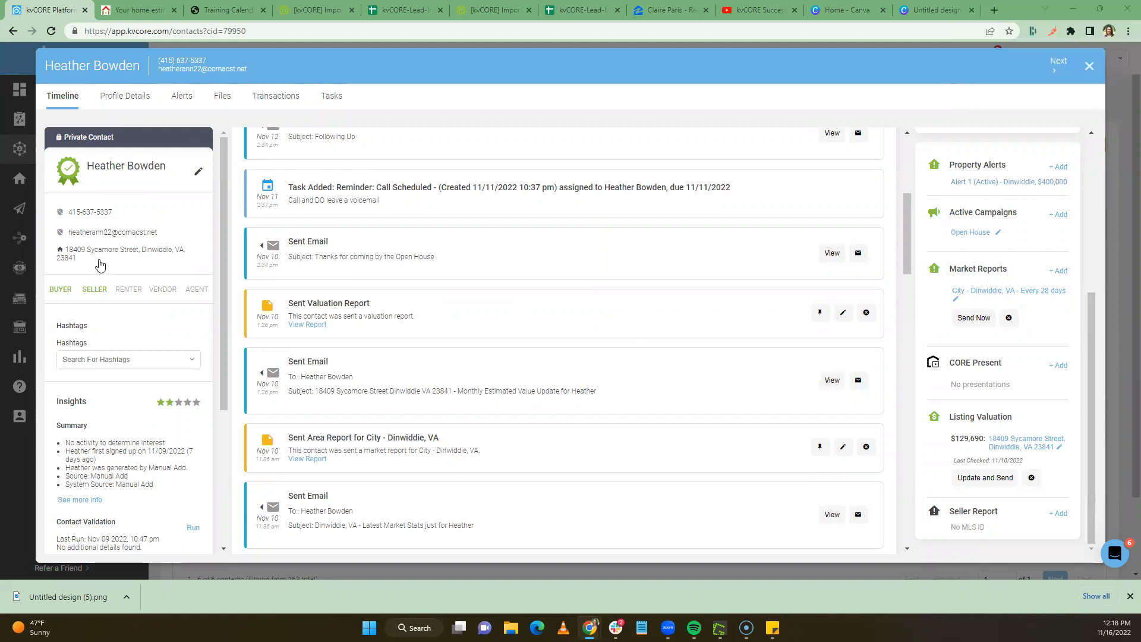
pyautogui.tripleClick(67, 254)
pyautogui.hotkey('ctrl', 'c')
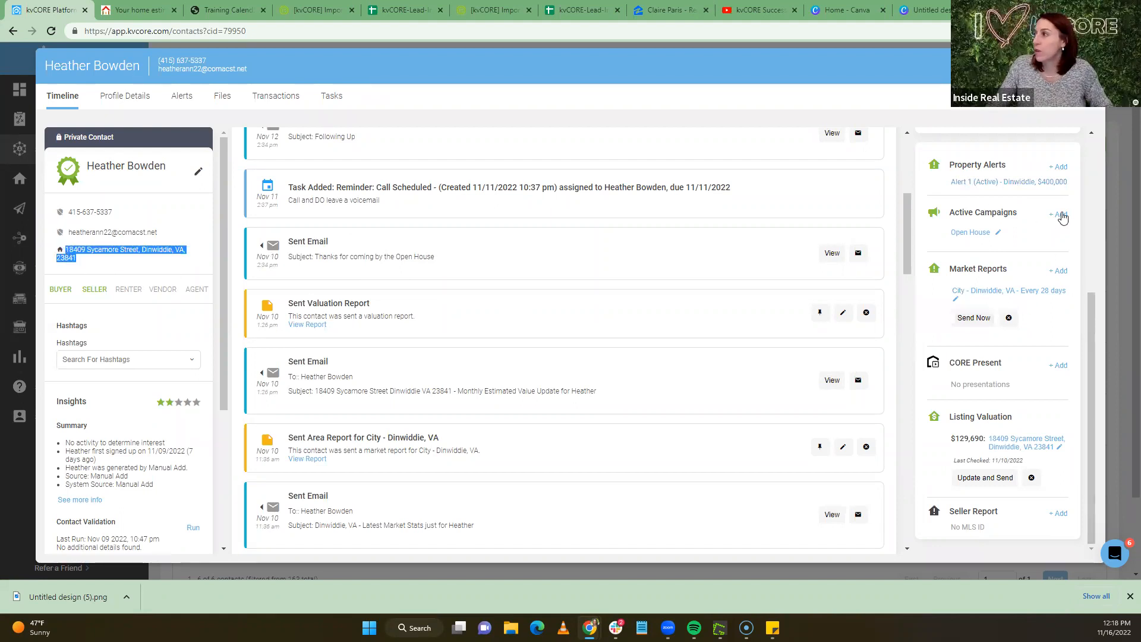
# Open the contact's Alerts and start setting up the blank Alert 2 search alert
pyautogui.click(1061, 215)
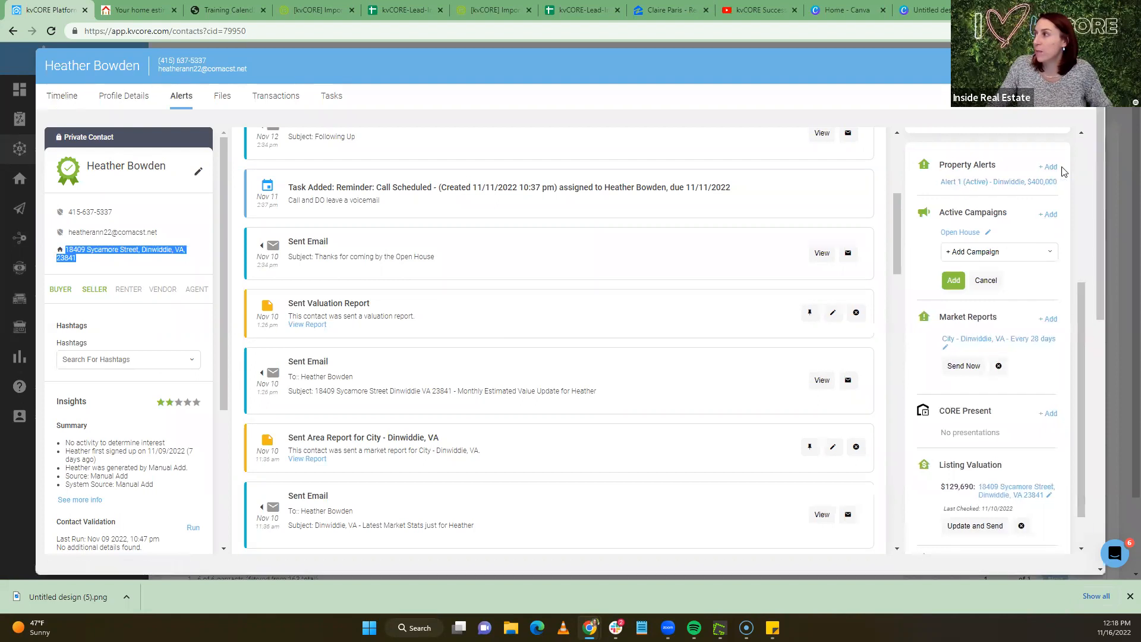
pyautogui.click(1034, 181)
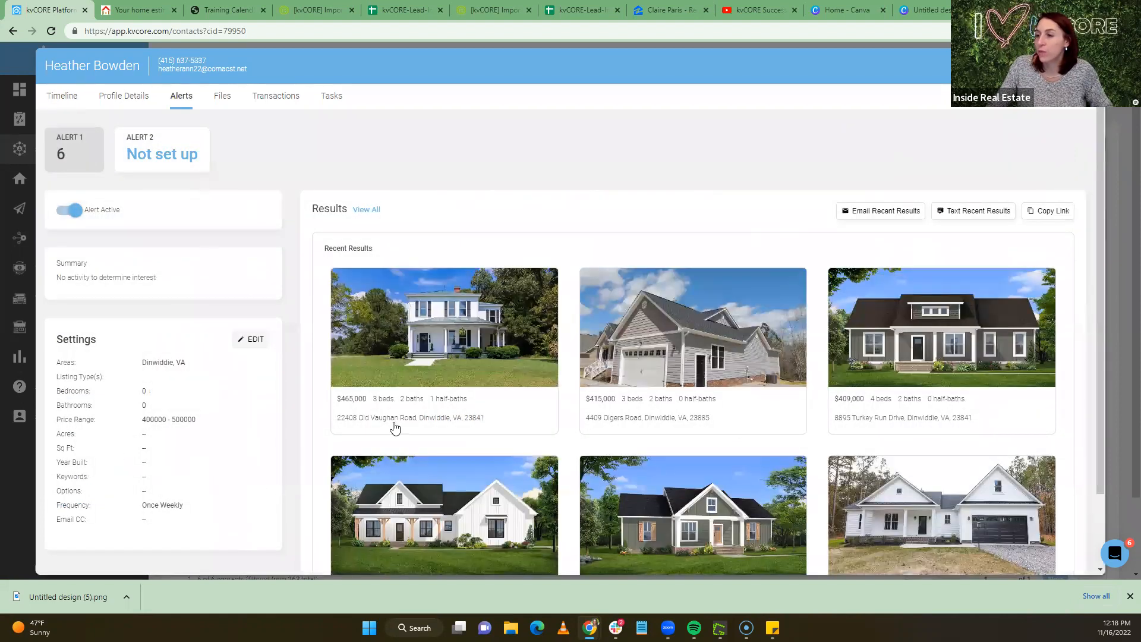
pyautogui.click(168, 174)
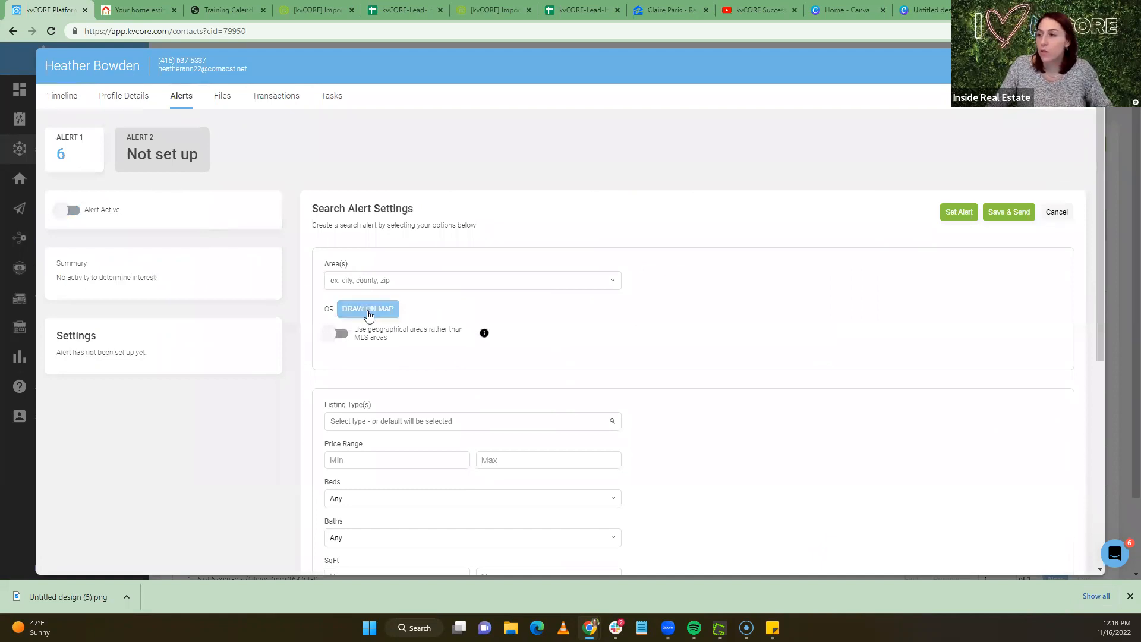
# Locate the contact's pasted address in Draw on Map and zoom in on the neighbourhood
pyautogui.click(368, 309)
pyautogui.hotkey('ctrl', 'v')
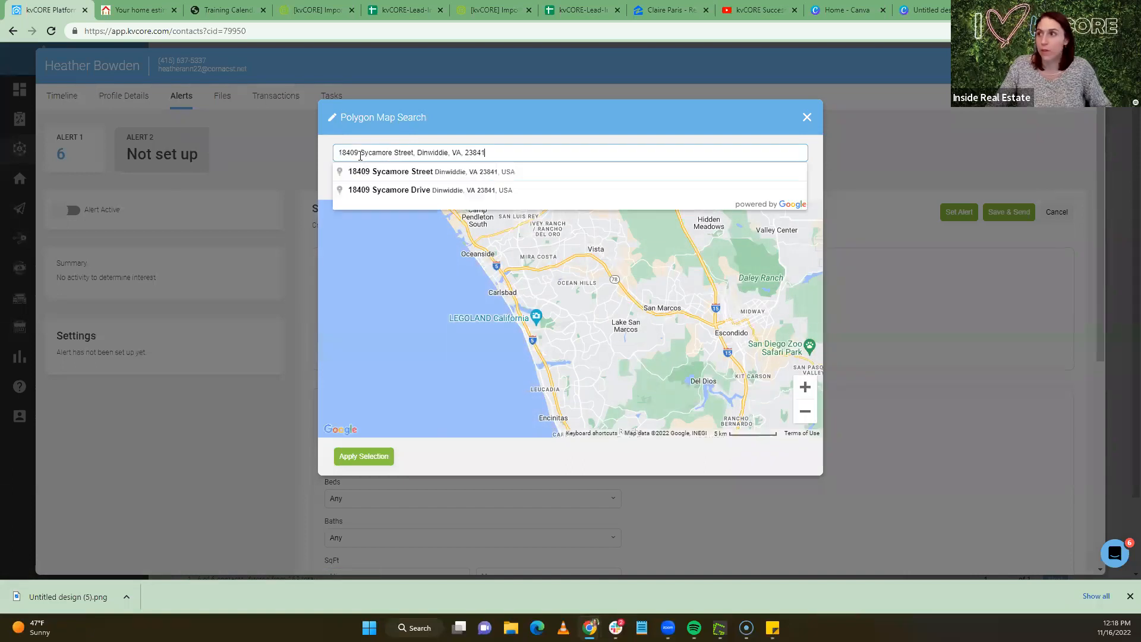
pyautogui.click(392, 173)
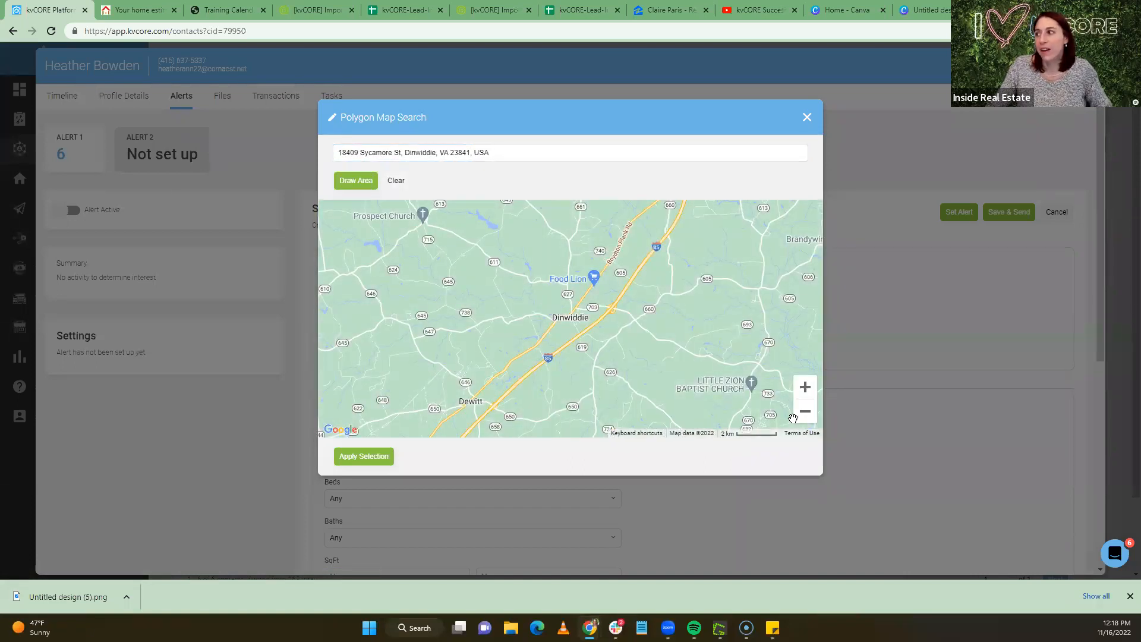
pyautogui.click(806, 389)
pyautogui.click(806, 390)
pyautogui.click(805, 387)
pyautogui.click(806, 388)
pyautogui.click(805, 387)
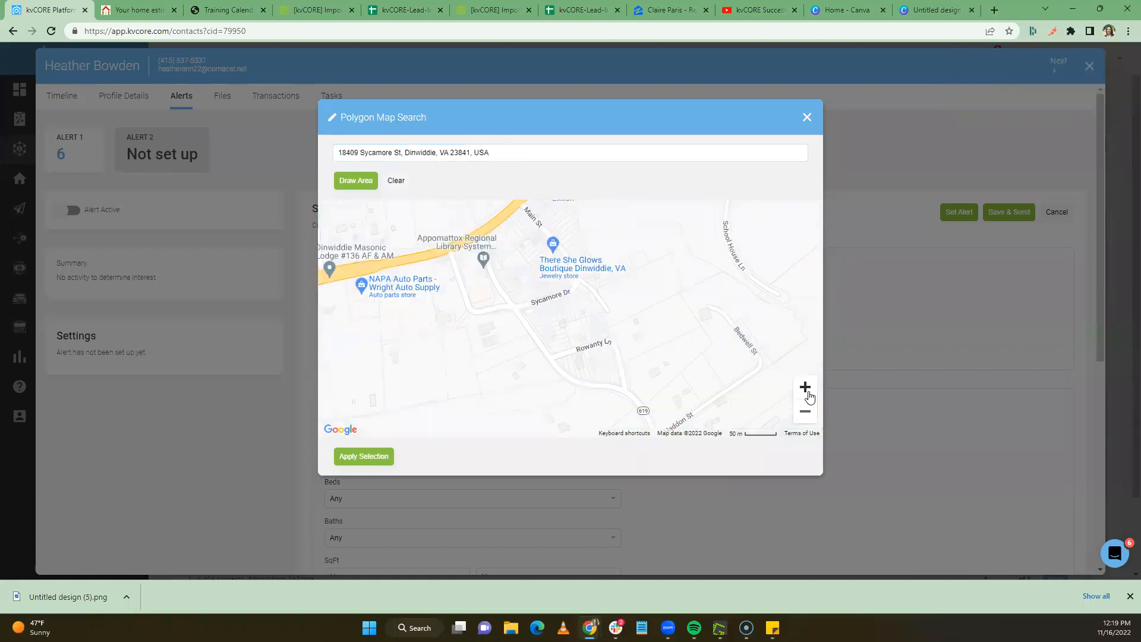
pyautogui.click(806, 388)
# Draw a polygon search boundary around central Dinwiddie near Boydton Plank Rd
pyautogui.click(370, 174)
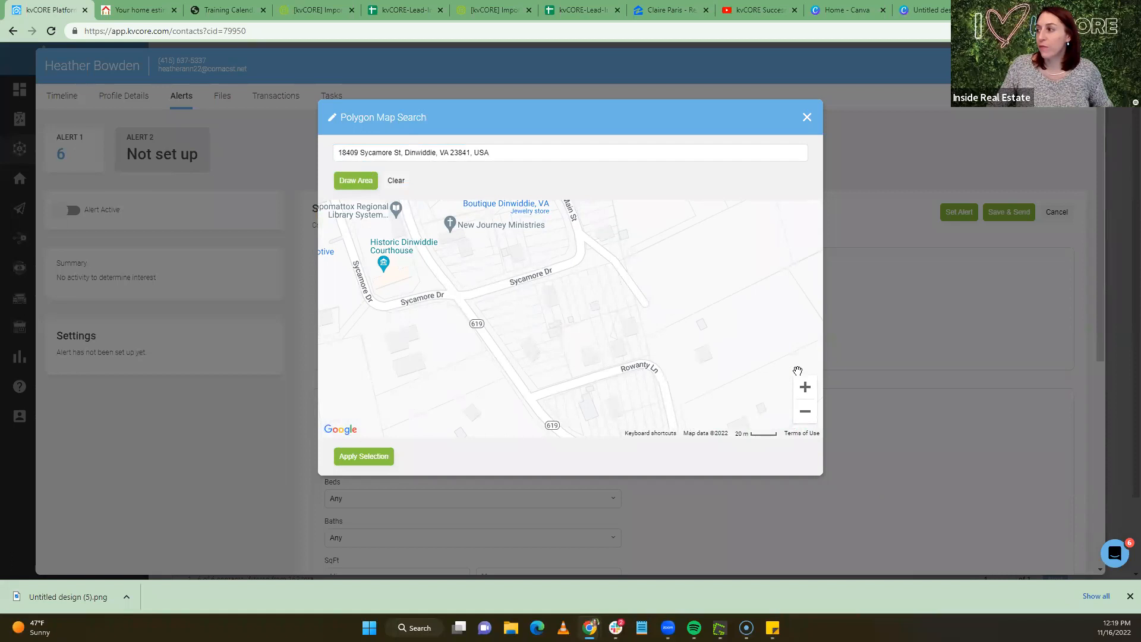
pyautogui.moveTo(424, 295); pyautogui.dragTo(442, 351)
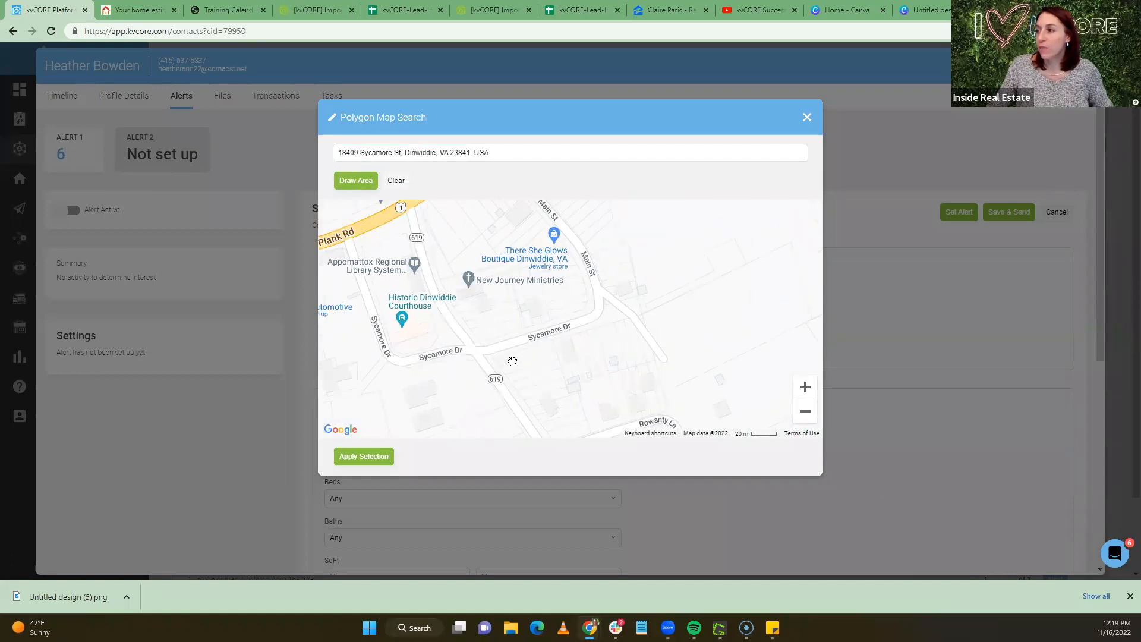
pyautogui.moveTo(414, 283); pyautogui.dragTo(461, 307)
pyautogui.click(356, 180)
pyautogui.moveTo(369, 282)
pyautogui.mouseDown()
pyautogui.moveTo(385, 339)
pyautogui.moveTo(473, 445)
pyautogui.moveTo(444, 422)
pyautogui.moveTo(437, 444)
pyautogui.moveTo(557, 436)
pyautogui.mouseUp()
pyautogui.click(450, 428)
pyautogui.click(752, 403)
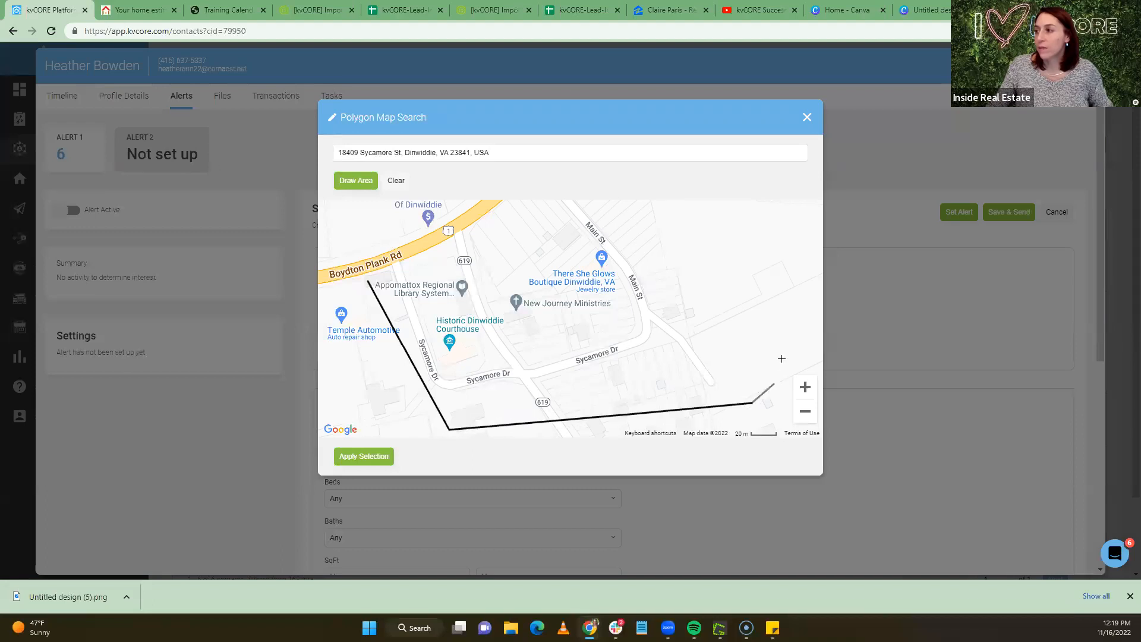
pyautogui.click(781, 321)
pyautogui.moveTo(744, 274); pyautogui.dragTo(771, 415)
pyautogui.click(670, 220)
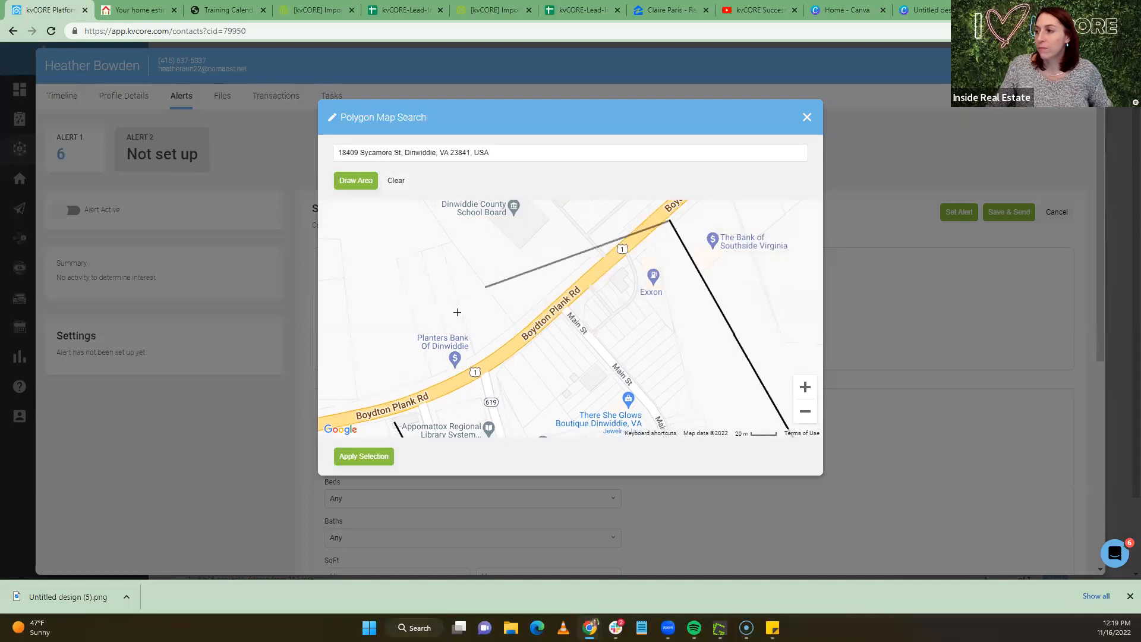
pyautogui.click(394, 423)
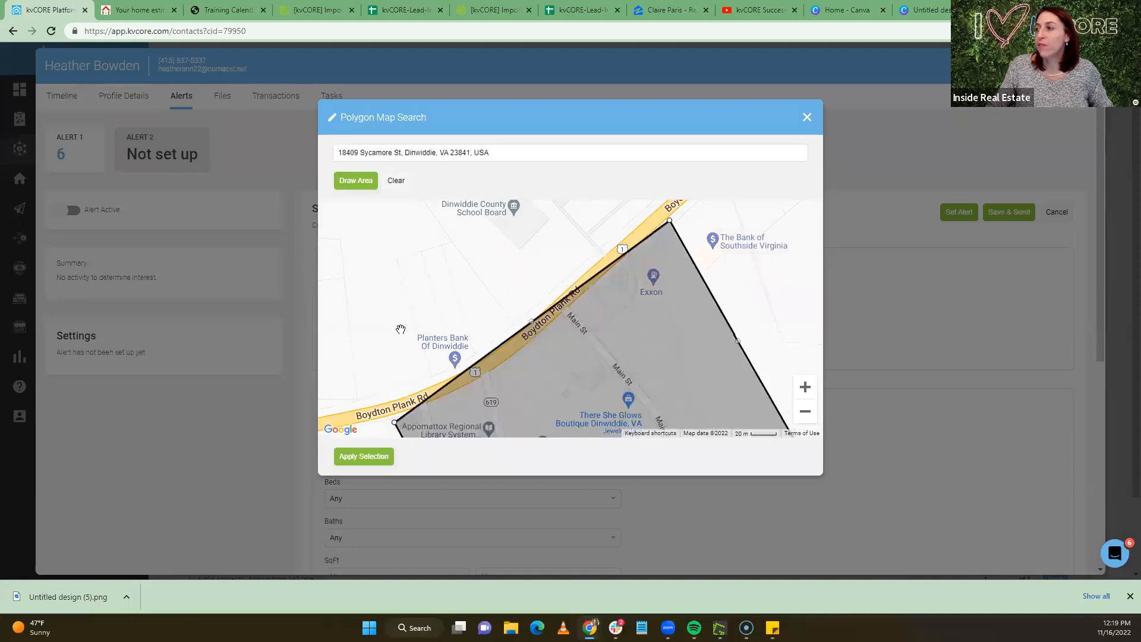
# Review the outlined area, close the map dialog and return to the contact's Timeline
pyautogui.moveTo(604, 371); pyautogui.dragTo(562, 203)
pyautogui.moveTo(607, 335); pyautogui.dragTo(626, 357)
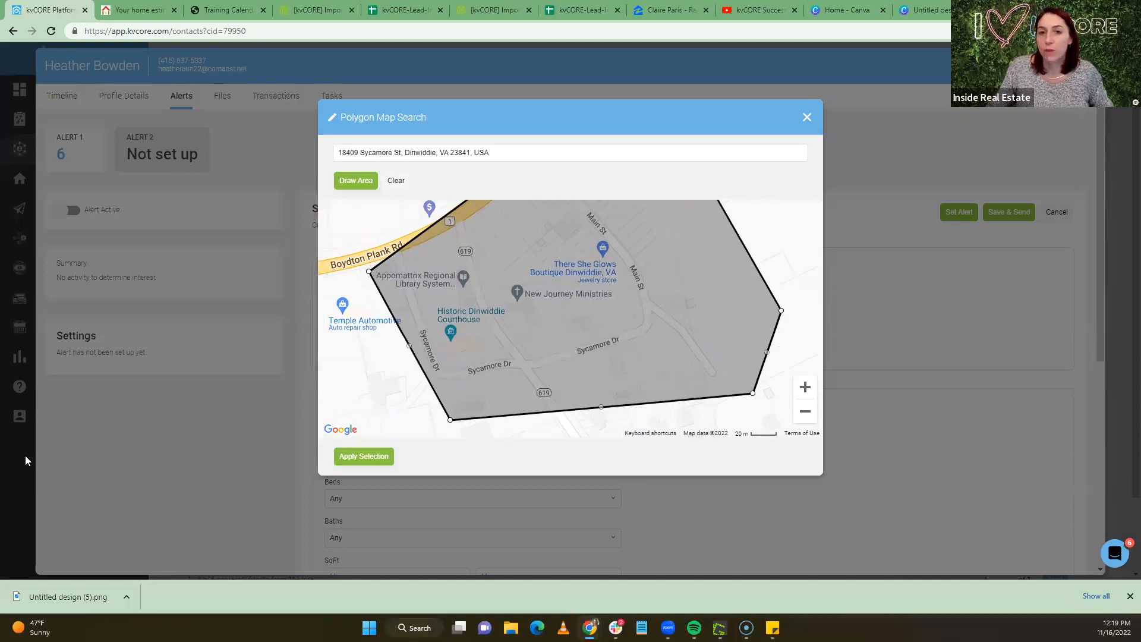
pyautogui.moveTo(680, 367); pyautogui.dragTo(679, 398)
pyautogui.click(809, 420)
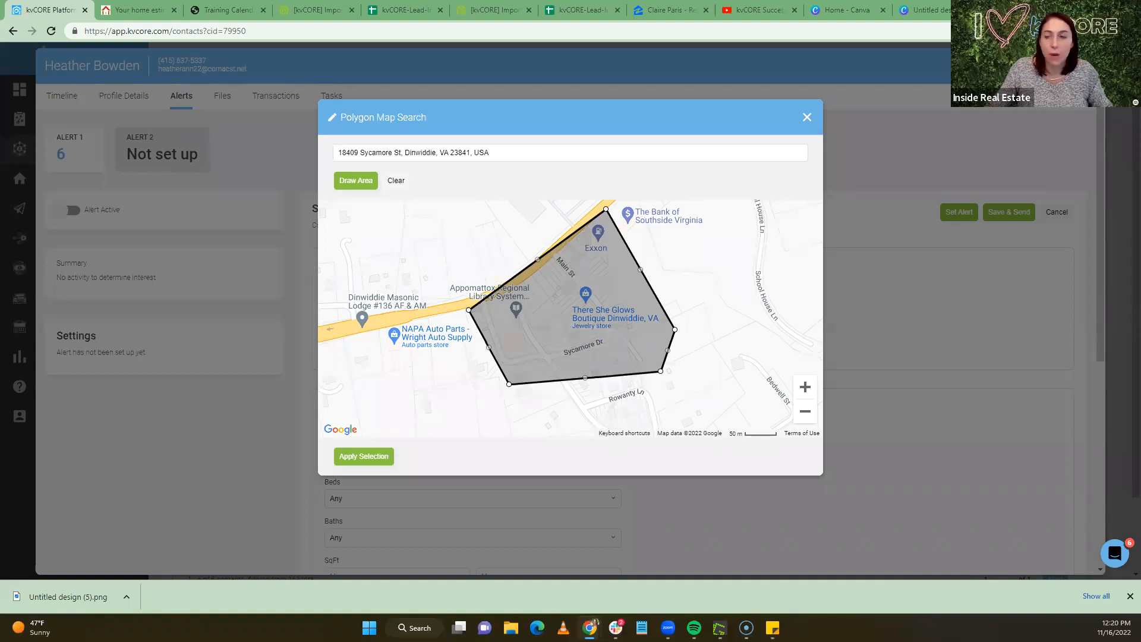
pyautogui.click(314, 83)
pyautogui.click(63, 97)
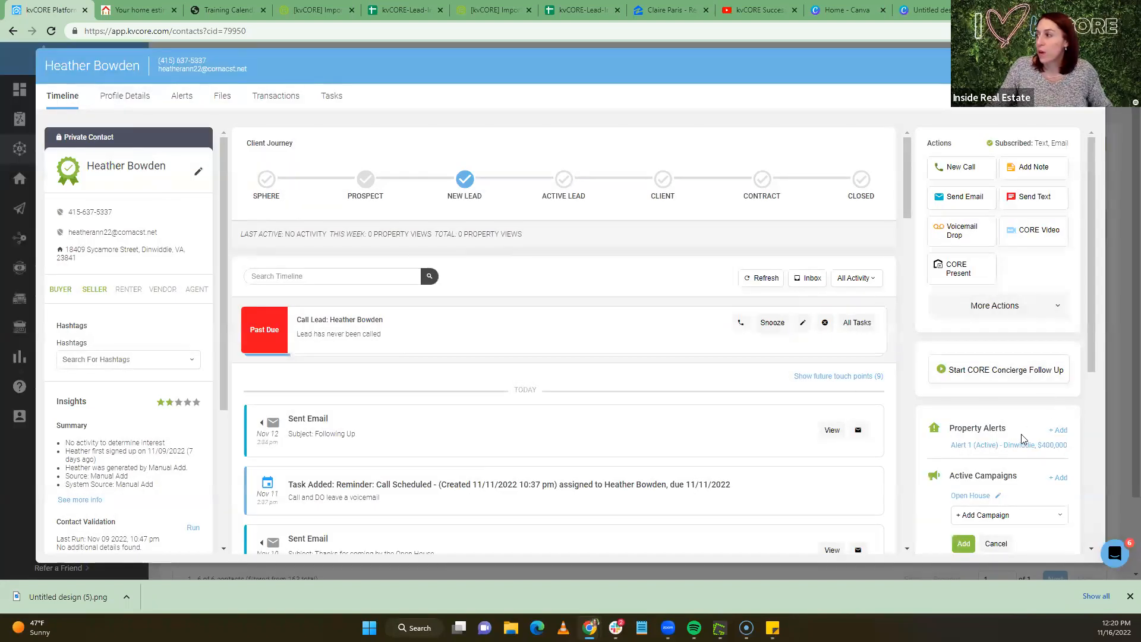
# Start a new property alert for Dinwiddie County, VA, leaving bedrooms at Any
pyautogui.click(1060, 430)
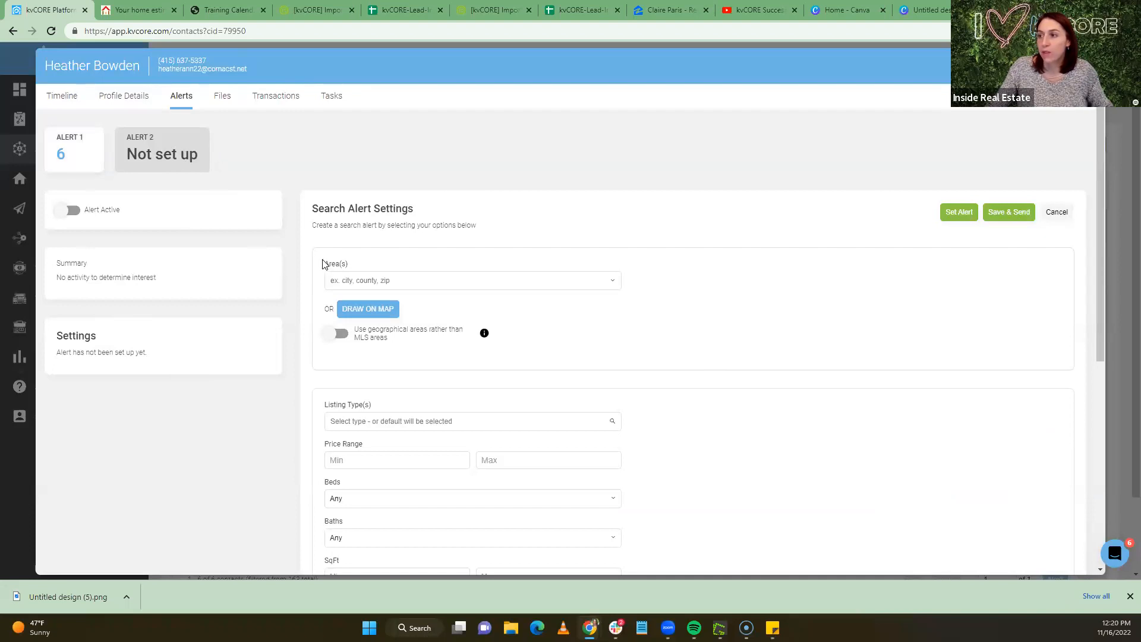
pyautogui.click(366, 283)
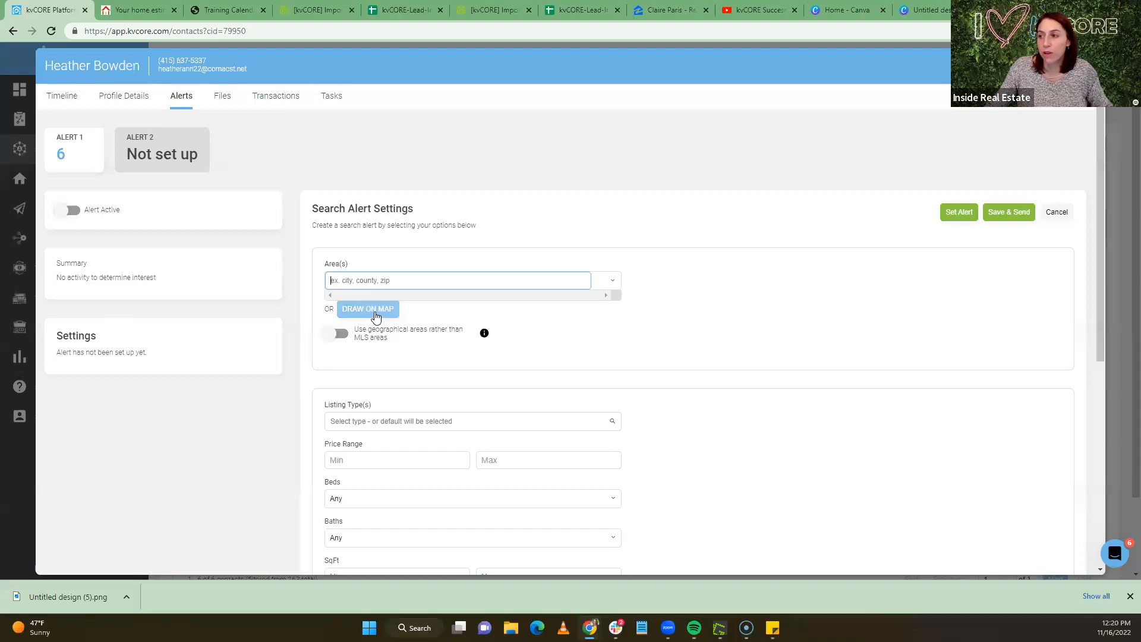
pyautogui.scroll(-1, 514, 316)
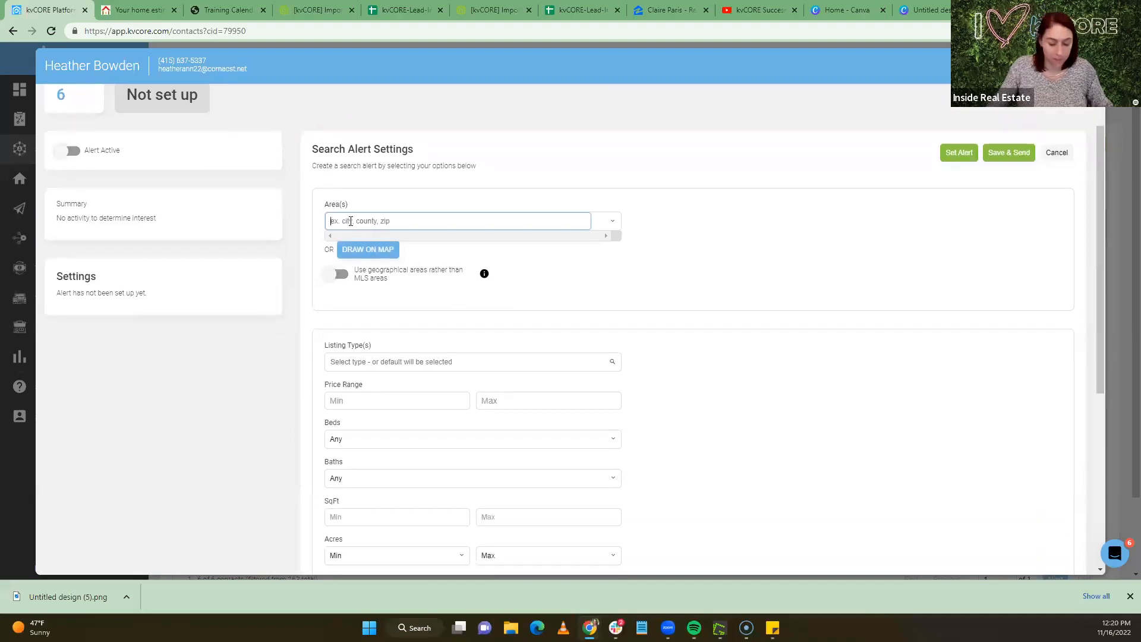
pyautogui.write('dinw')
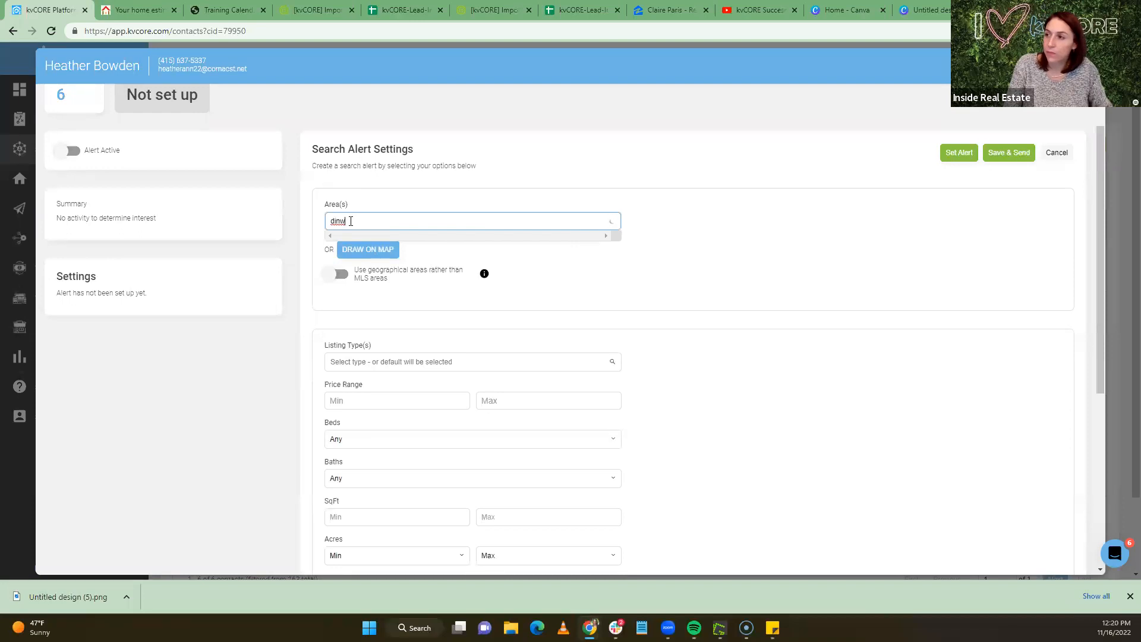
pyautogui.click(400, 258)
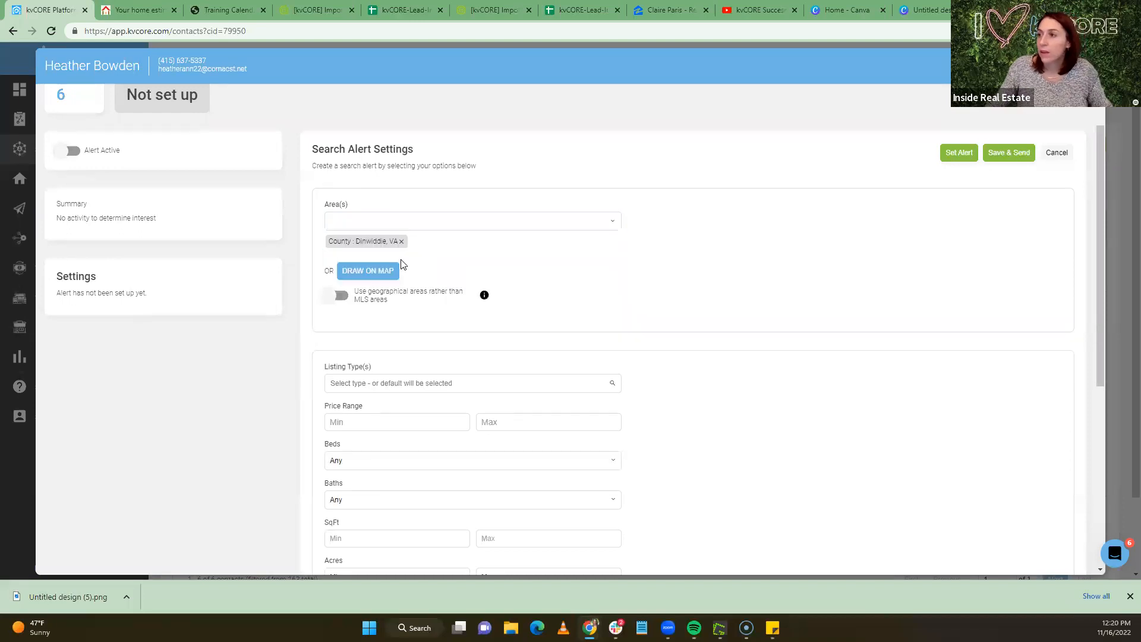
pyautogui.scroll(-2, 288, 288)
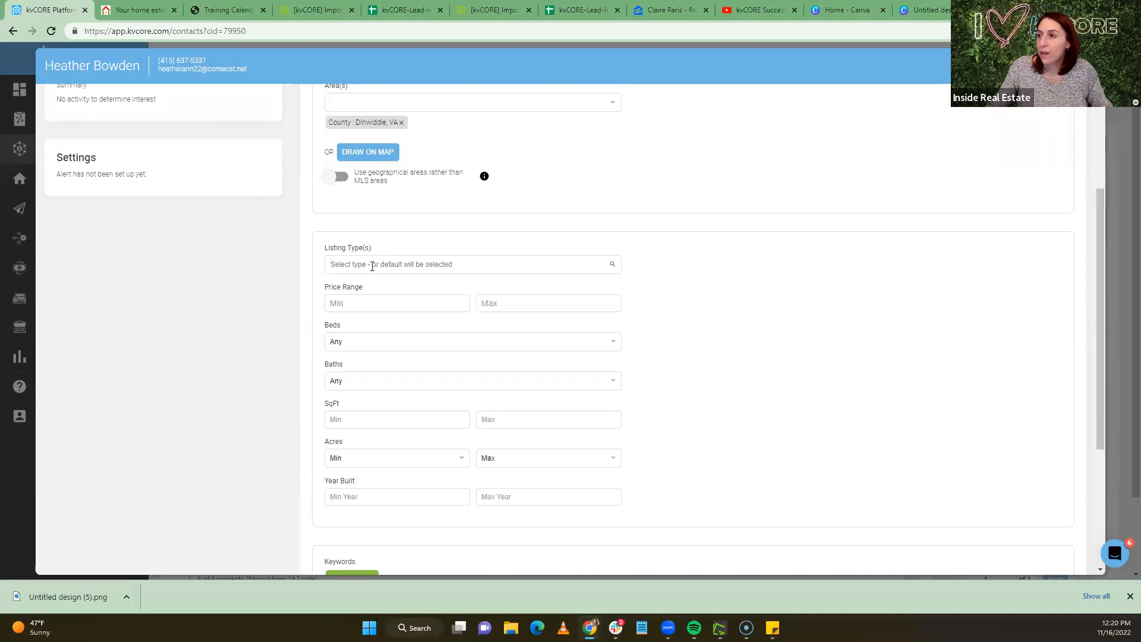
pyautogui.click(356, 342)
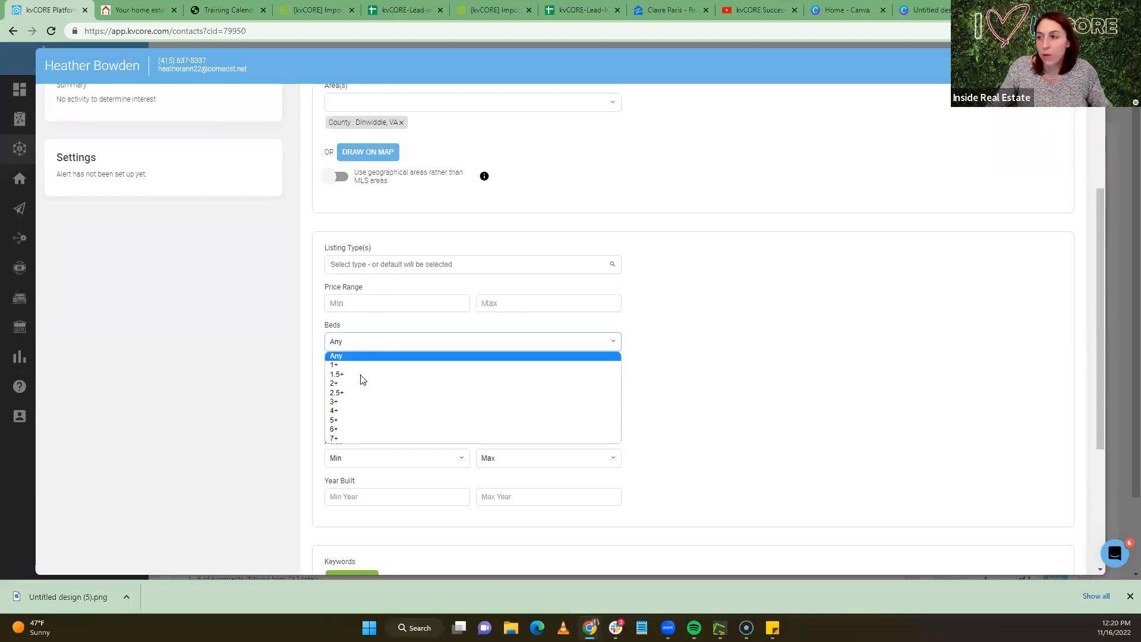
pyautogui.click(359, 346)
# Add a Waterfront Features keyword criterion set to Beach Front
pyautogui.scroll(-2, 398, 325)
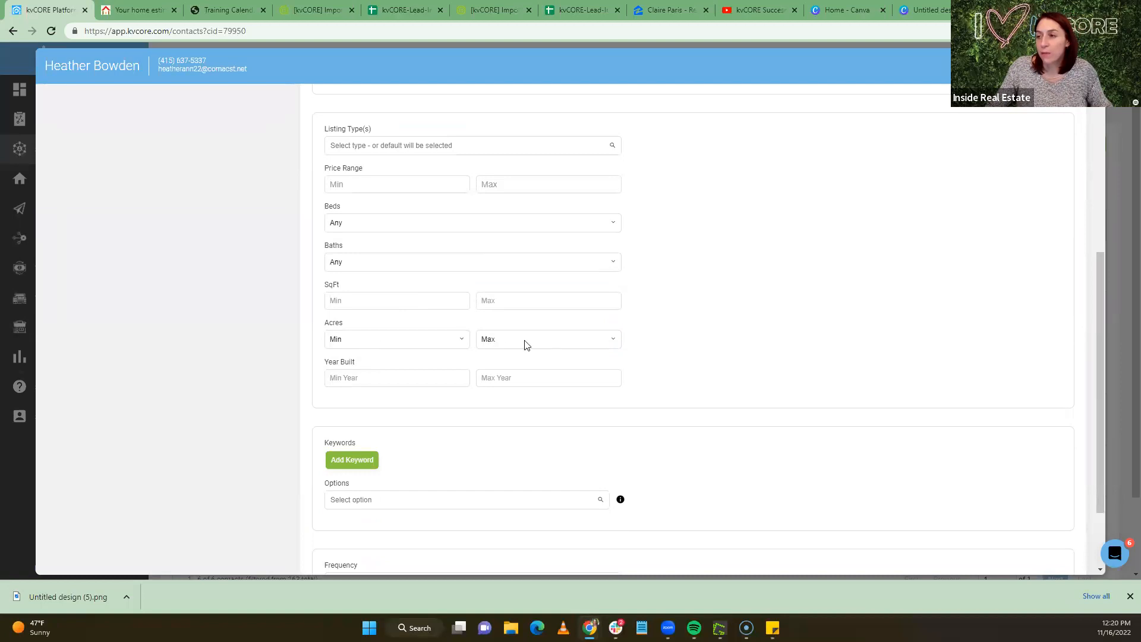
pyautogui.scroll(1, 375, 295)
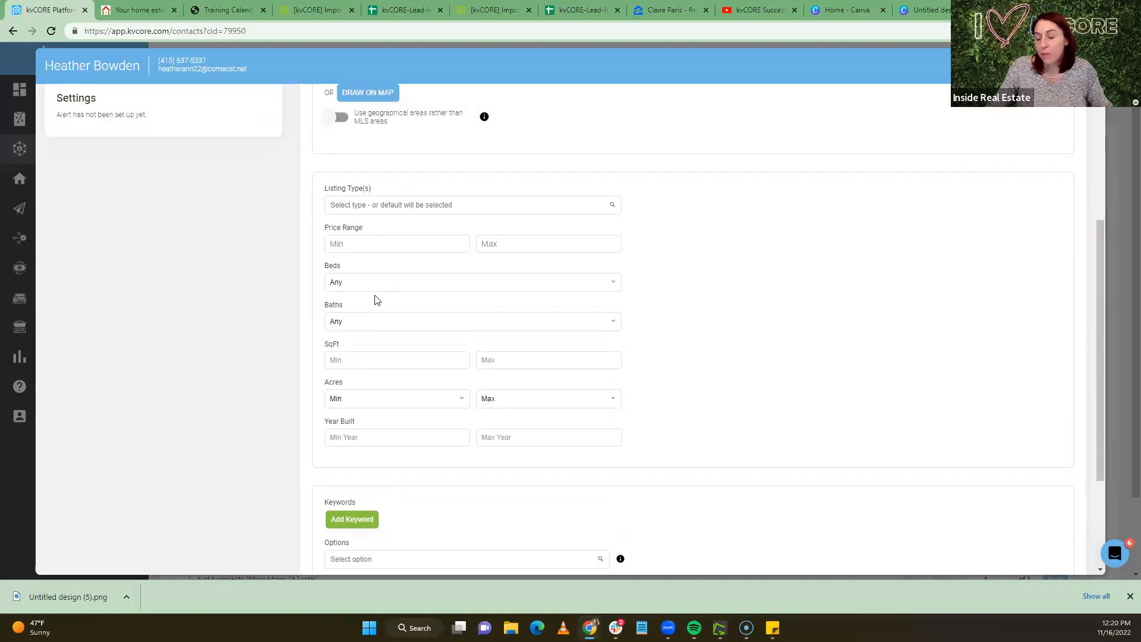
pyautogui.scroll(-1, 381, 279)
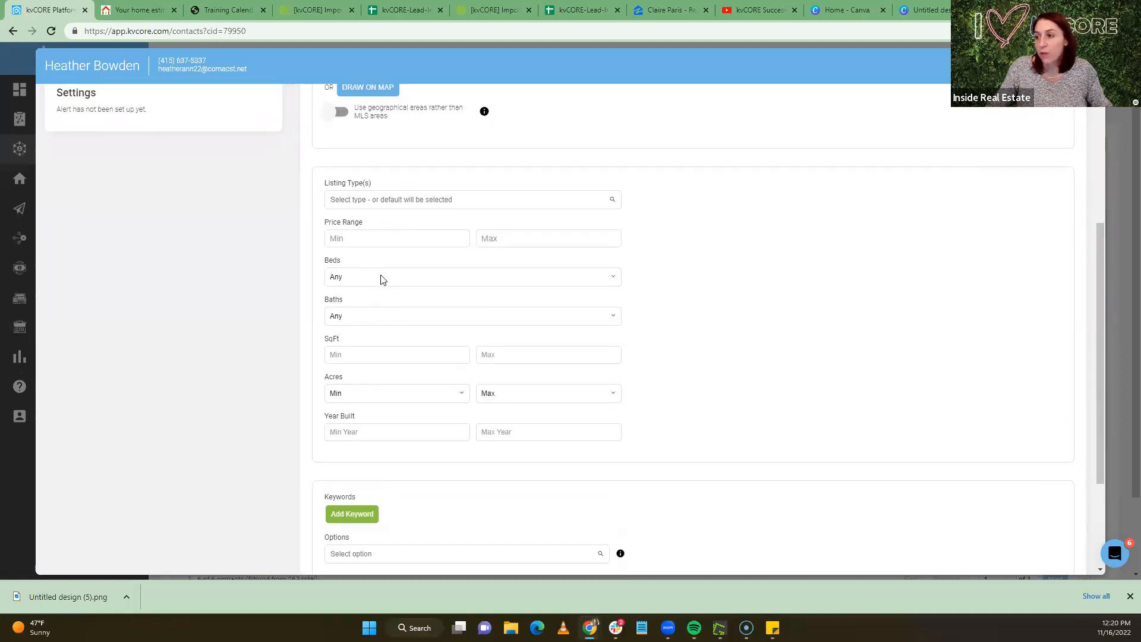
pyautogui.scroll(-3, 381, 279)
pyautogui.click(348, 360)
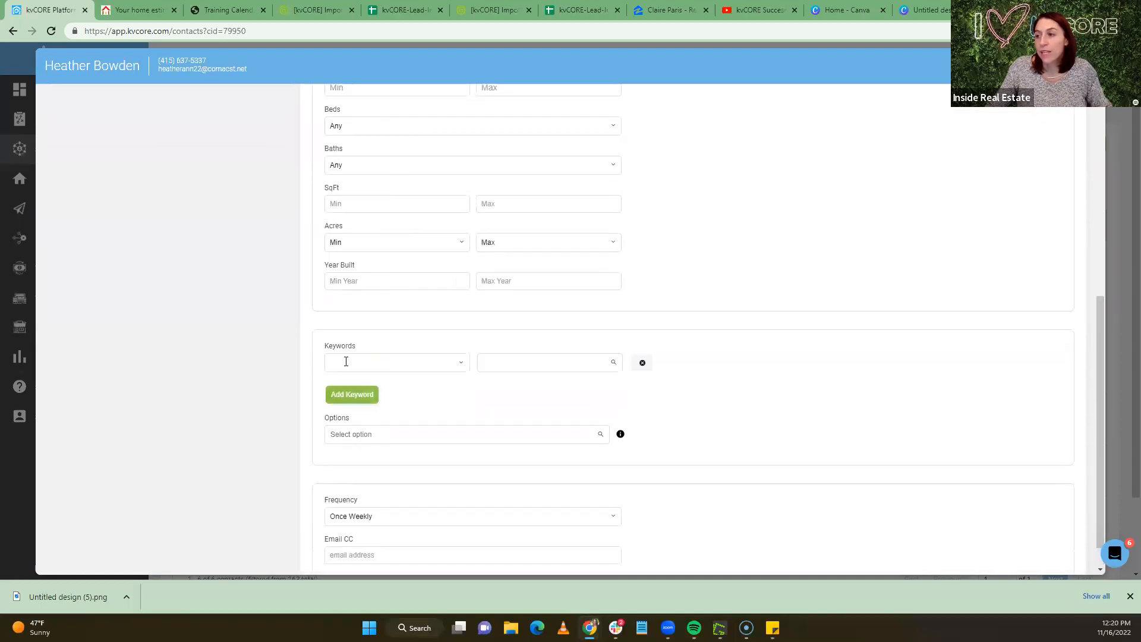
pyautogui.click(346, 362)
pyautogui.write('water')
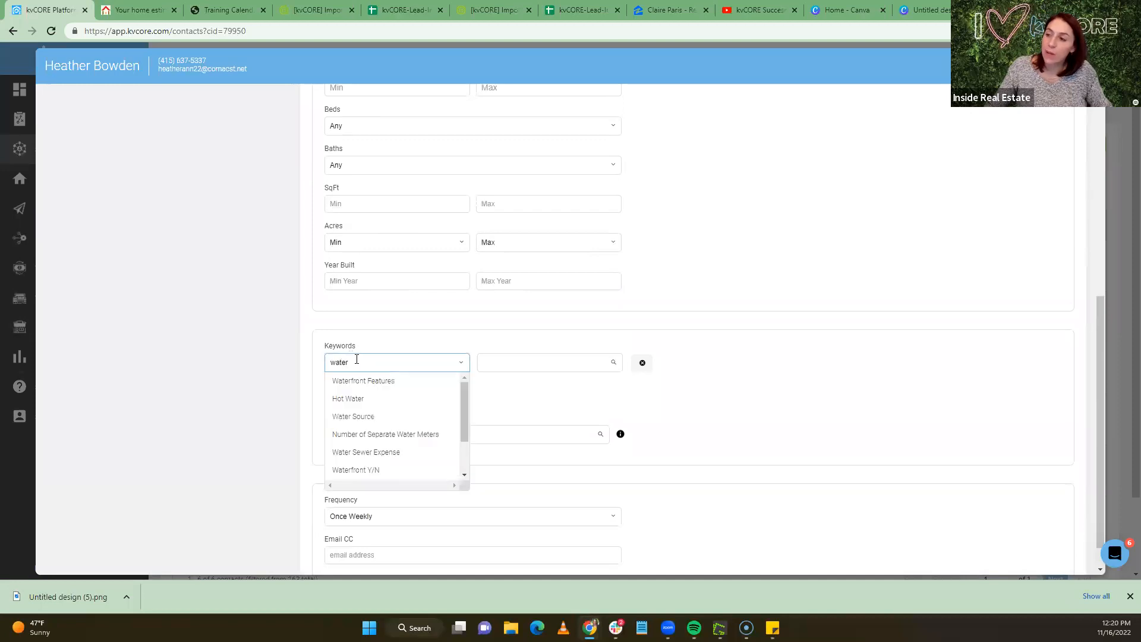
pyautogui.click(359, 379)
pyautogui.click(530, 362)
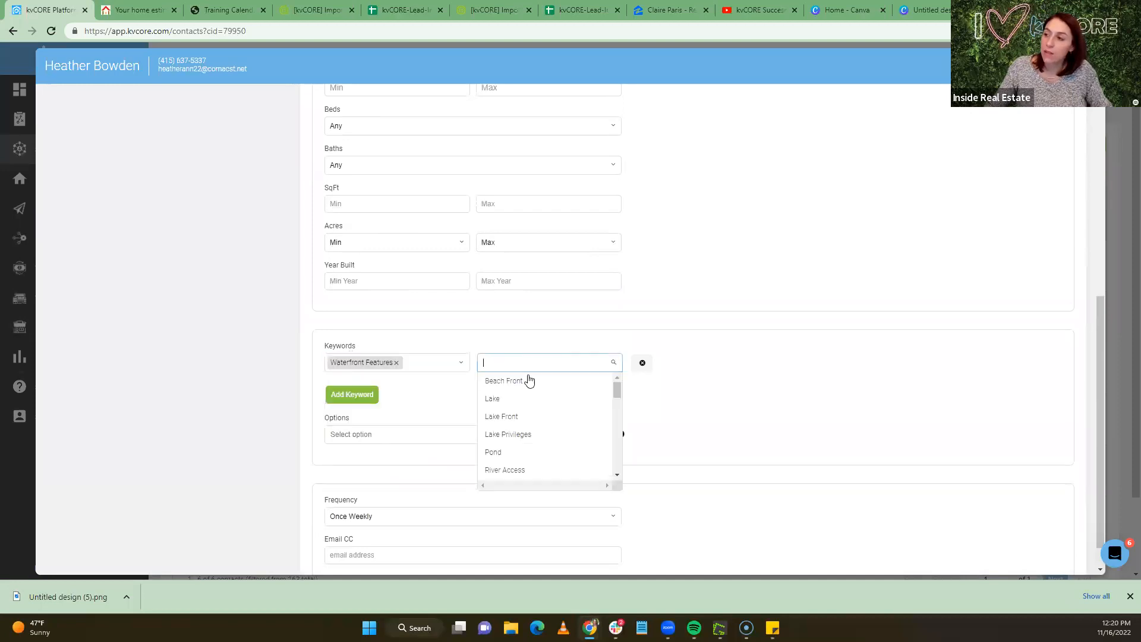
pyautogui.click(526, 381)
# Add the Golf Course listing option, keep frequency at Once Weekly, and close the contact
pyautogui.scroll(-1, 356, 386)
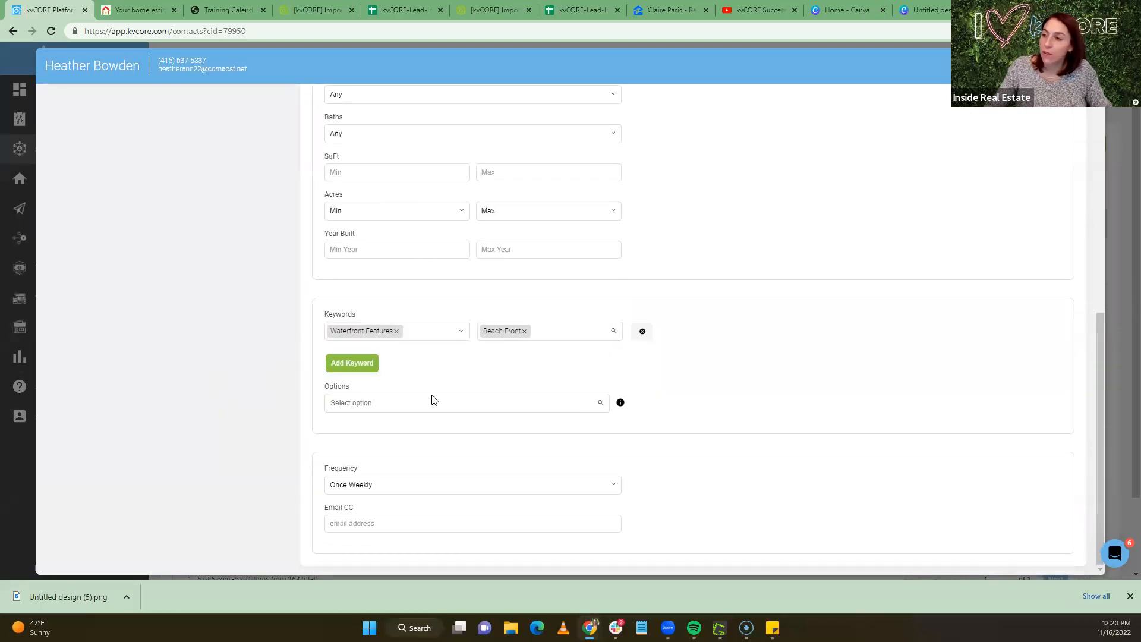
pyautogui.click(359, 402)
pyautogui.scroll(-1, 369, 475)
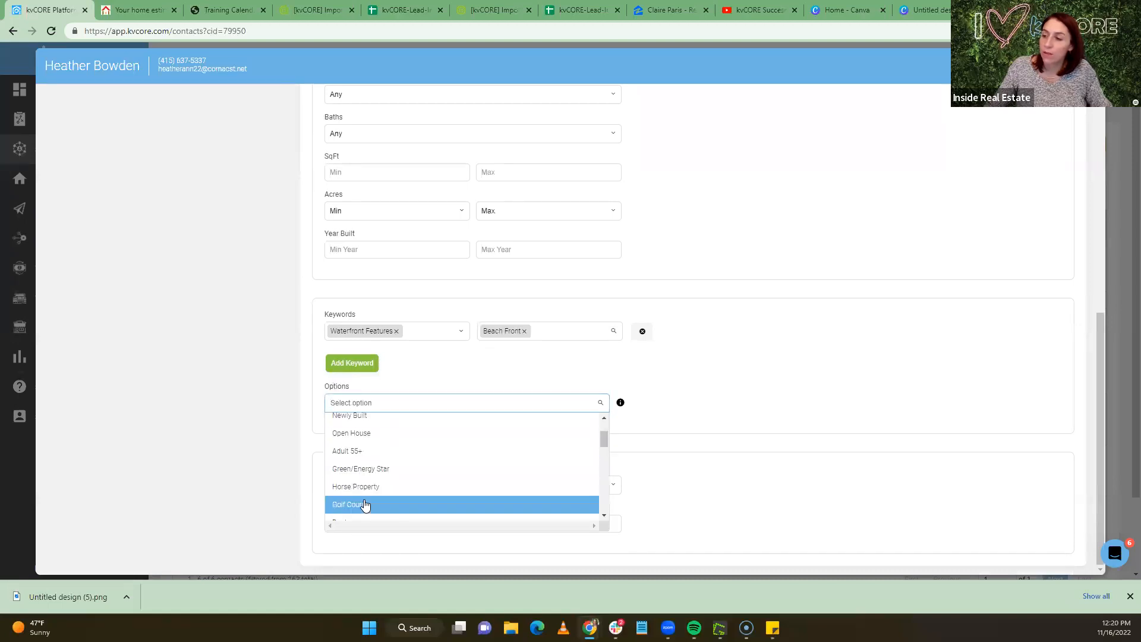
pyautogui.click(365, 504)
pyautogui.scroll(-1, 579, 510)
pyautogui.click(364, 486)
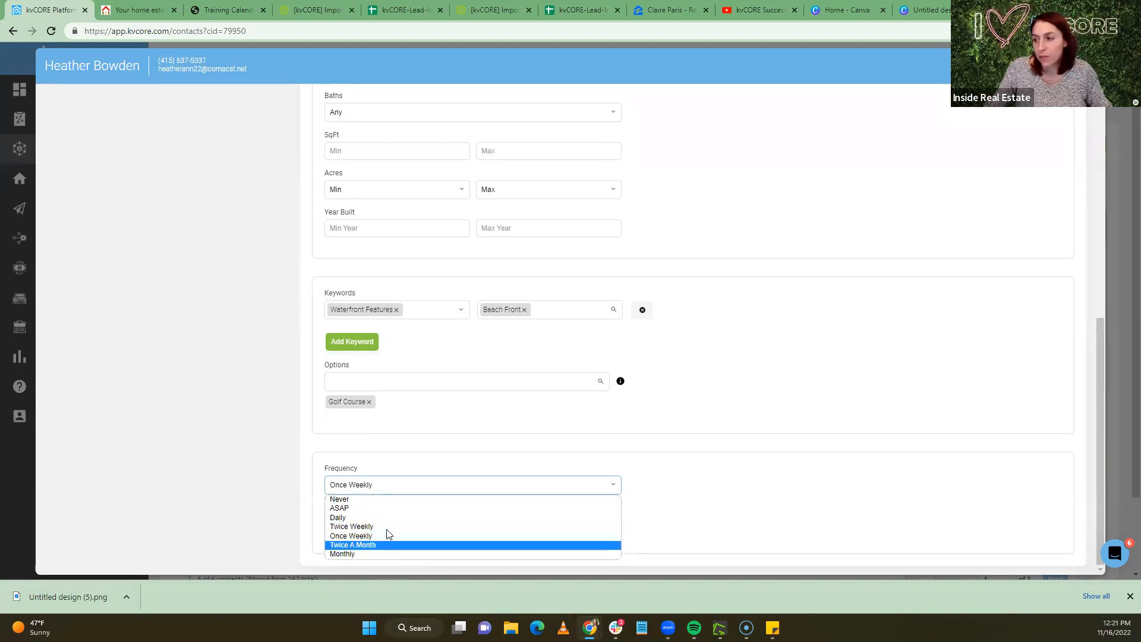
pyautogui.click(269, 472)
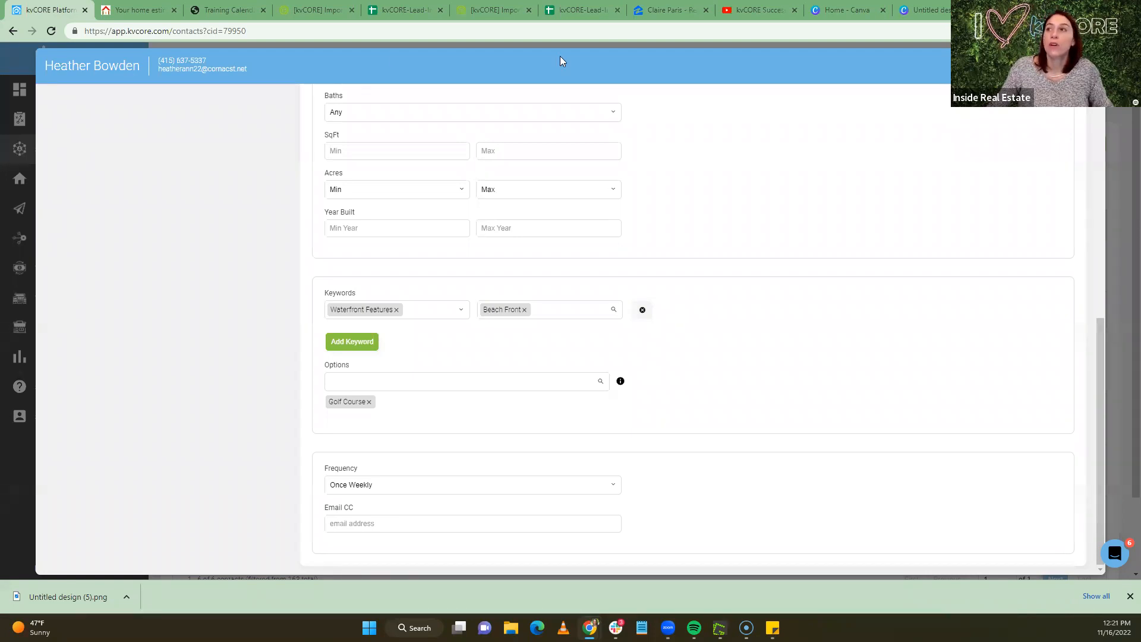
pyautogui.click(1089, 65)
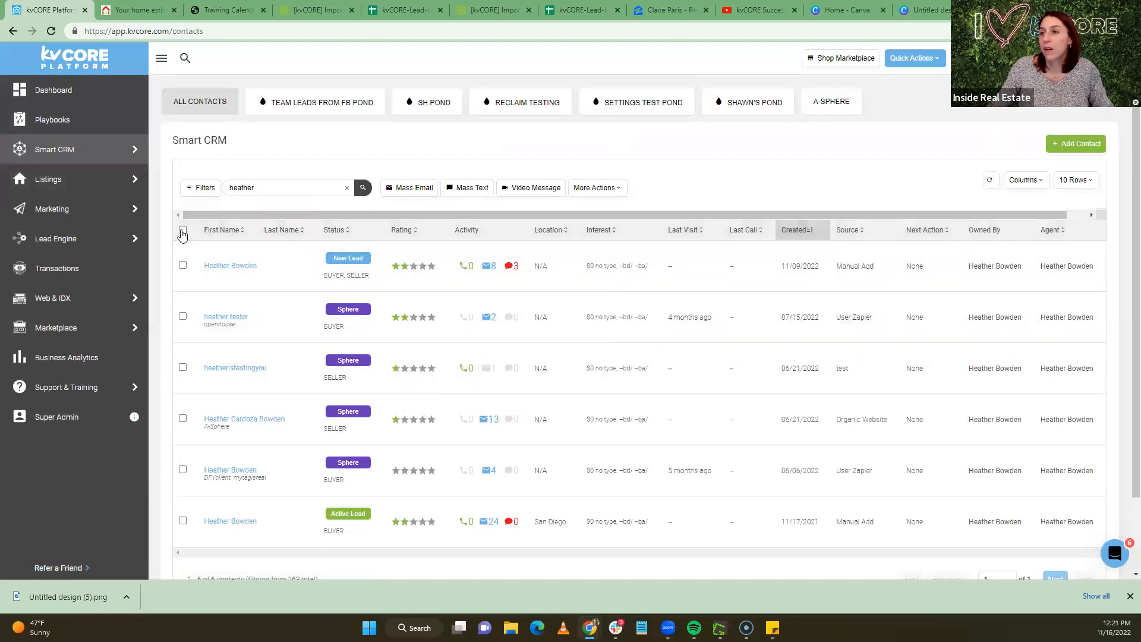
# Select all six contacts, review the More Actions bulk options, then go to All Marketing
pyautogui.click(182, 230)
pyautogui.click(608, 192)
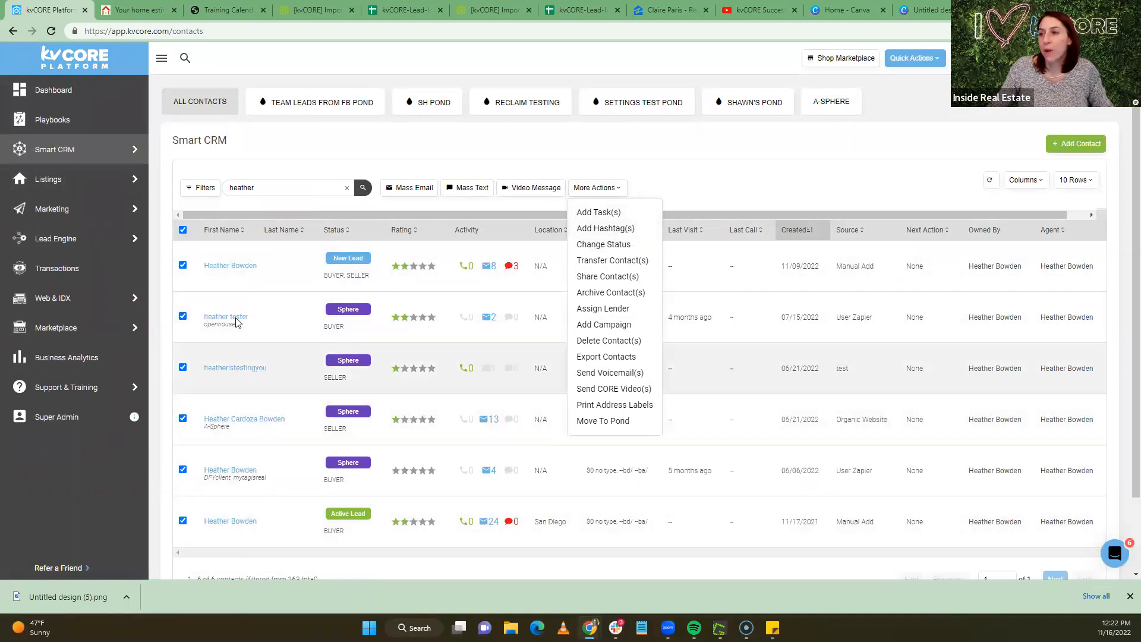
pyautogui.moveTo(63, 209)
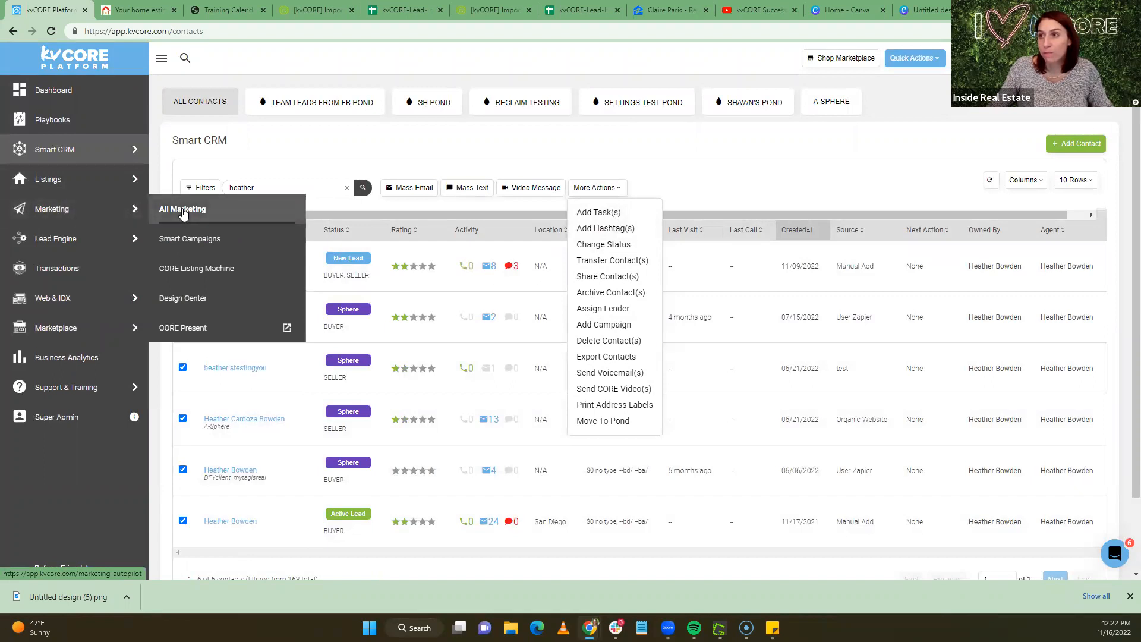
pyautogui.click(182, 211)
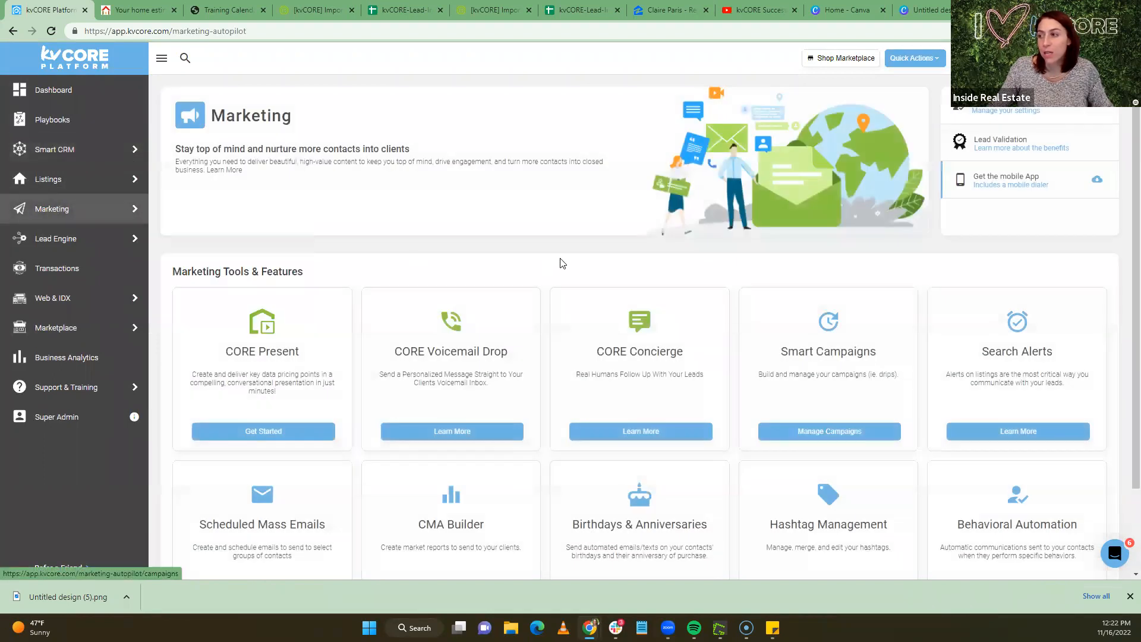
# Open View Hashtags from the Hashtag Management card on the Marketing page
pyautogui.scroll(-2, 561, 262)
pyautogui.click(826, 506)
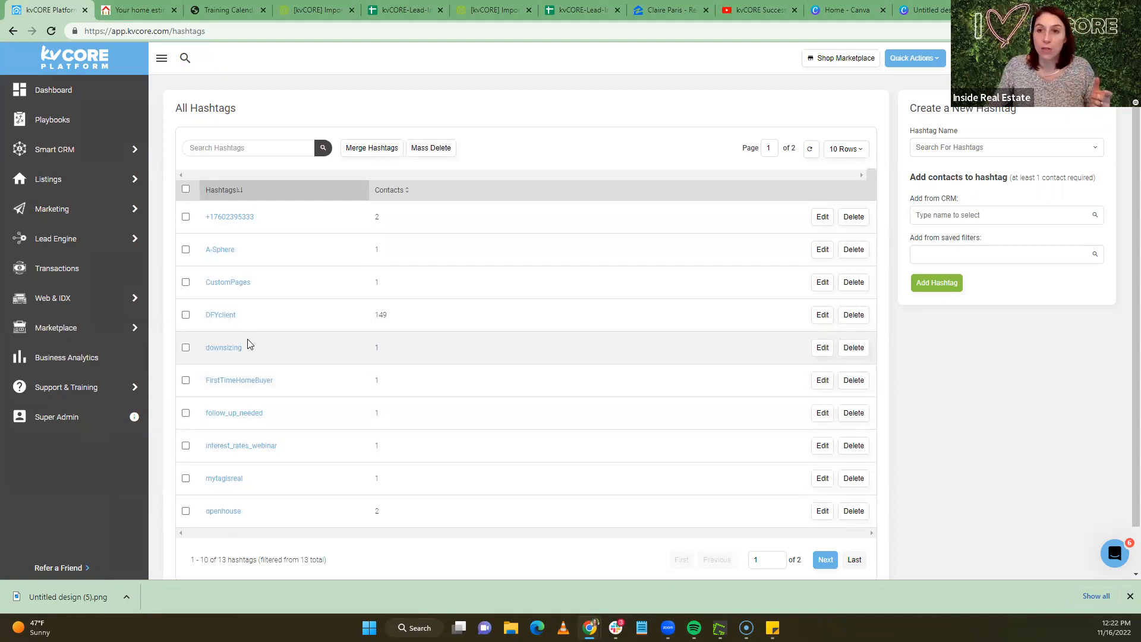
# Tick the downsizing and DFYclient hashtags, then open New Training Calendar from the Dashboard
pyautogui.click(186, 347)
pyautogui.click(185, 314)
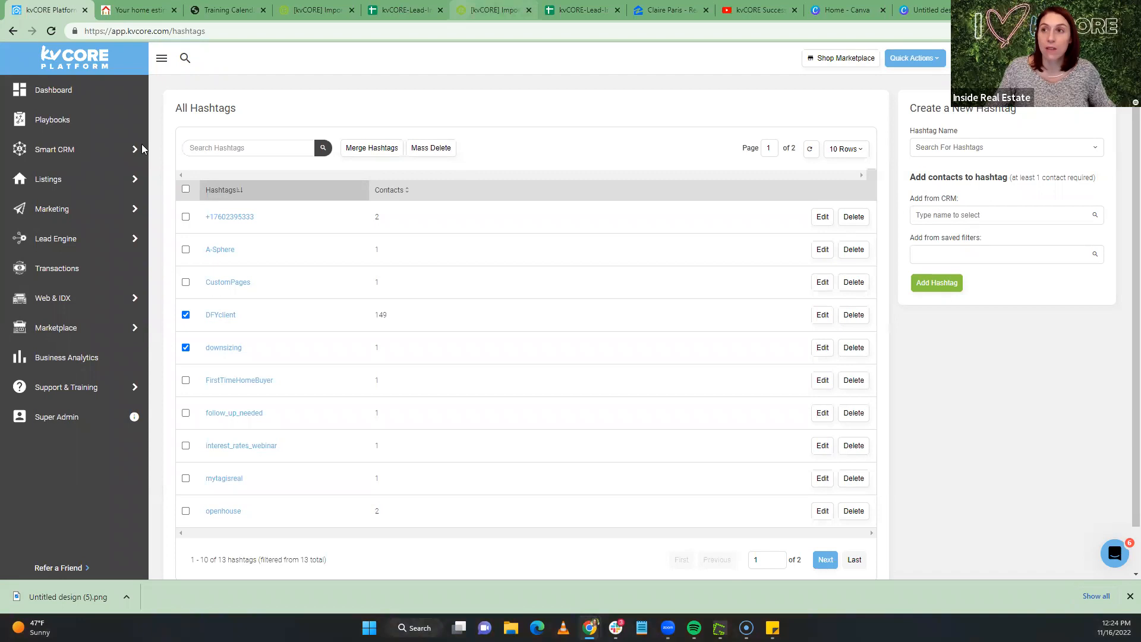
pyautogui.click(63, 92)
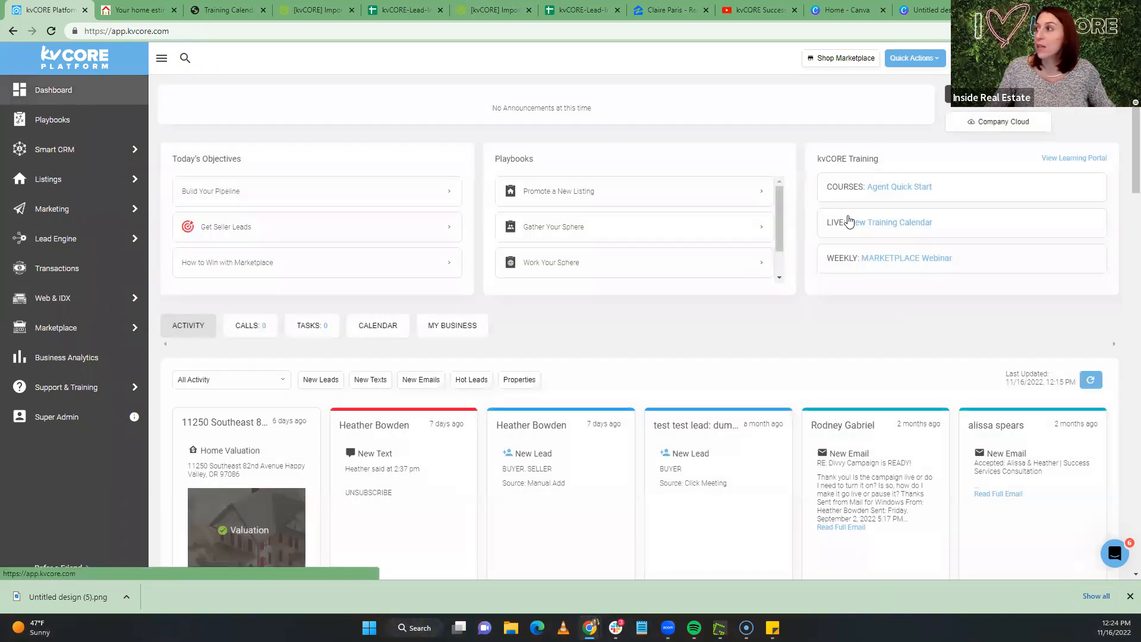
pyautogui.click(890, 237)
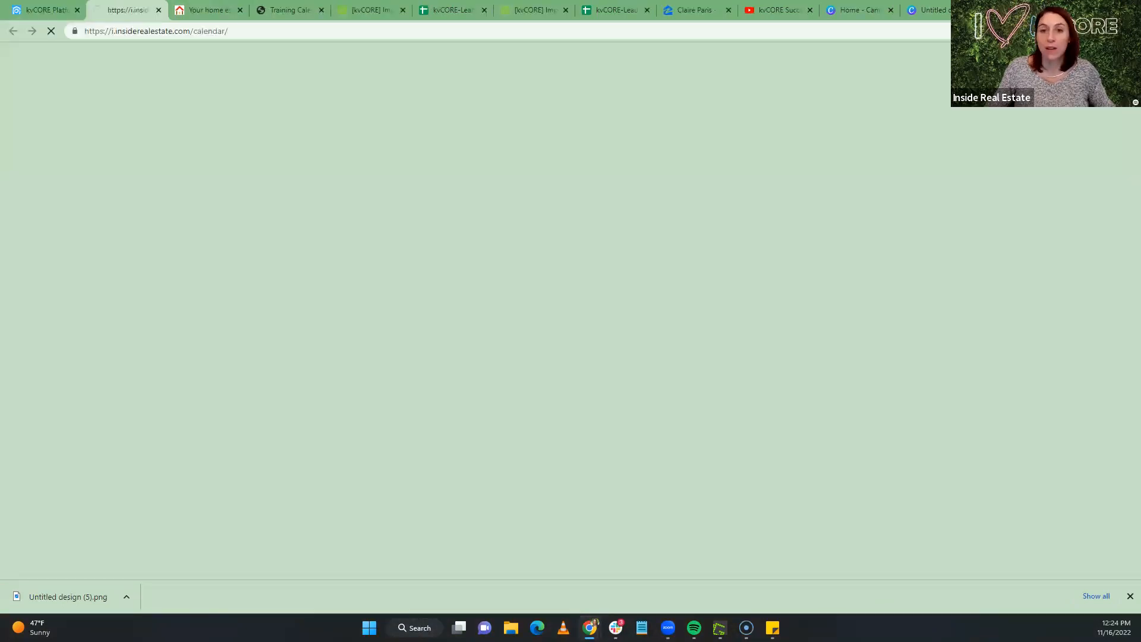